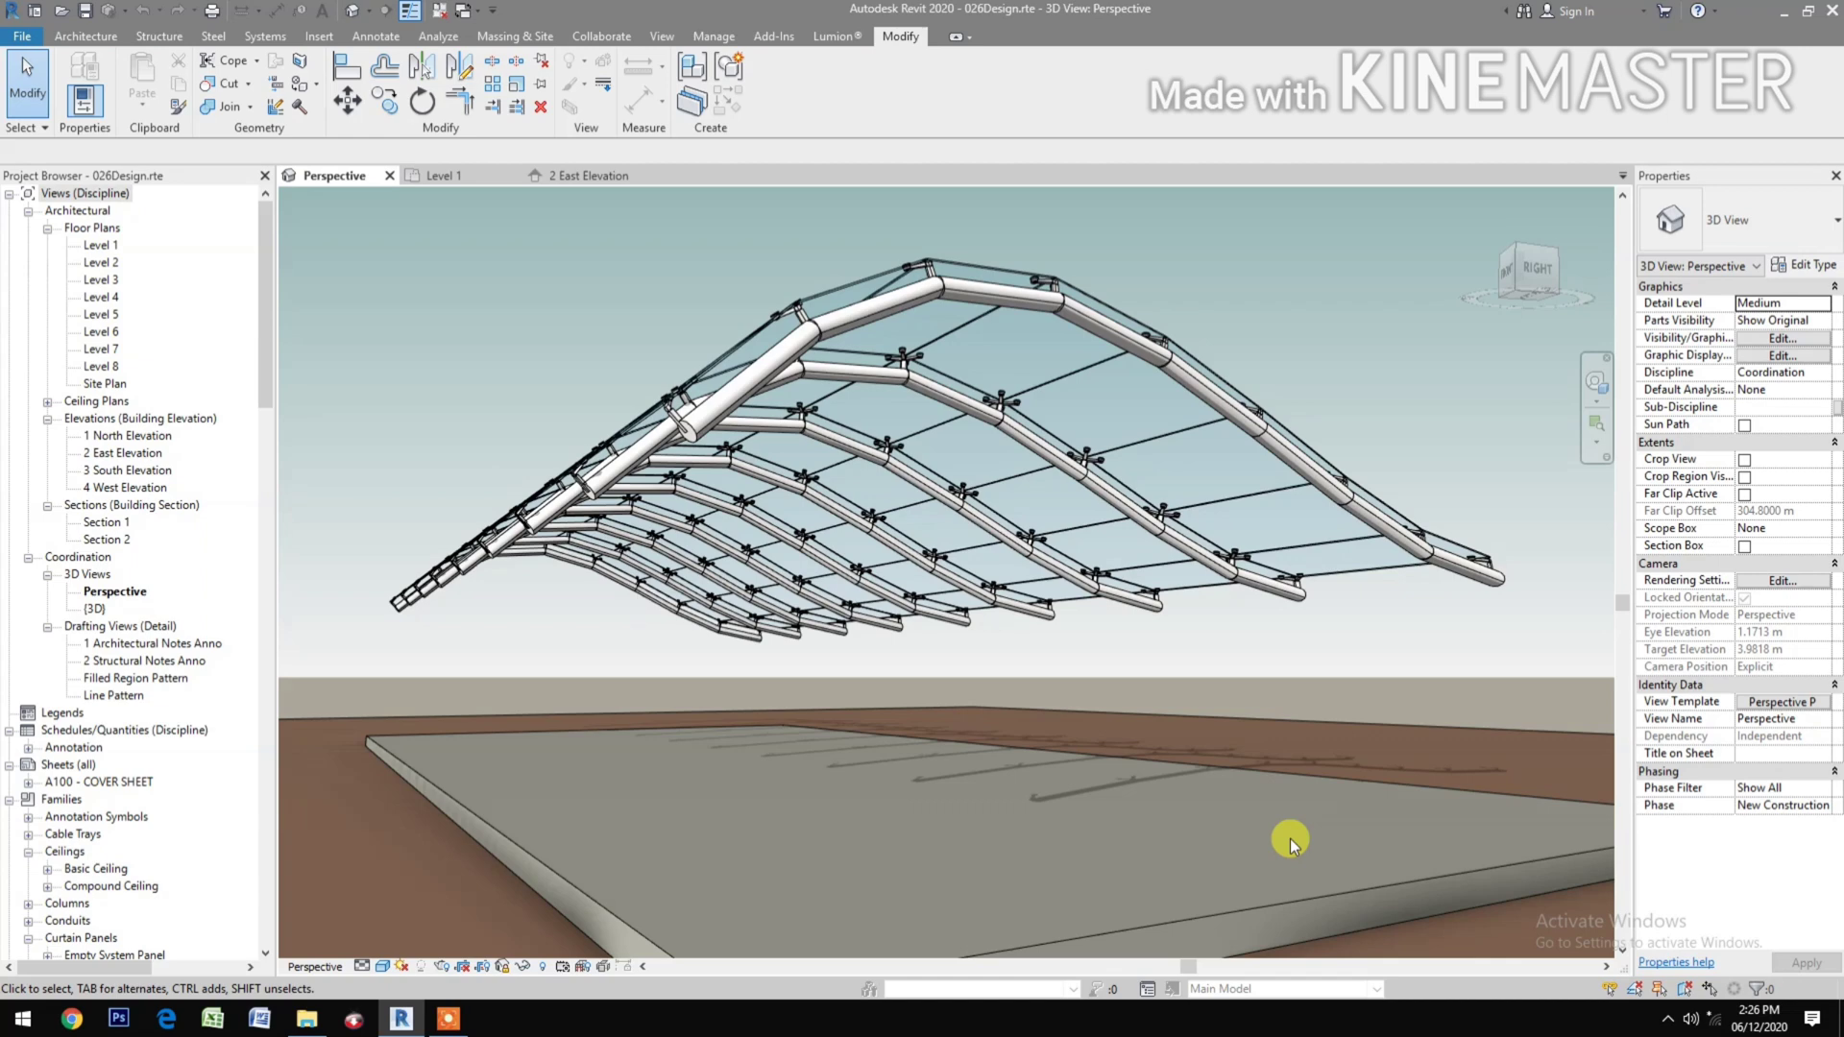
Open the curtain panel family Rectangle P10 with Spacer.rfa from the Curtain Panel By Pattern folder.
click(309, 1025)
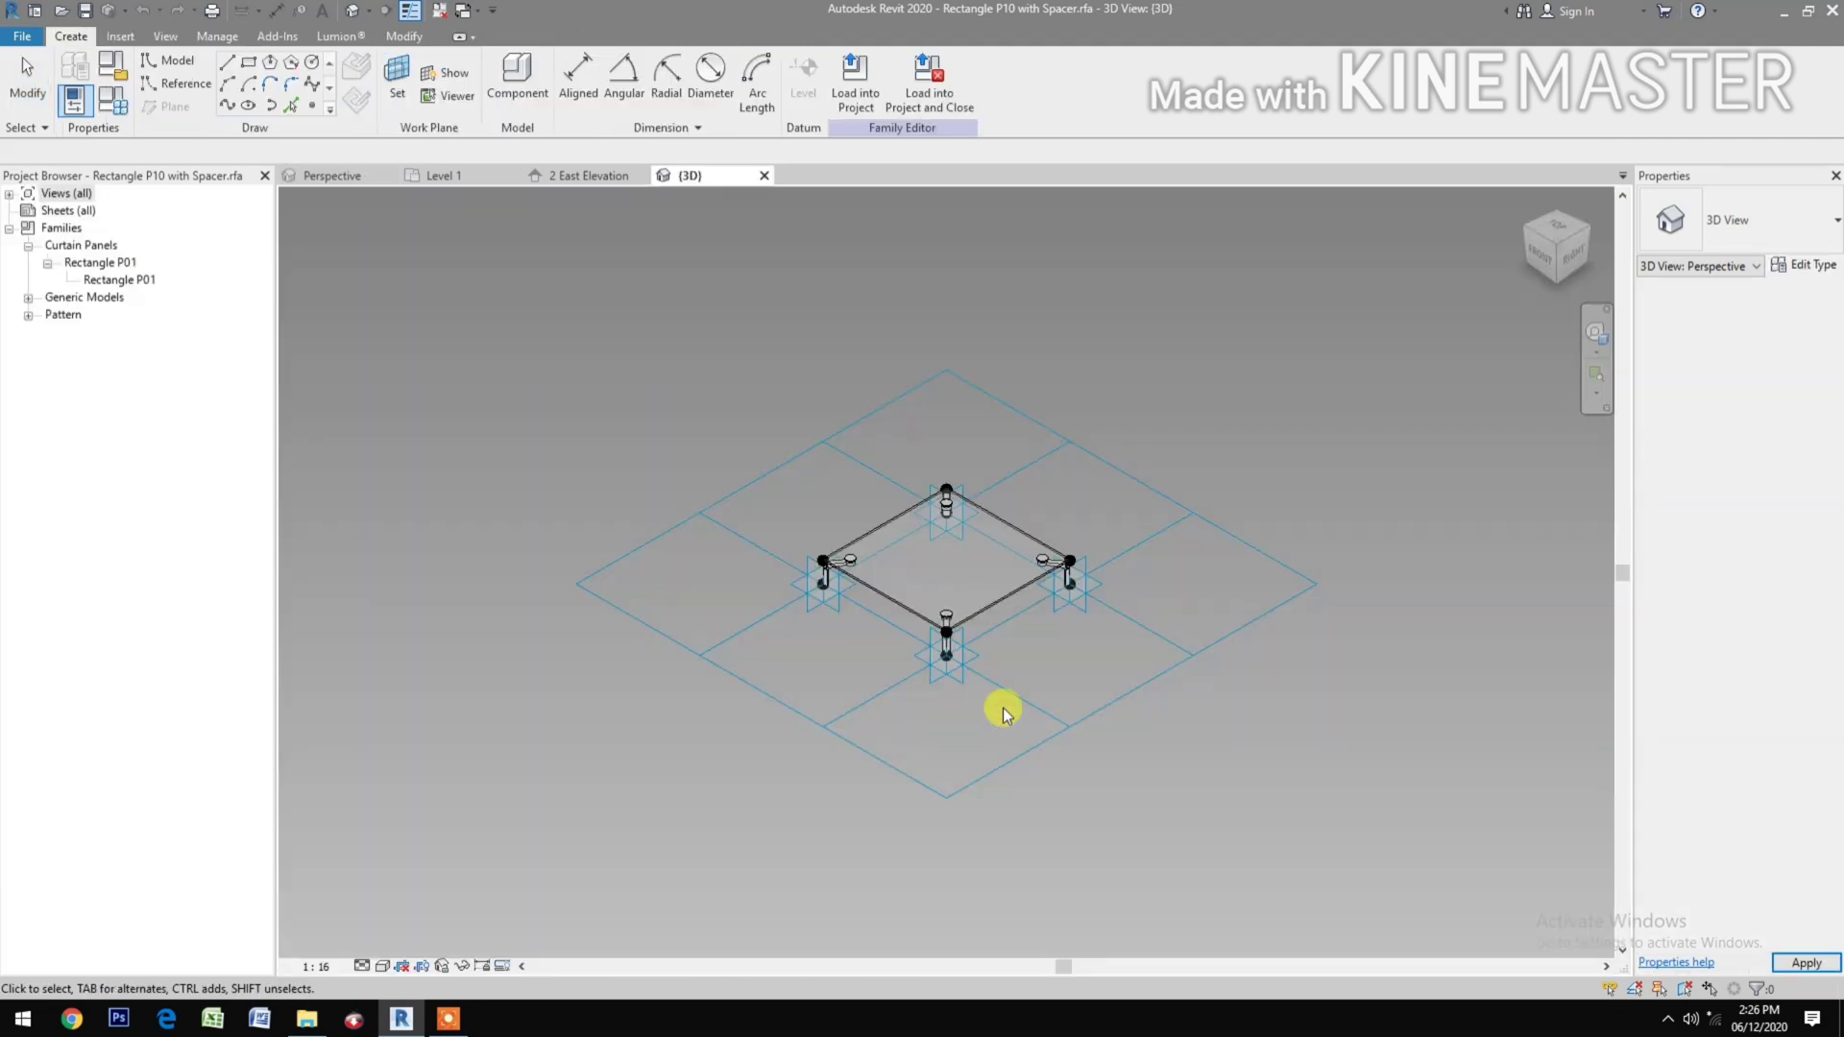
scroll(1027, 652, up, 2)
middle_drag(1024, 667, 1056, 782)
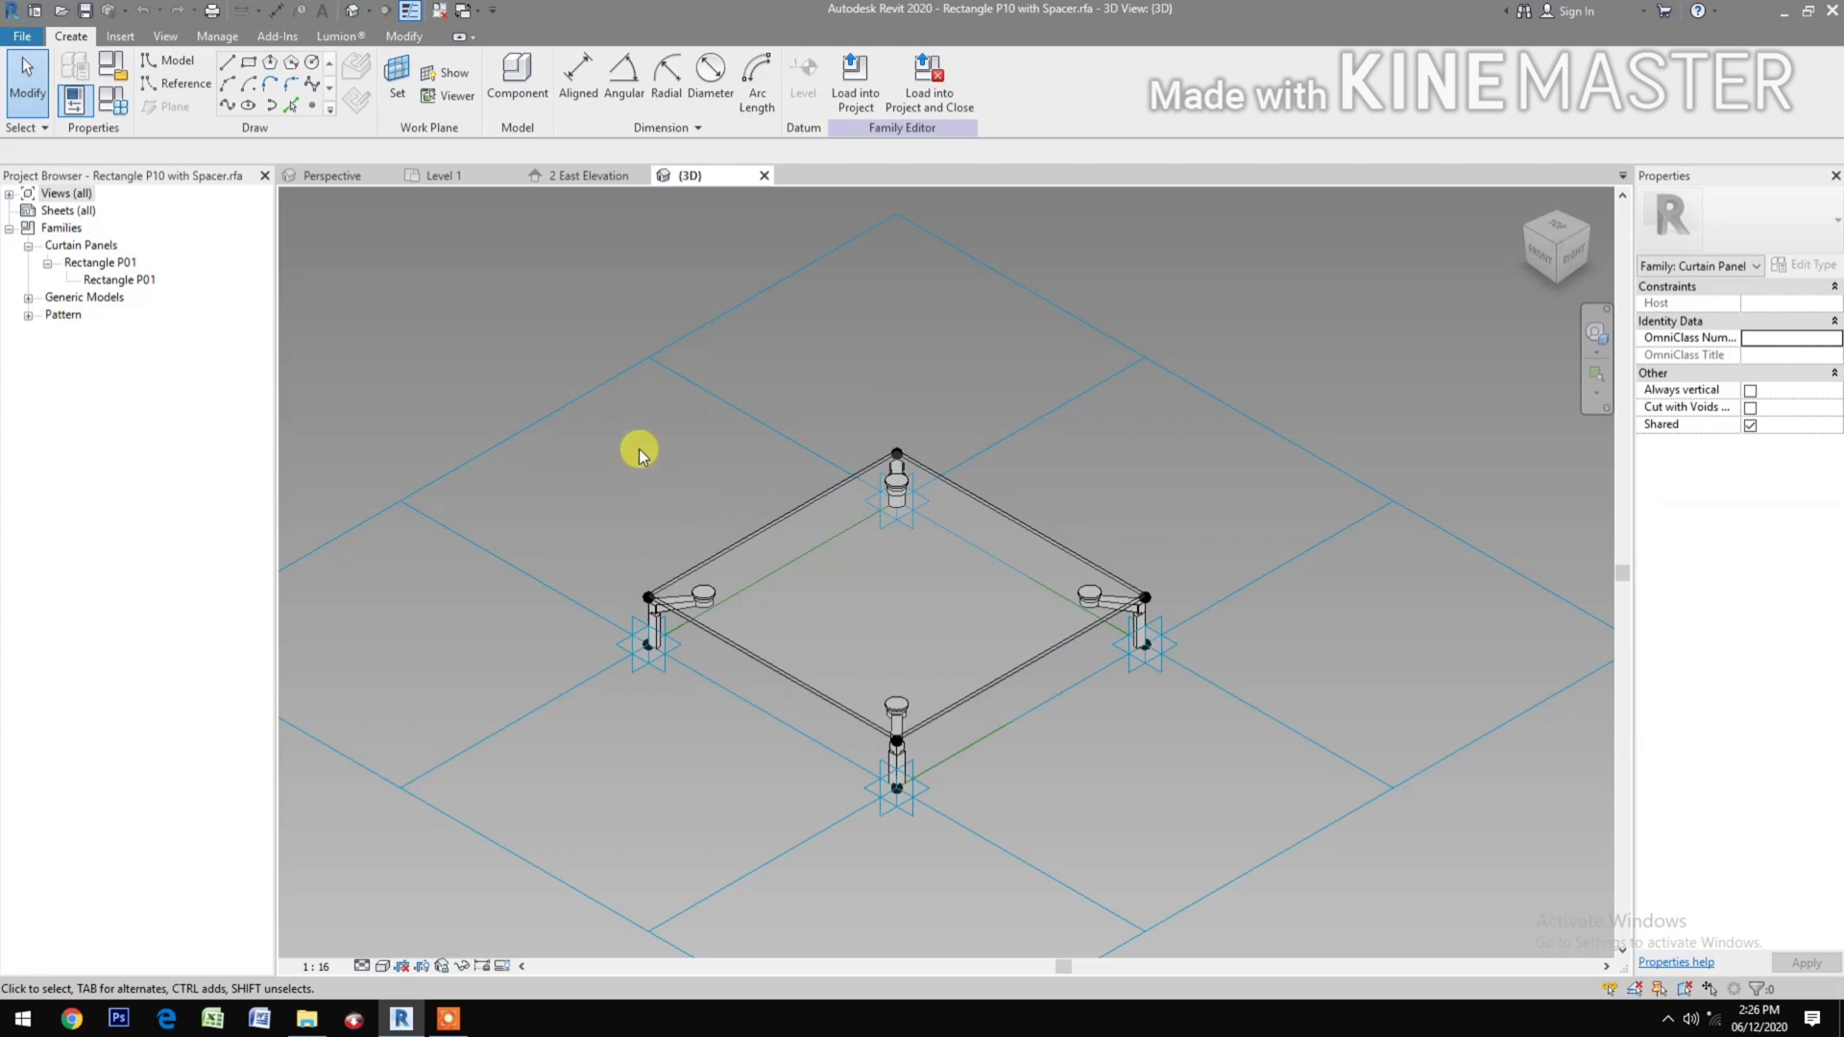
Open the family file Adaptive 2 Points Pipe.rfa from the Generic Model folder of the work files.
click(307, 1018)
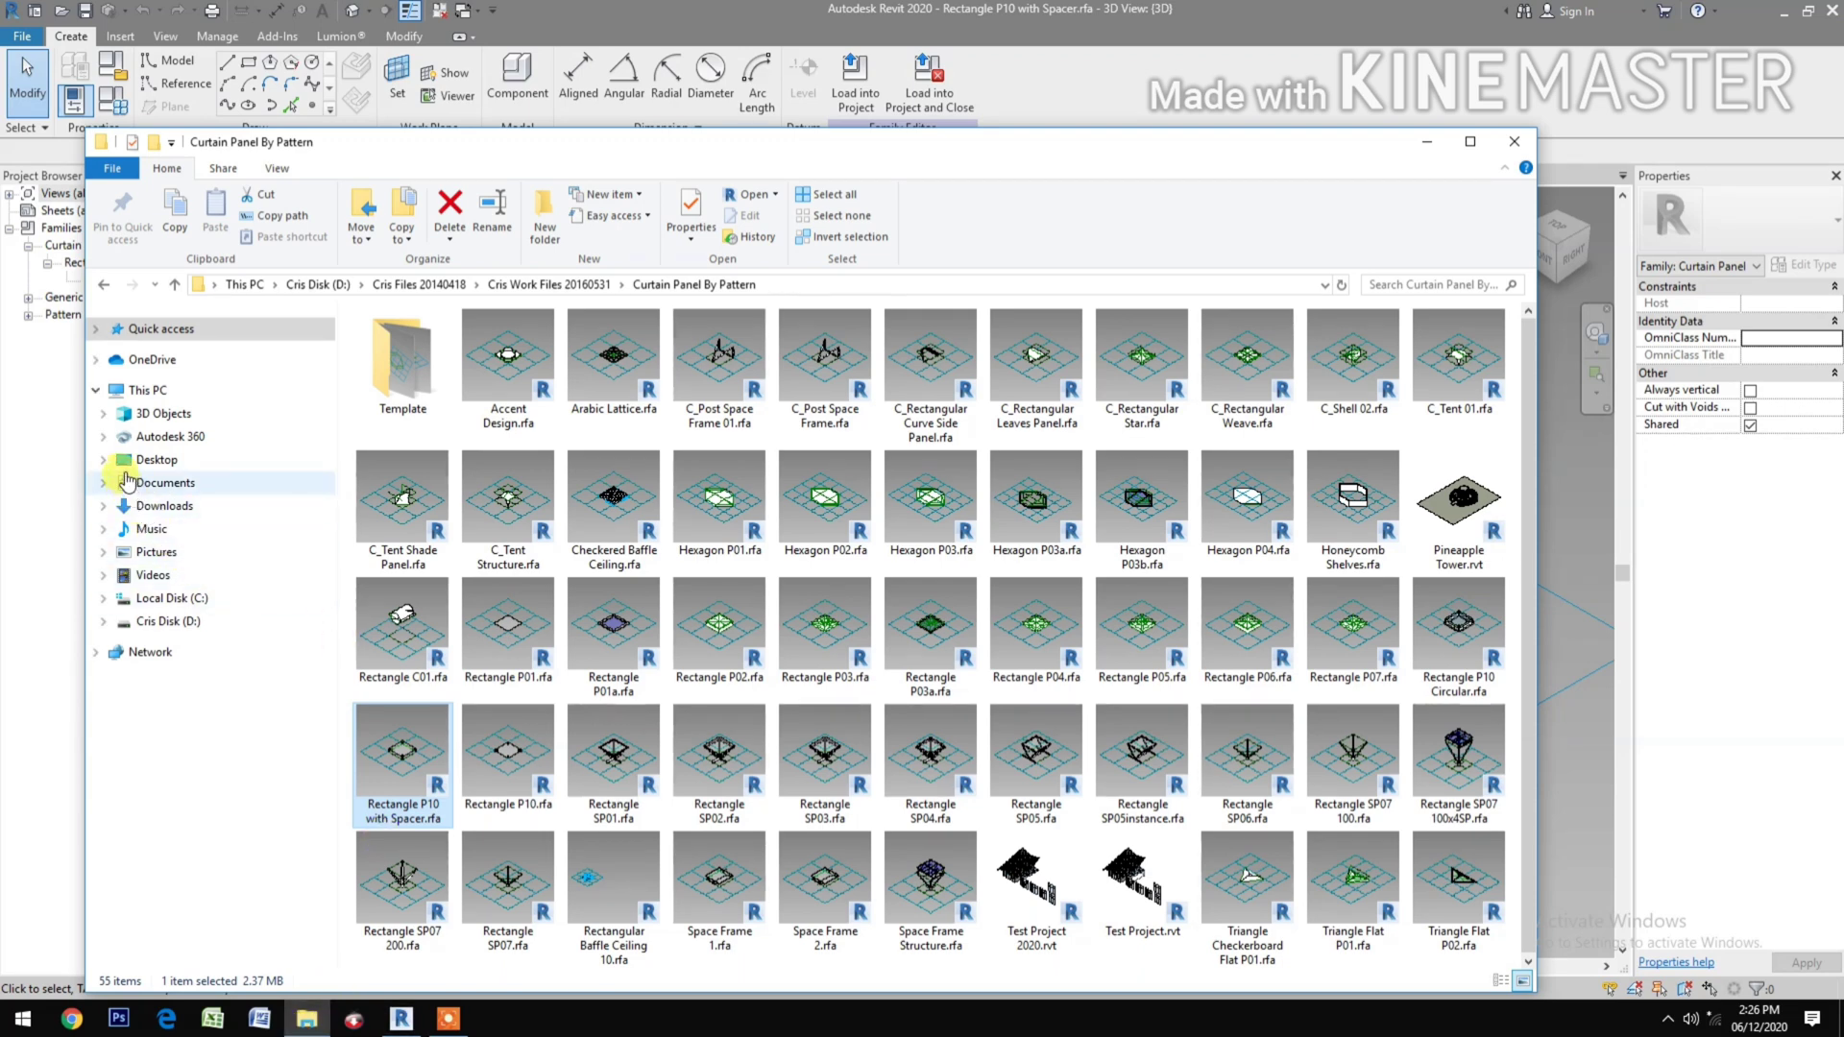
click(95, 329)
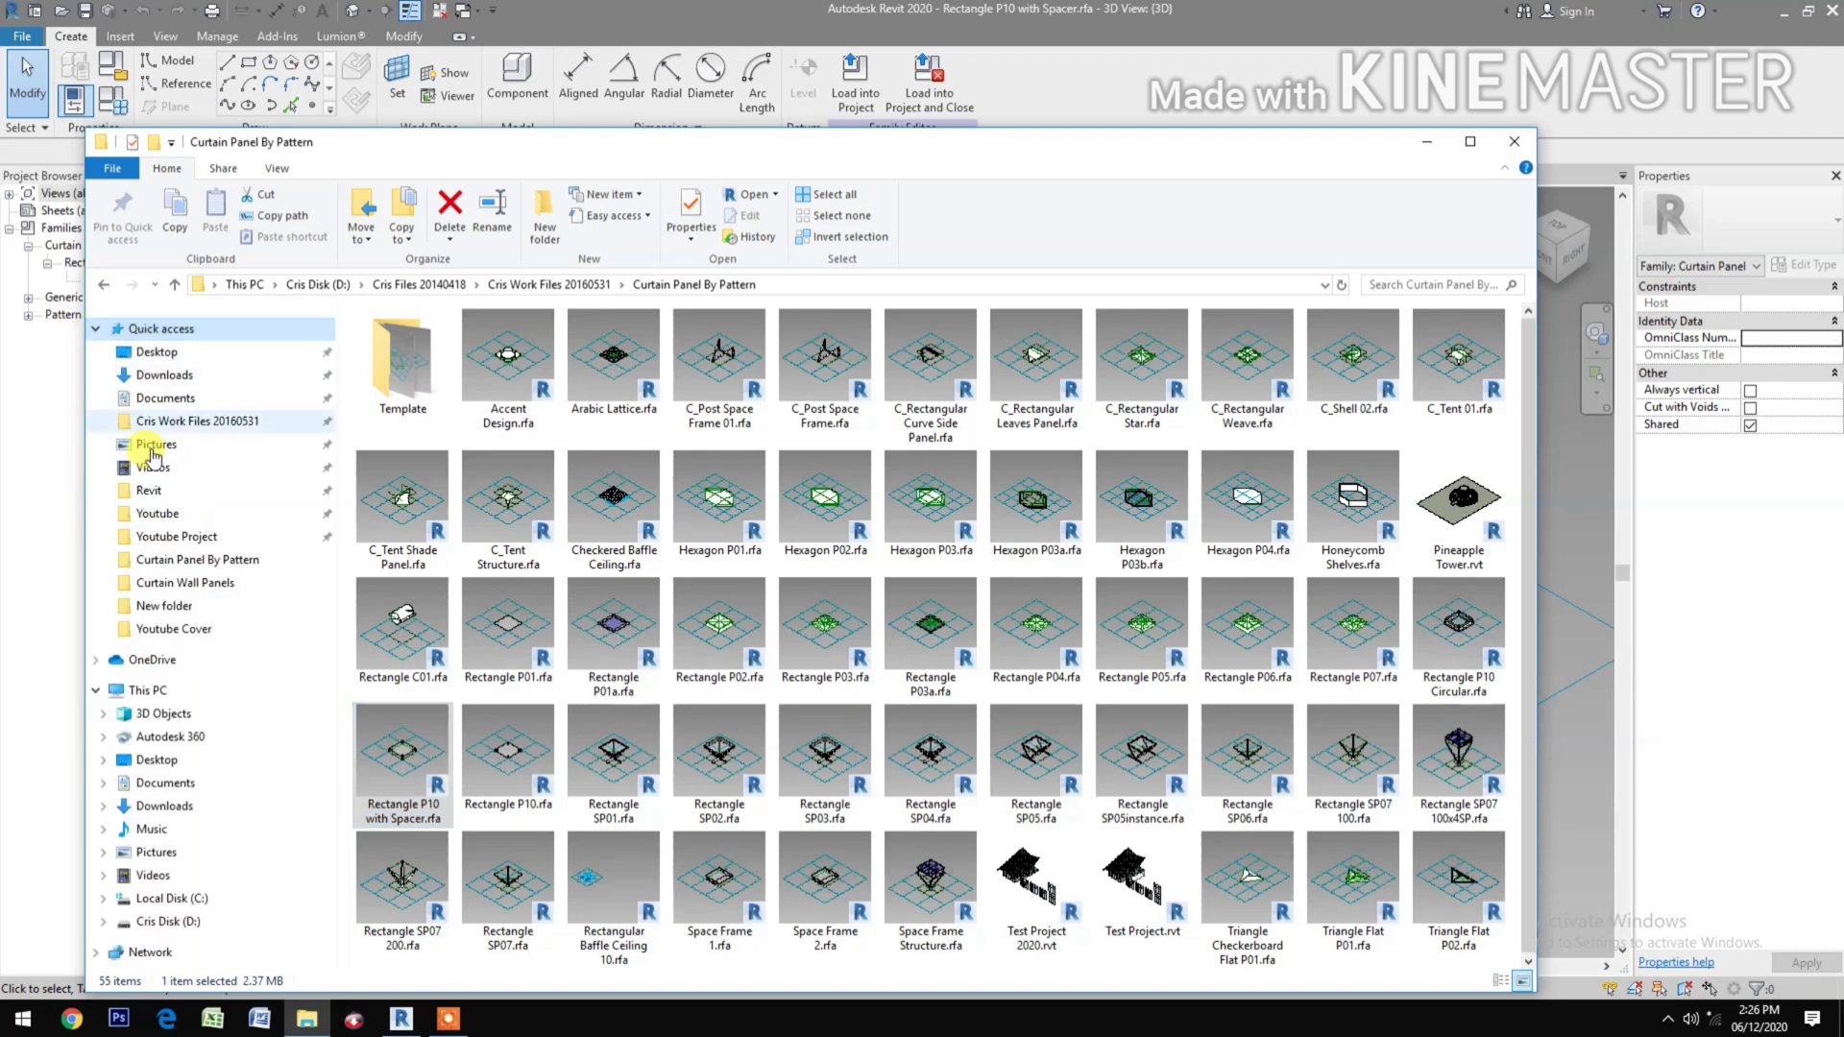
click(220, 424)
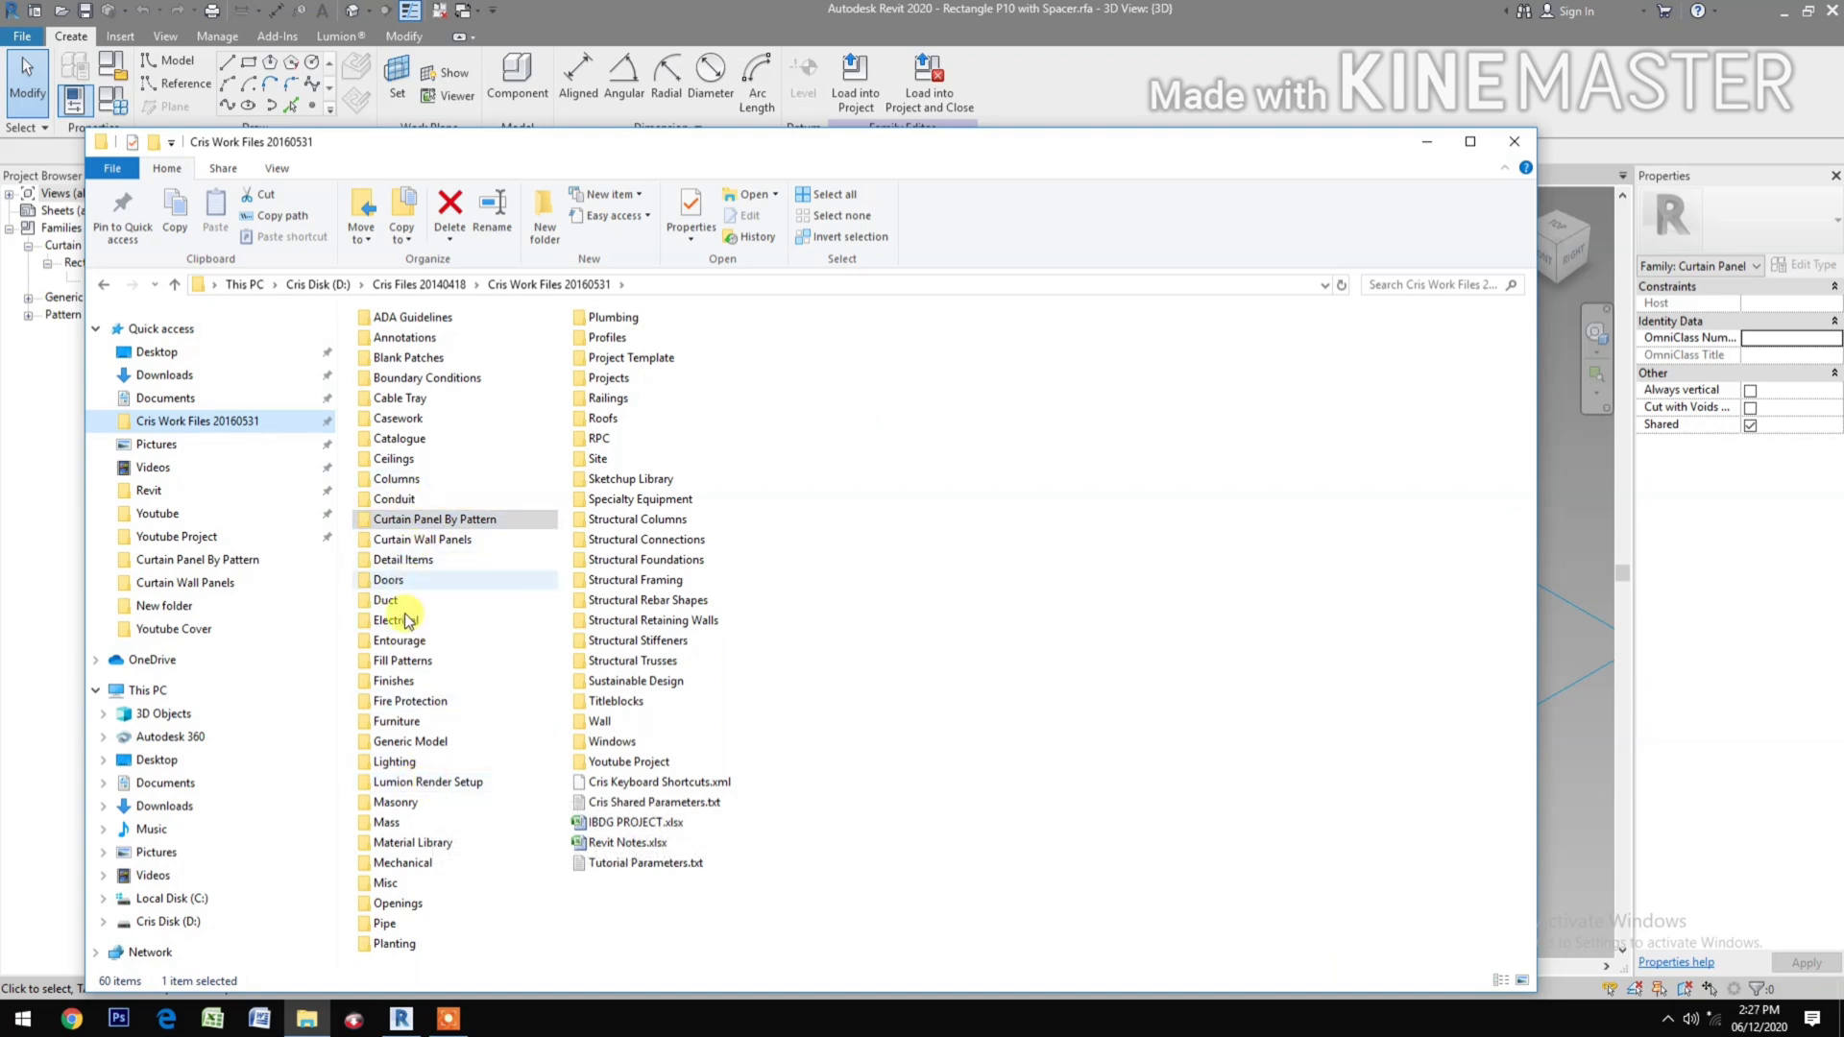
double_click(410, 742)
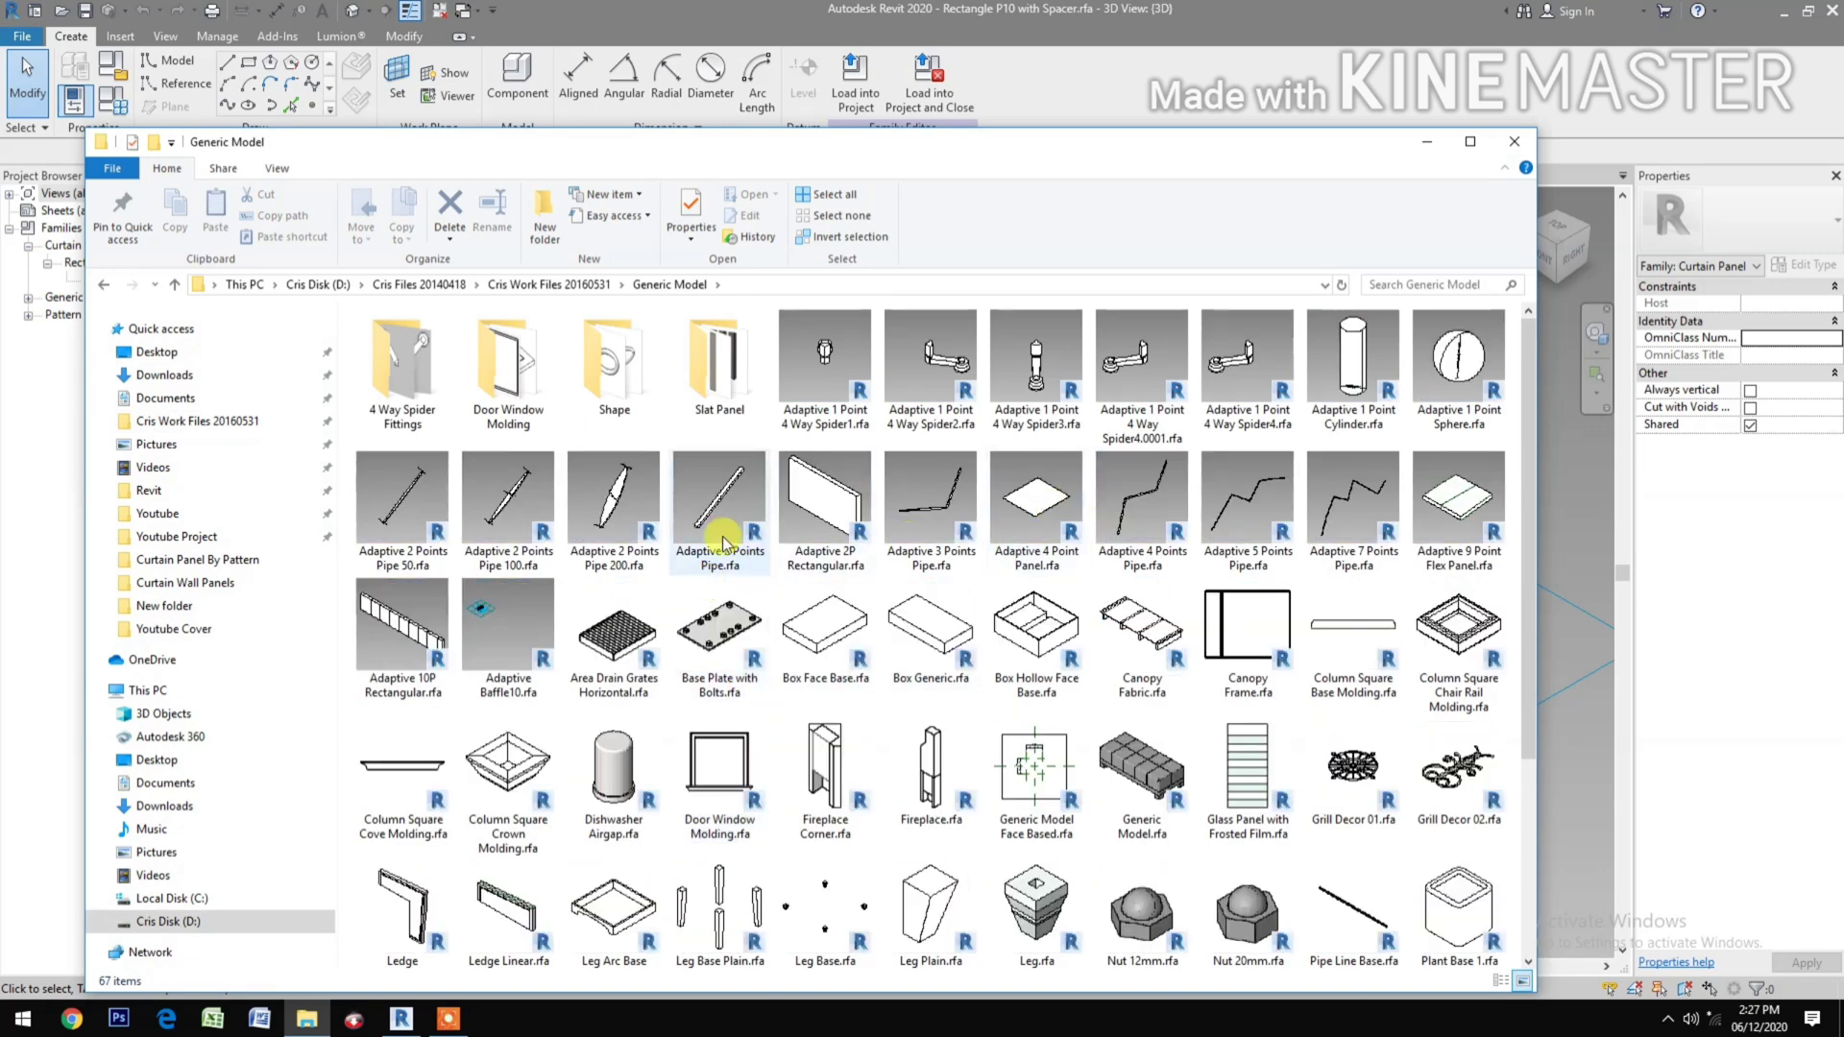
double_click(732, 497)
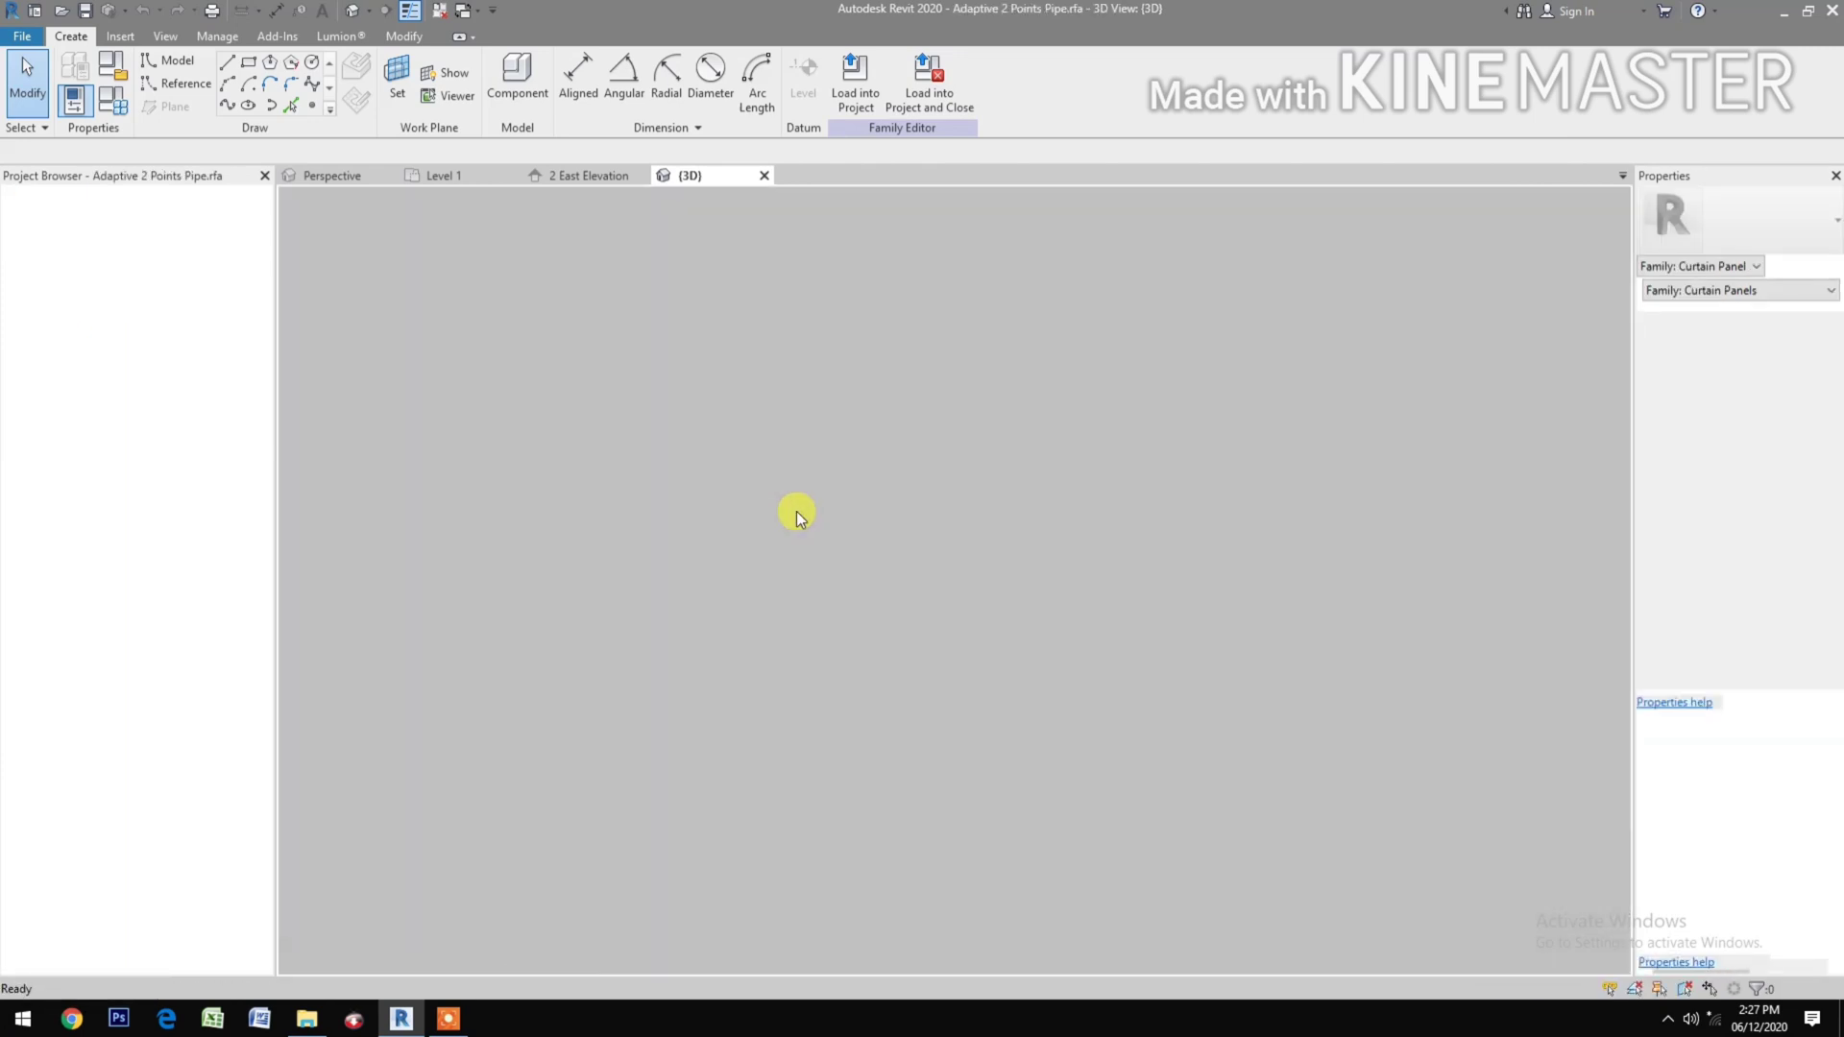
scroll(927, 699, up, 4)
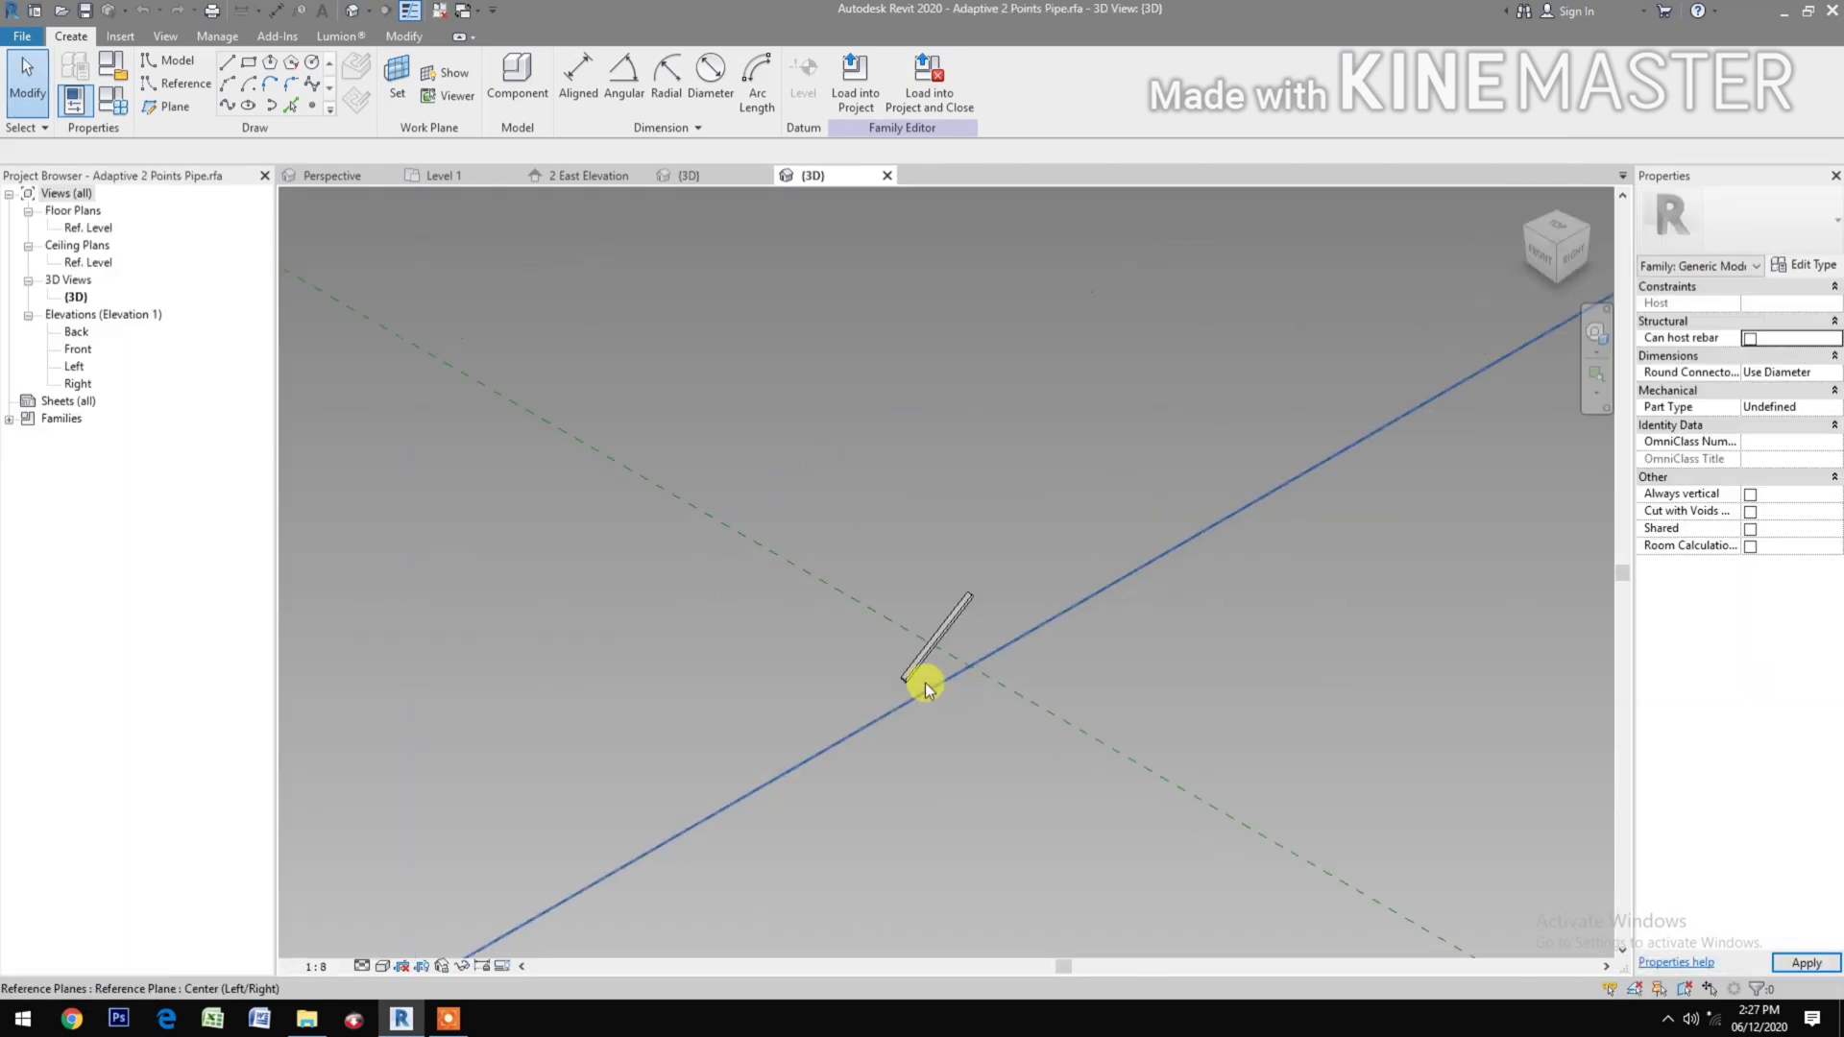
Load the pipe family into Rectangle P10 with Spacer.rfa and close the pipe family.
click(953, 112)
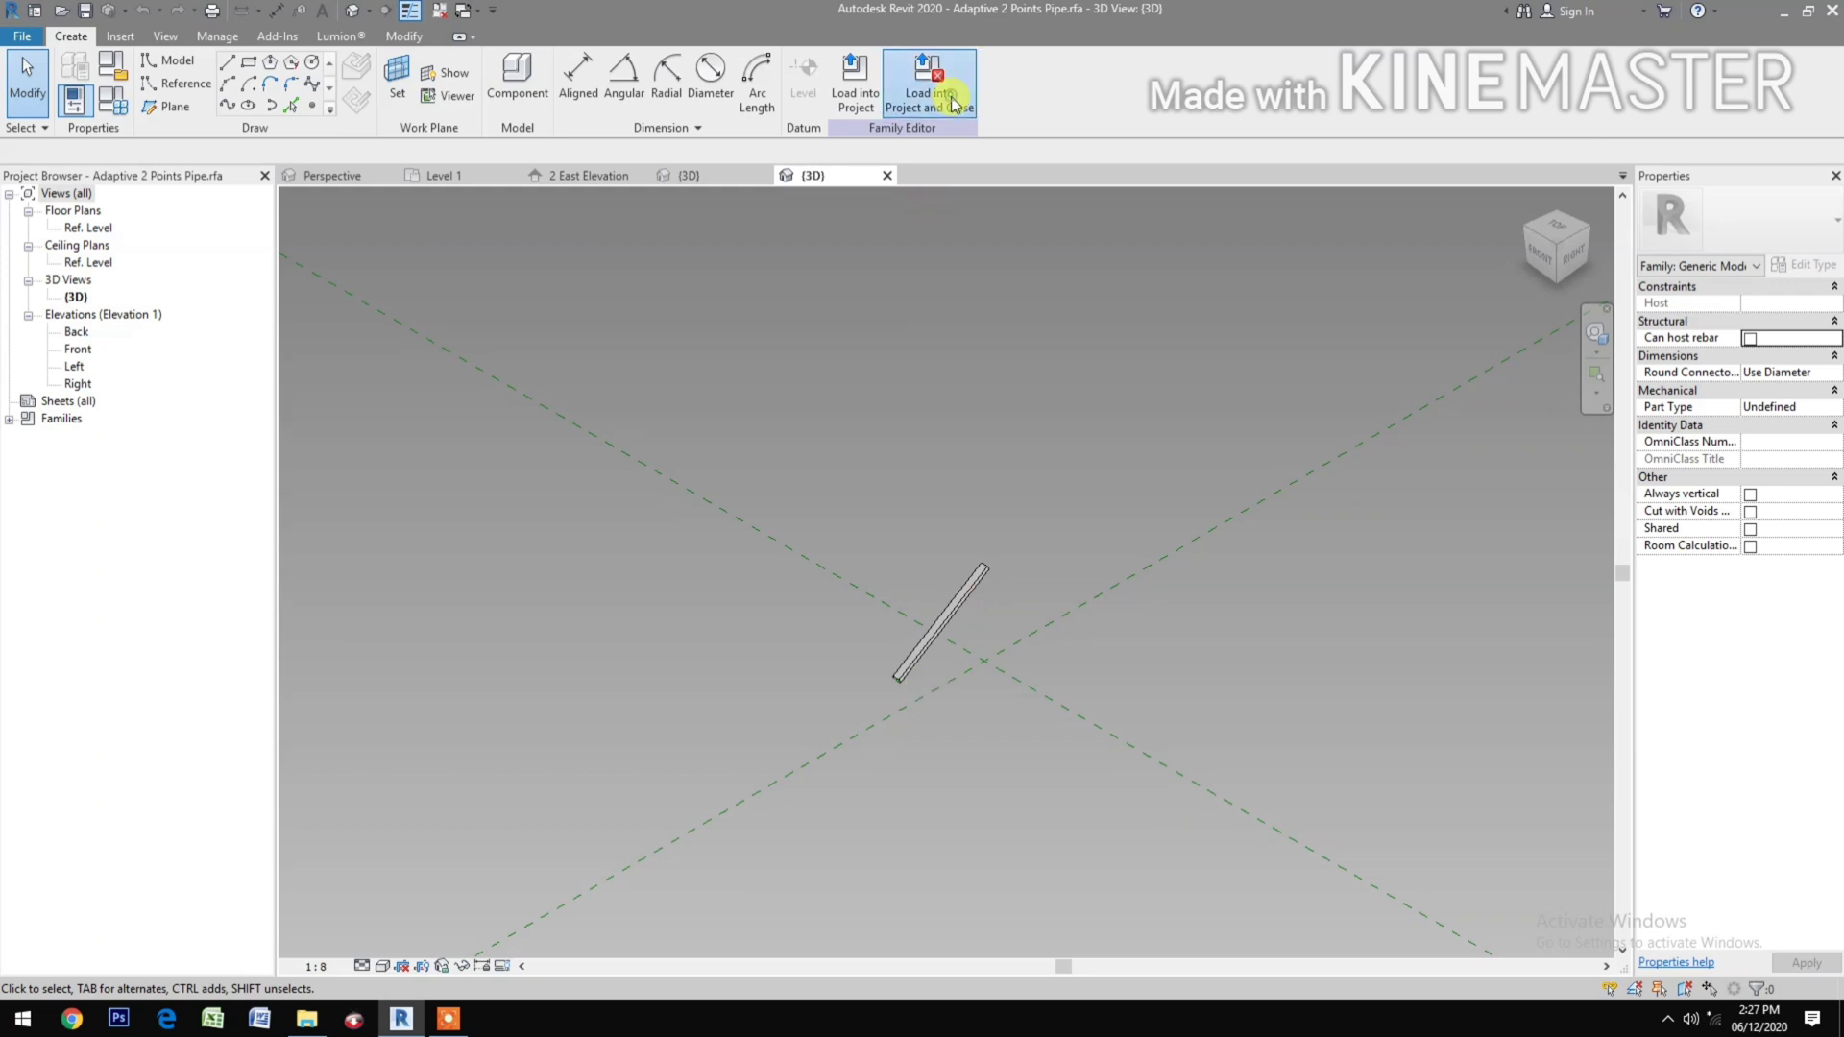
click(797, 421)
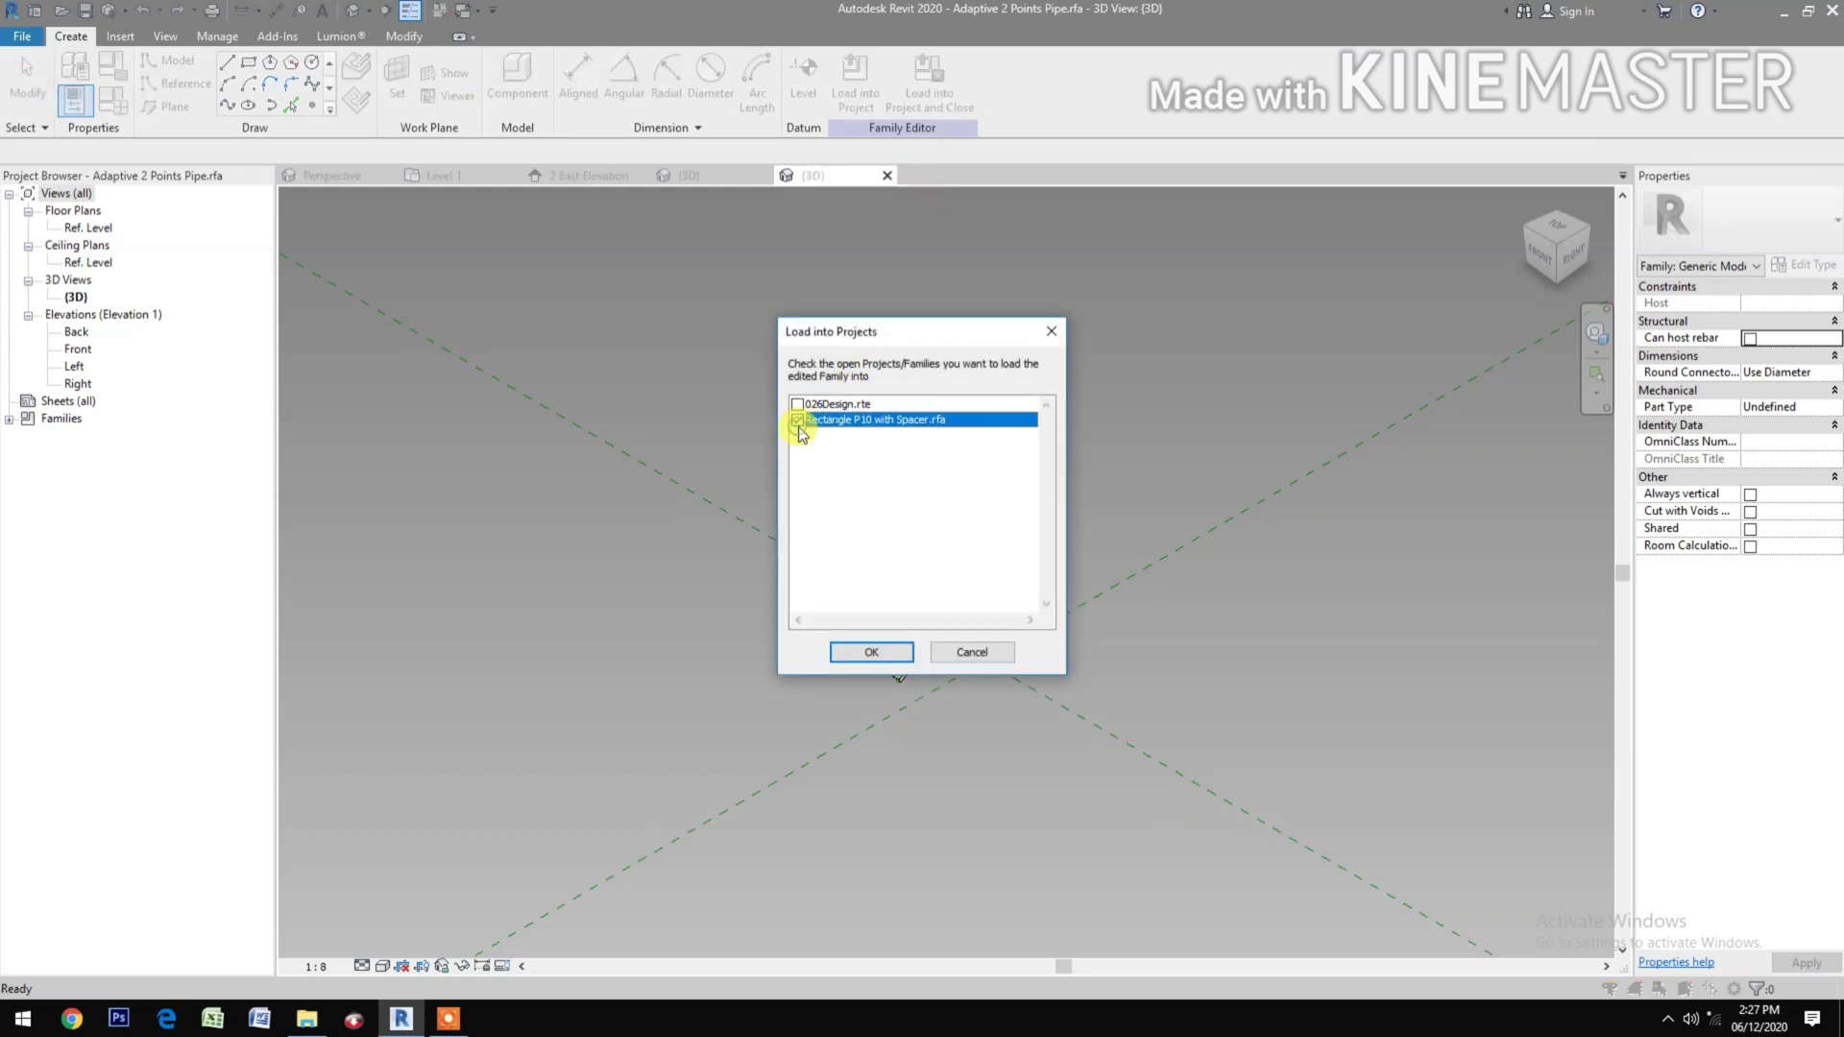
click(872, 655)
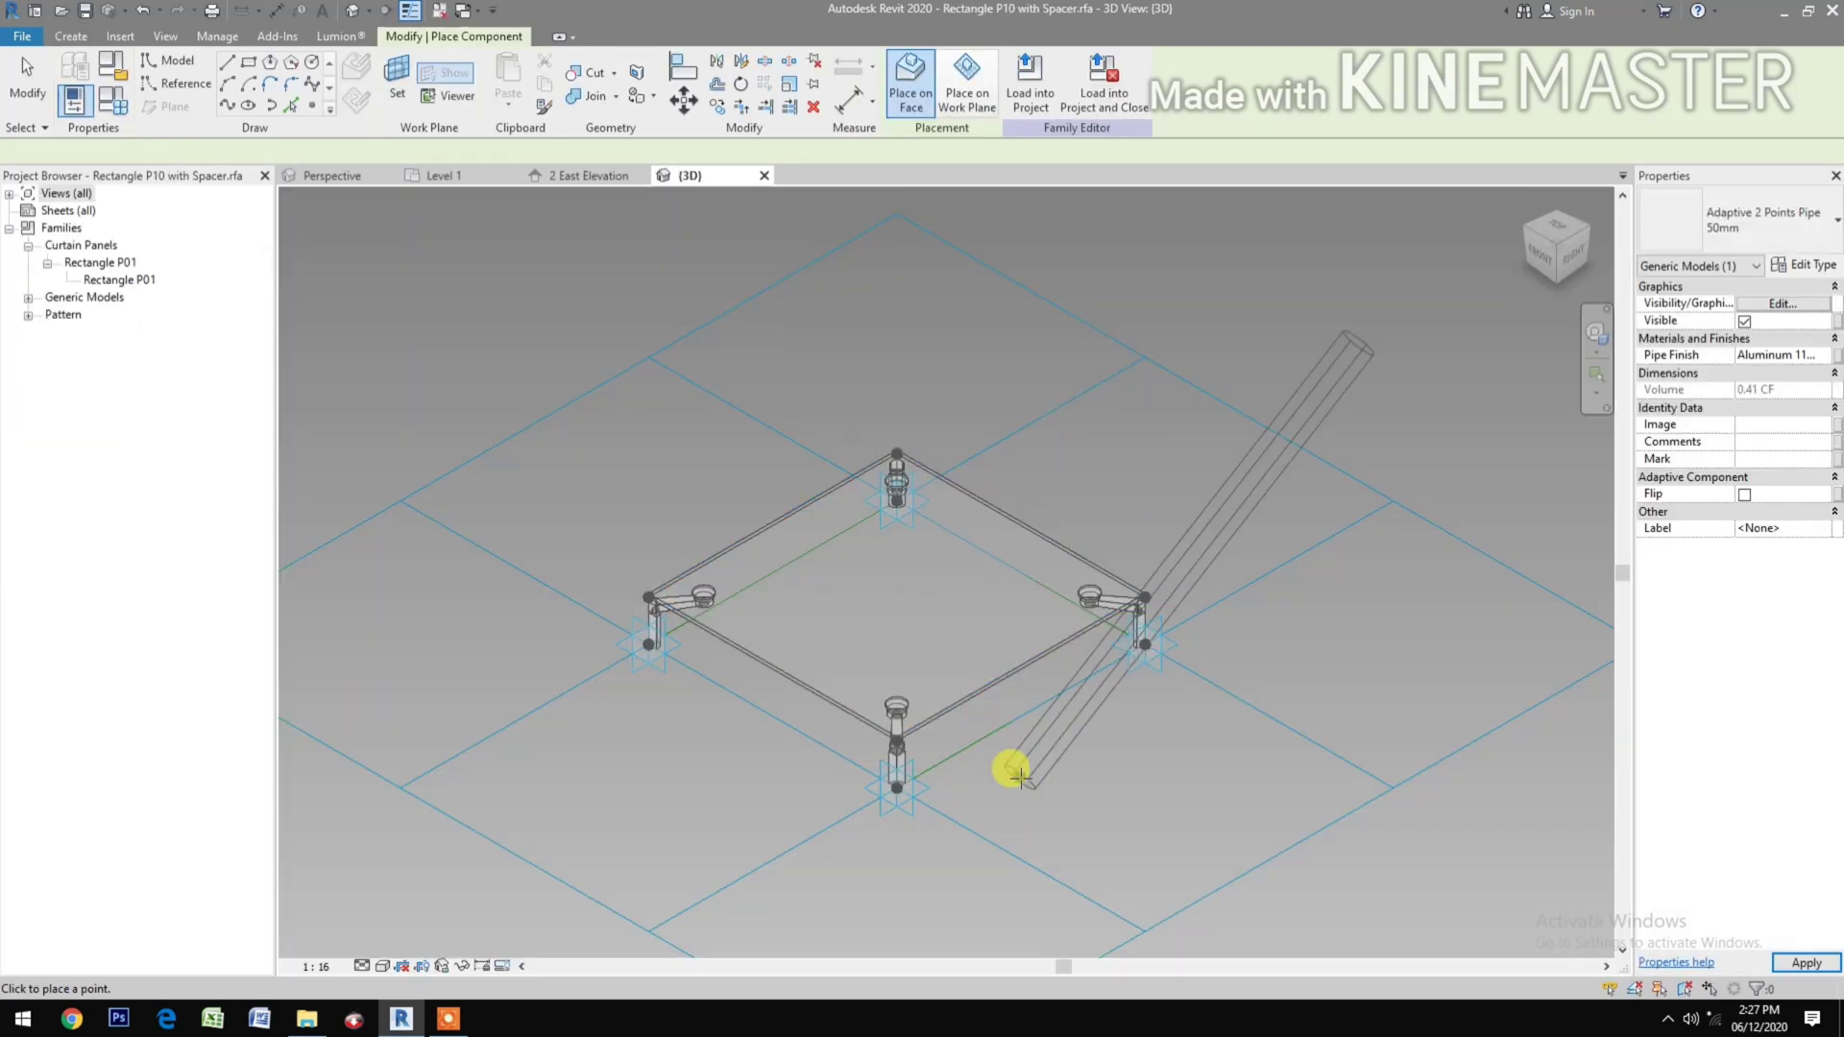
Switch to the Wireframe visual style and place a 50mm pipe between the base adaptive points at the panel's front and right corners.
click(382, 966)
click(423, 850)
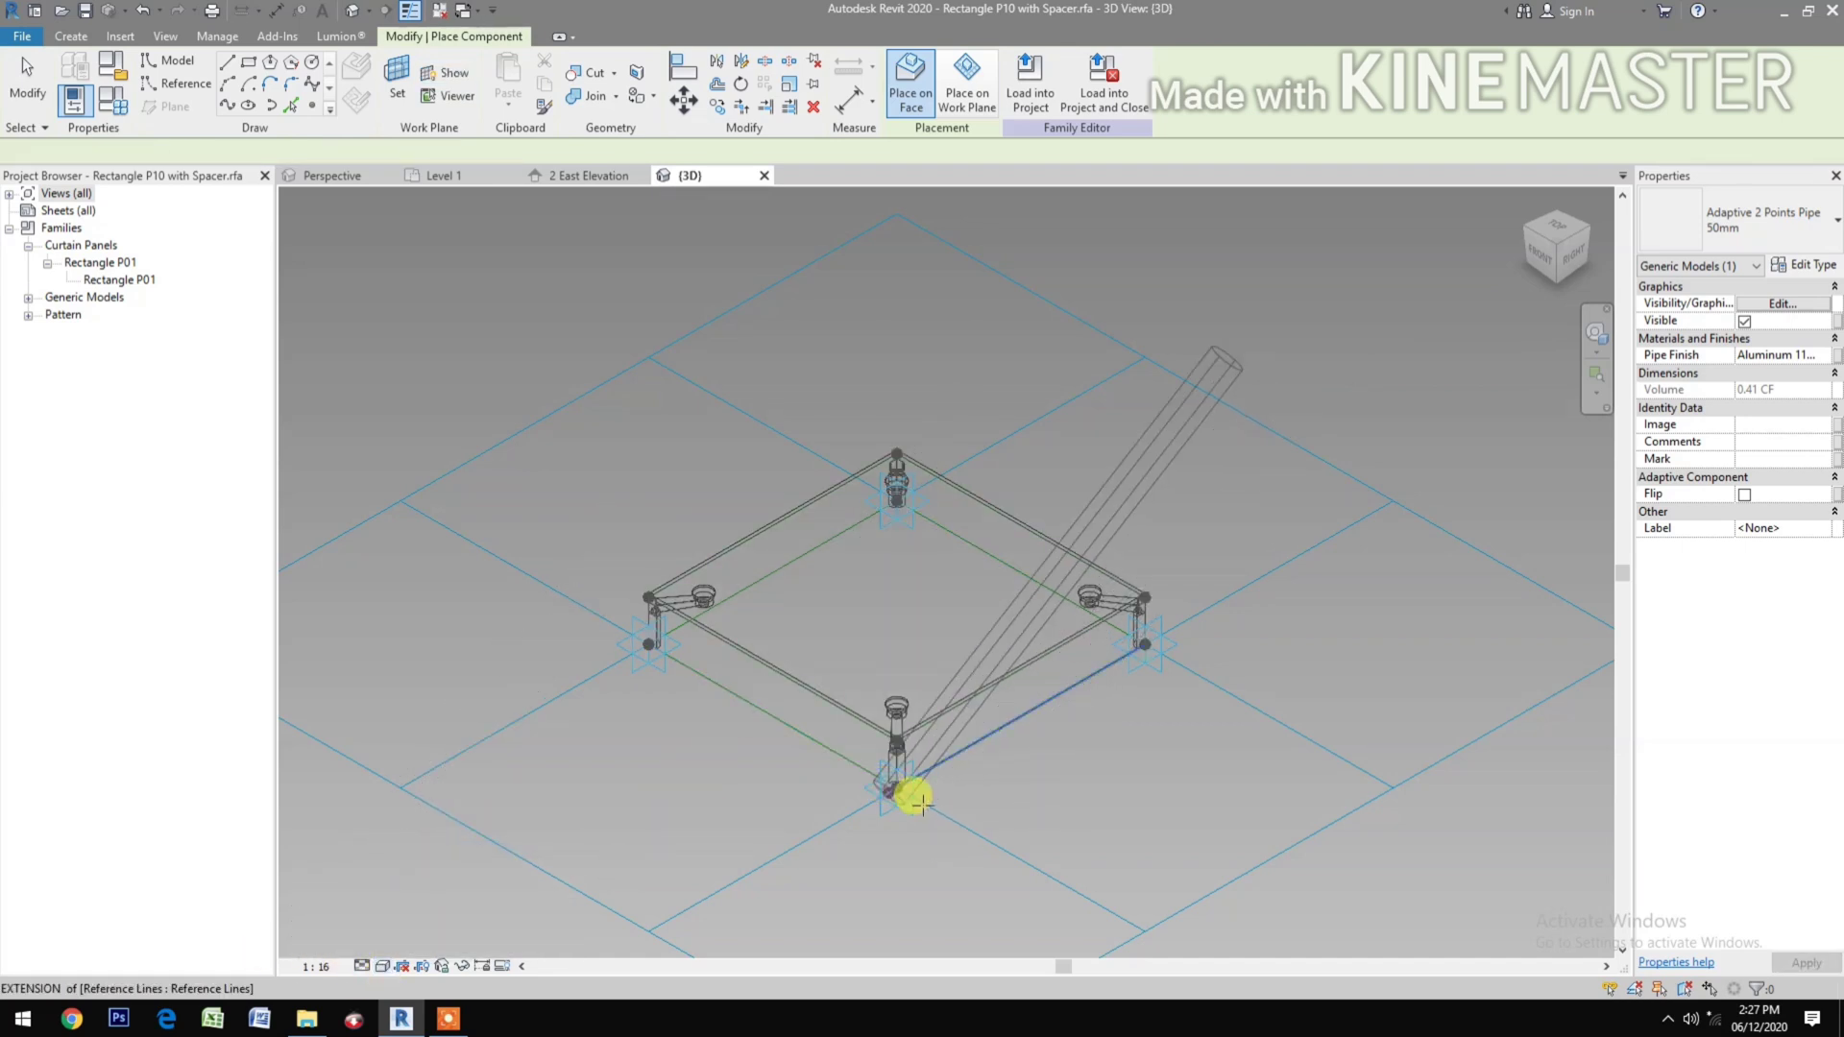
scroll(913, 797, up, 3)
scroll(912, 783, up, 2)
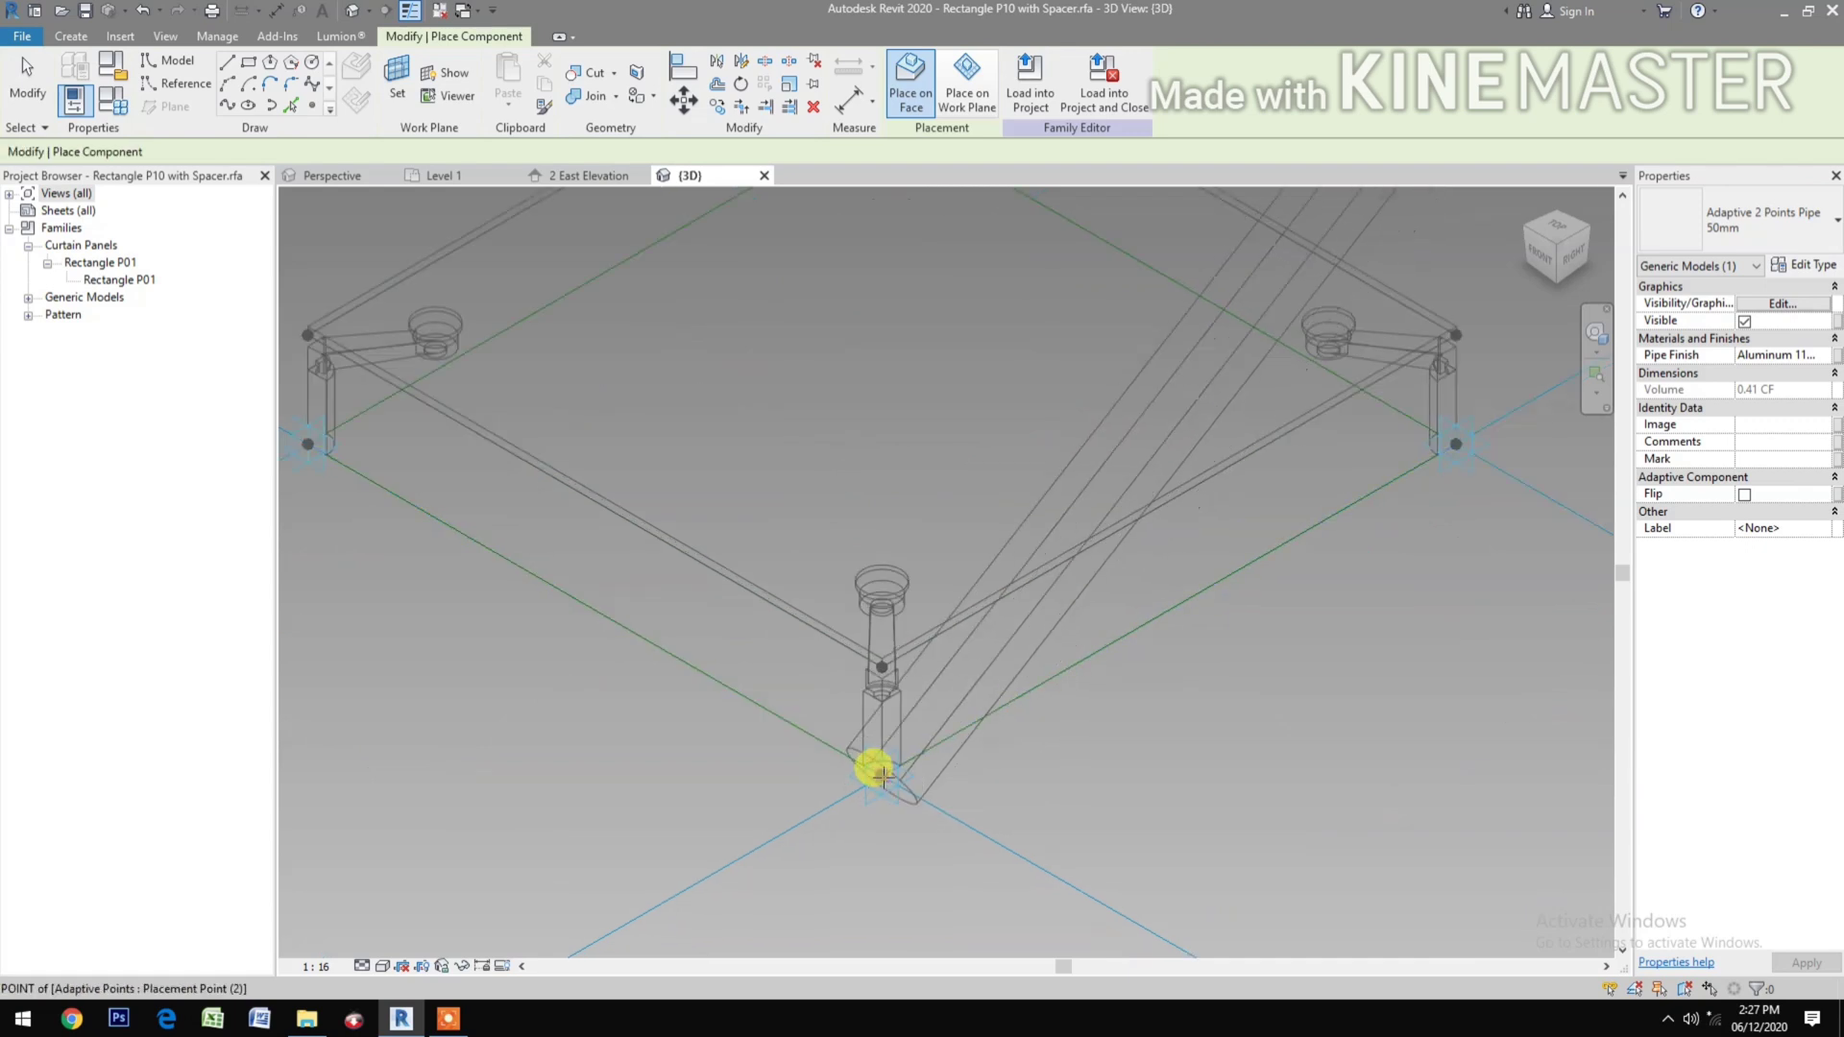
click(881, 774)
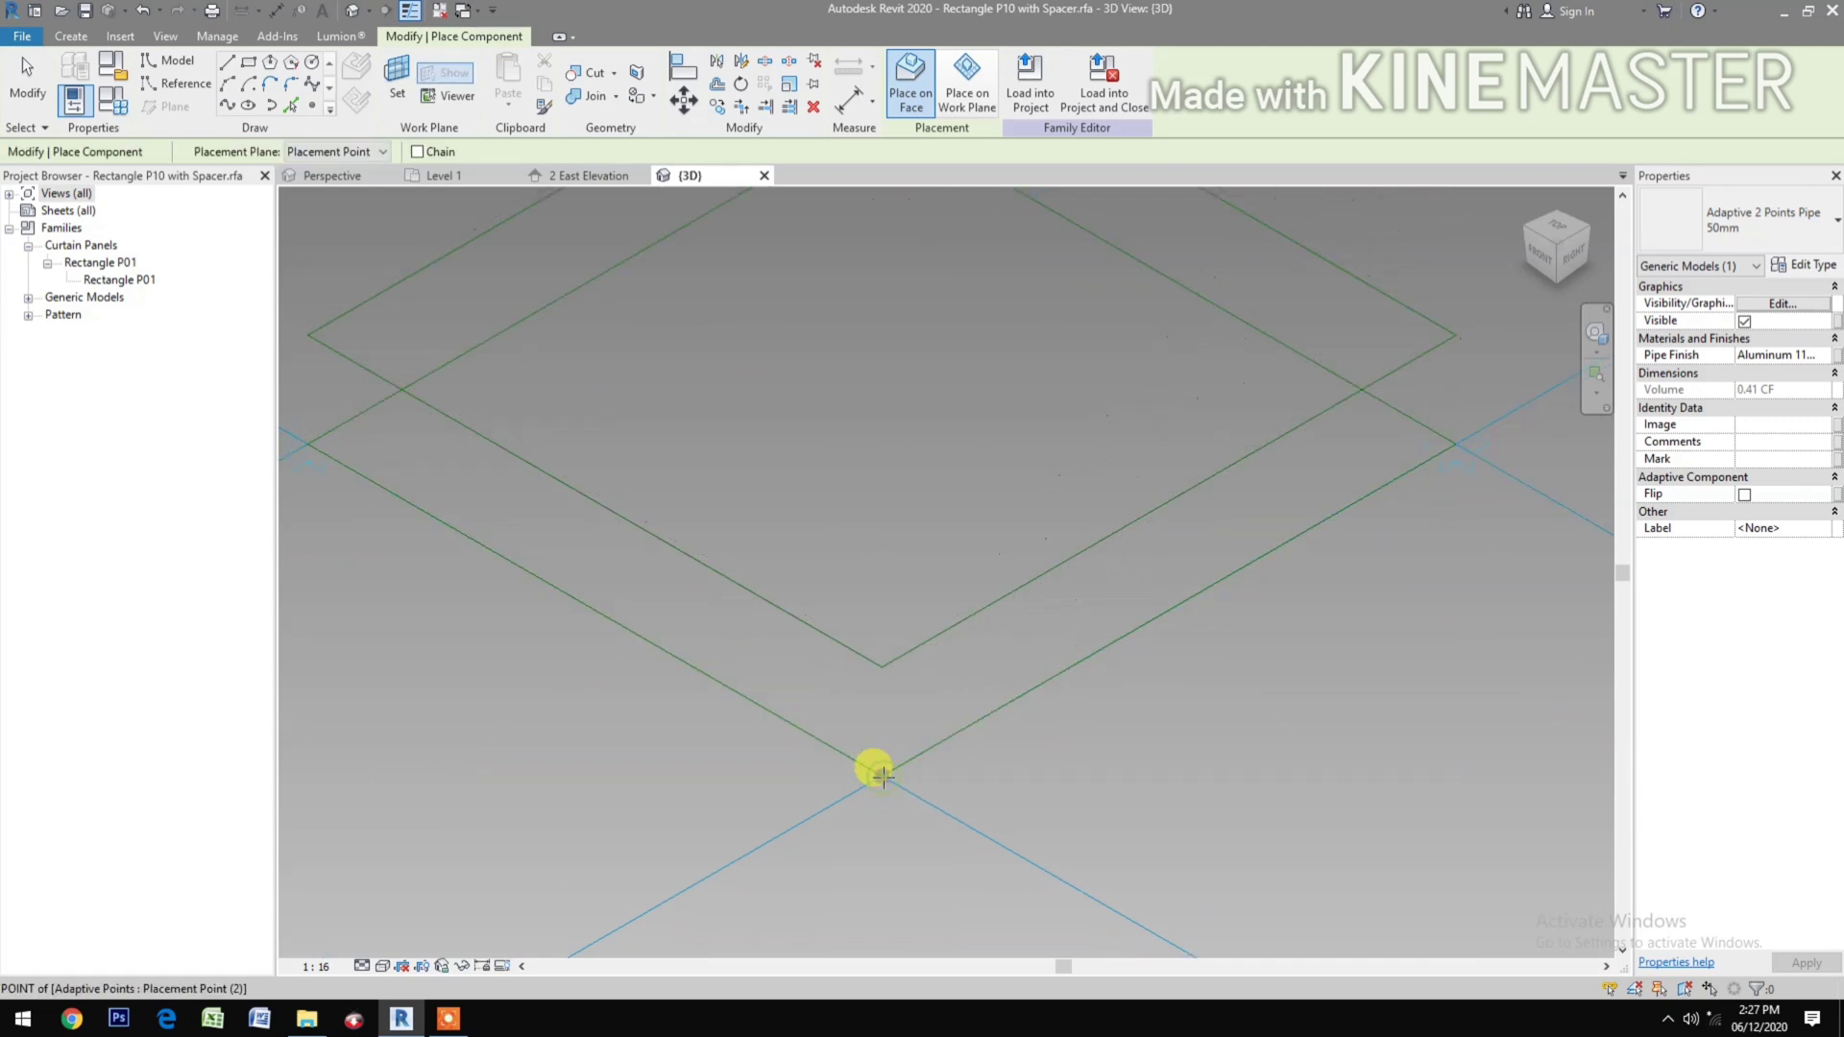
click(1443, 447)
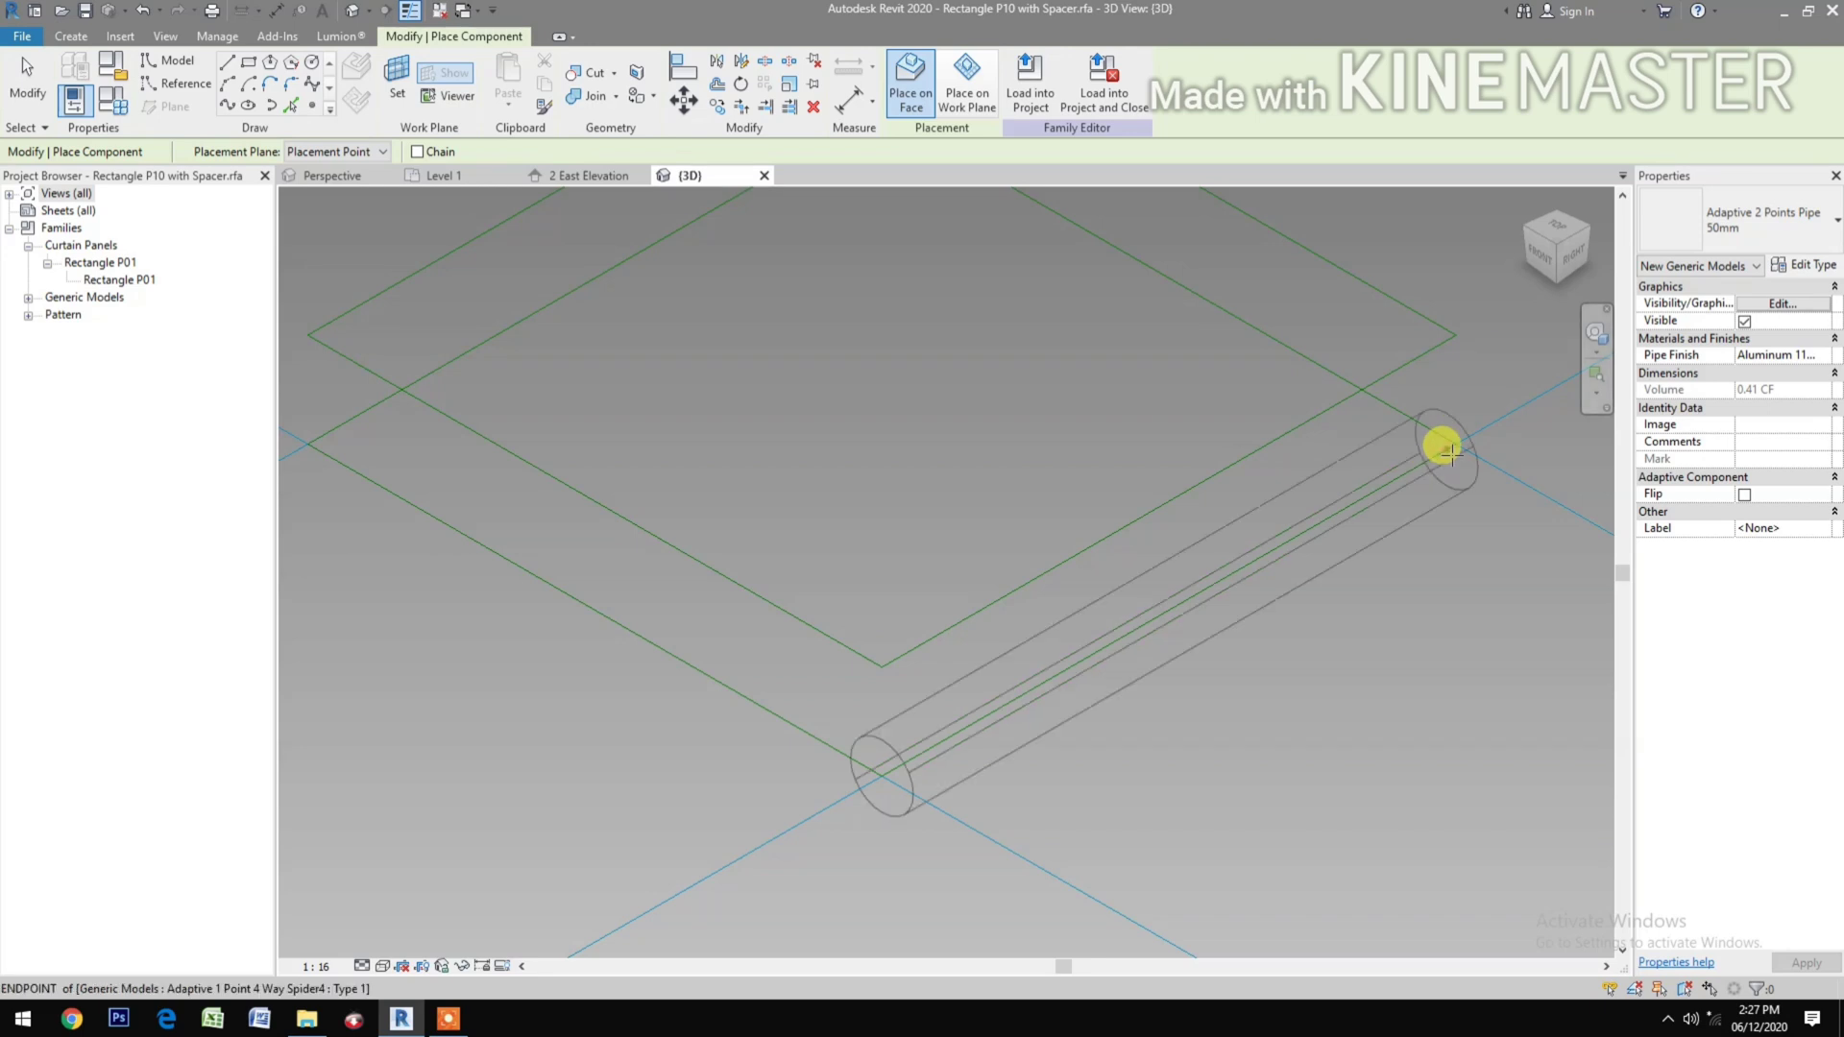
click(1450, 460)
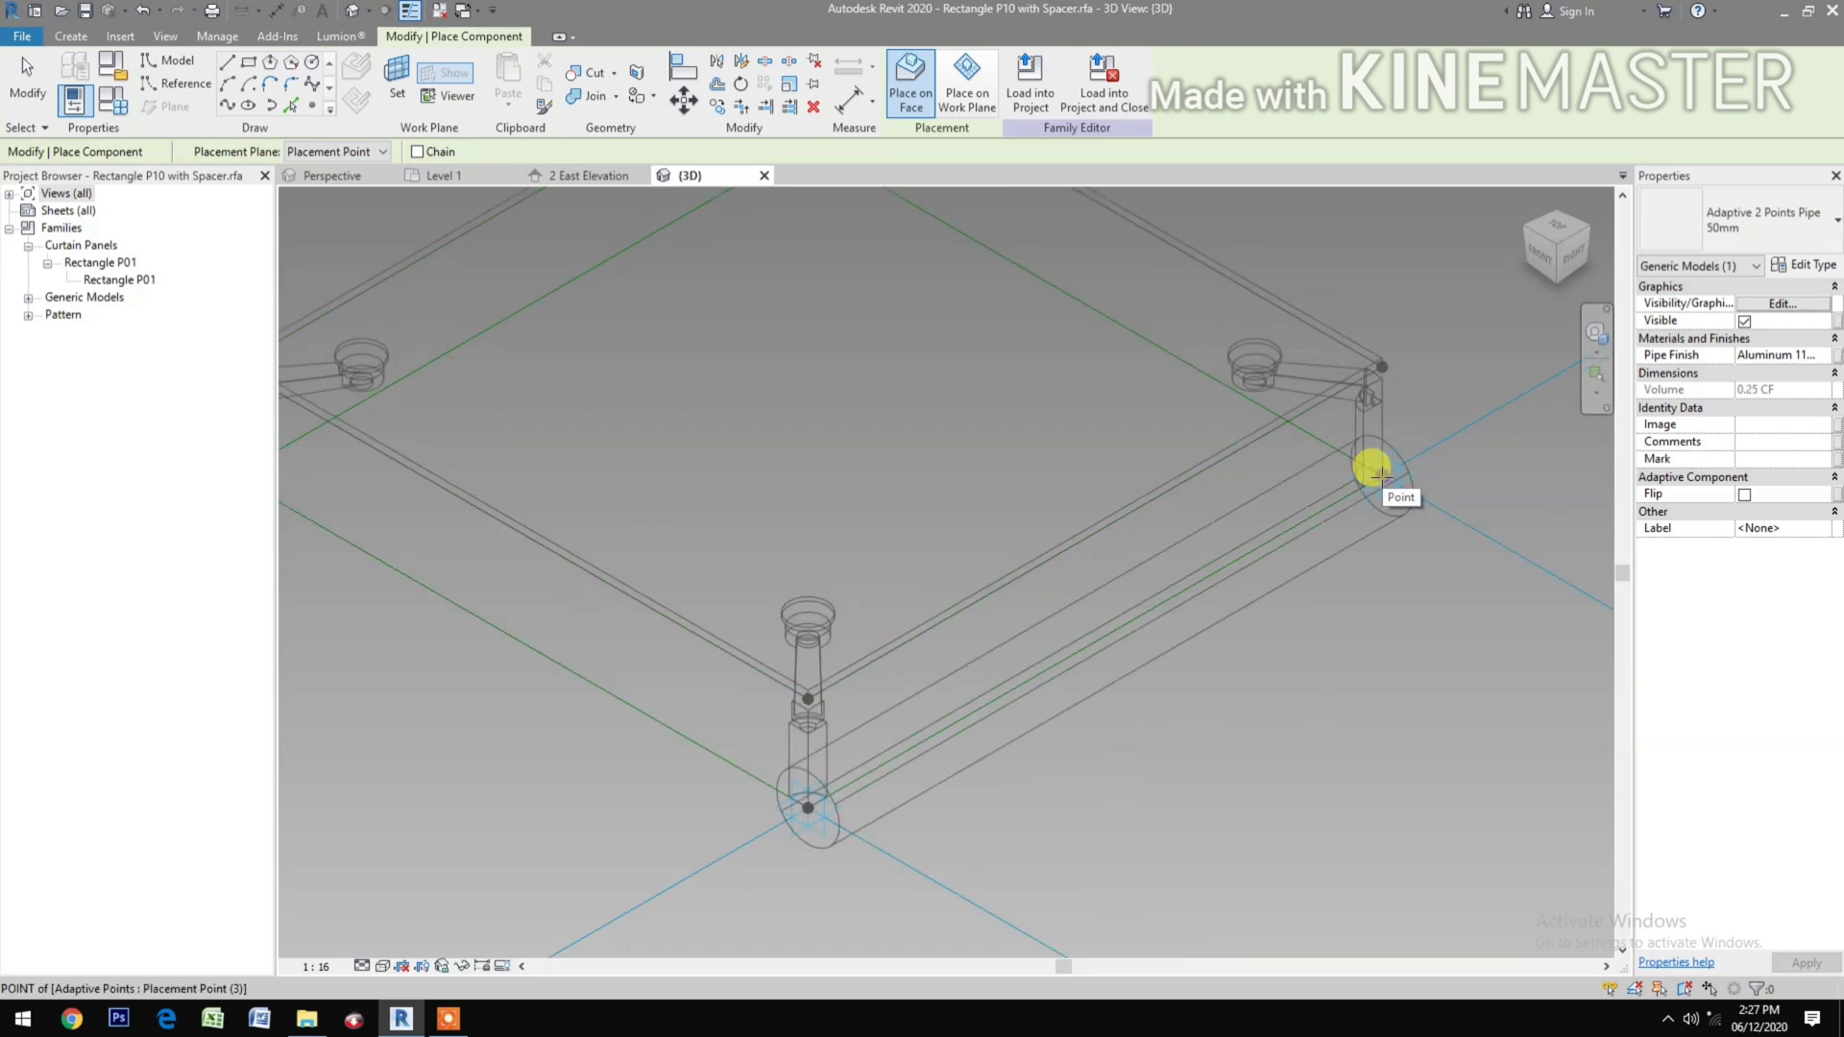
click(1379, 476)
scroll(1136, 624, down, 3)
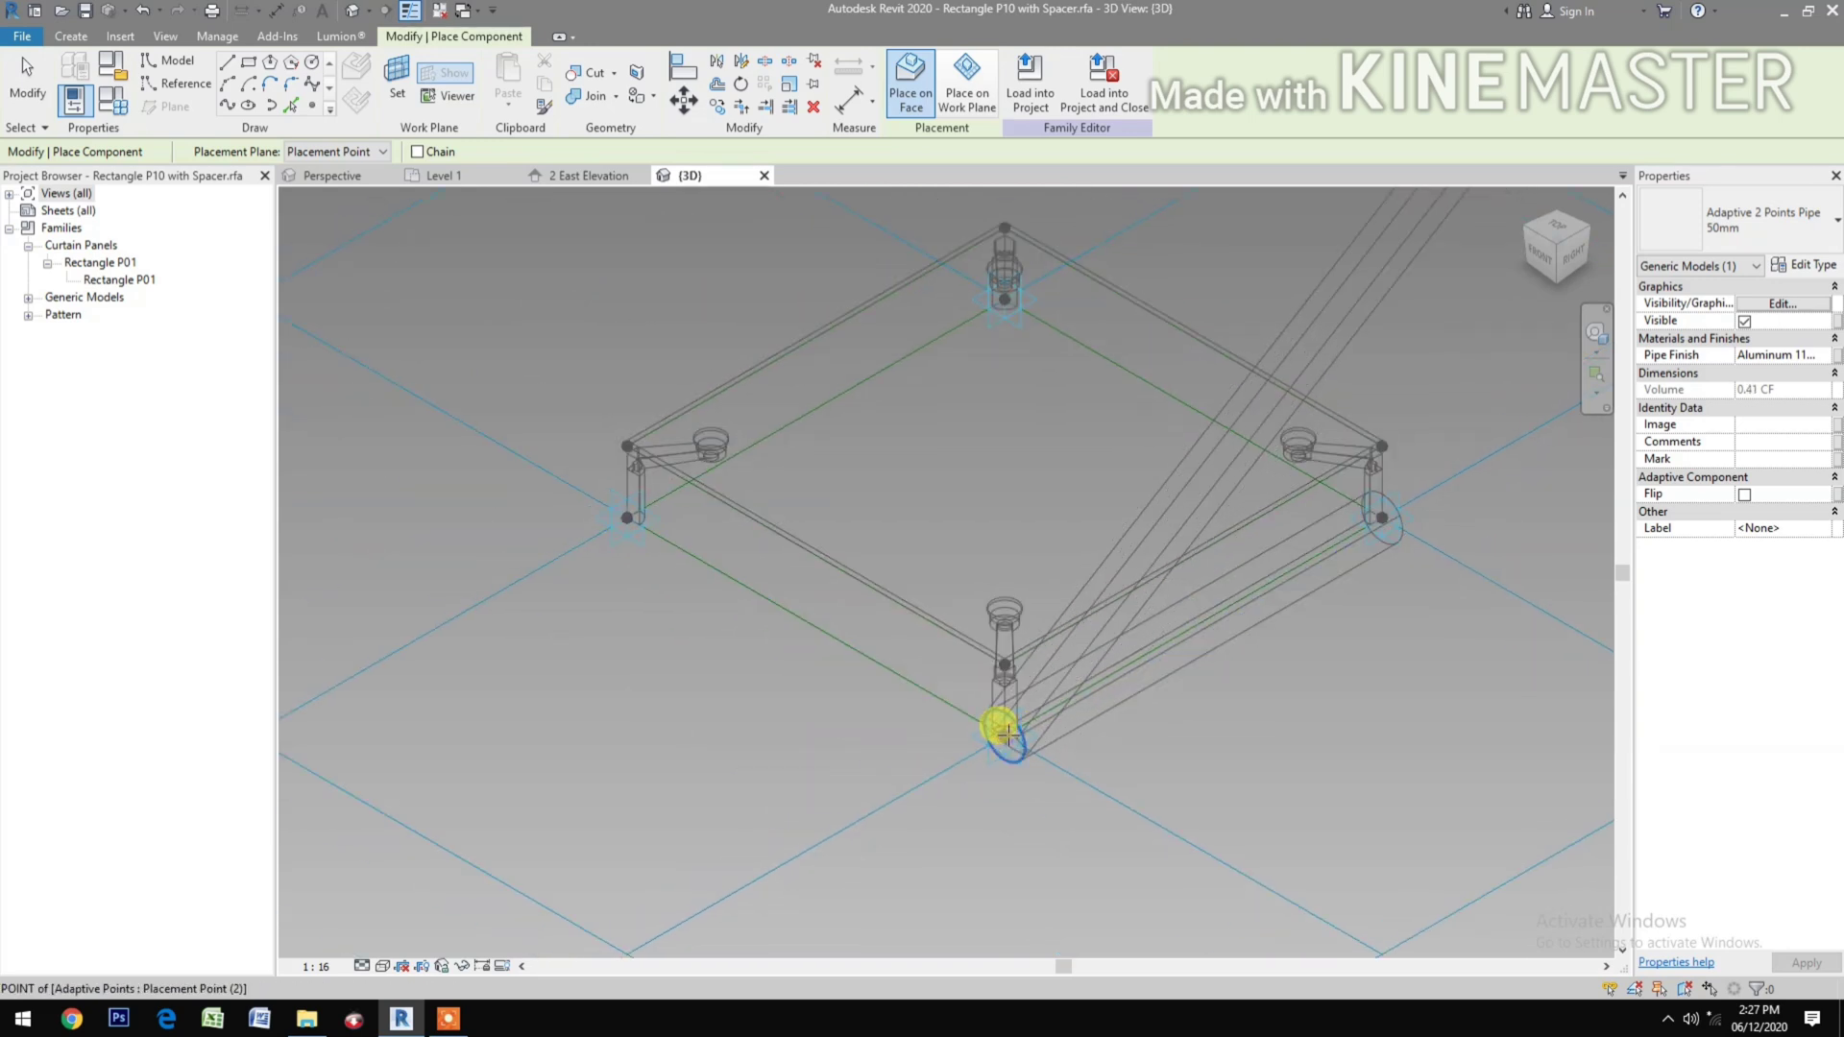
Place two more 50mm pipes between base adaptive points, from the front corner to the left corner and from there to the back corner.
click(1001, 735)
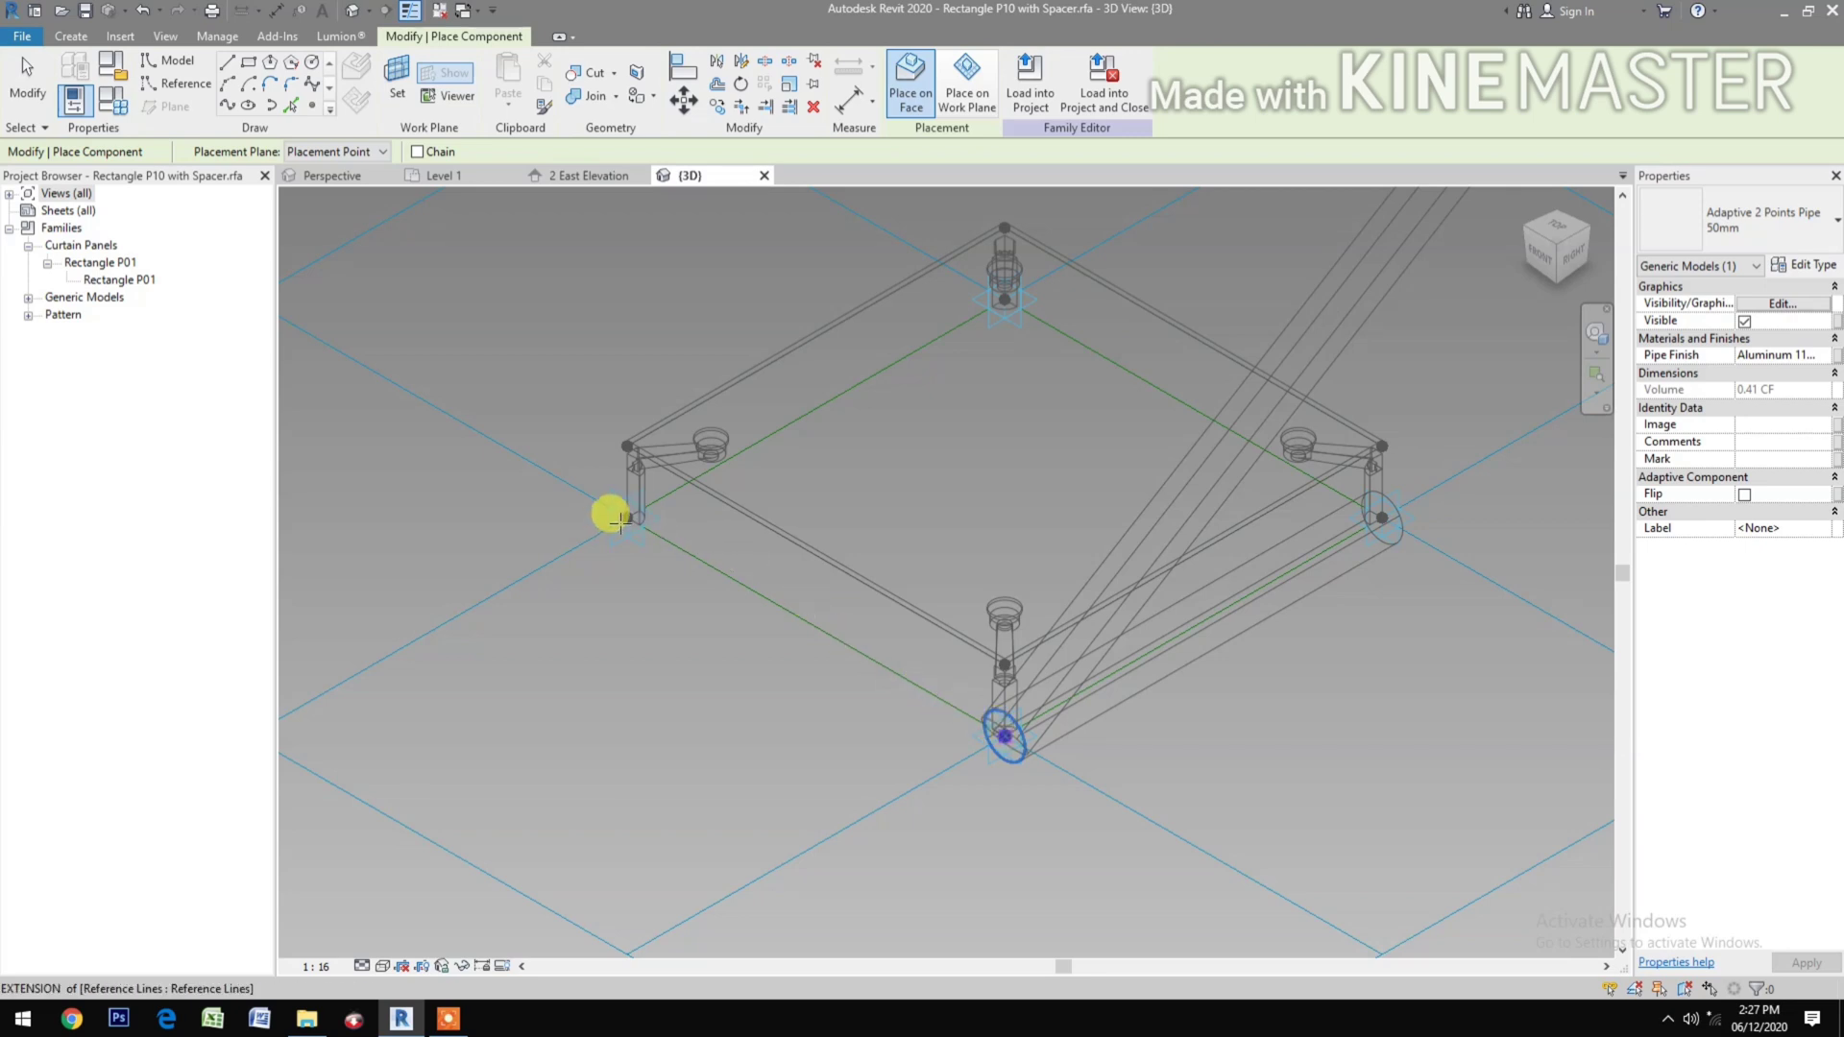
click(543, 630)
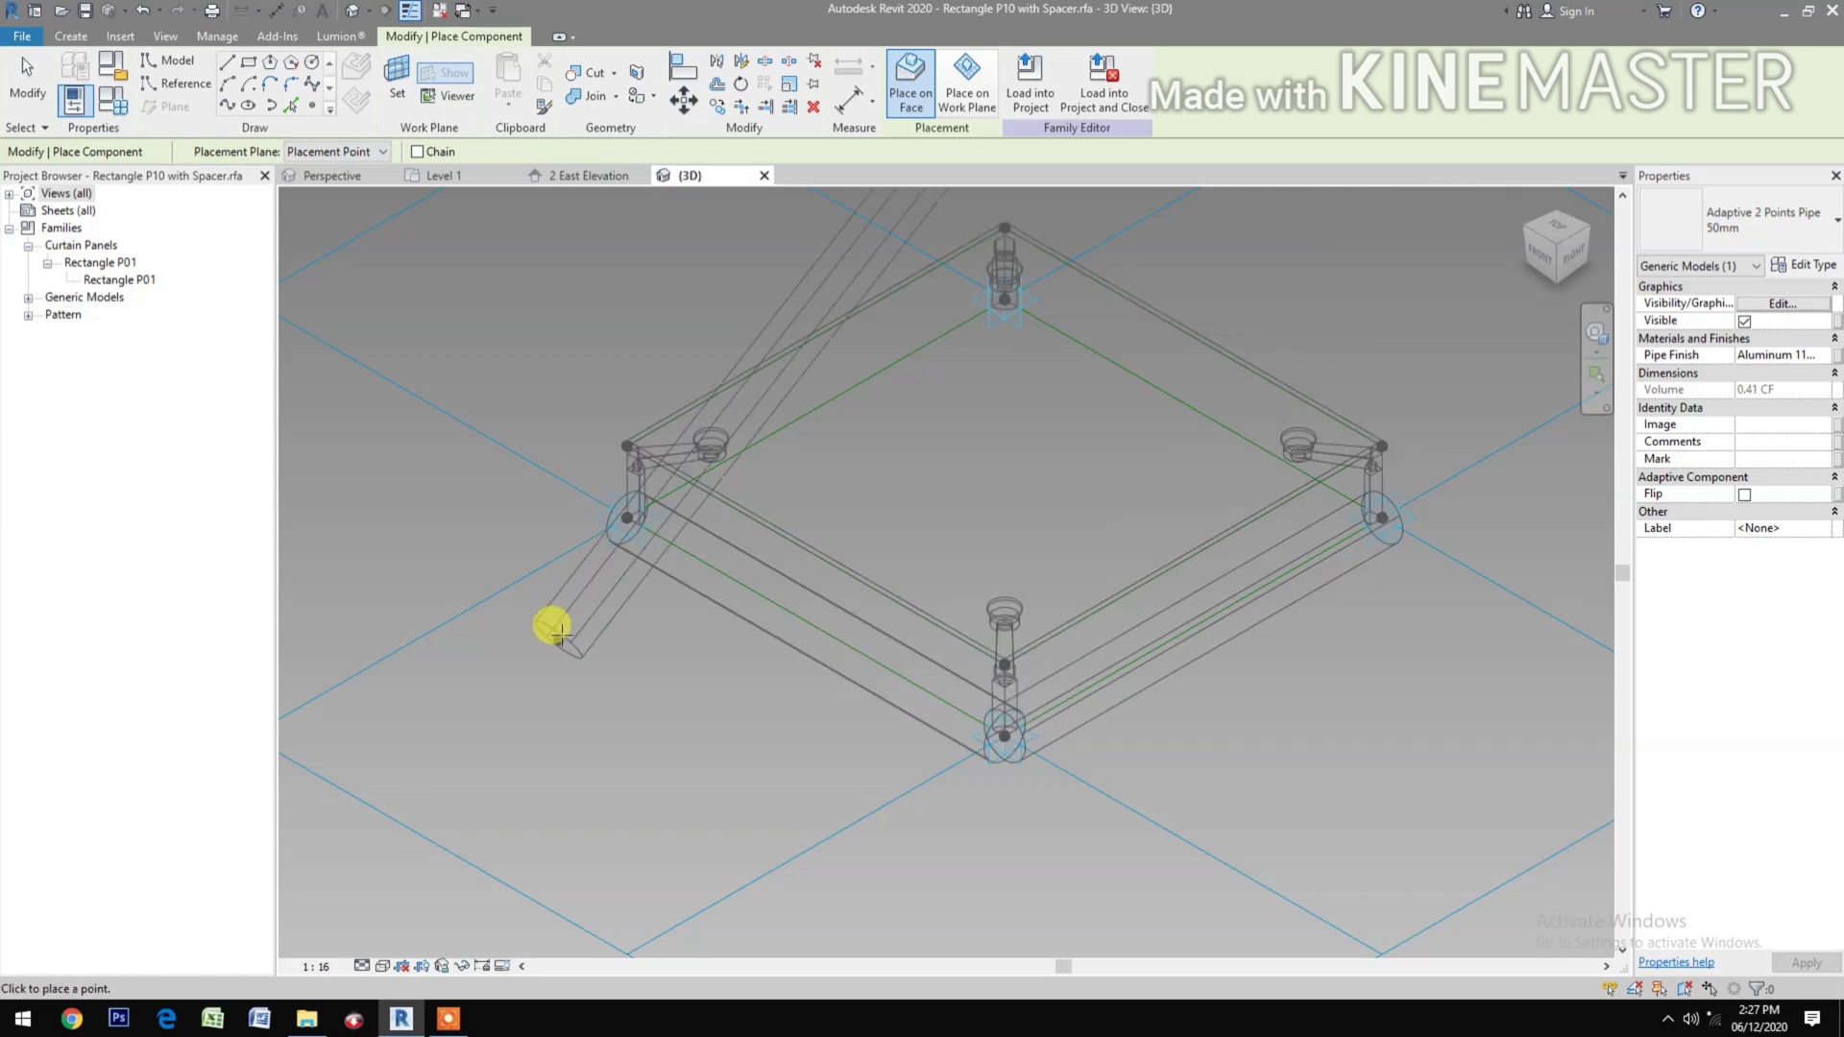
middle_drag(548, 630, 553, 684)
scroll(561, 646, up, 2)
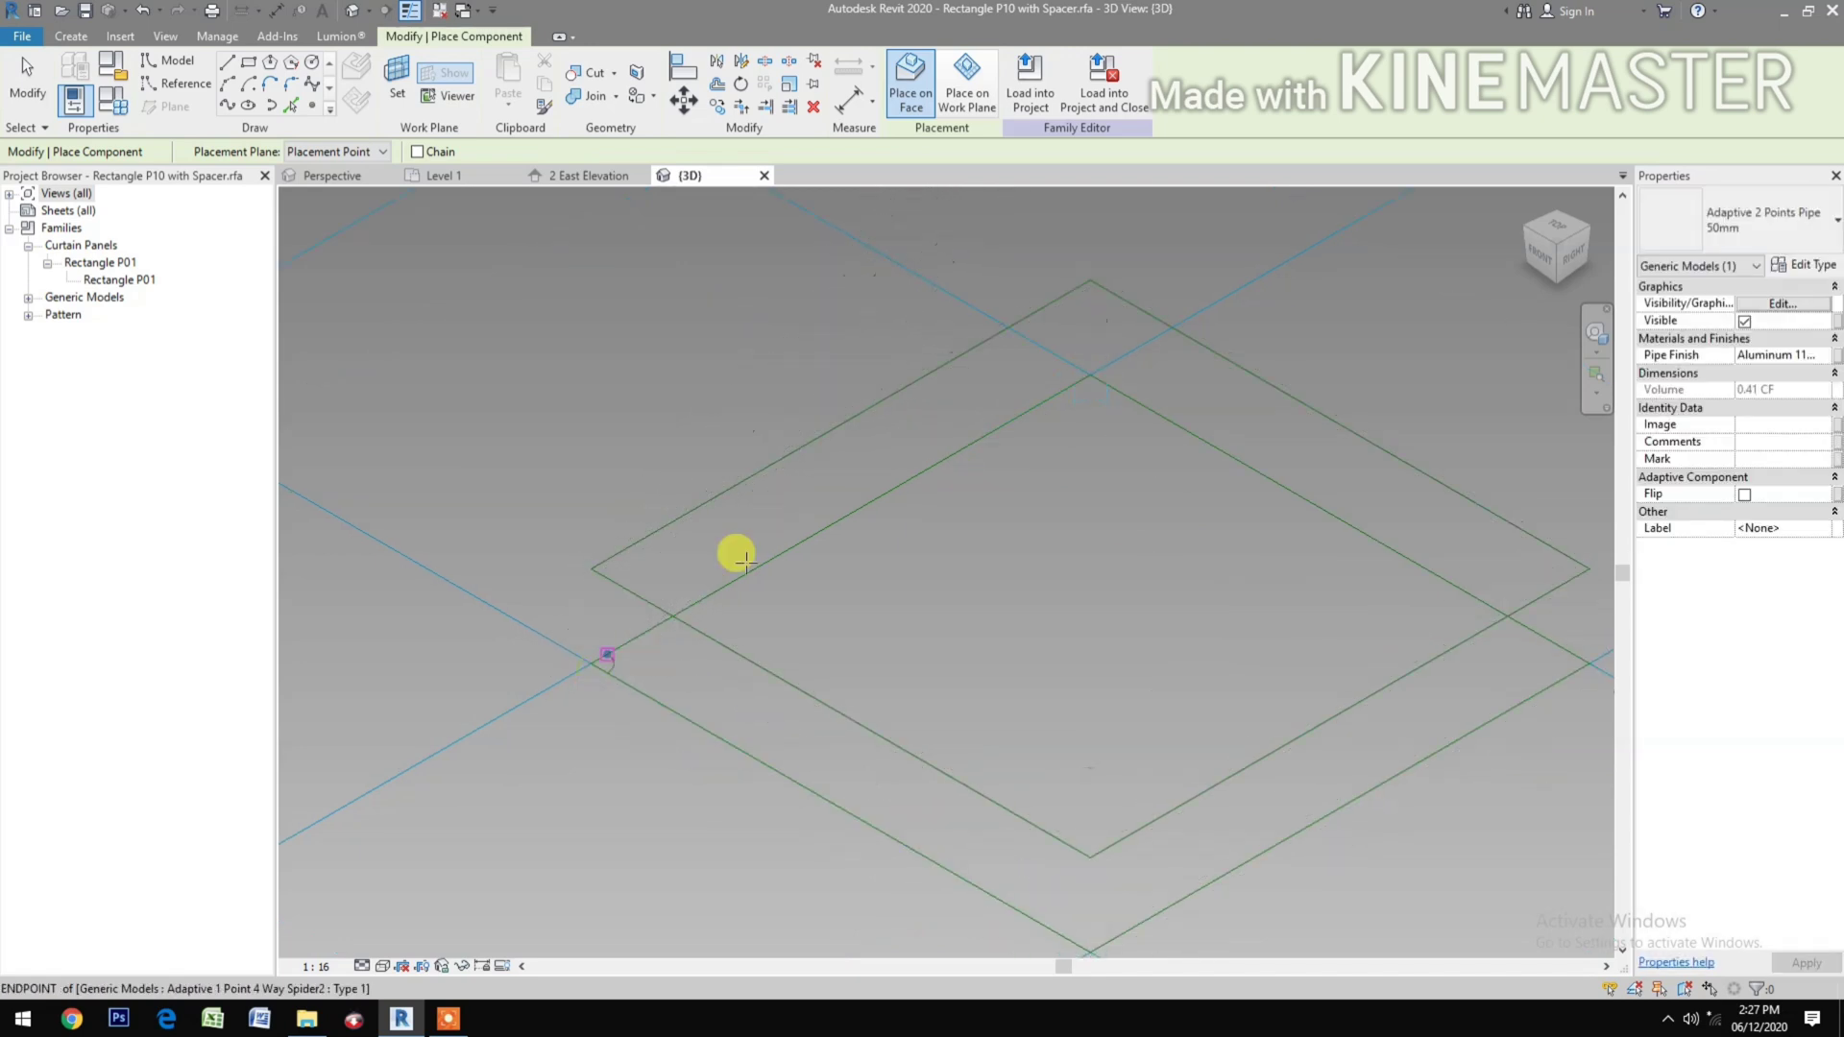
click(1071, 392)
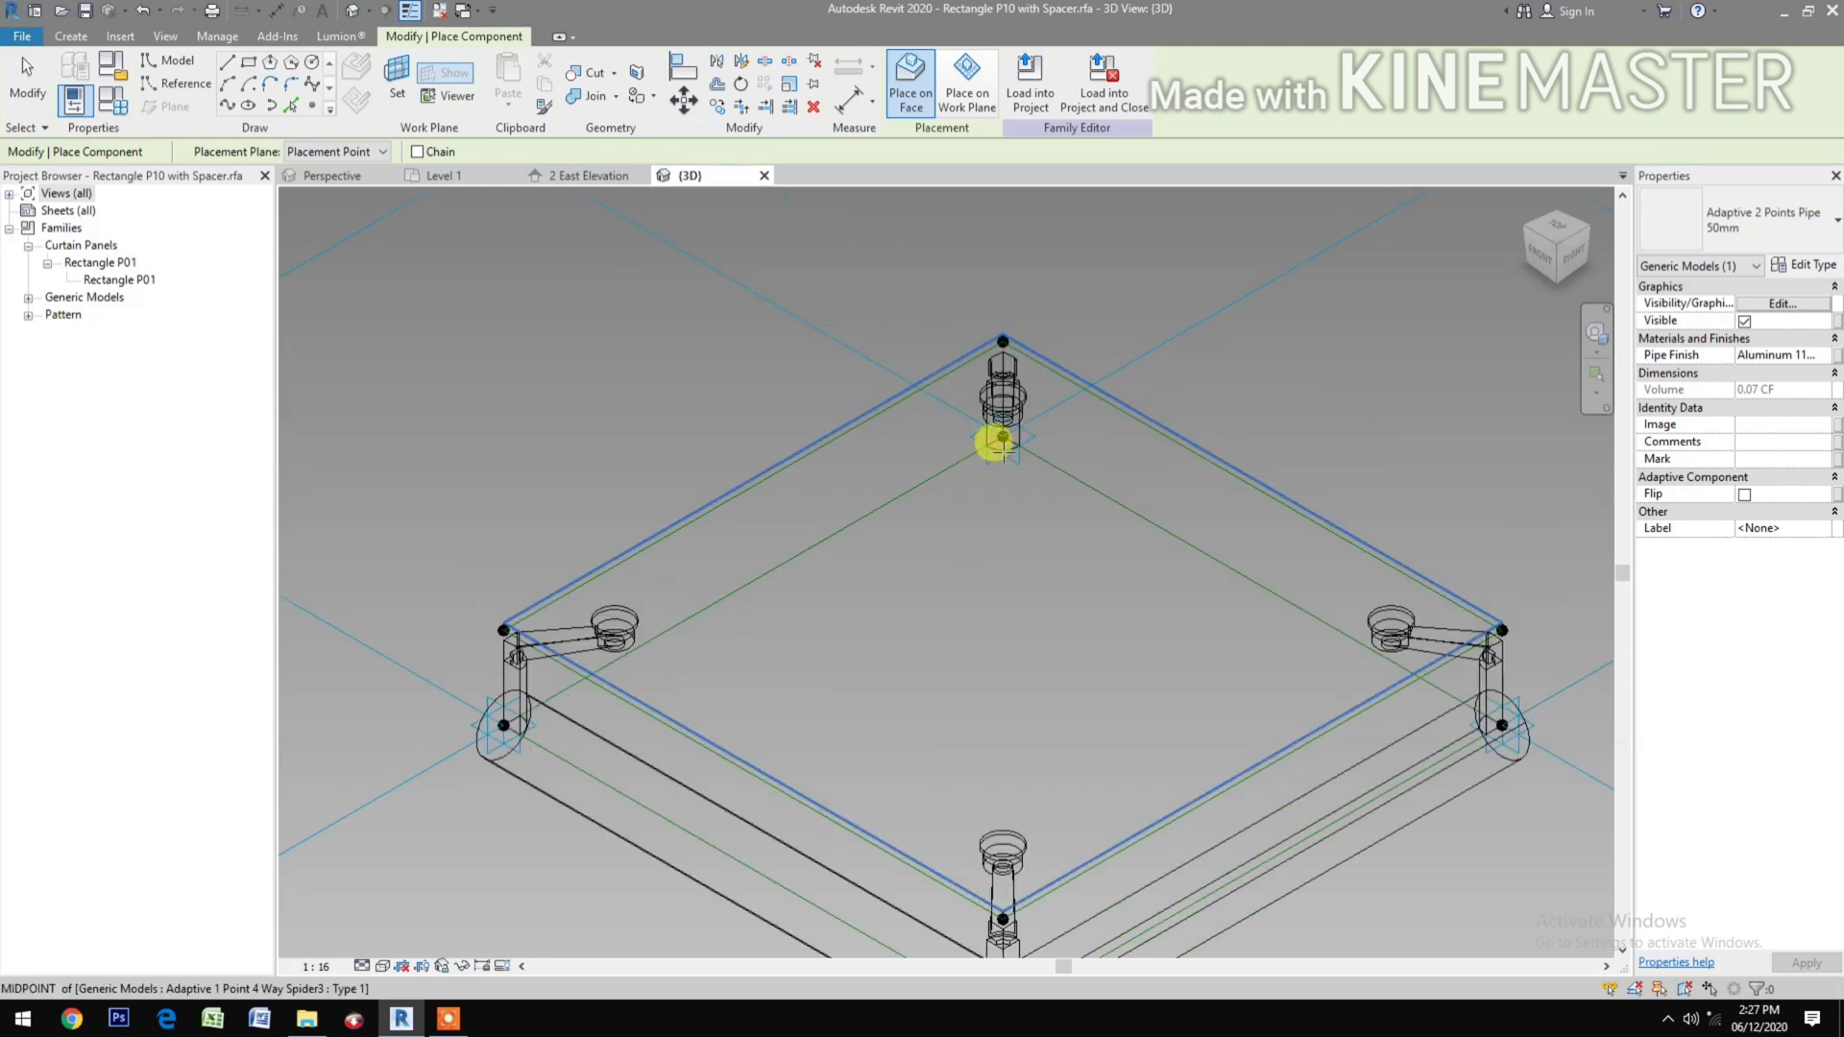
click(999, 434)
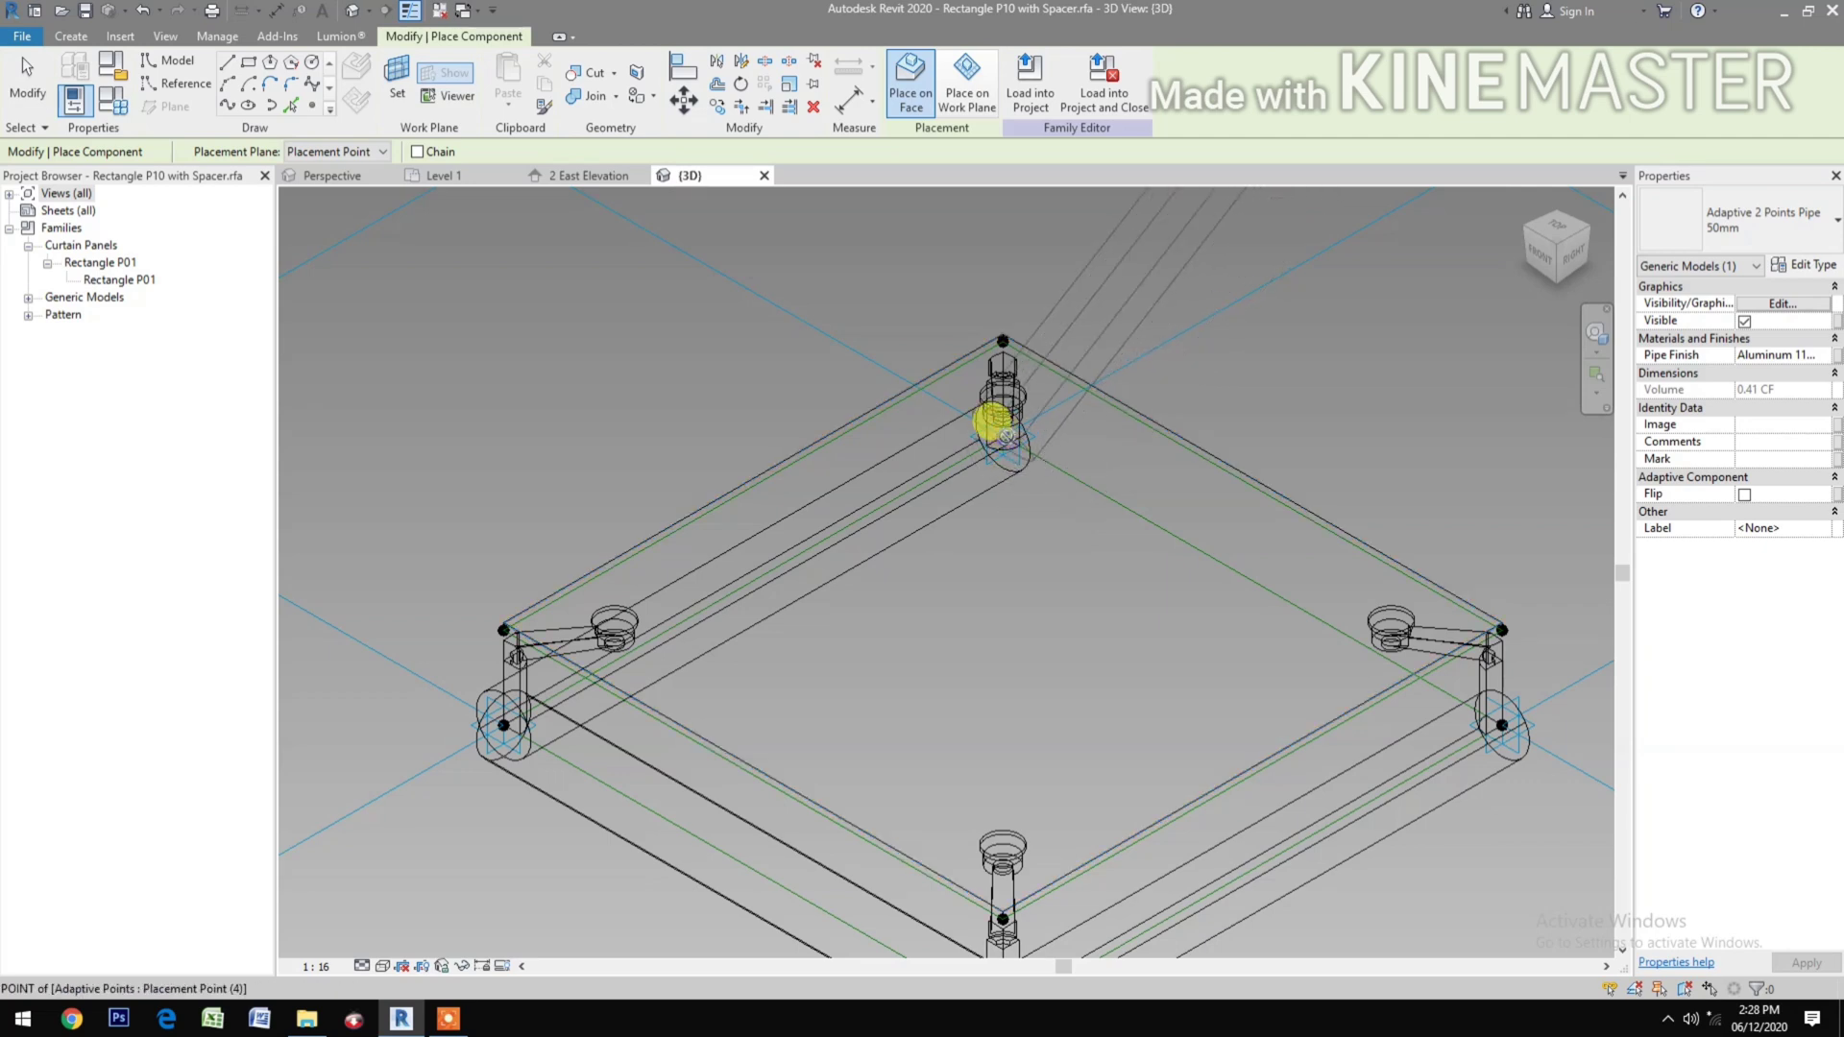
Complete the pipe frame with a 50mm pipe between the base adaptive points at the back and right corners.
click(1003, 435)
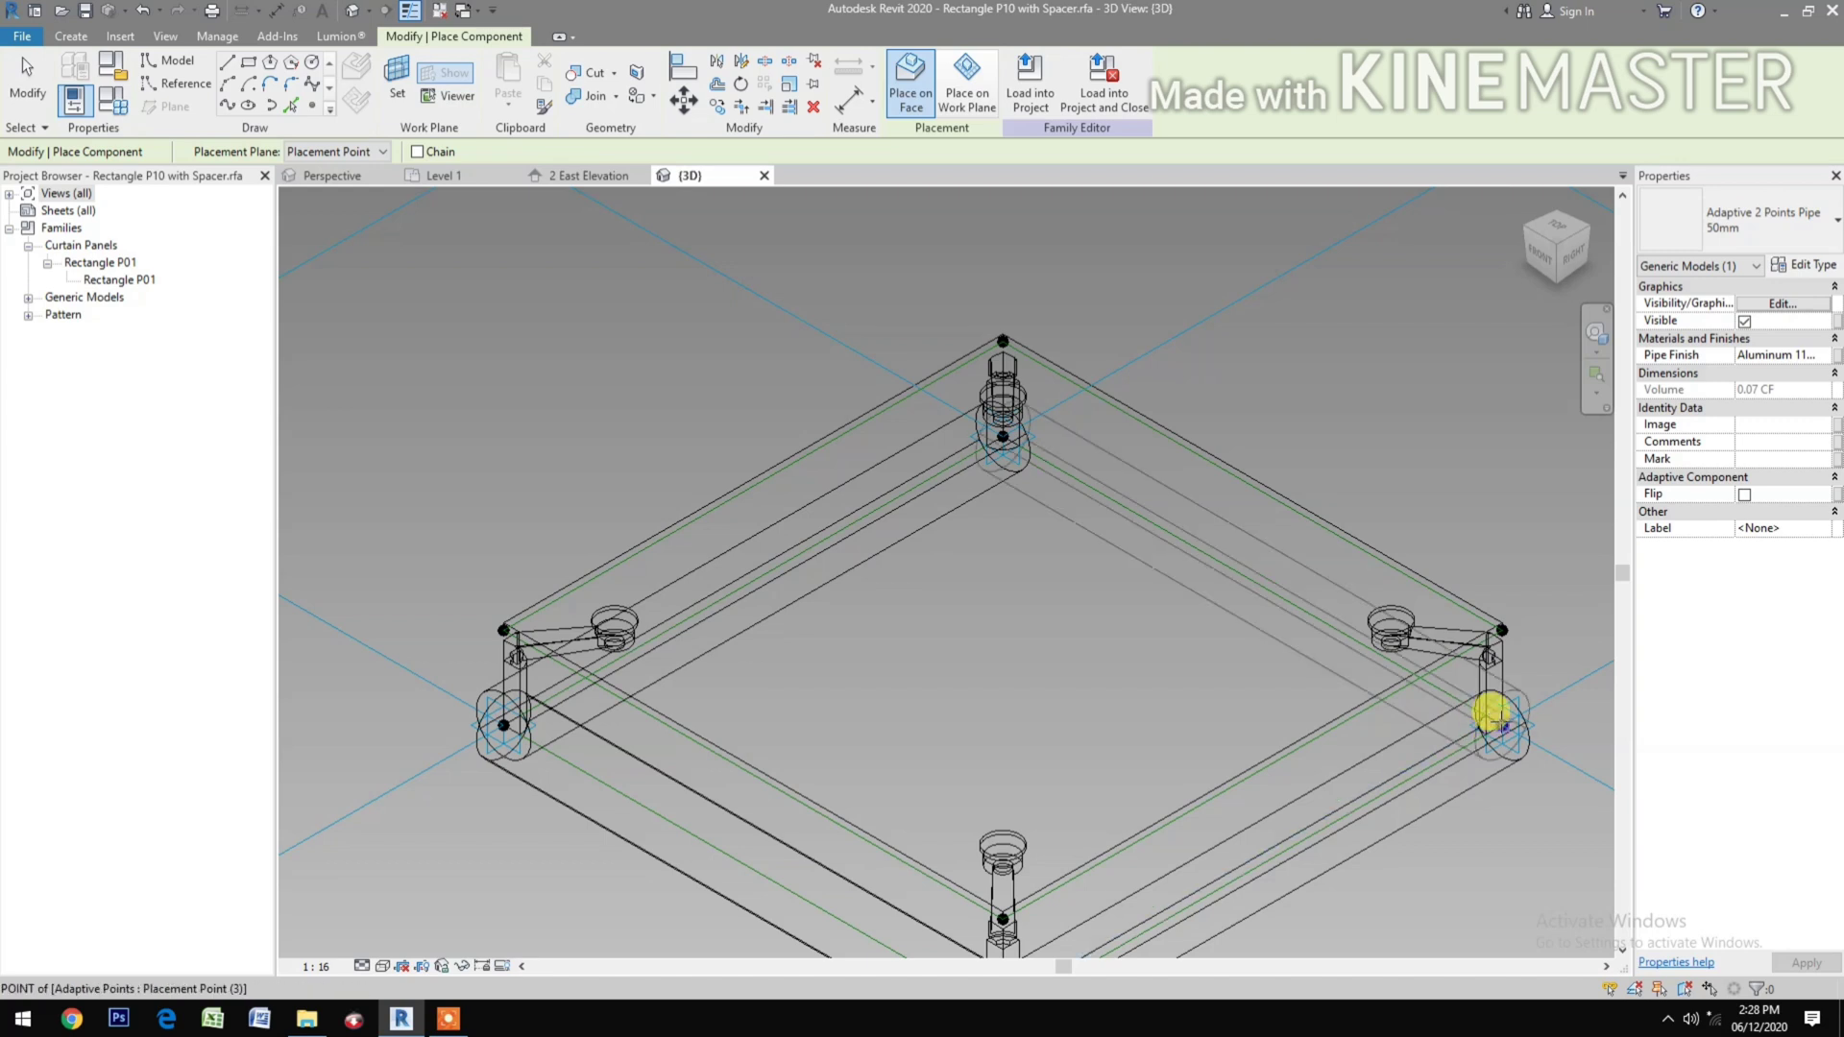
click(1491, 713)
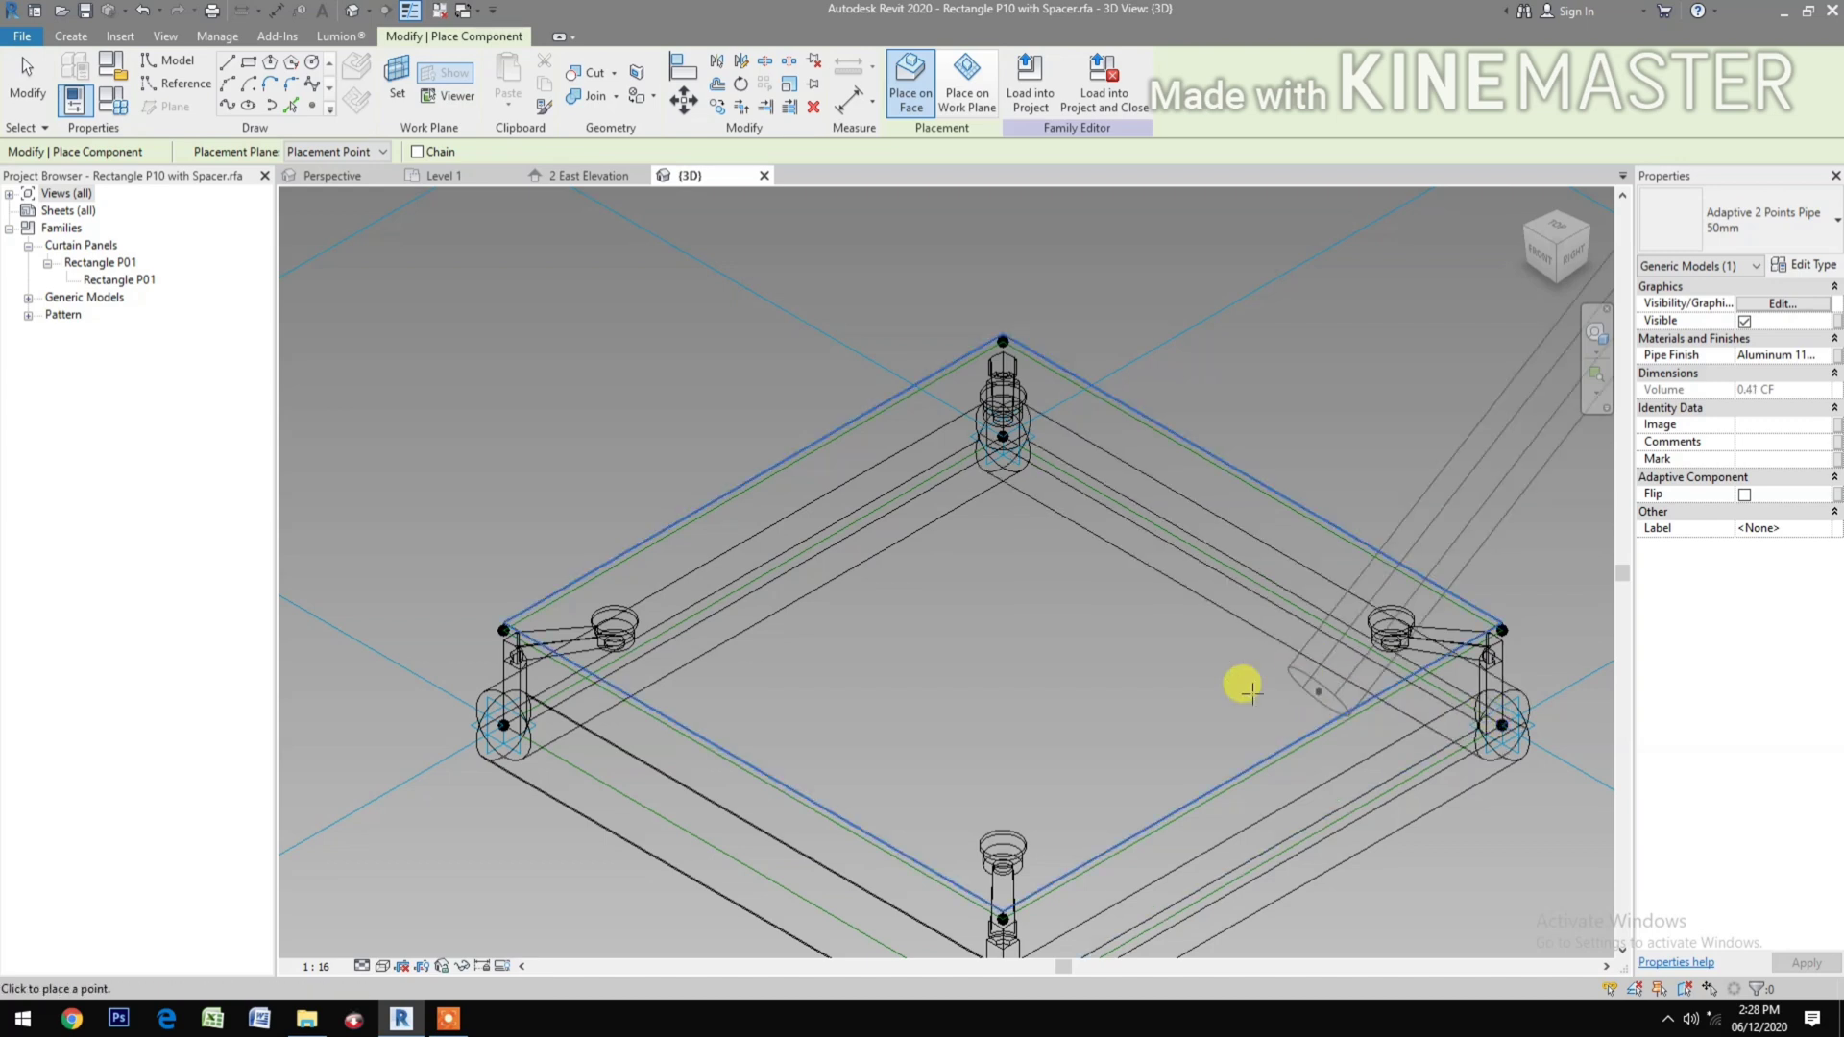
key(Escape)
key(Escape)
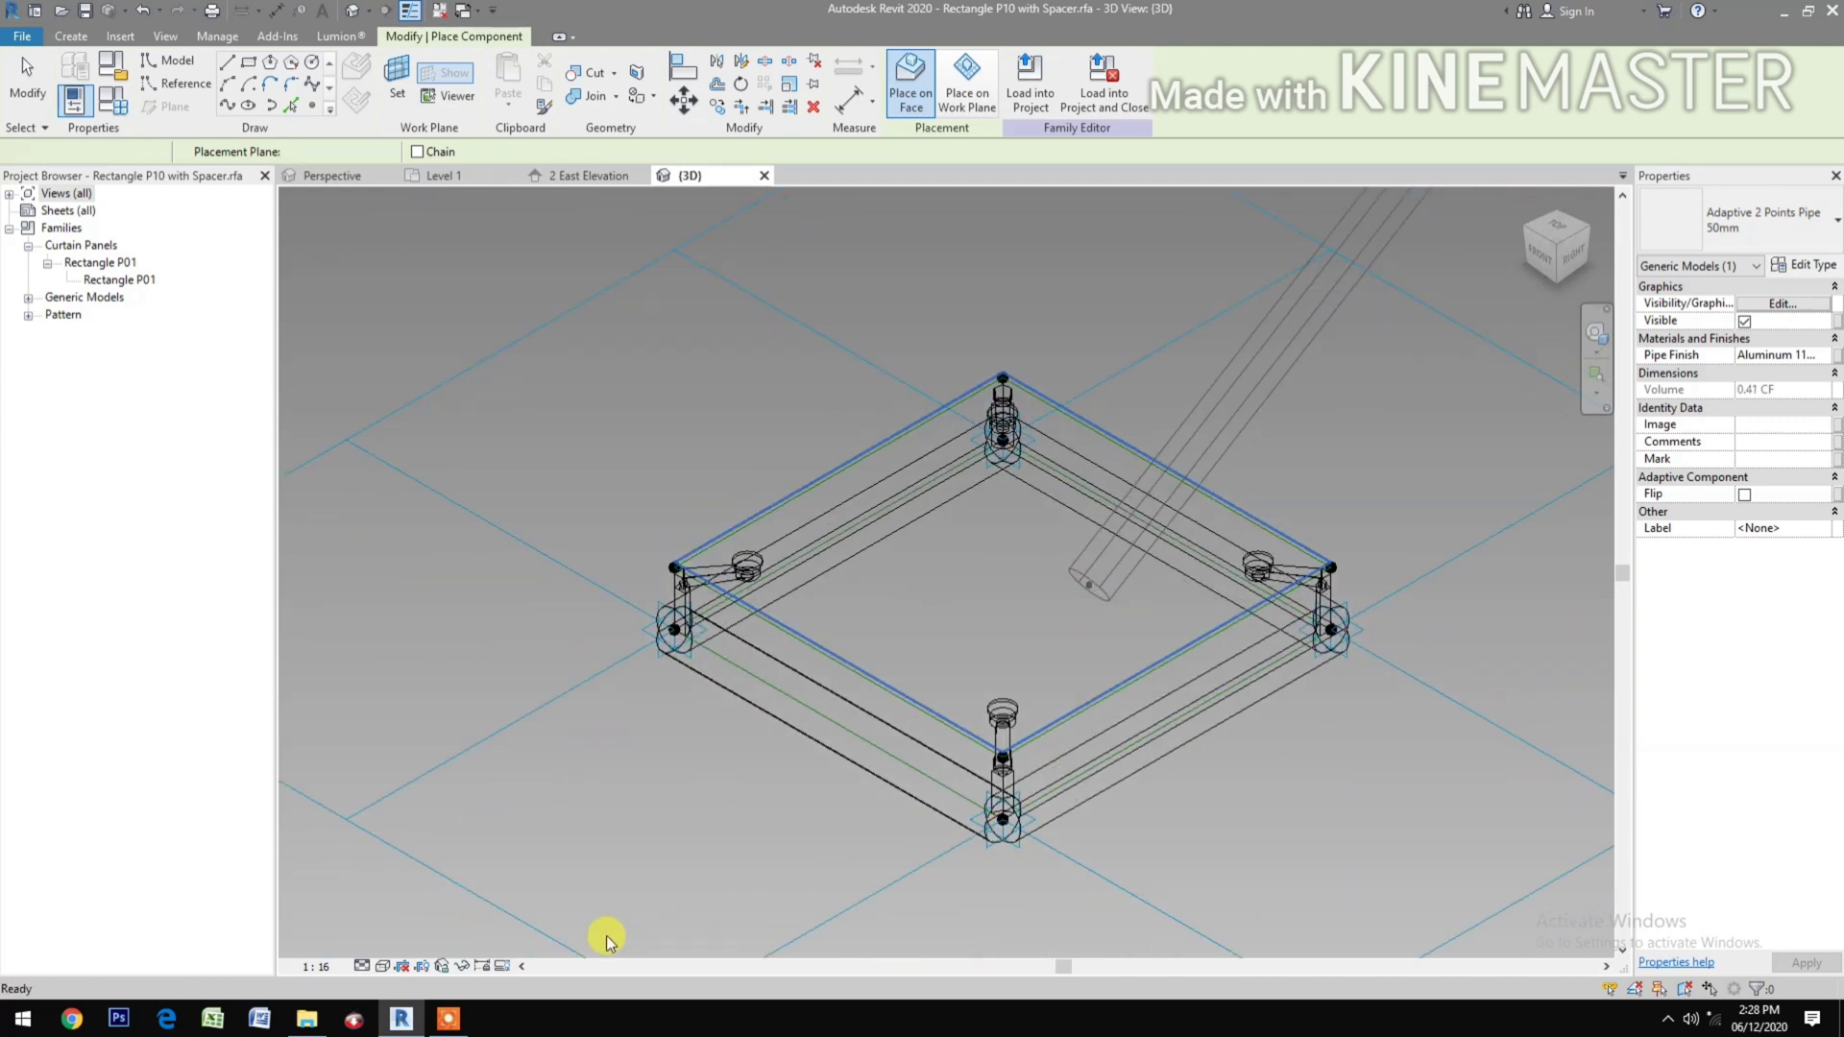
Change the 3D view's visual style to Shaded and end the pipe placement.
click(382, 965)
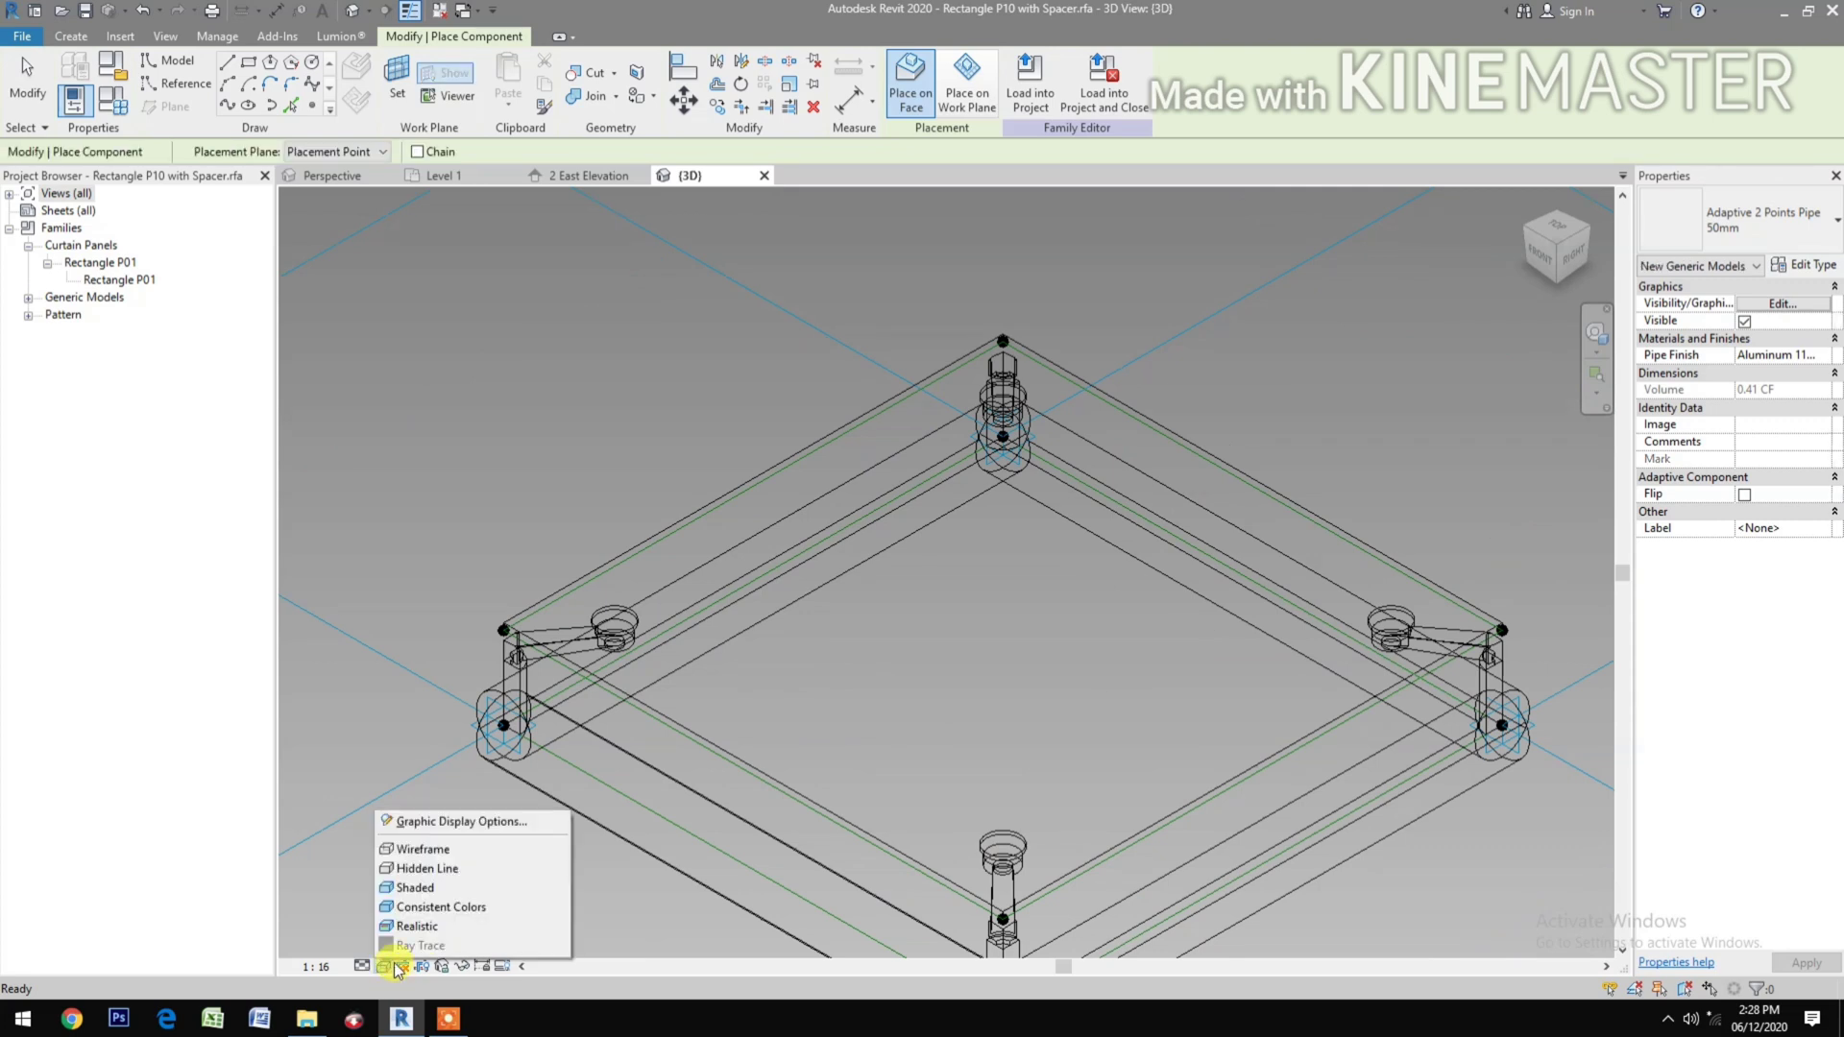
click(464, 869)
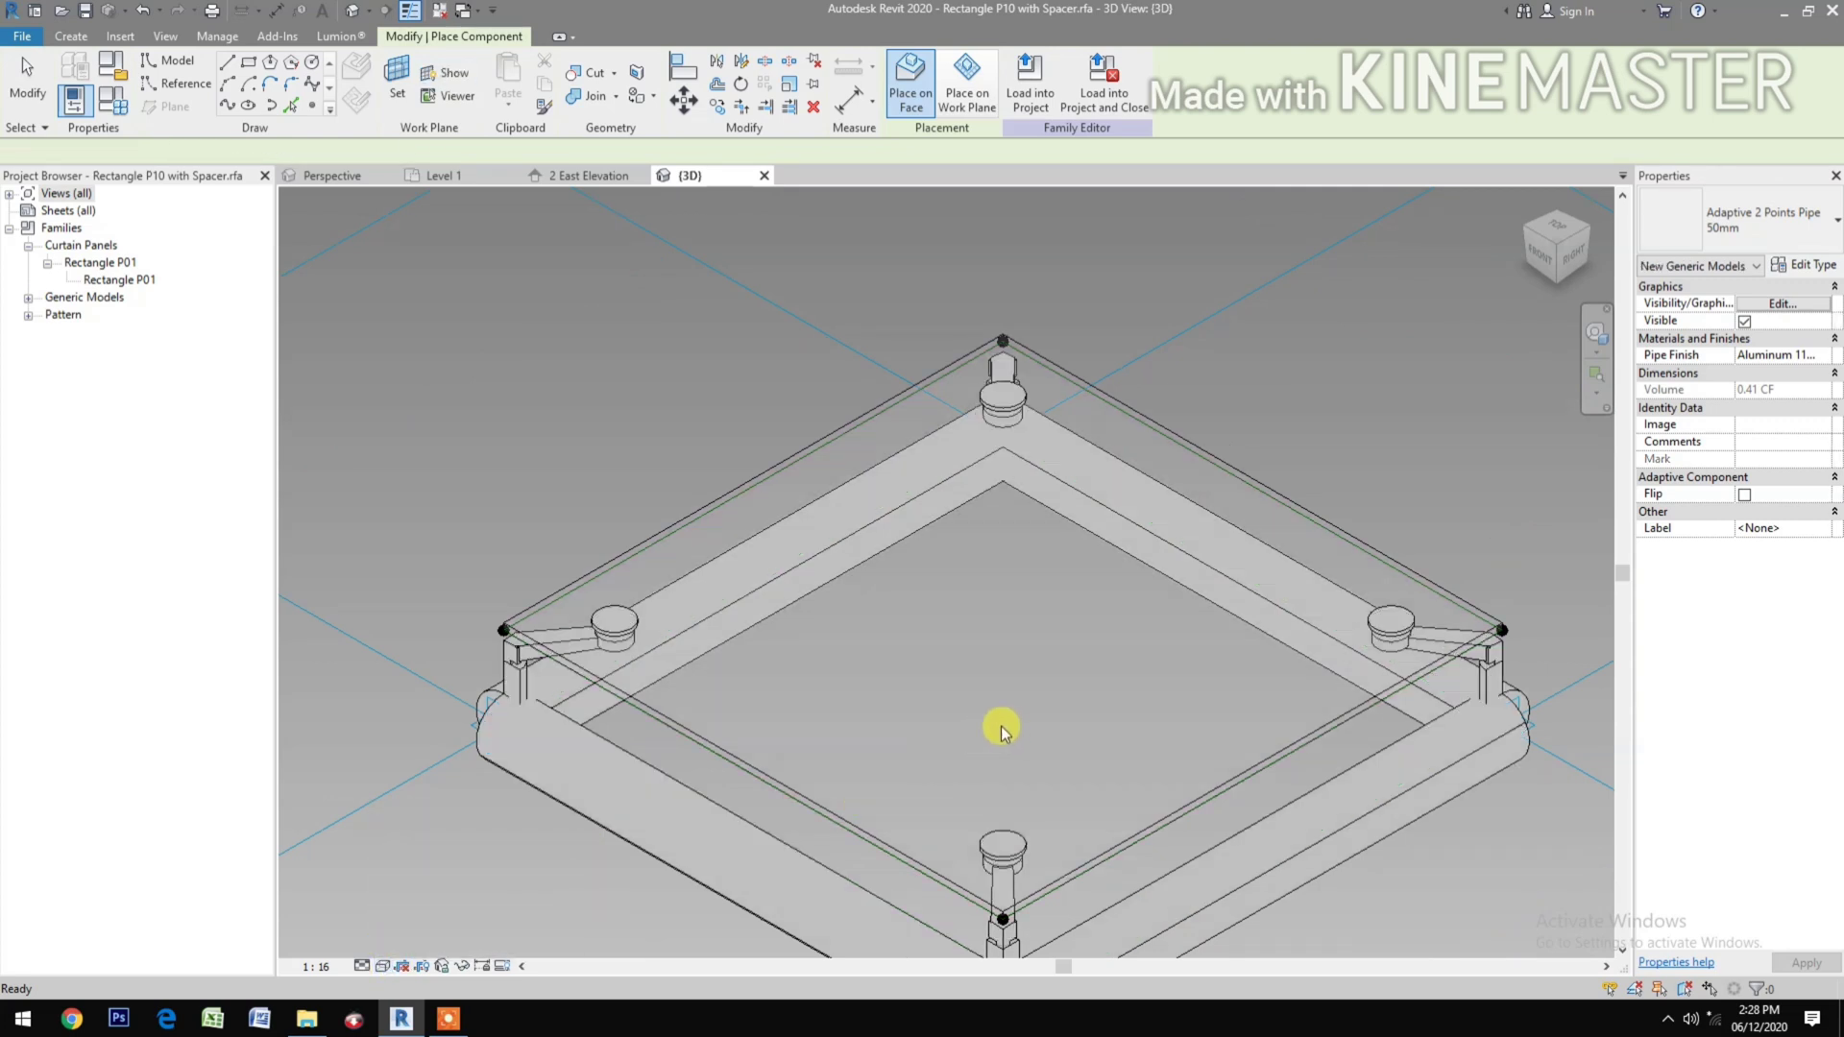
click(383, 965)
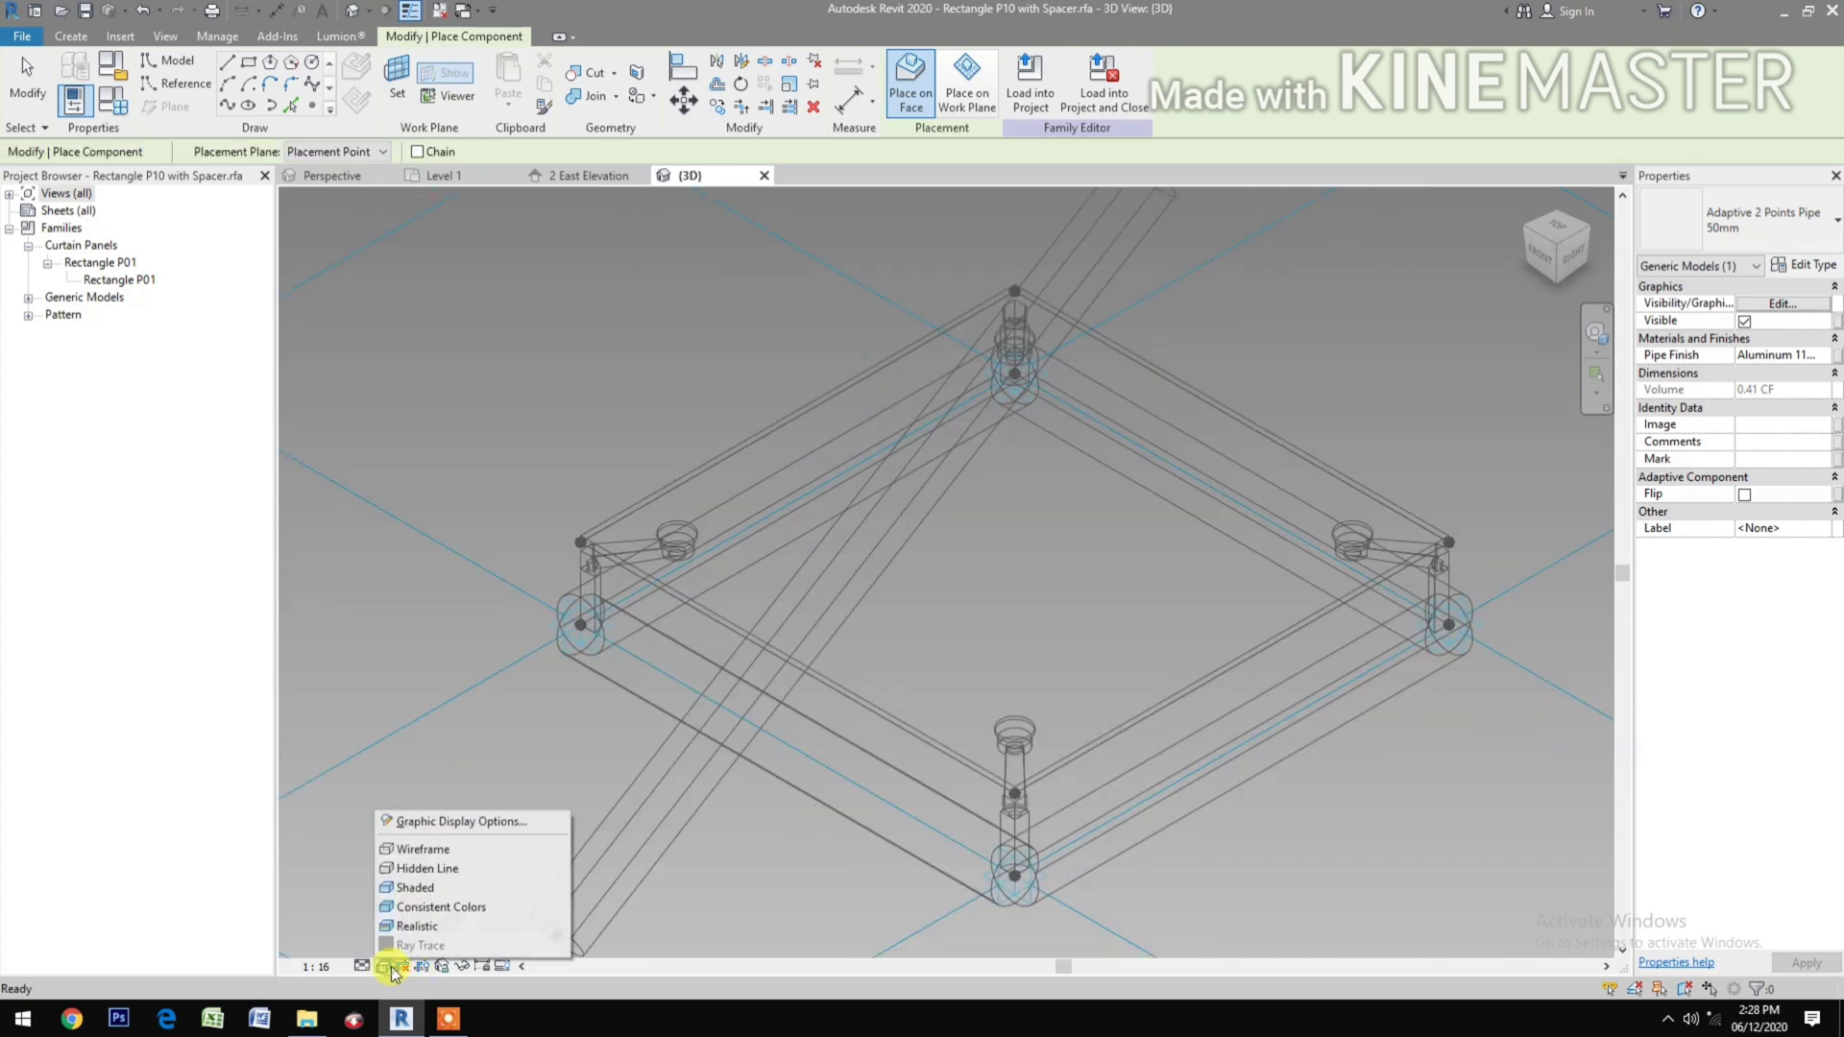
click(430, 887)
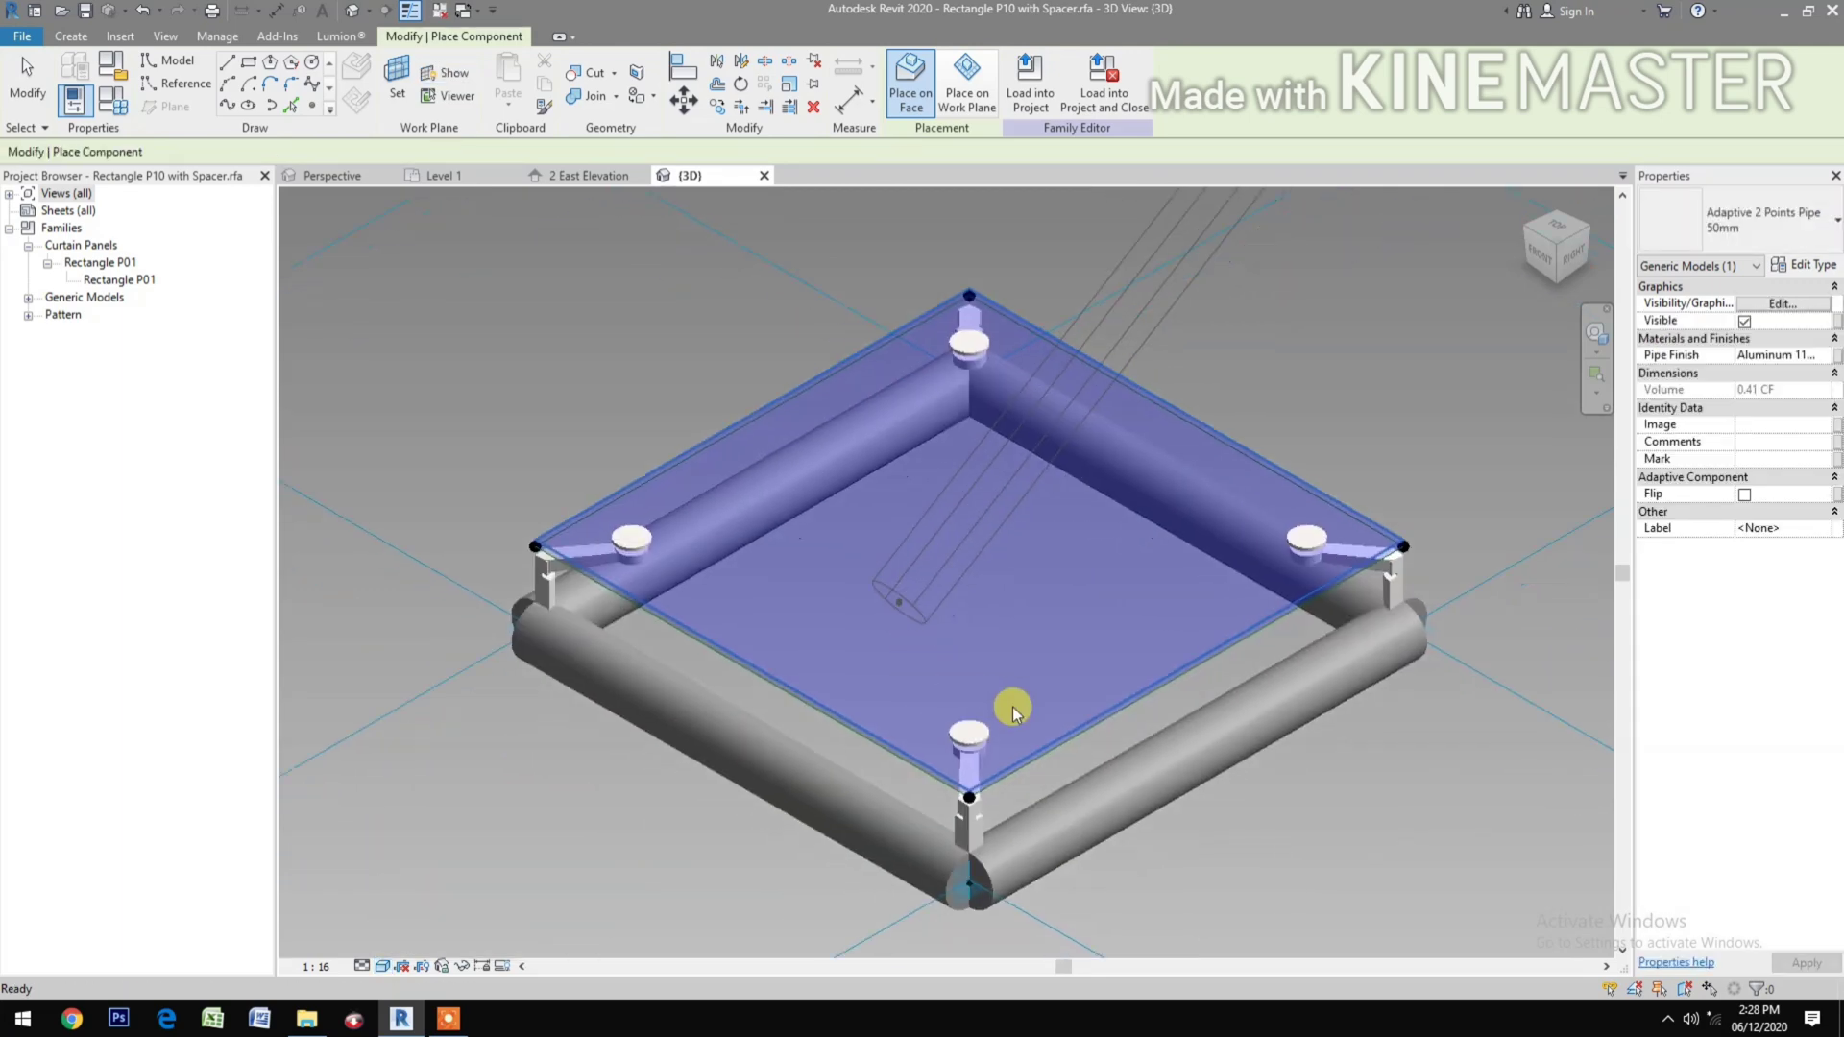
key(Escape)
scroll(1200, 787, down, 2)
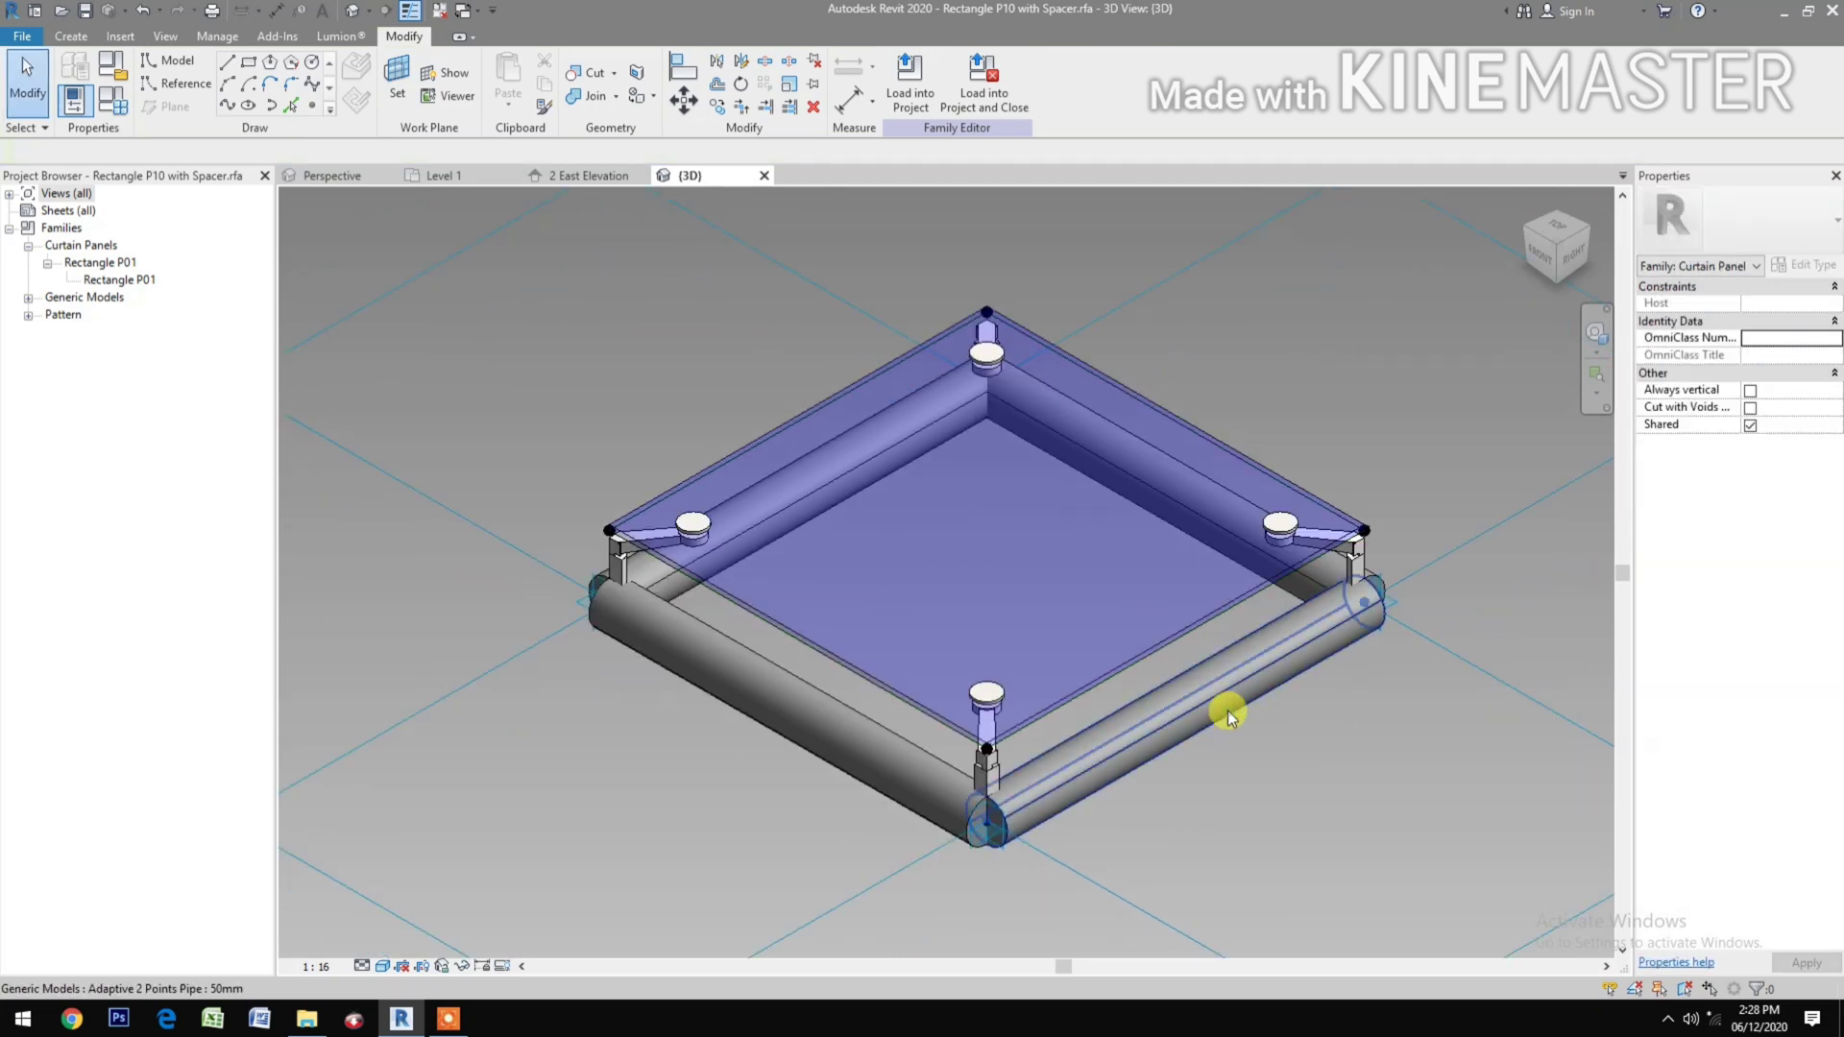
Associate the Pipe Finish of all four 50mm frame pipes with the existing Spider Finish family parameter.
click(833, 730)
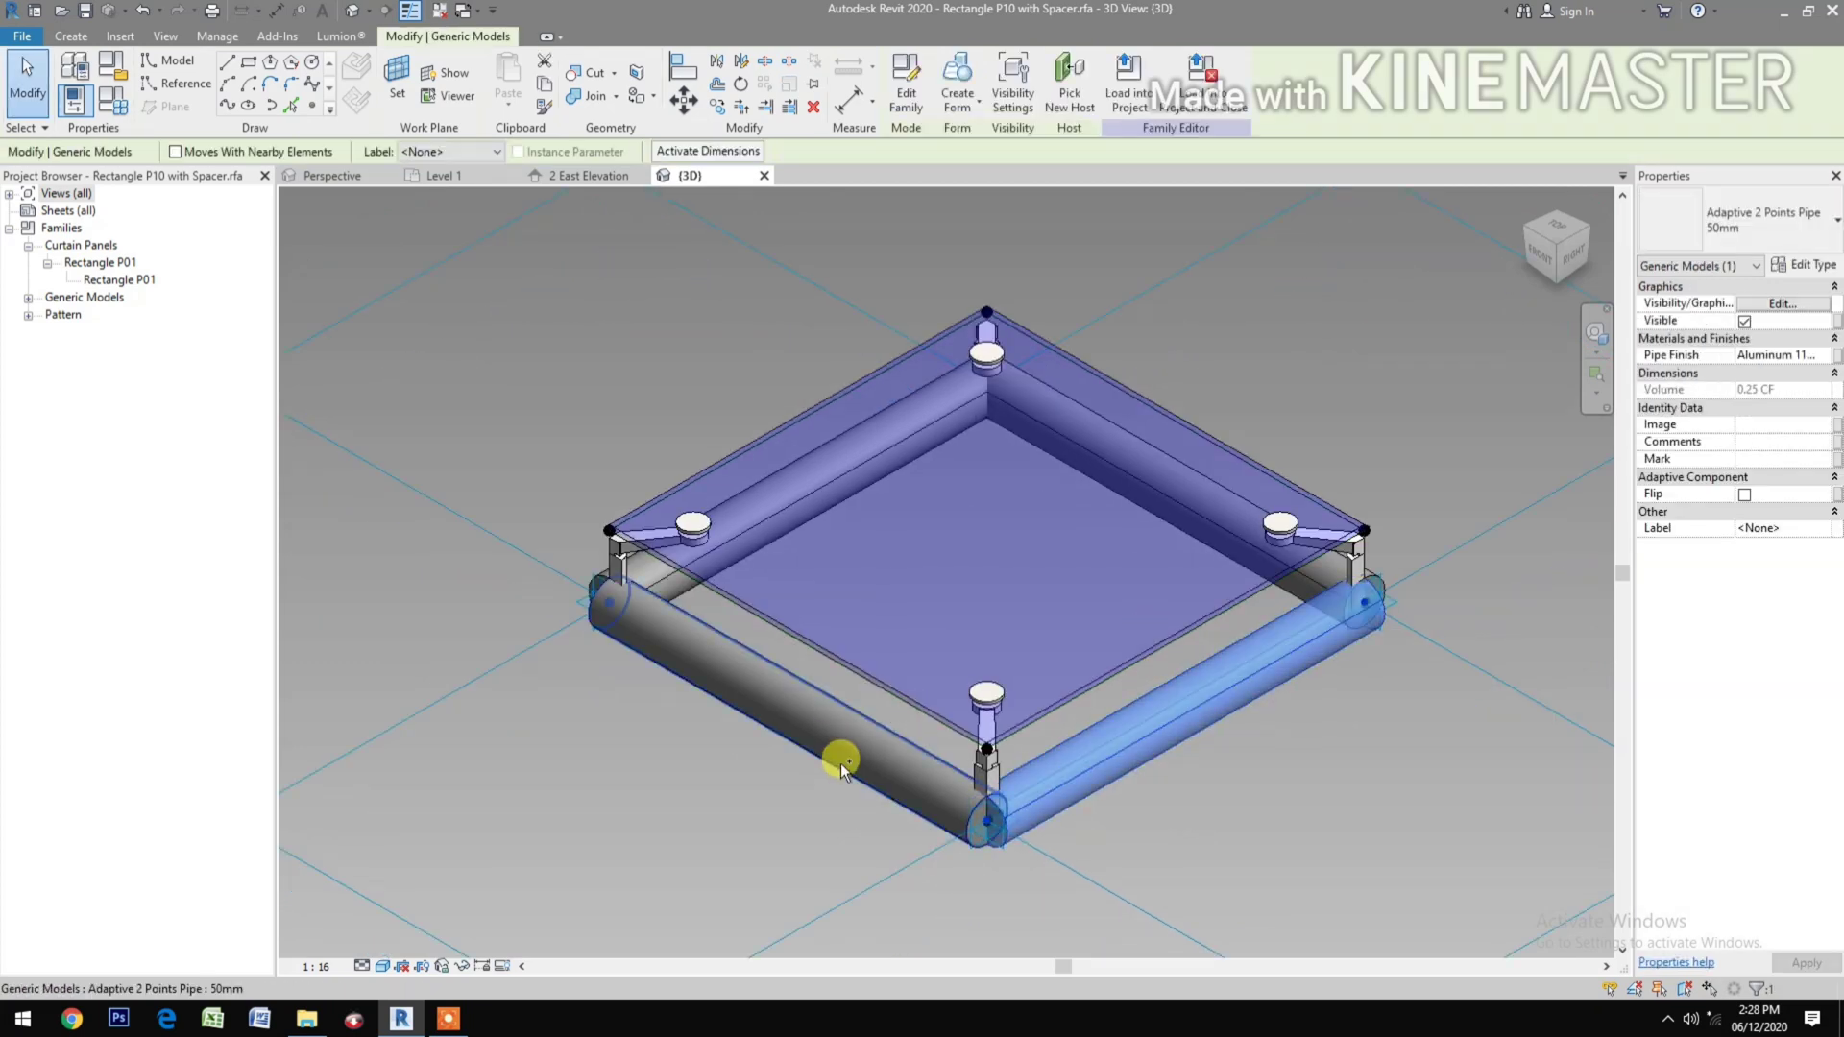
ctrl+click(672, 600)
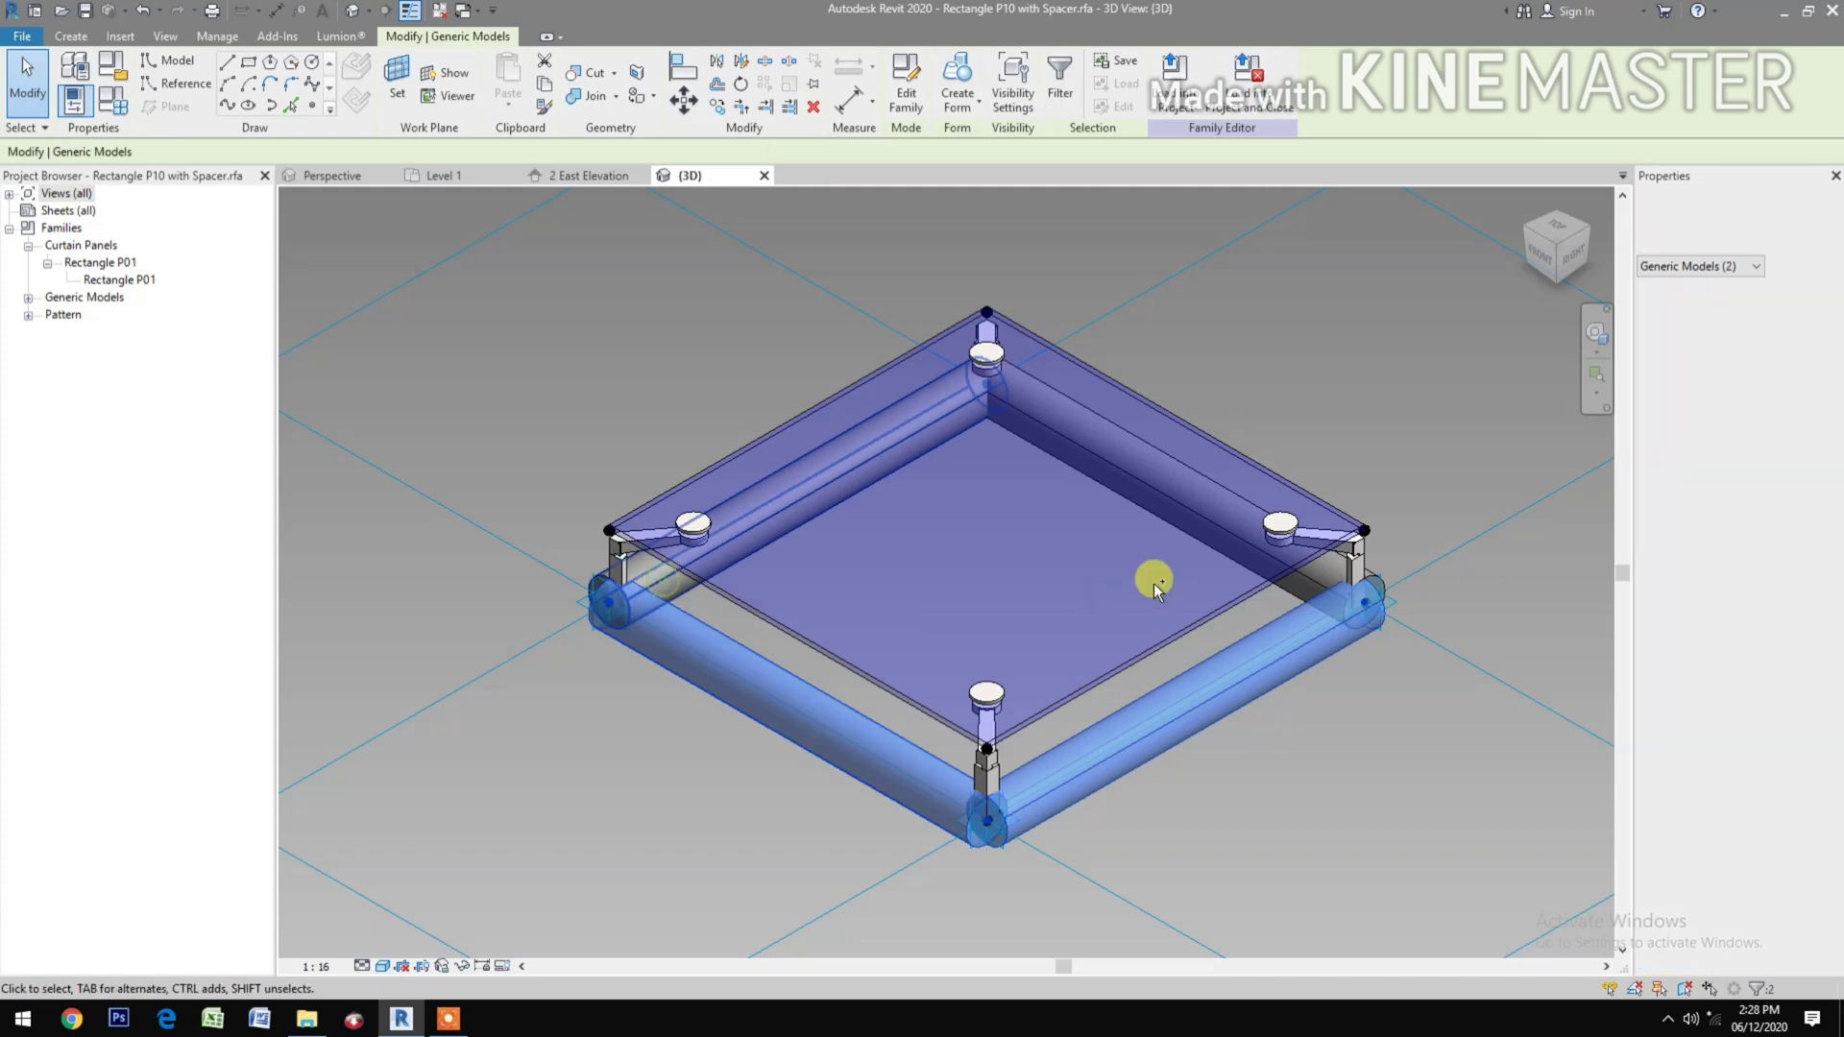
ctrl+click(1300, 579)
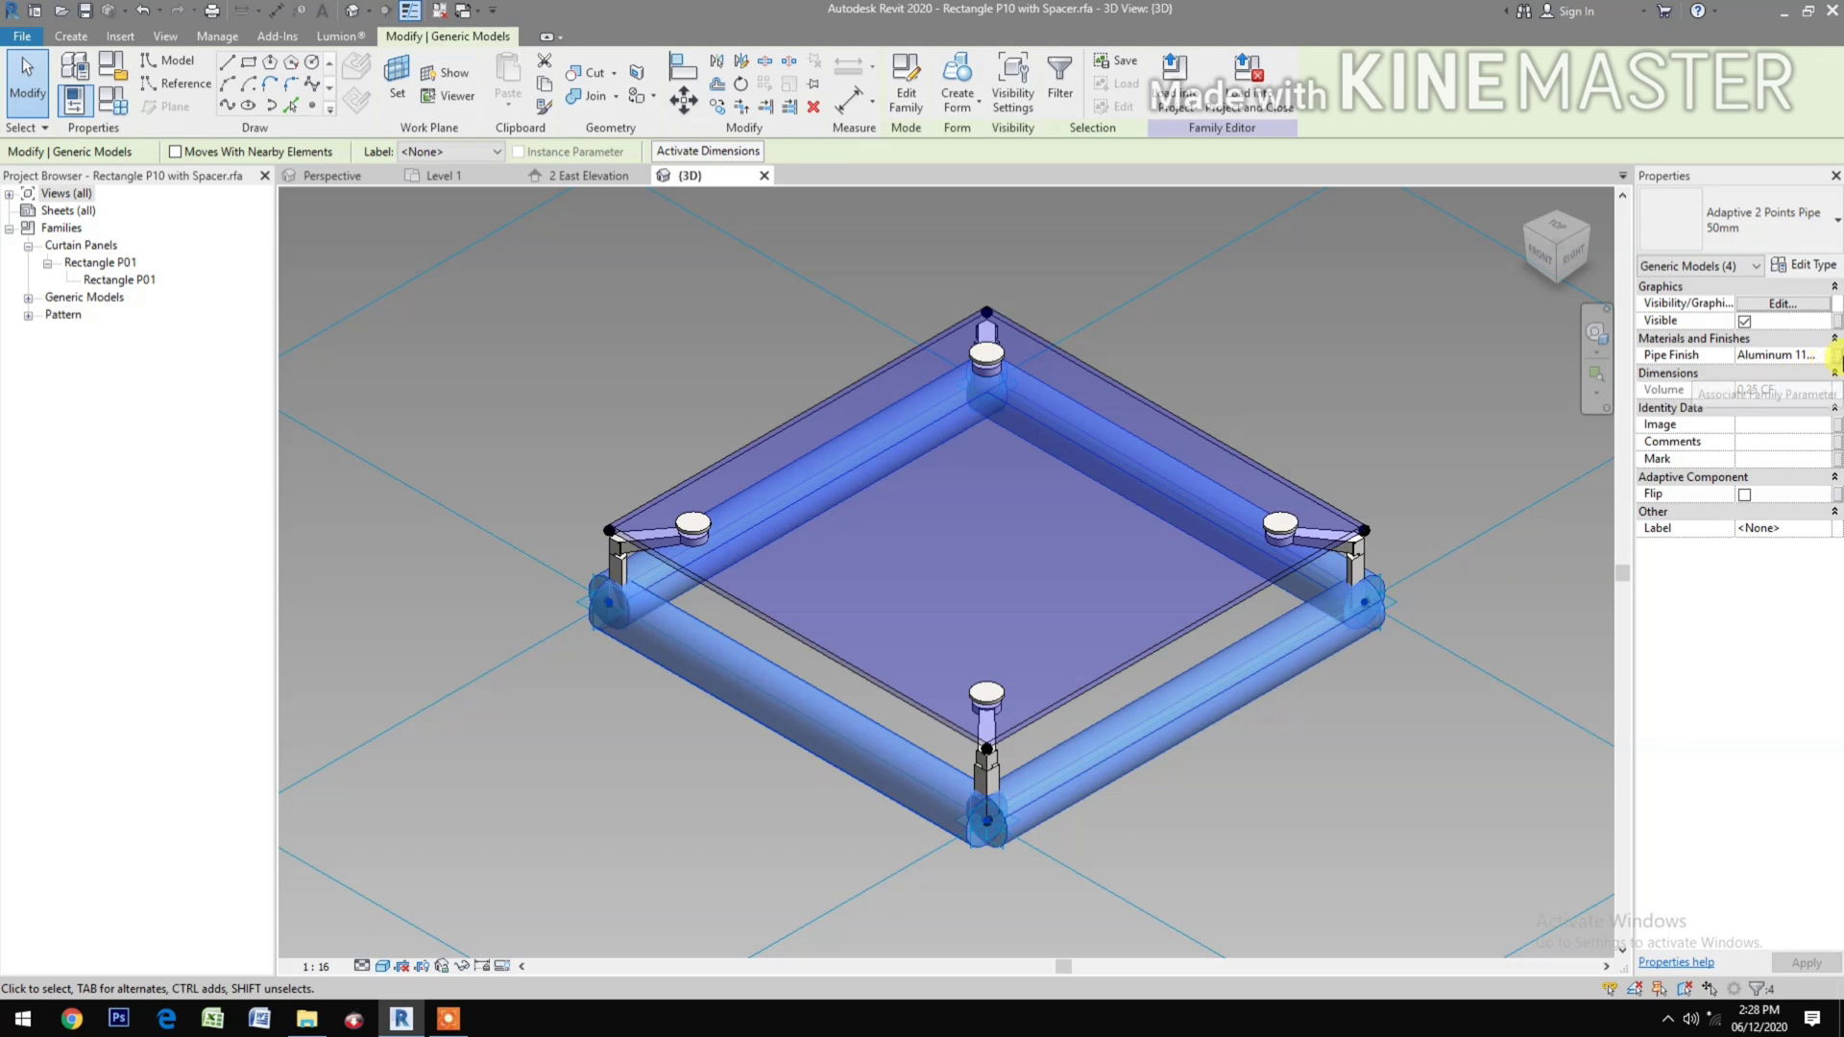
click(1836, 356)
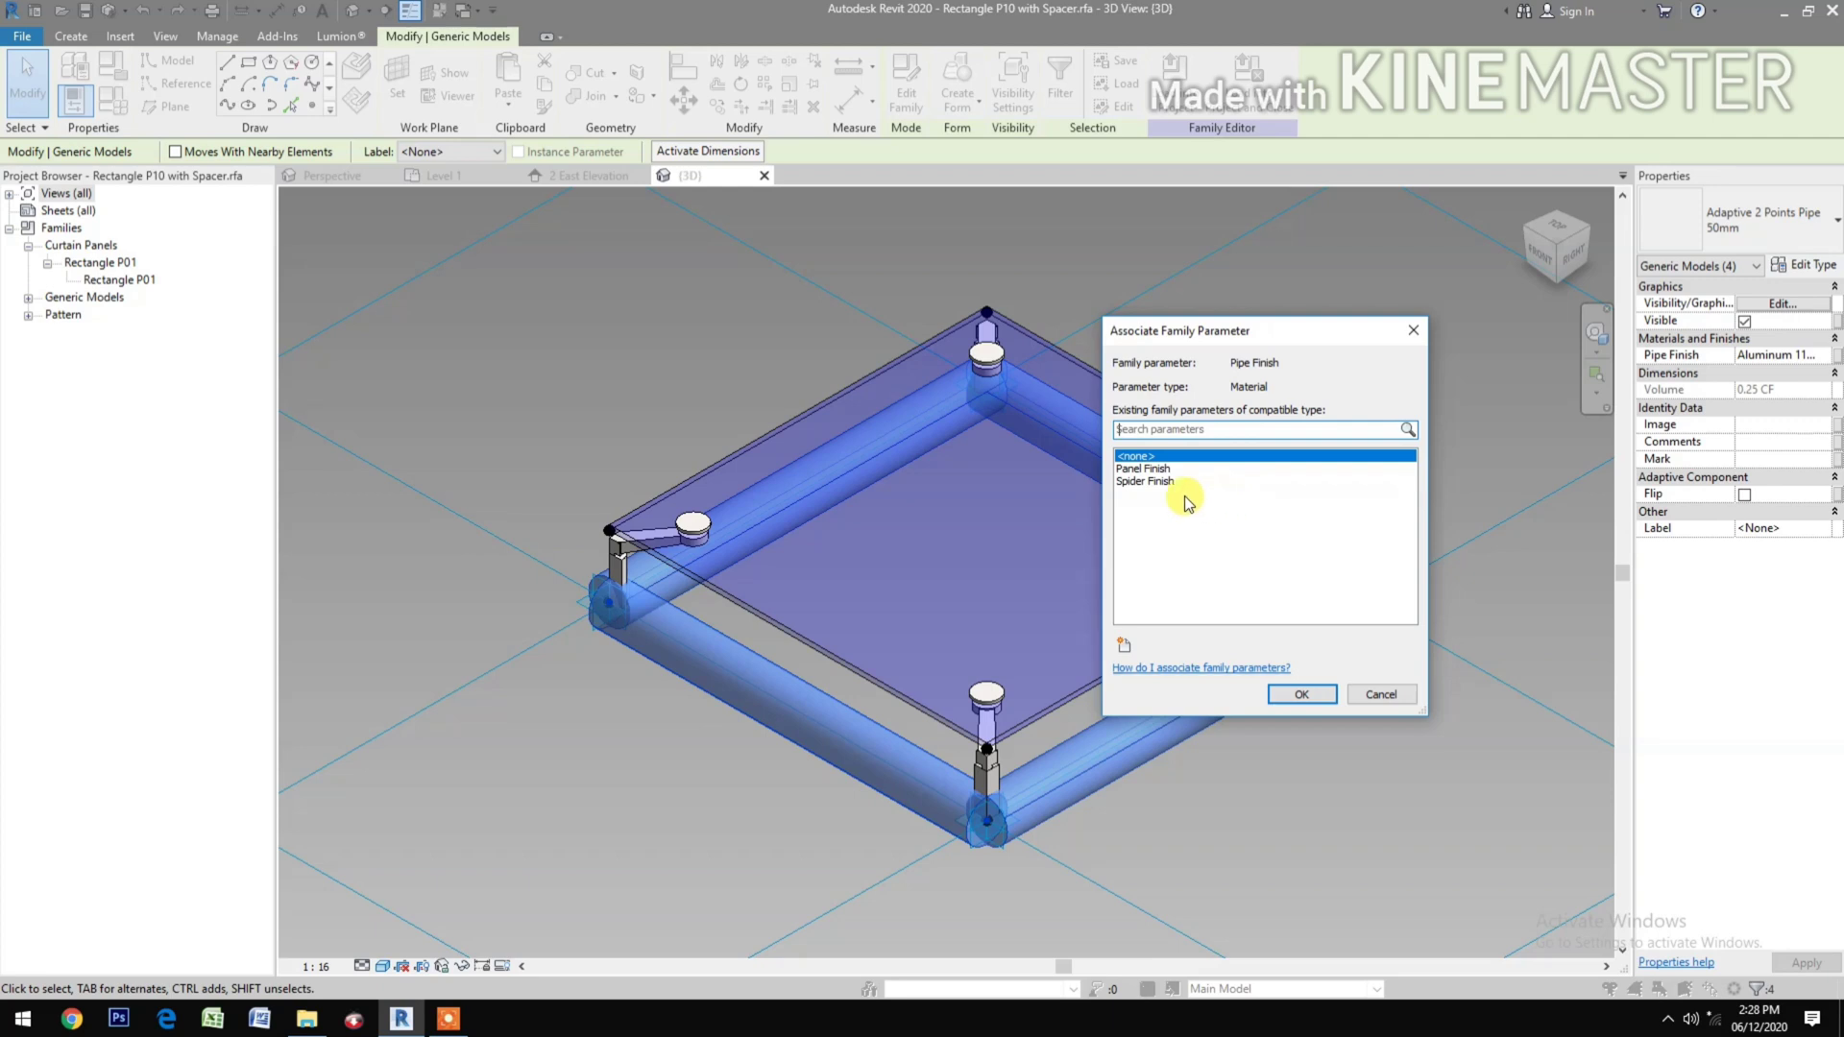
click(1154, 482)
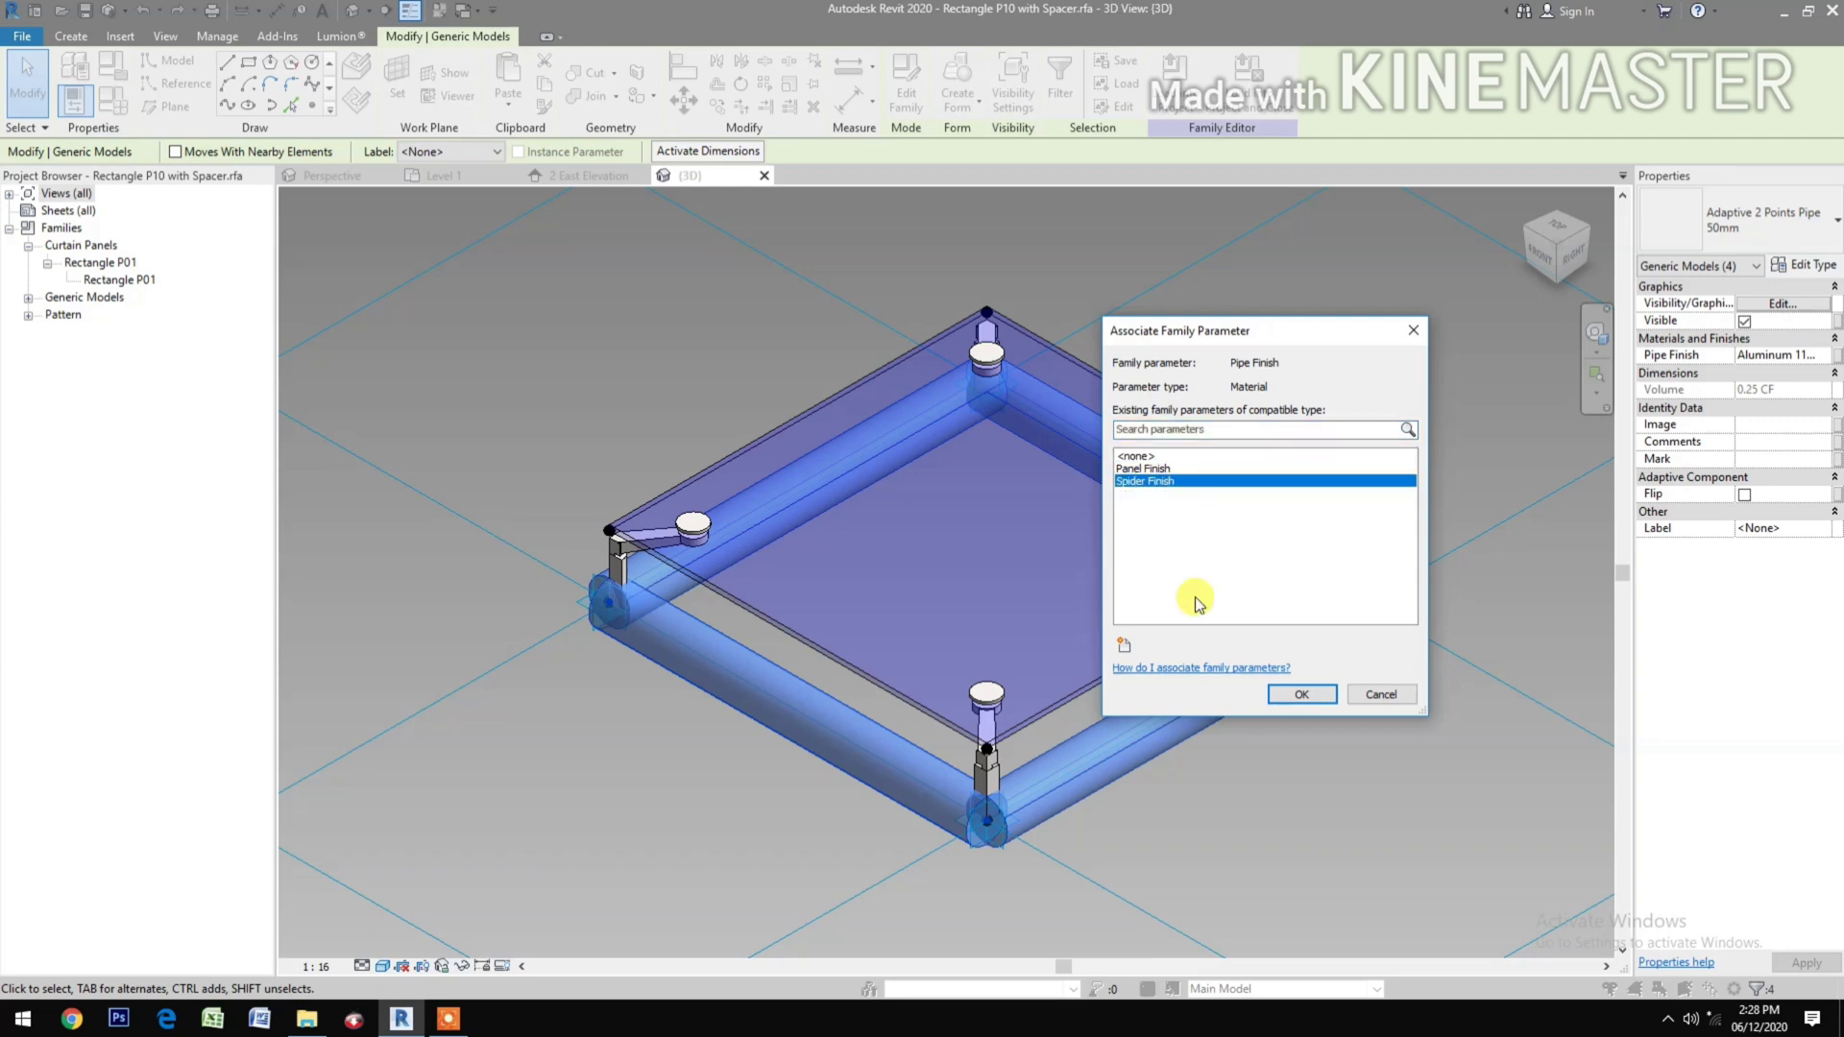
click(1301, 694)
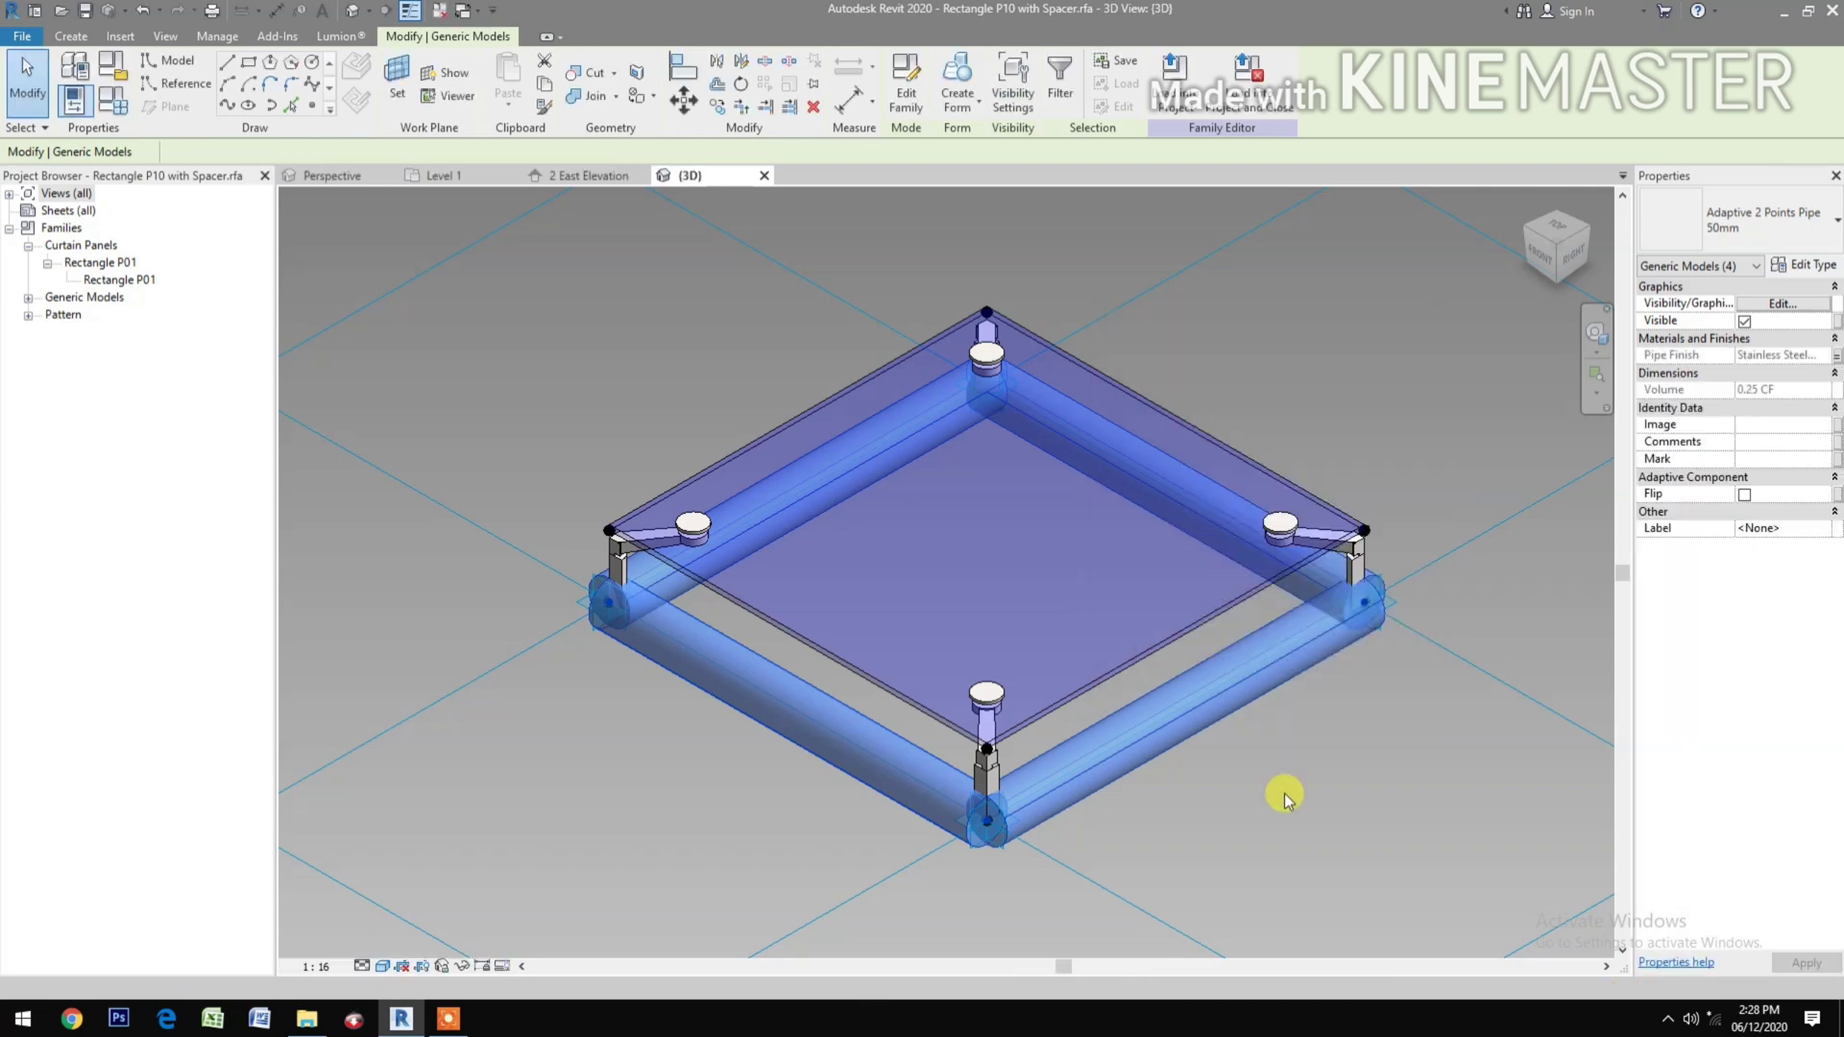
click(1282, 793)
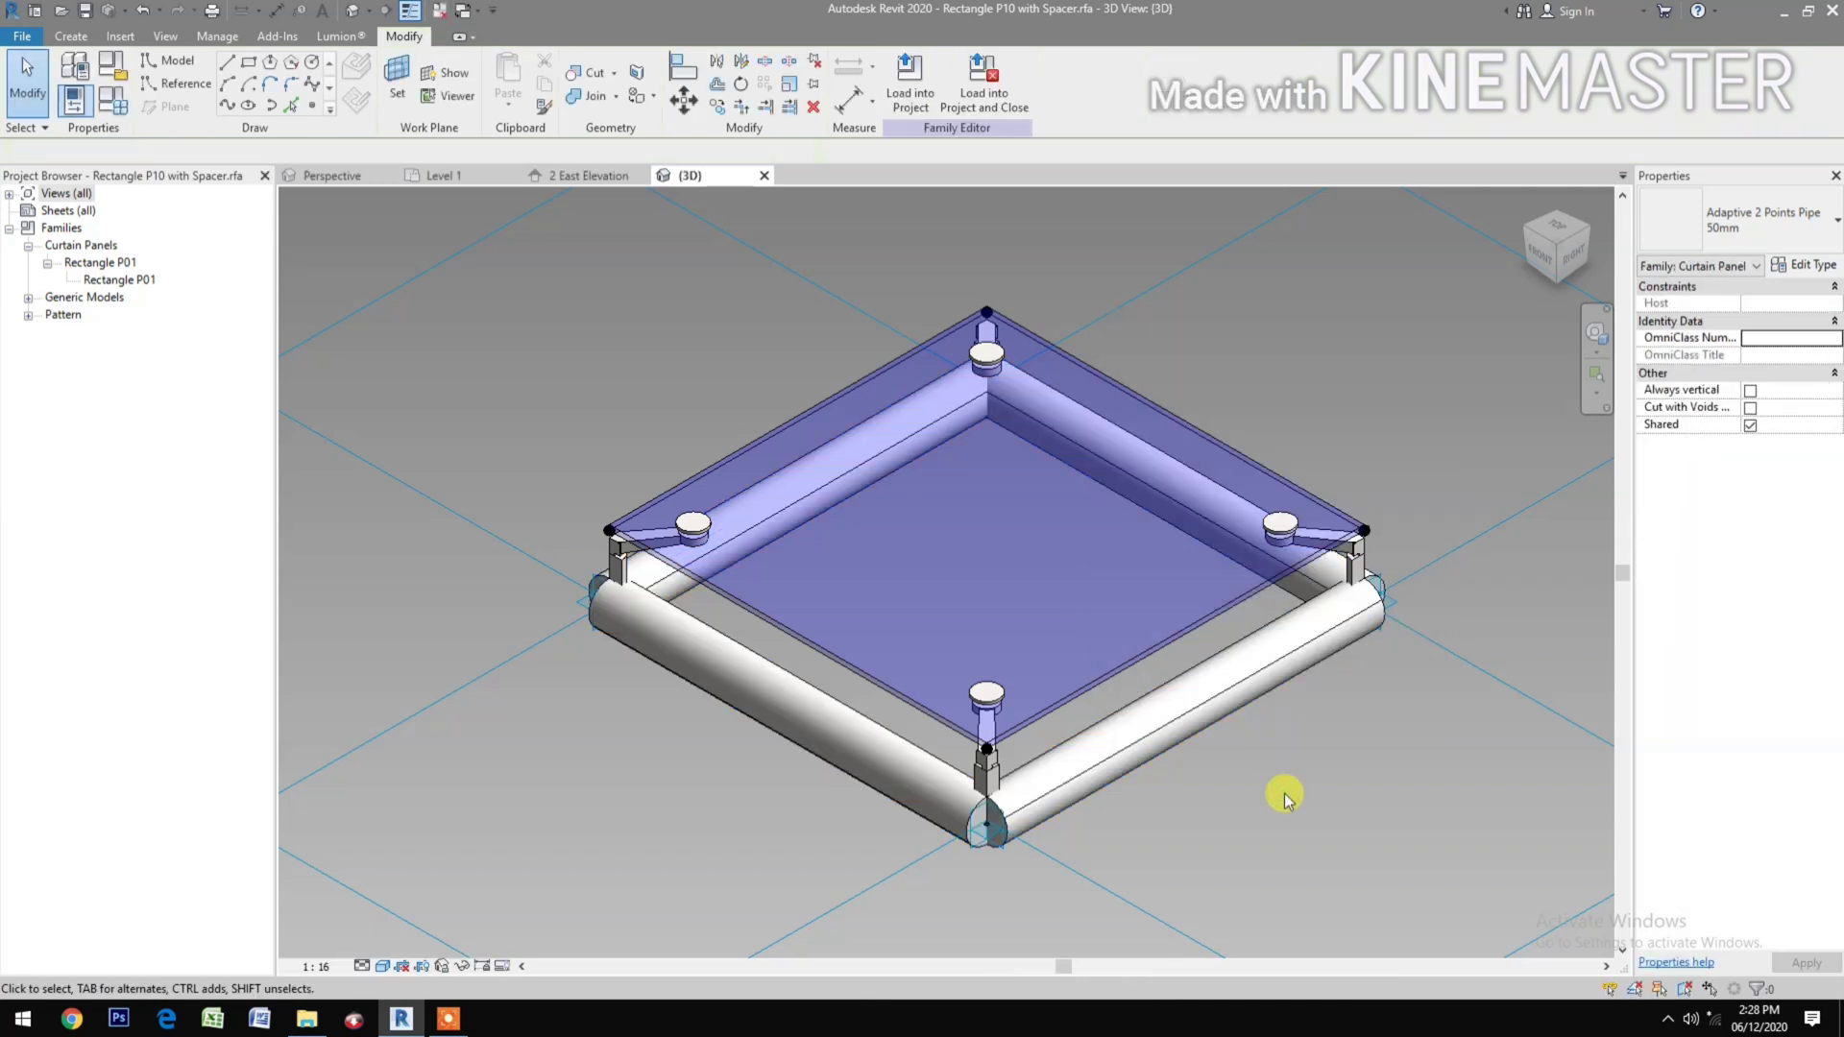
Link the visibility of the front-right pipe and the opposite back-left pipe to a new Yes/No type parameter named Vertical.
middle_drag(1177, 850, 1146, 855)
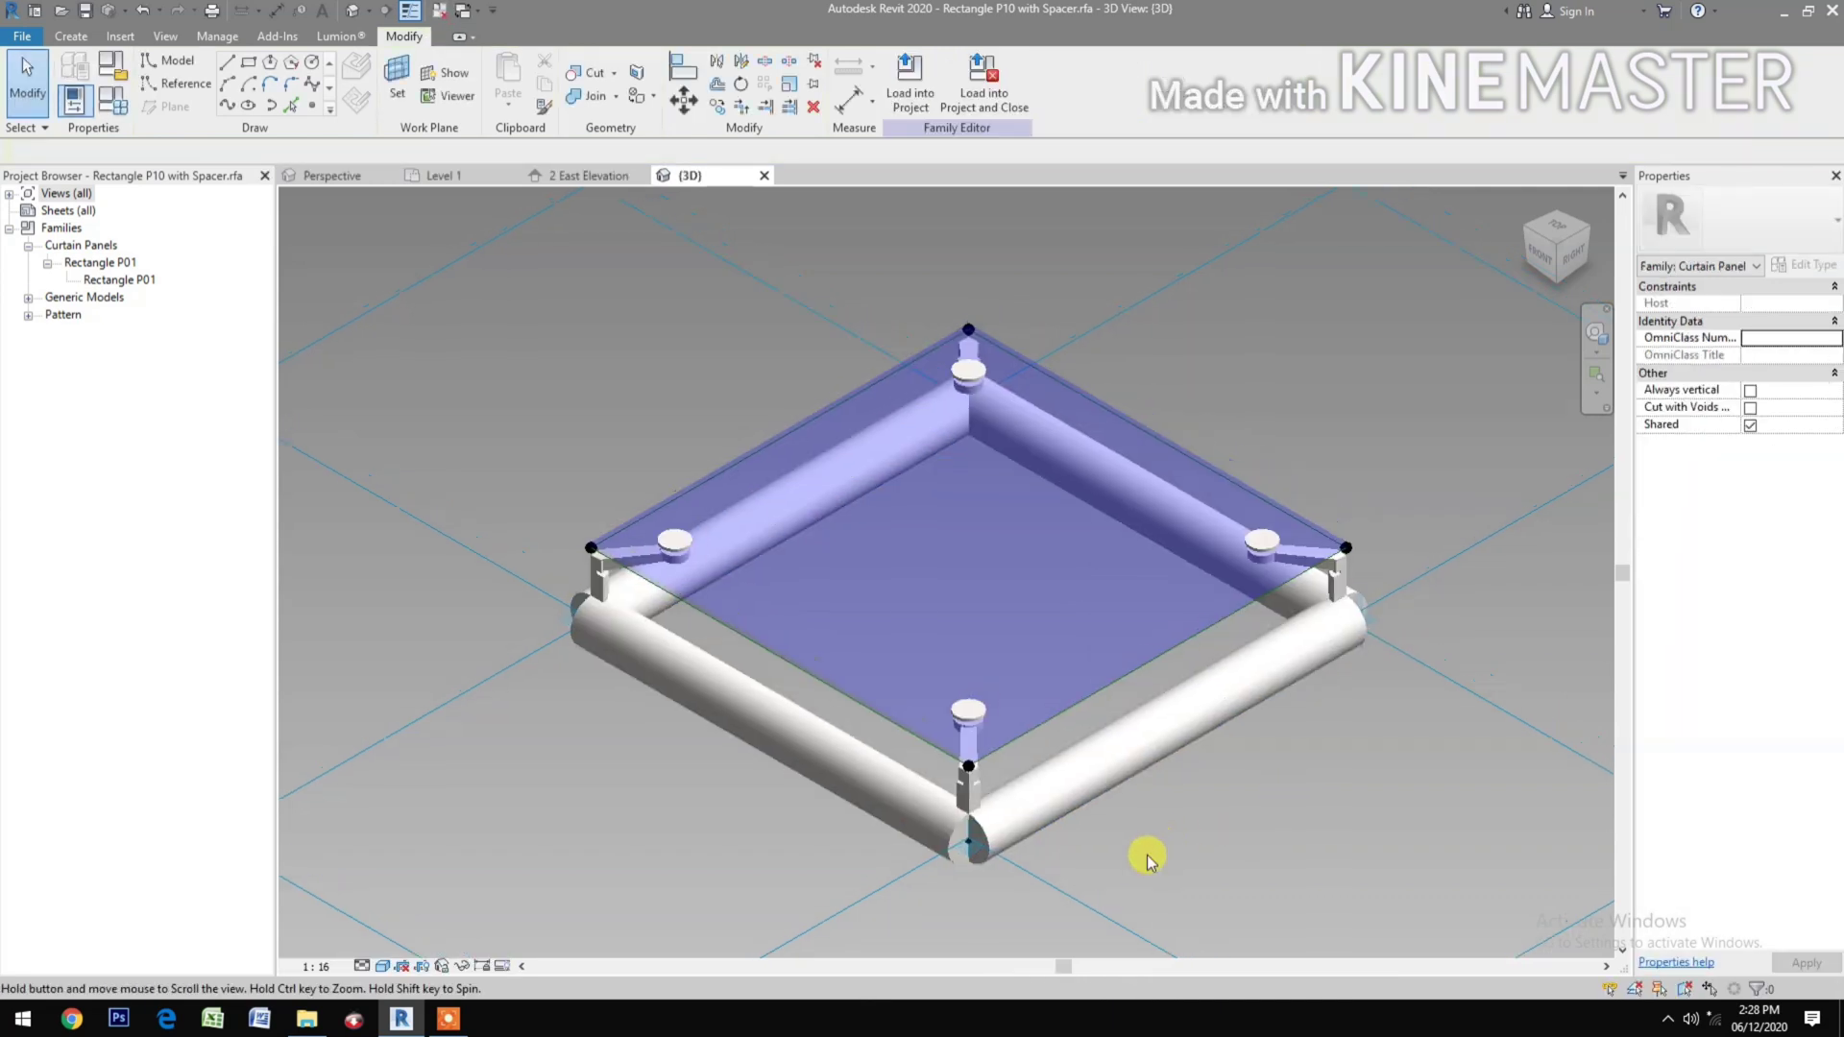
click(1262, 671)
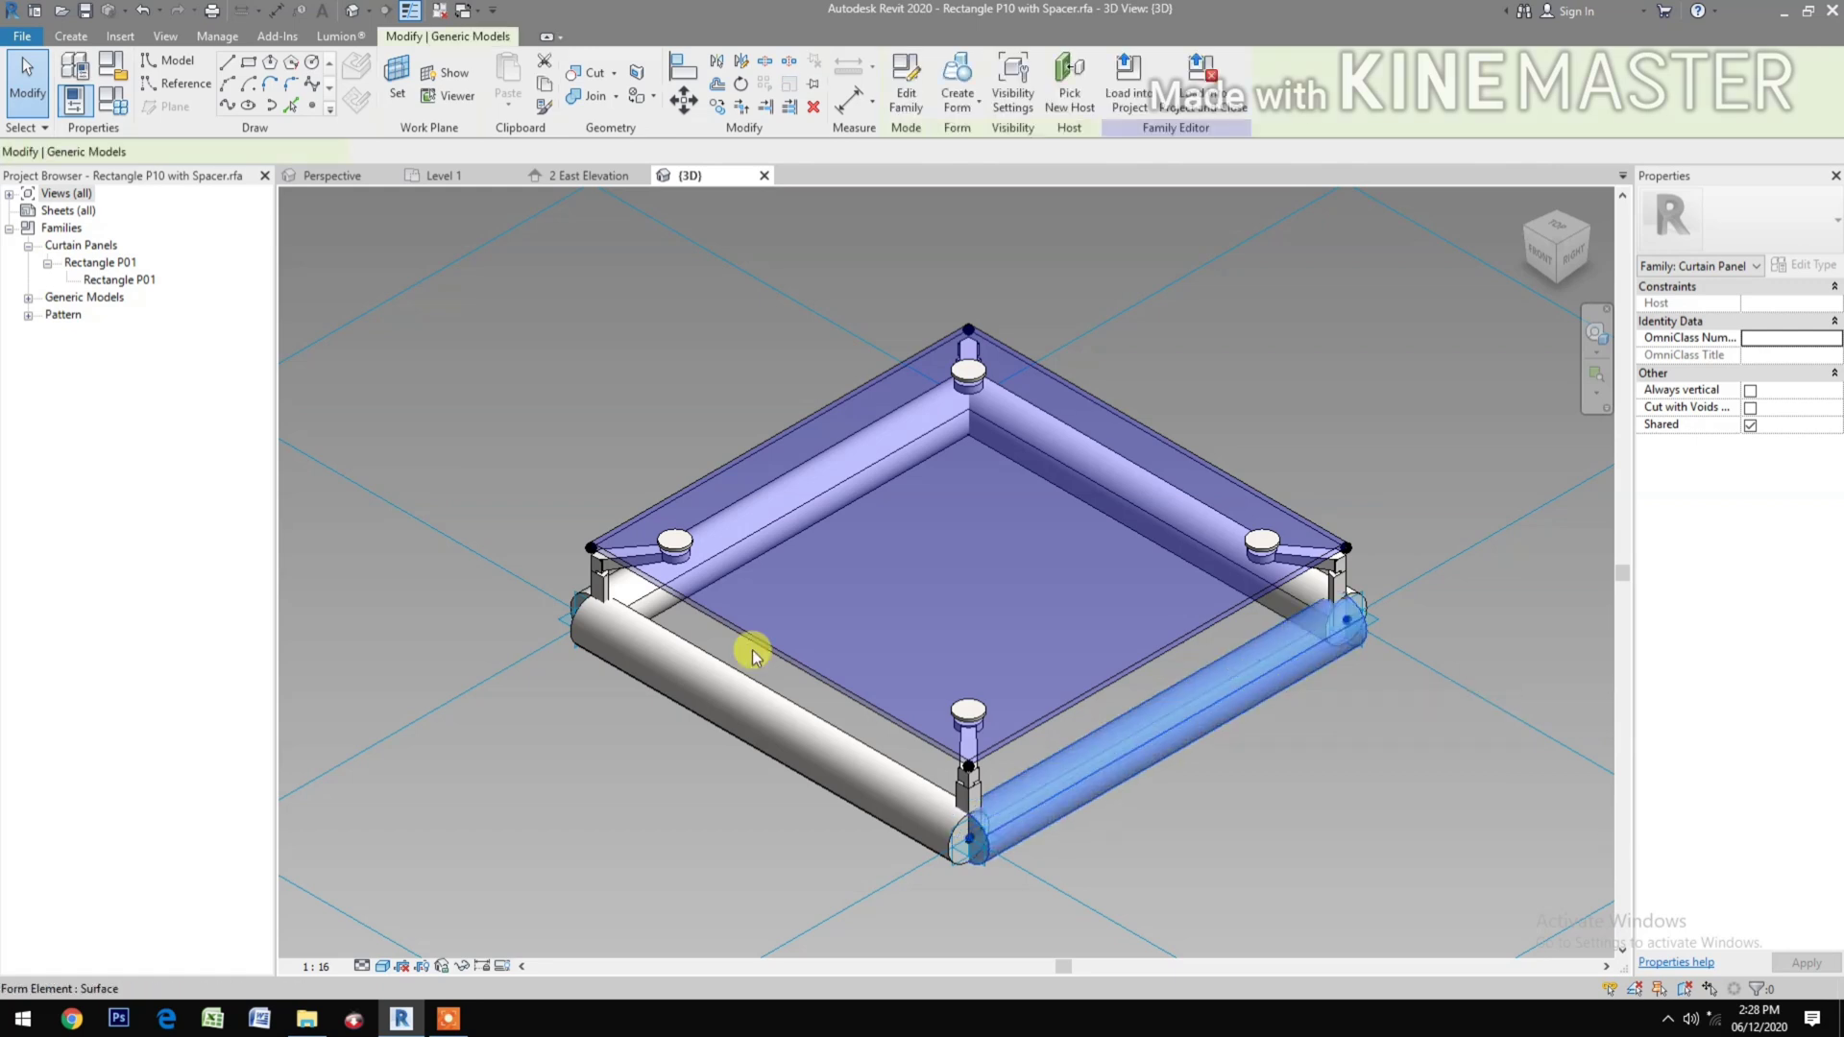
ctrl+click(641, 603)
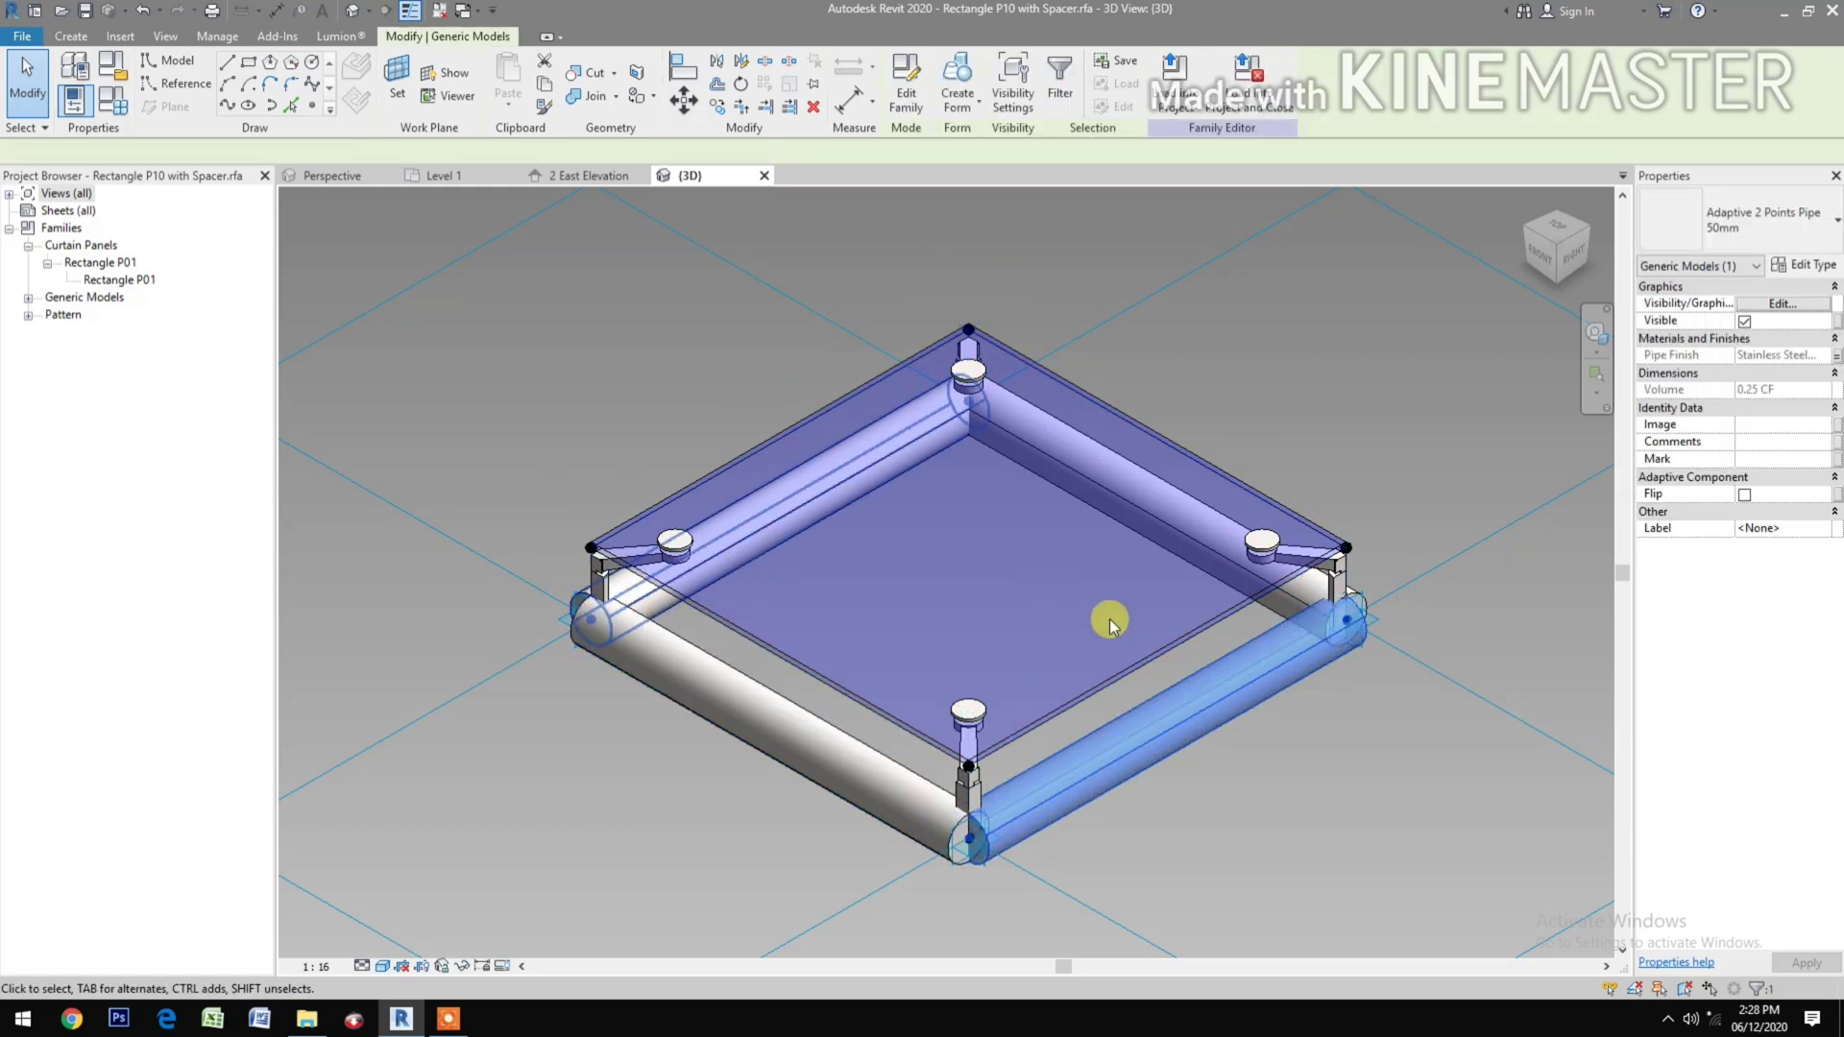
click(1815, 267)
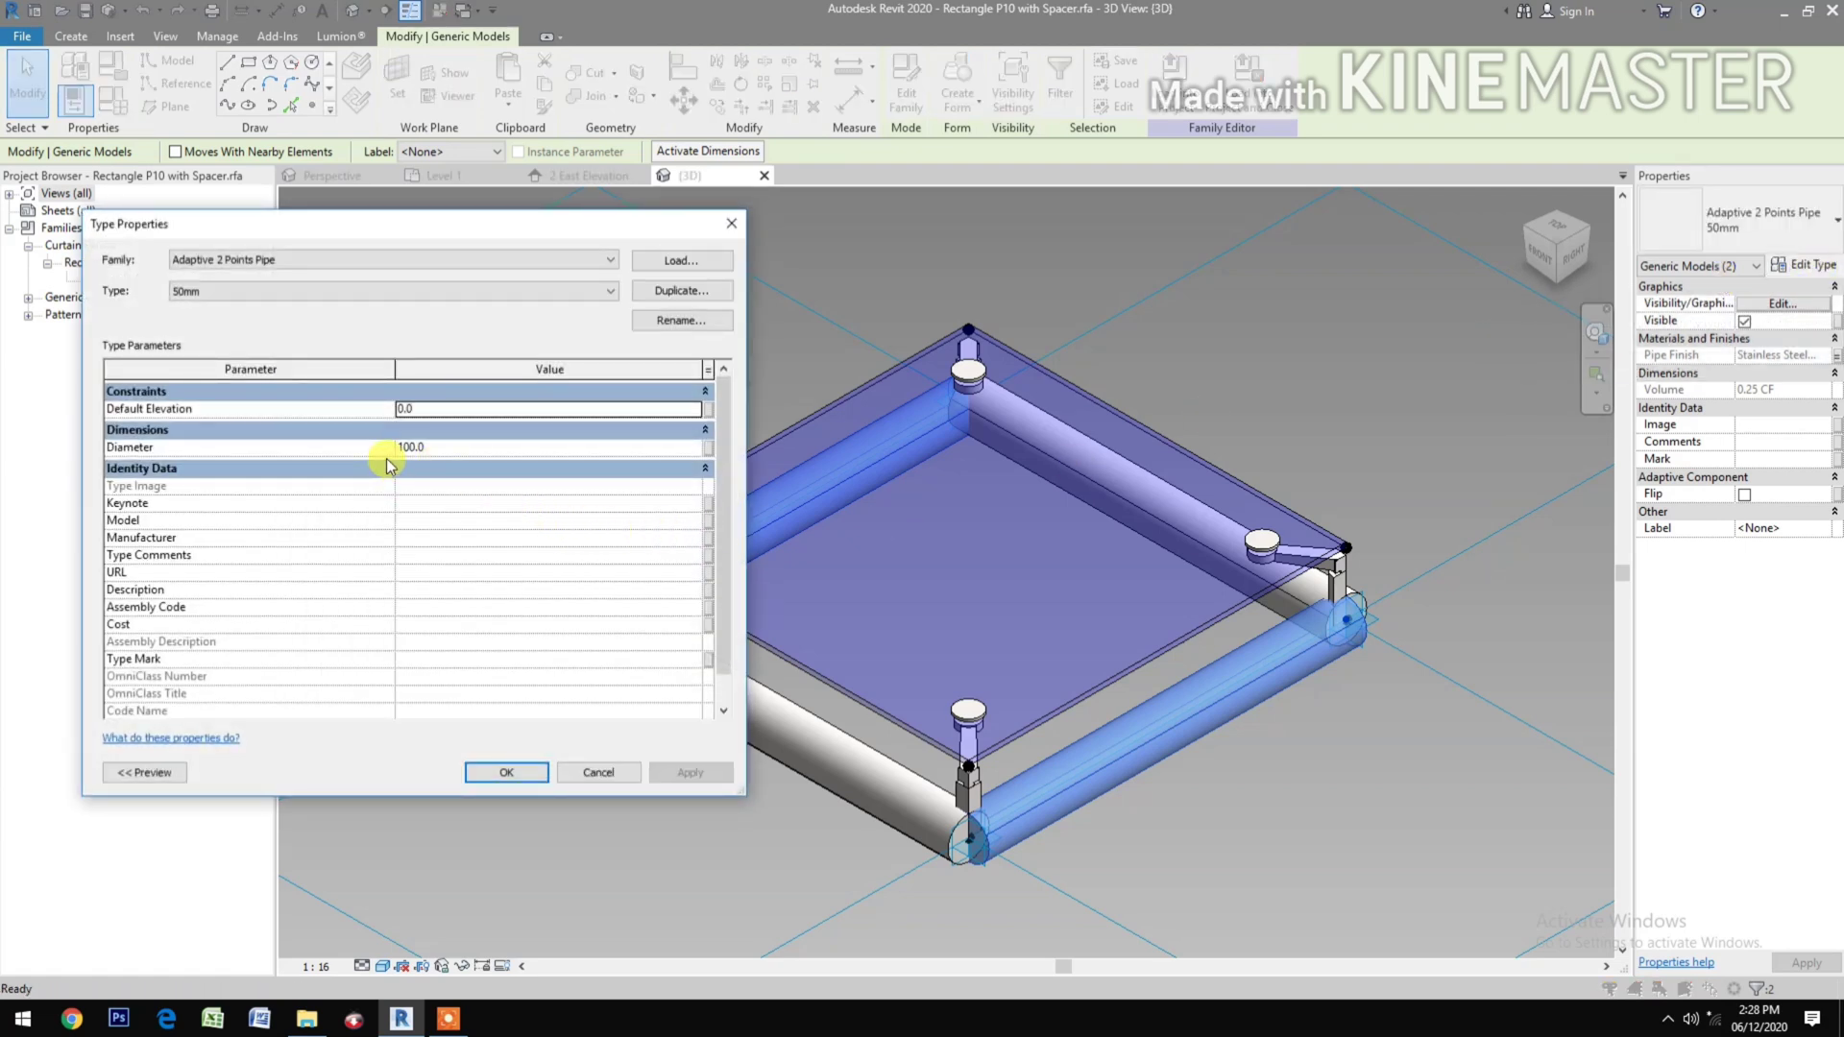
click(729, 227)
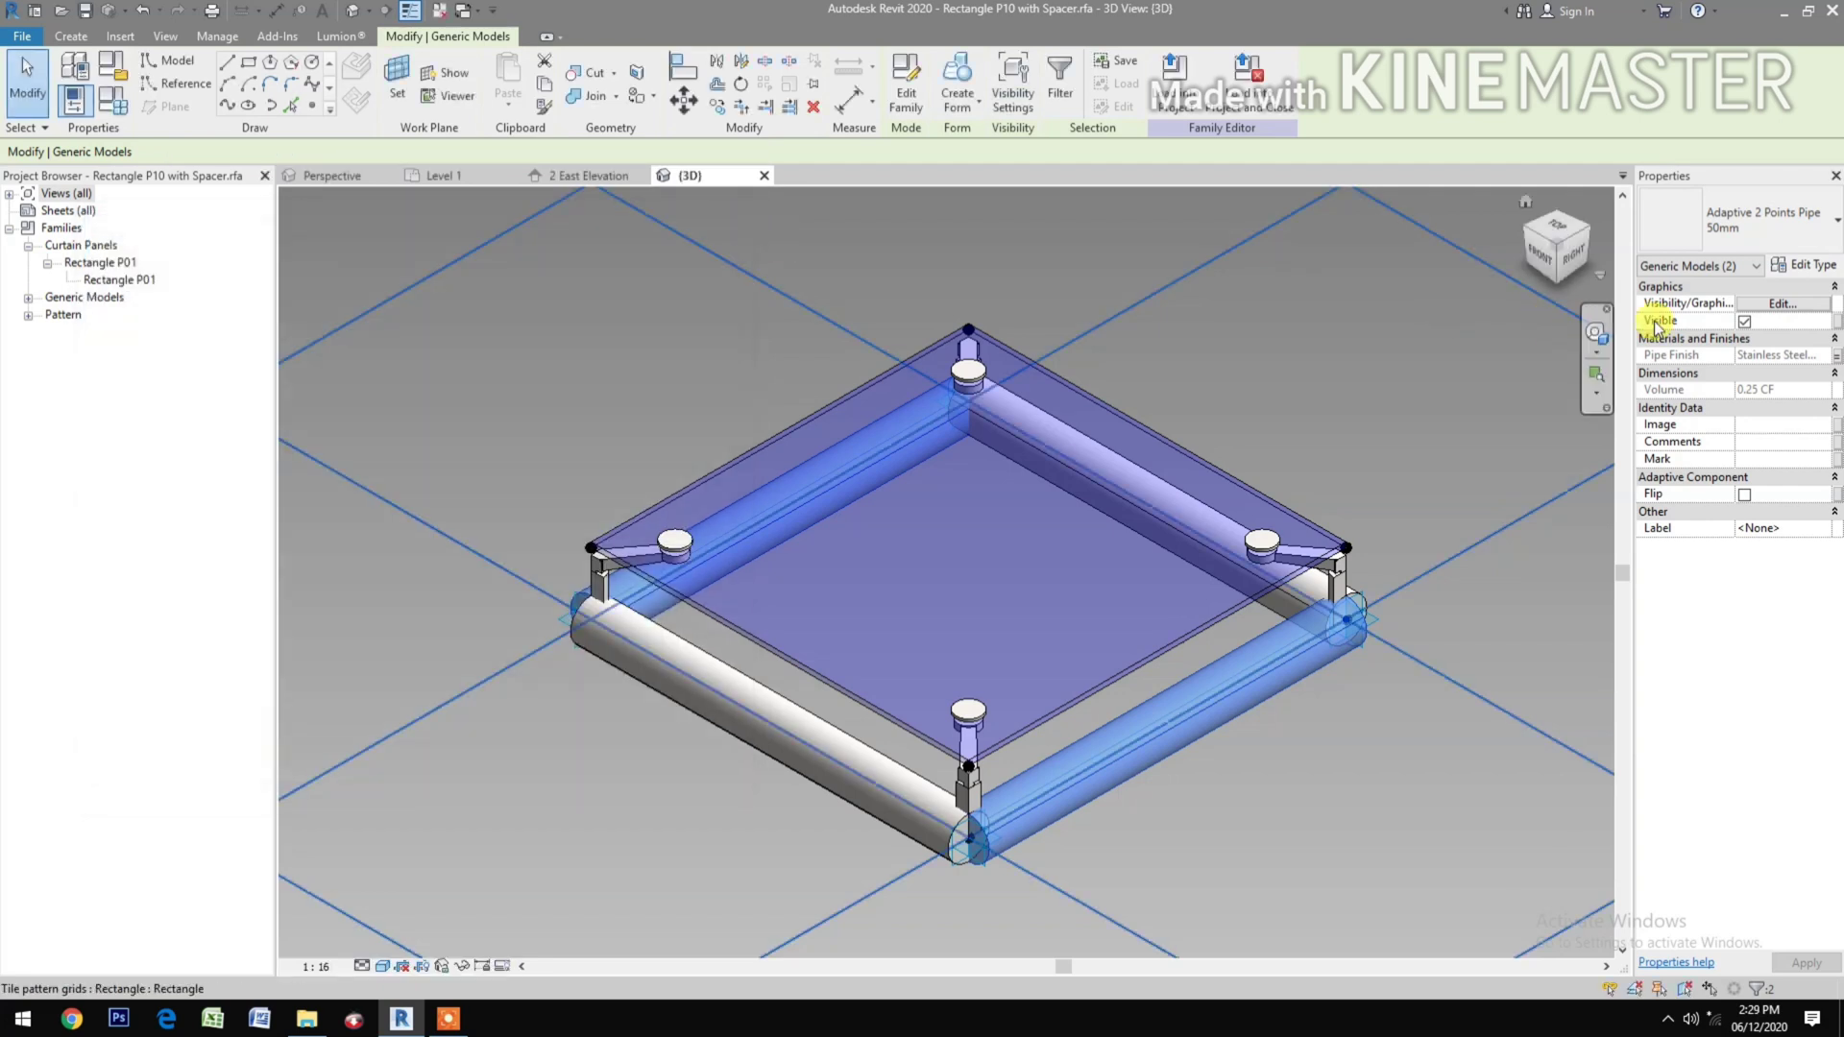
click(1836, 321)
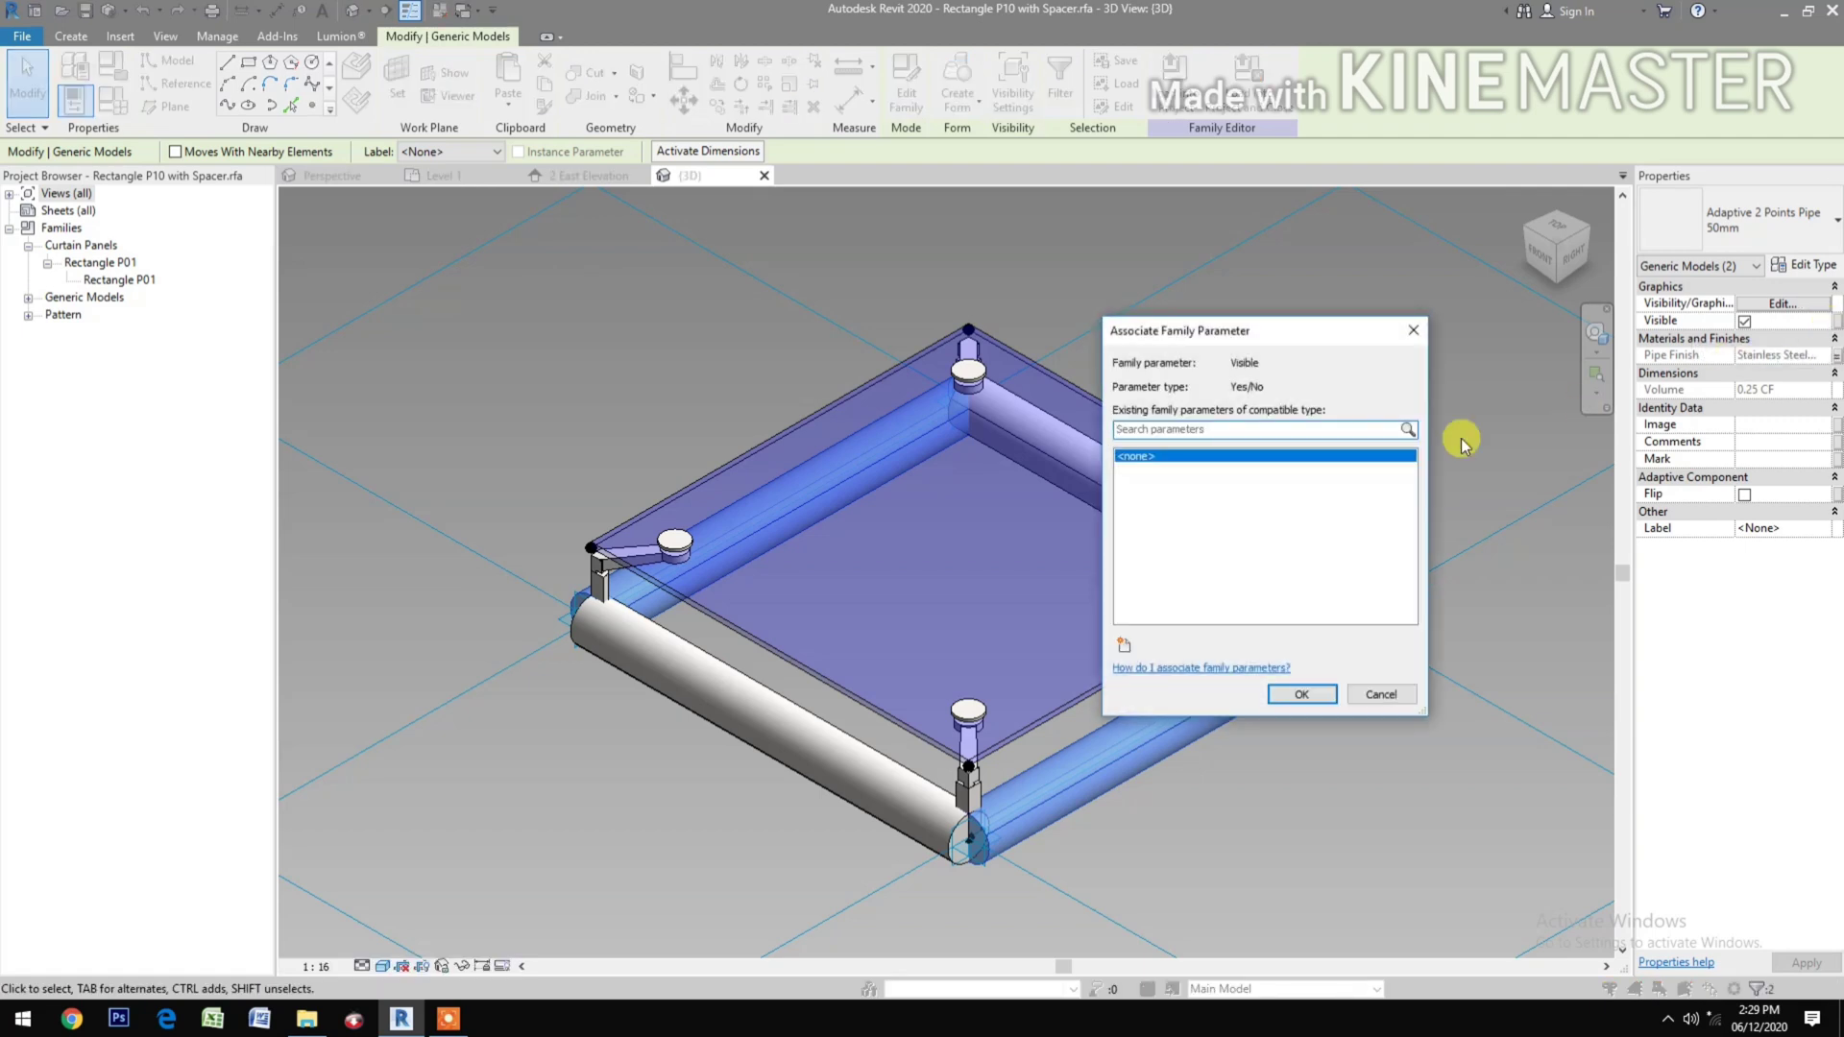
click(1125, 643)
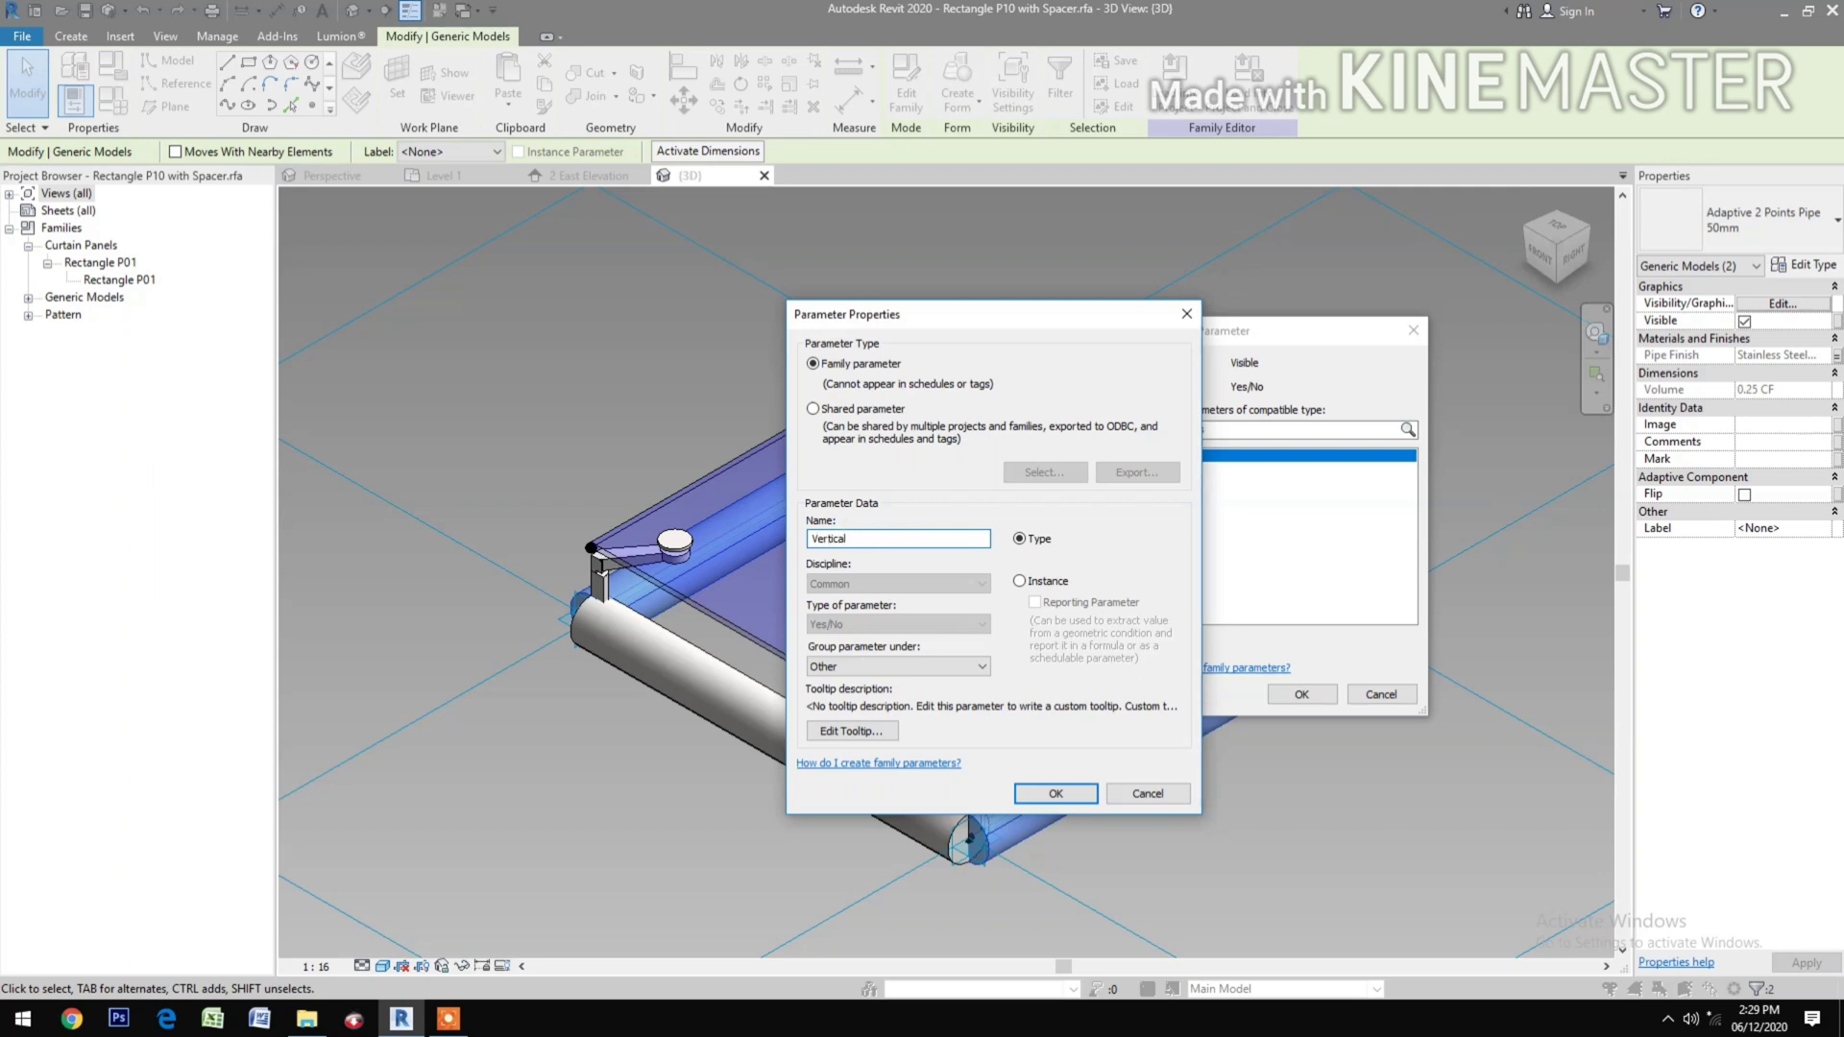
click(1076, 793)
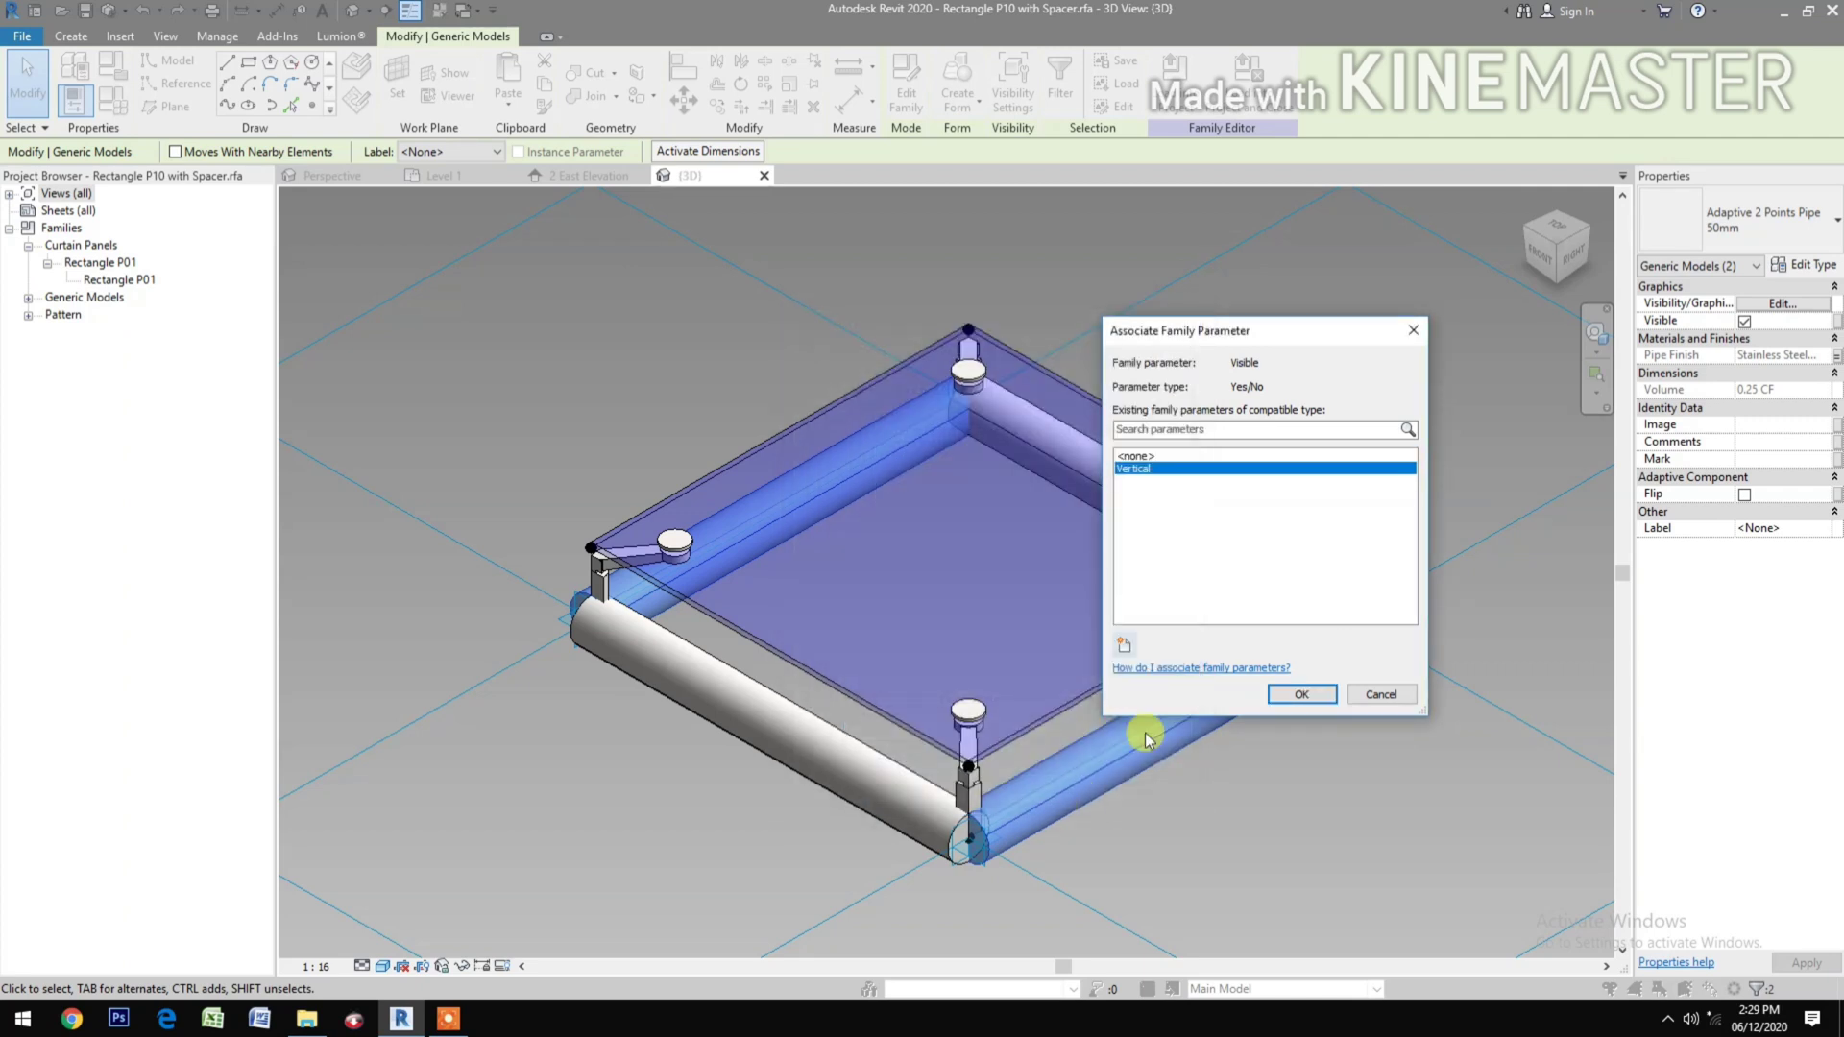
click(1297, 694)
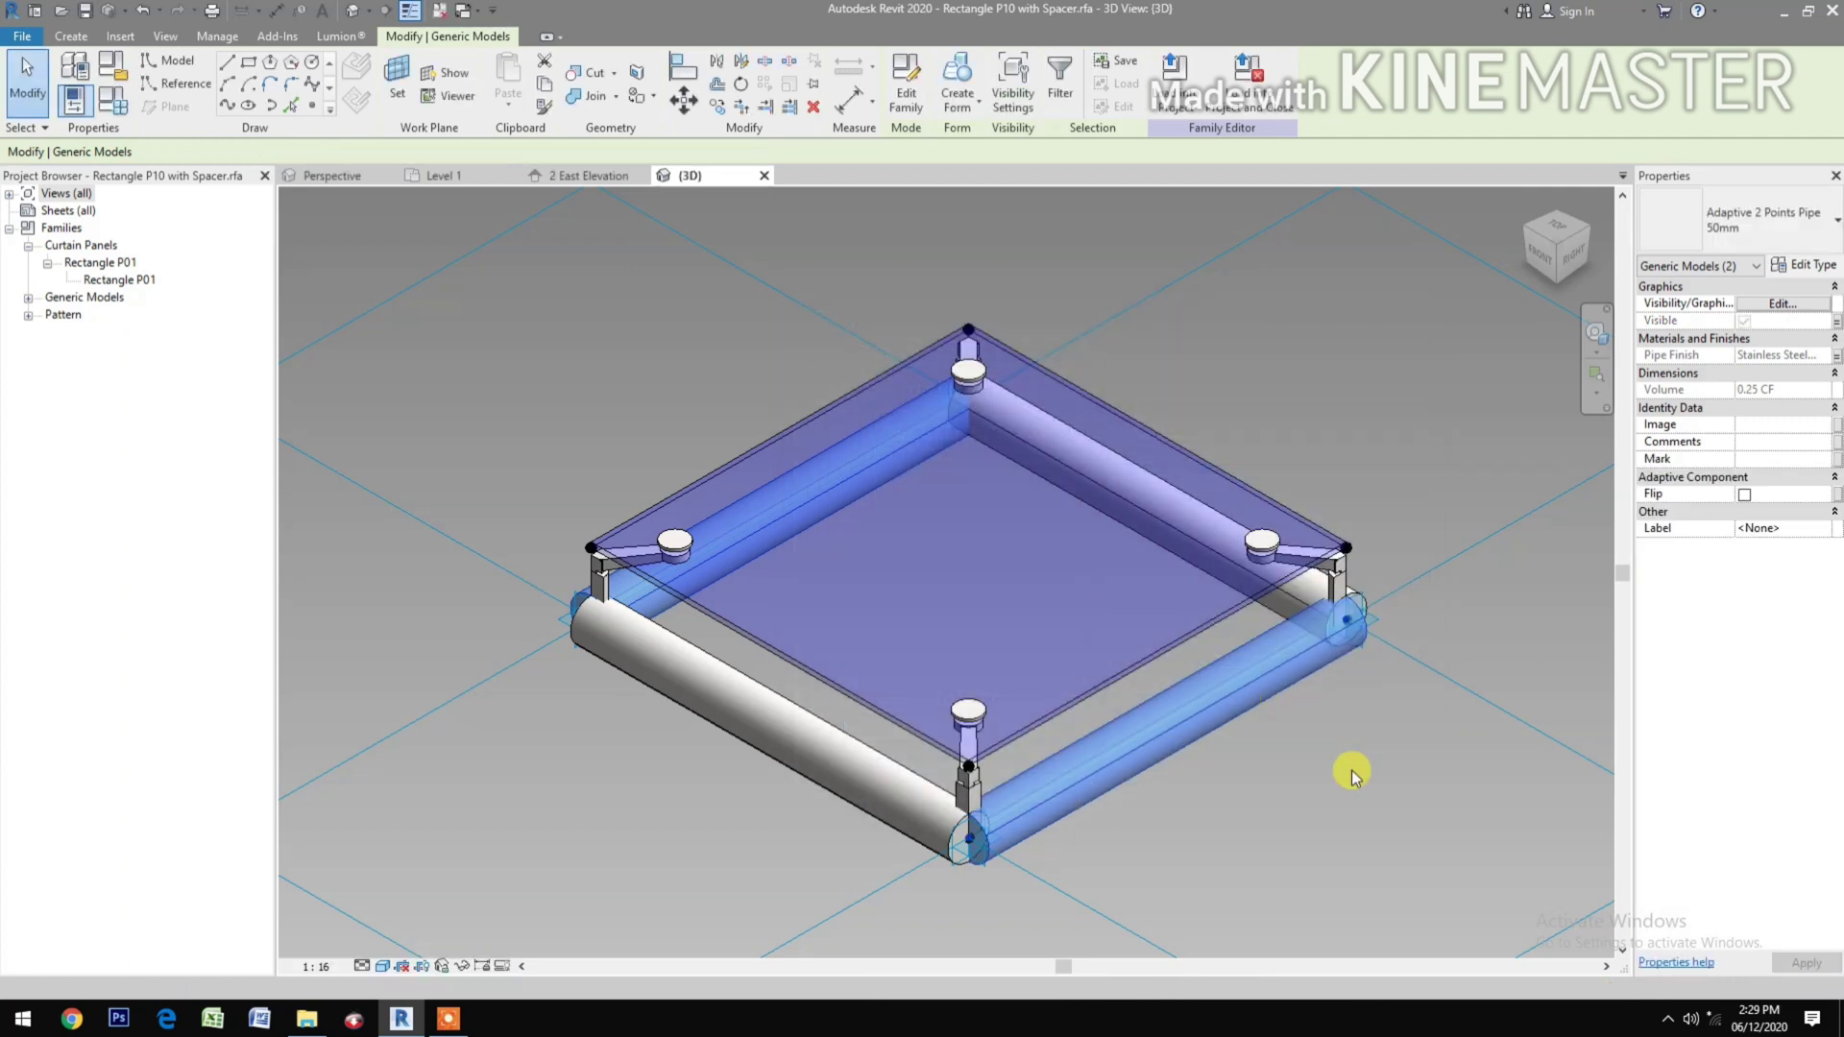
click(1312, 774)
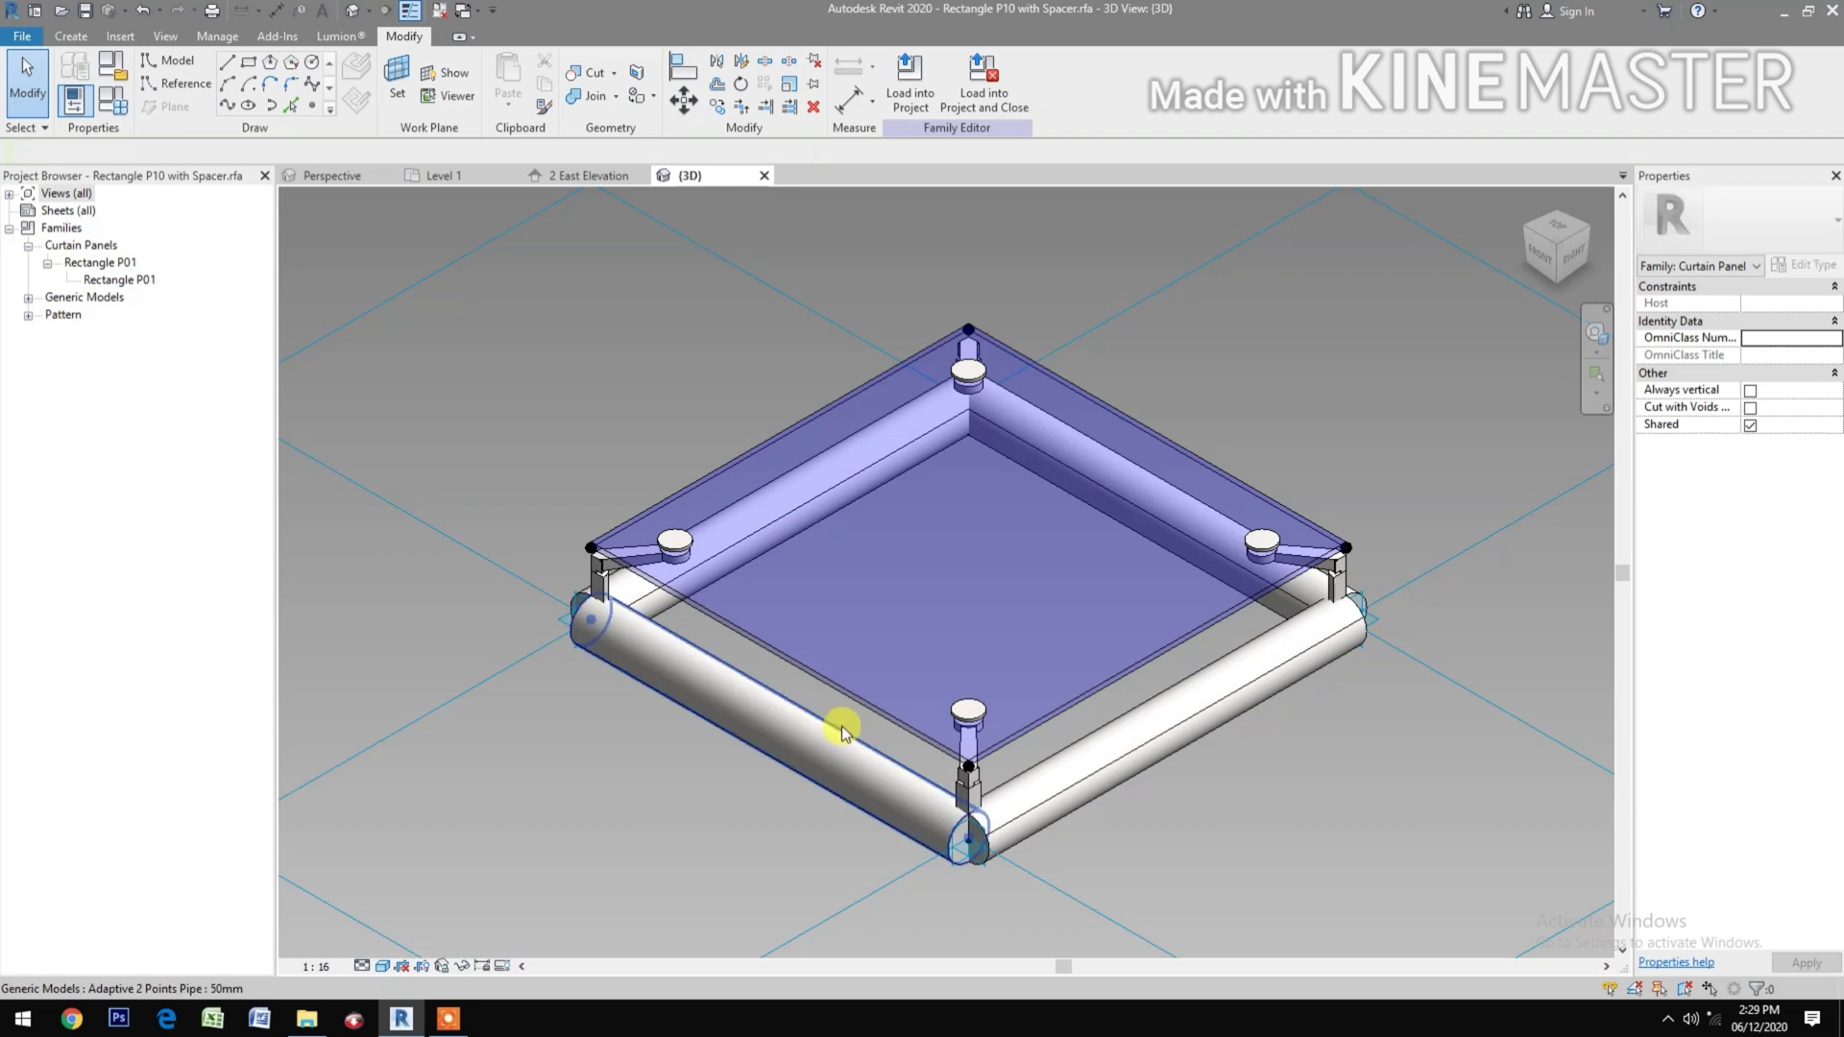
Link the visibility of the front-left pipe and the opposite back-right pipe to a new Yes/No type parameter named Horizontal.
click(841, 730)
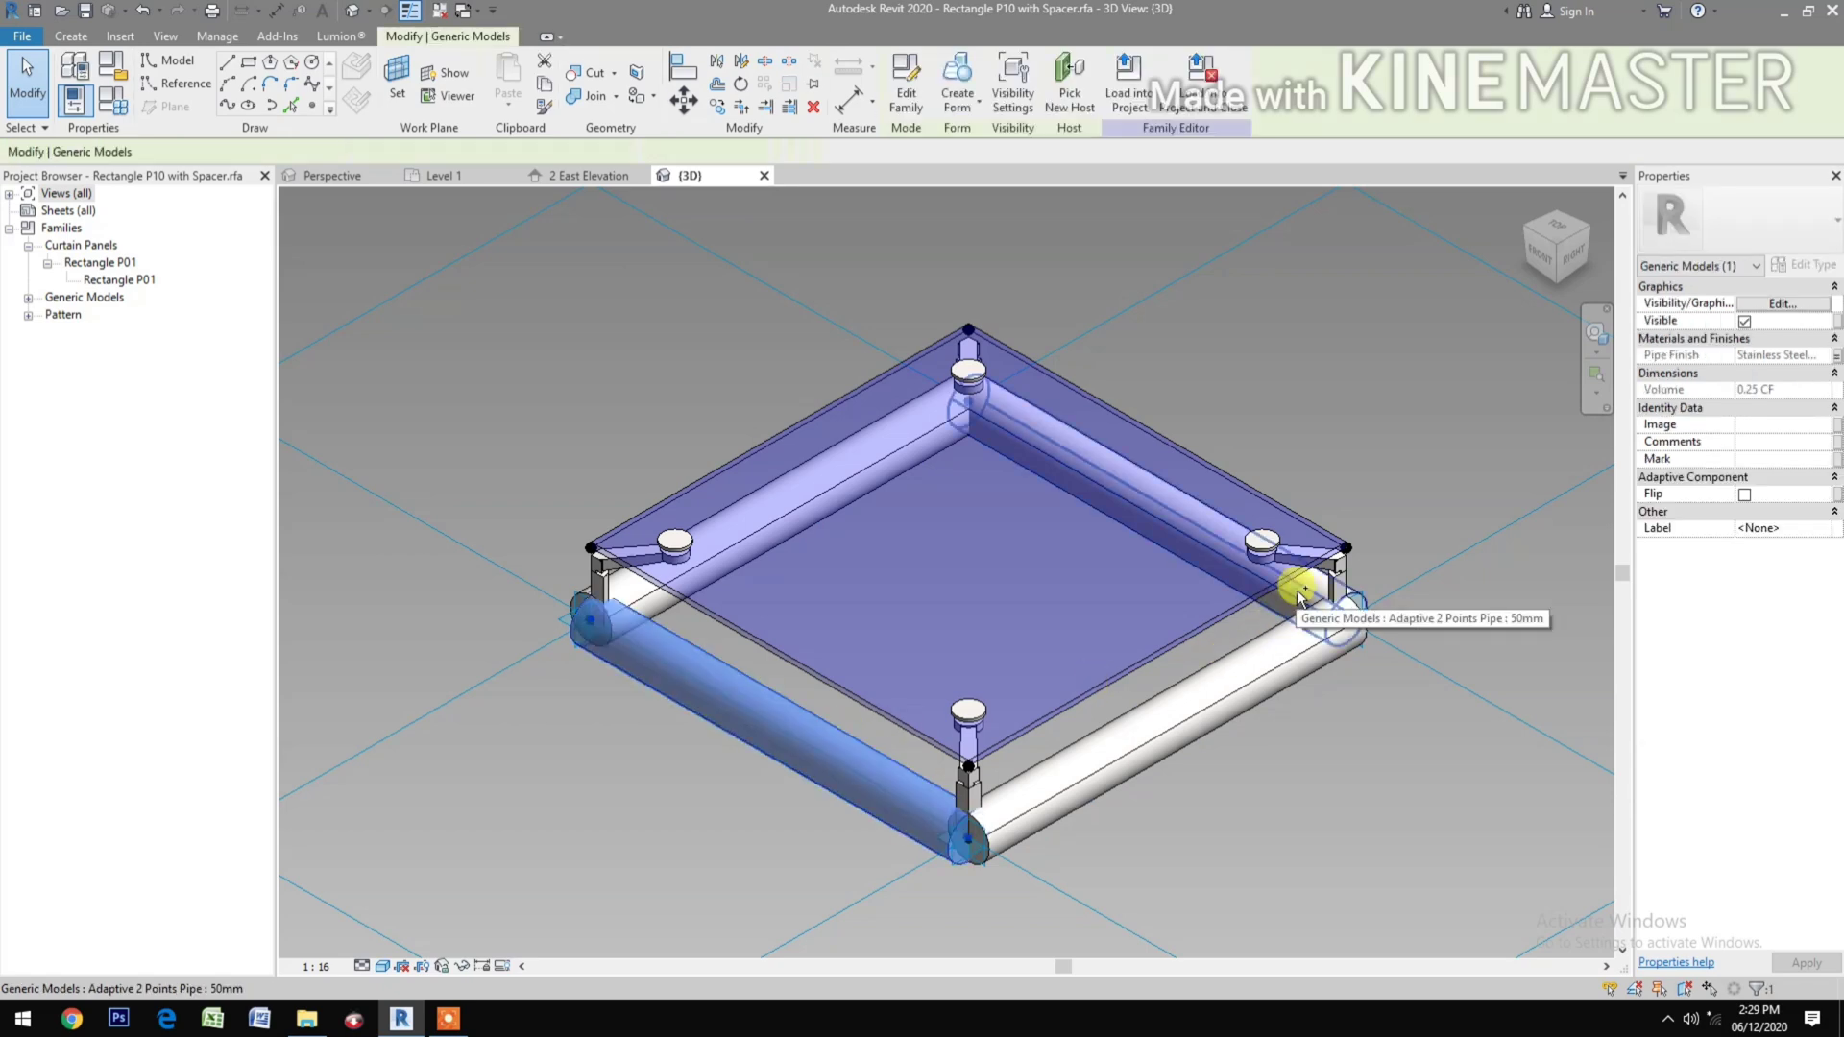
ctrl+click(1330, 579)
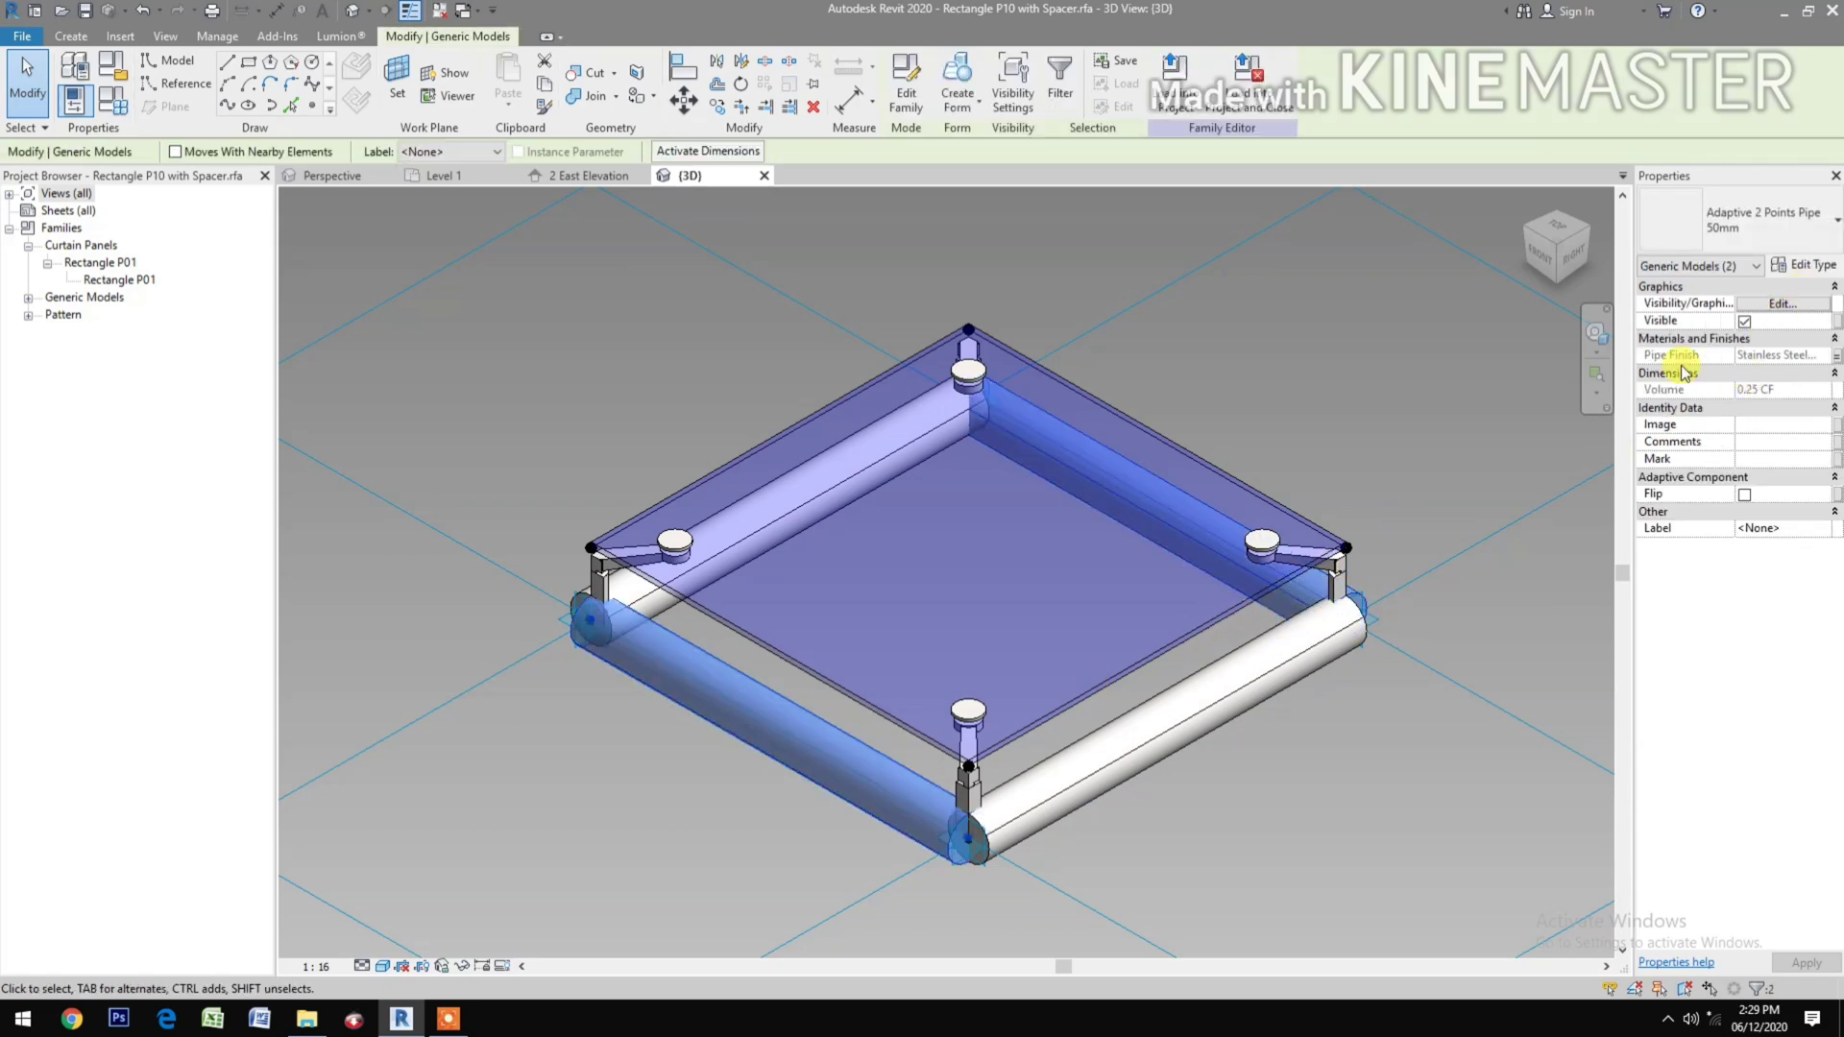
click(1836, 323)
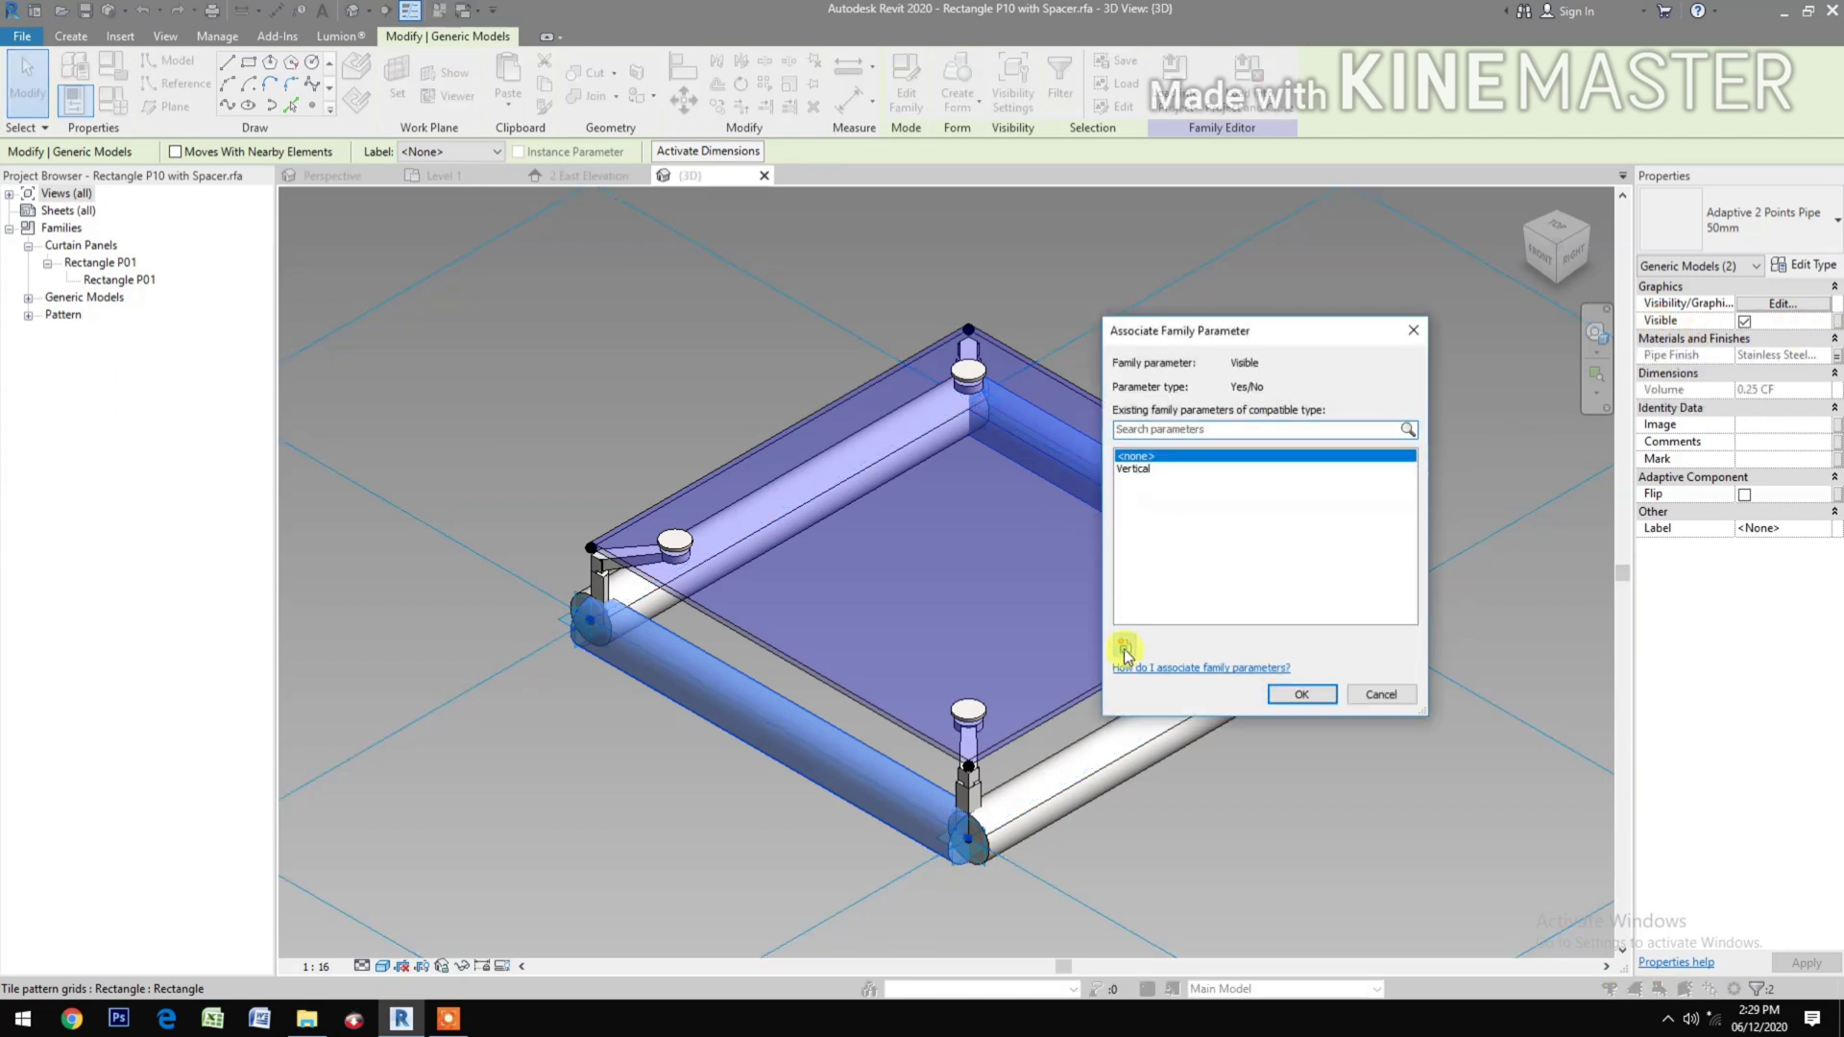
click(1125, 650)
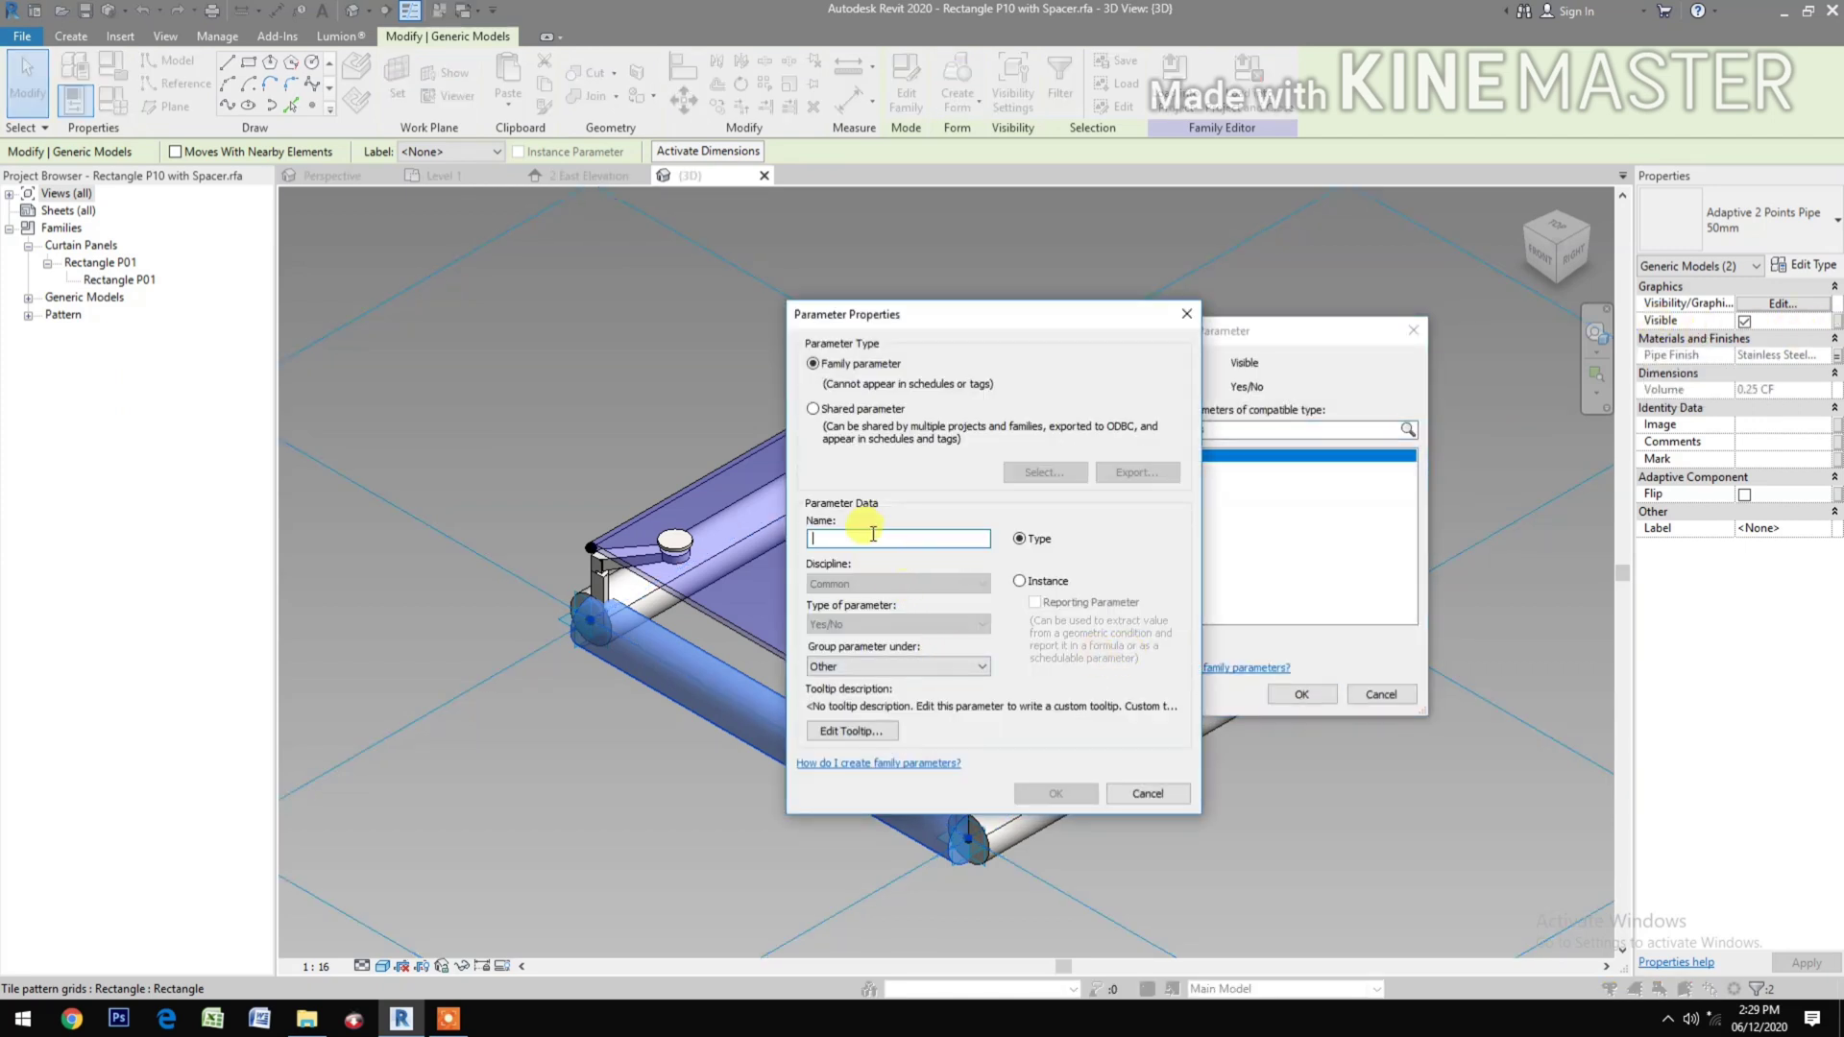
text(Horizontal)
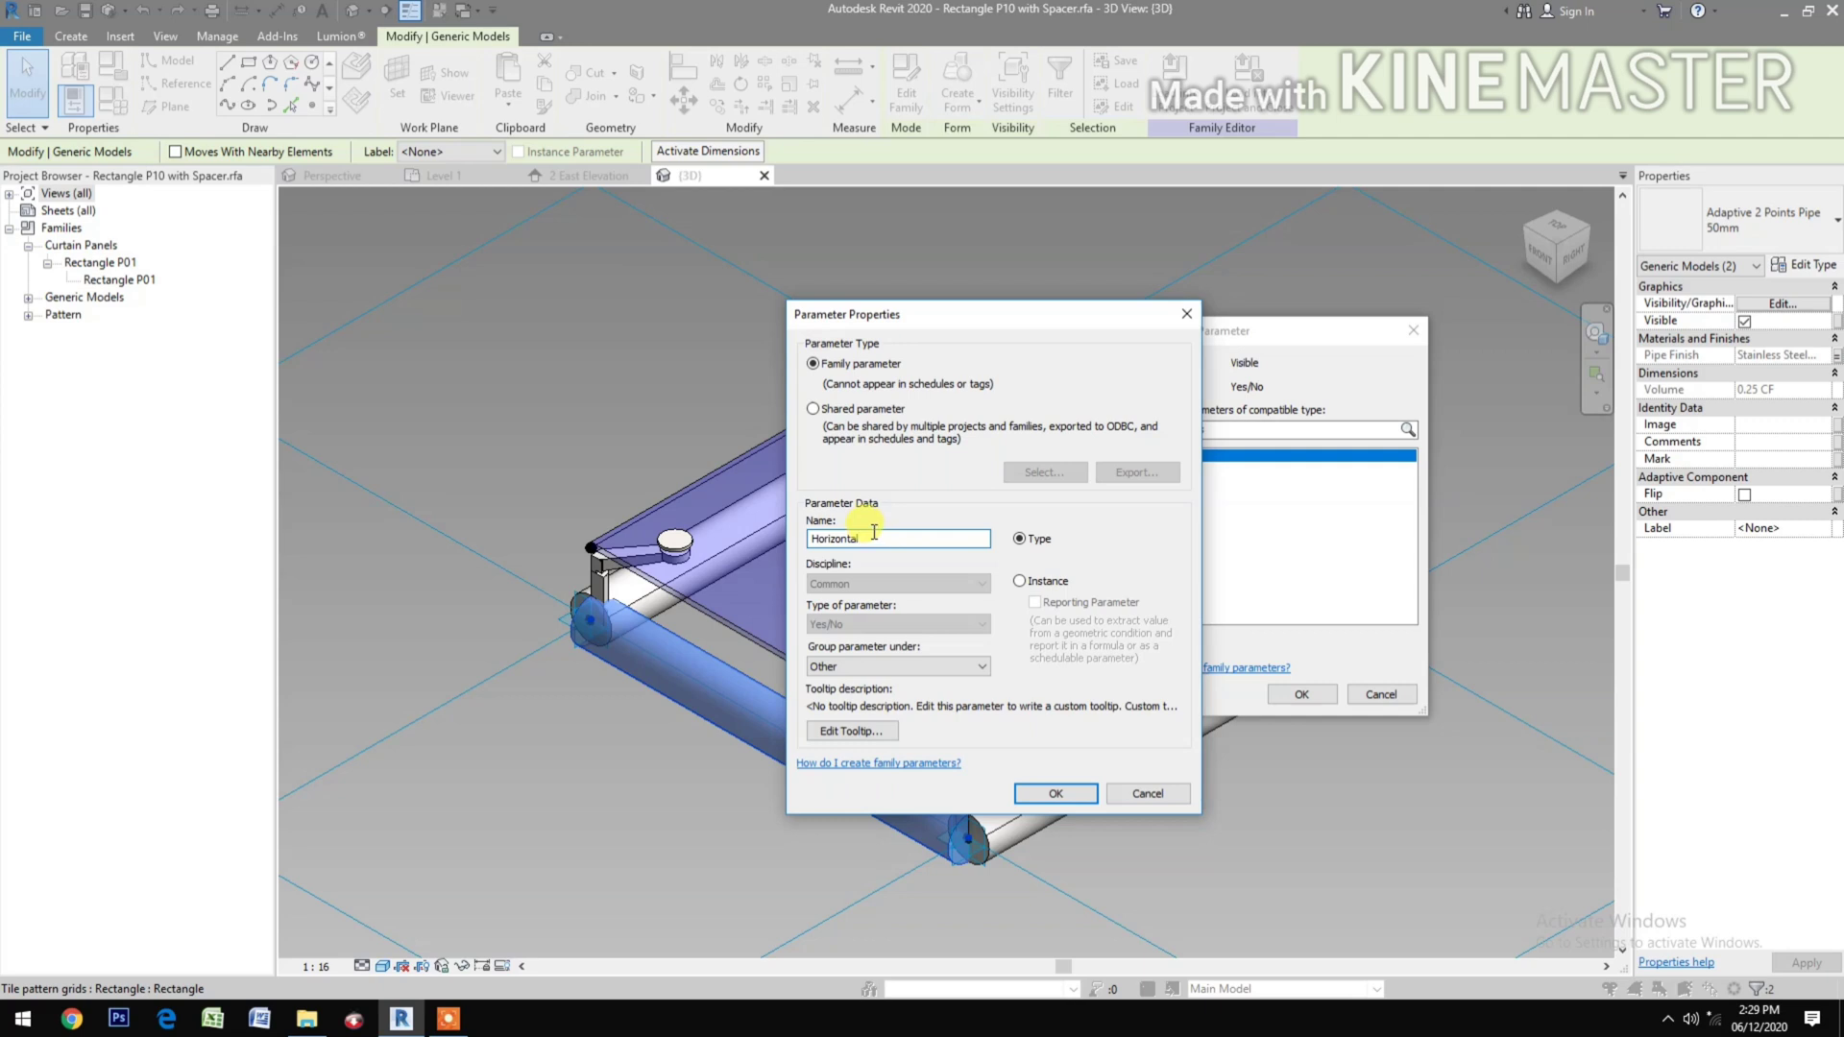
click(1055, 793)
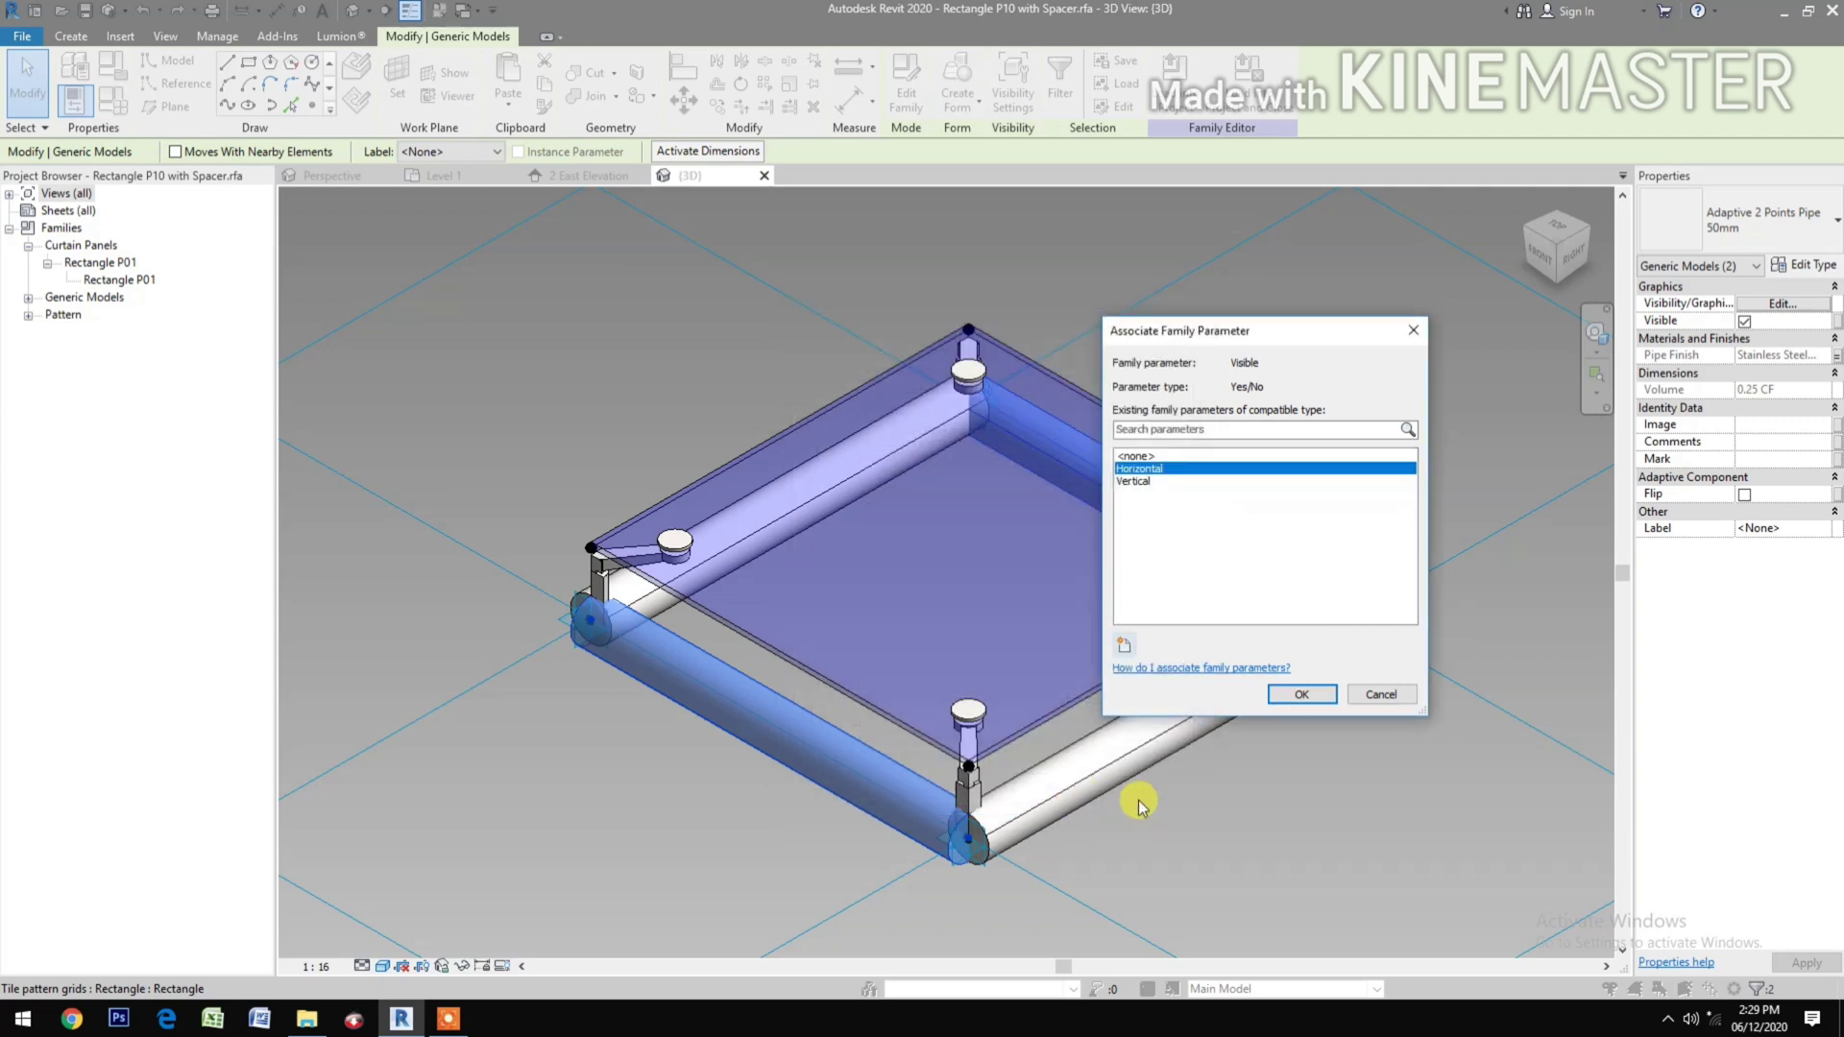
click(1302, 694)
click(1381, 817)
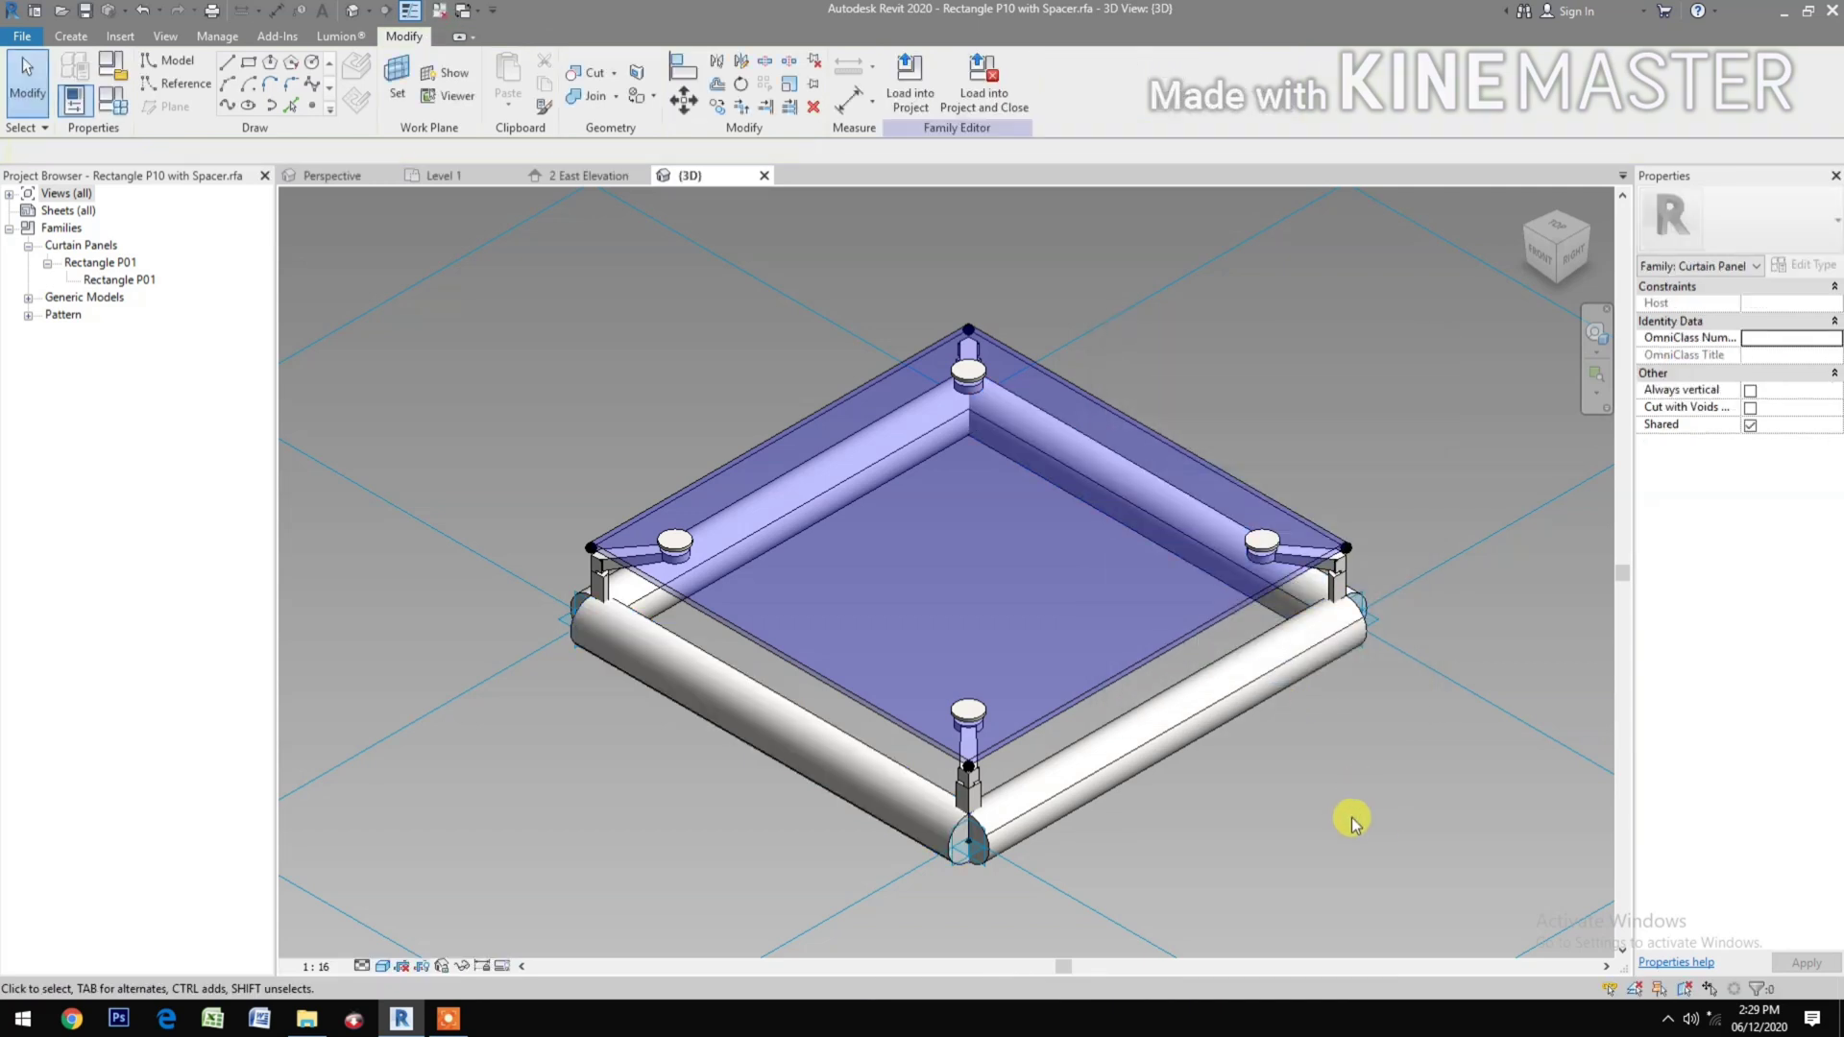
Associate the Diameter of the 50mm pipe type with a new type parameter named Pipe Diameter.
click(1281, 659)
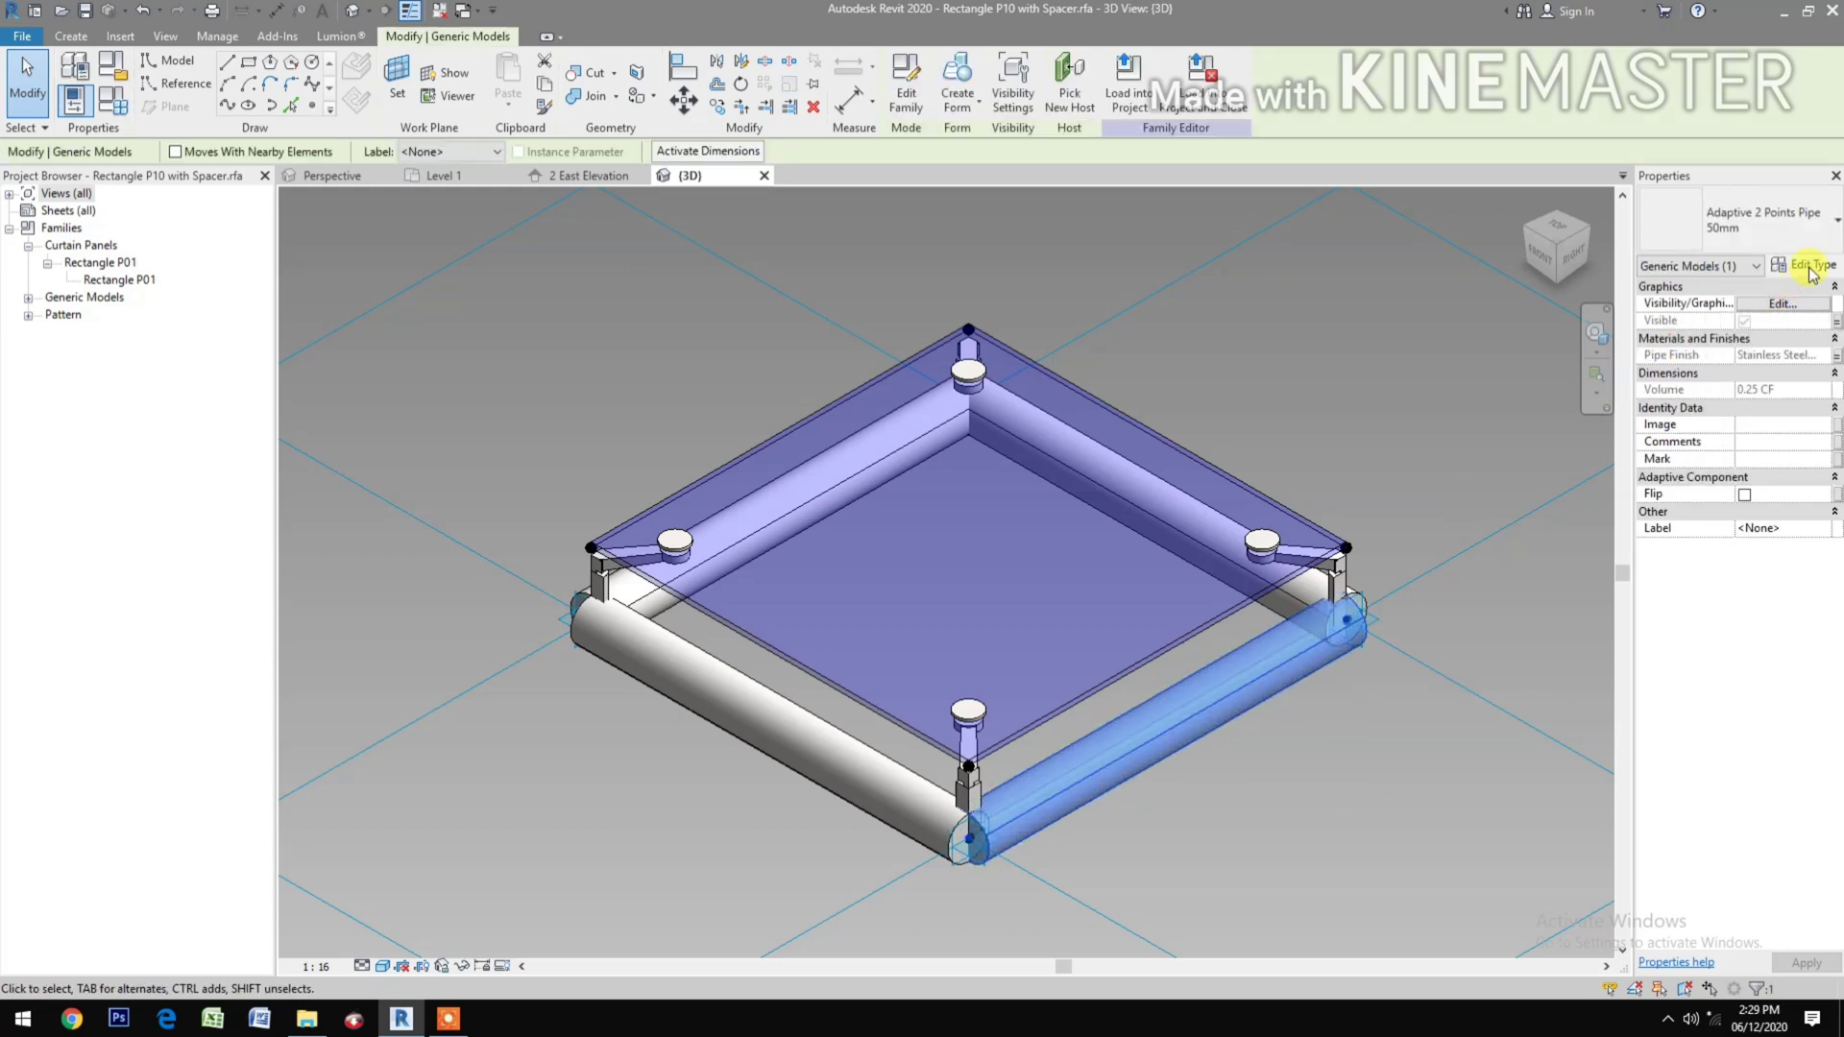
click(1809, 267)
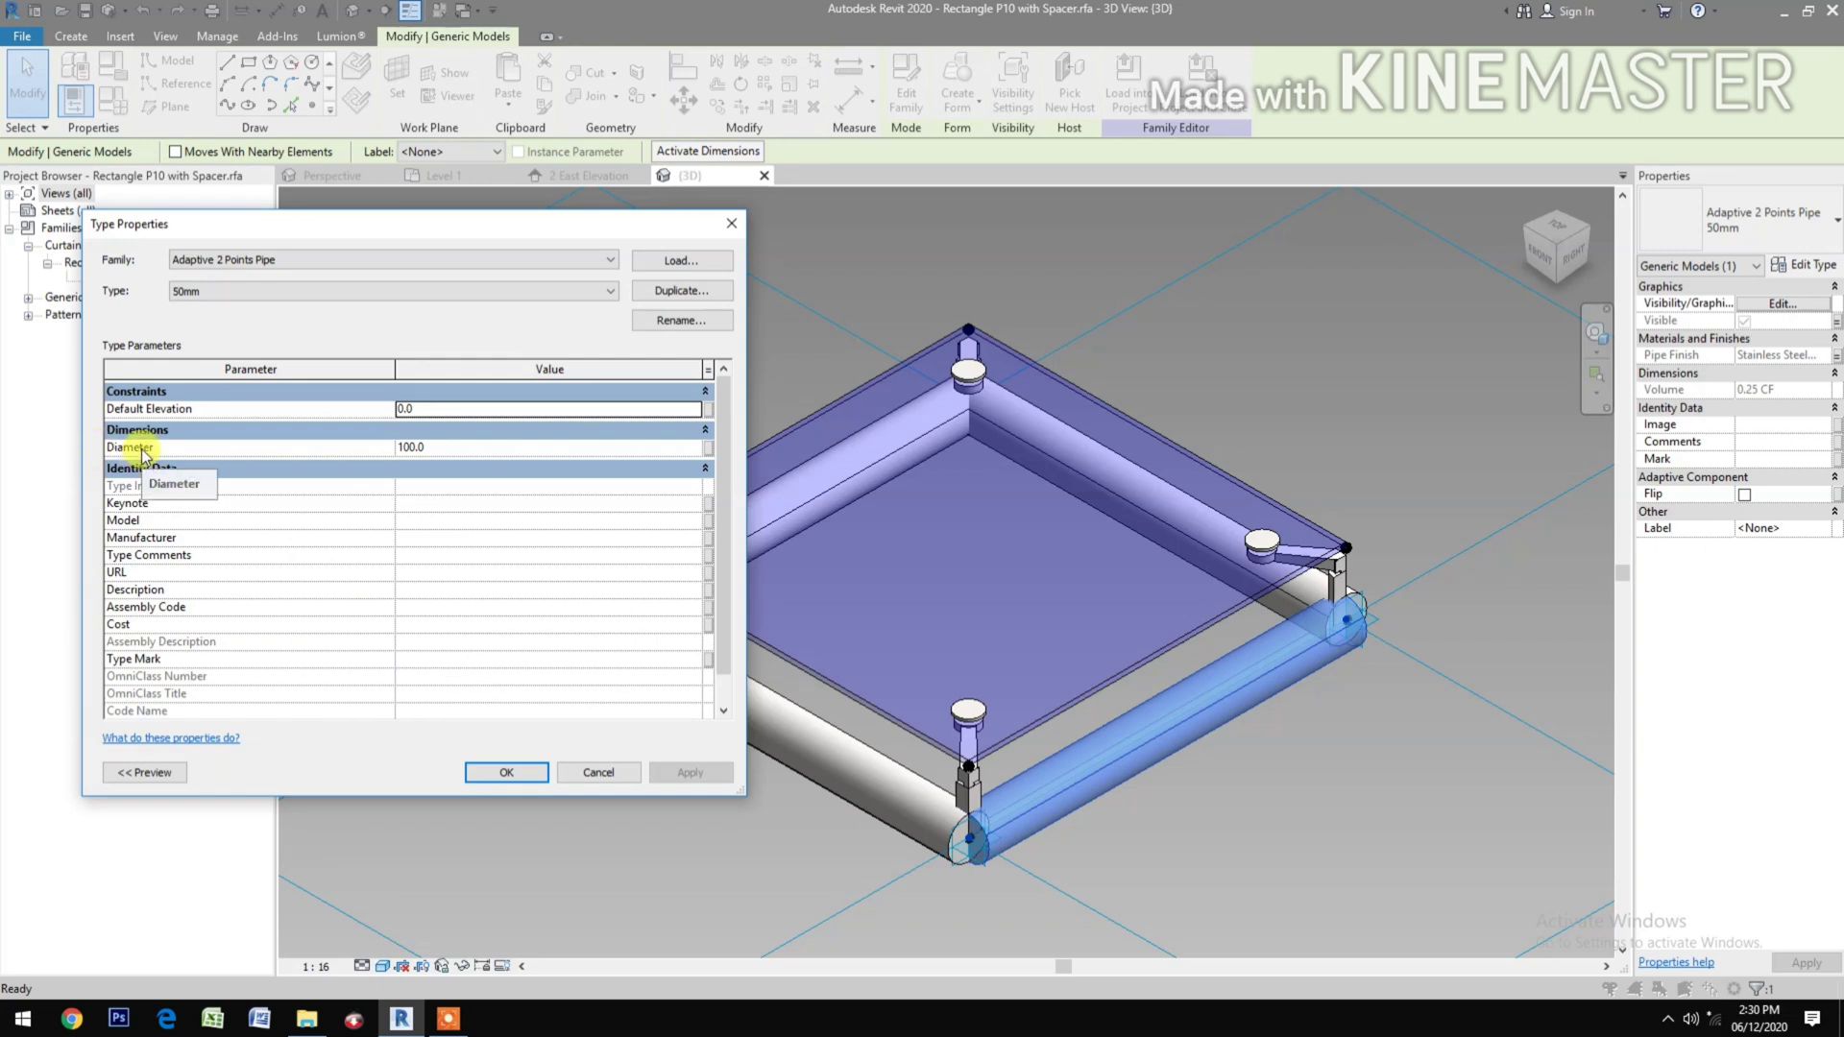
click(708, 449)
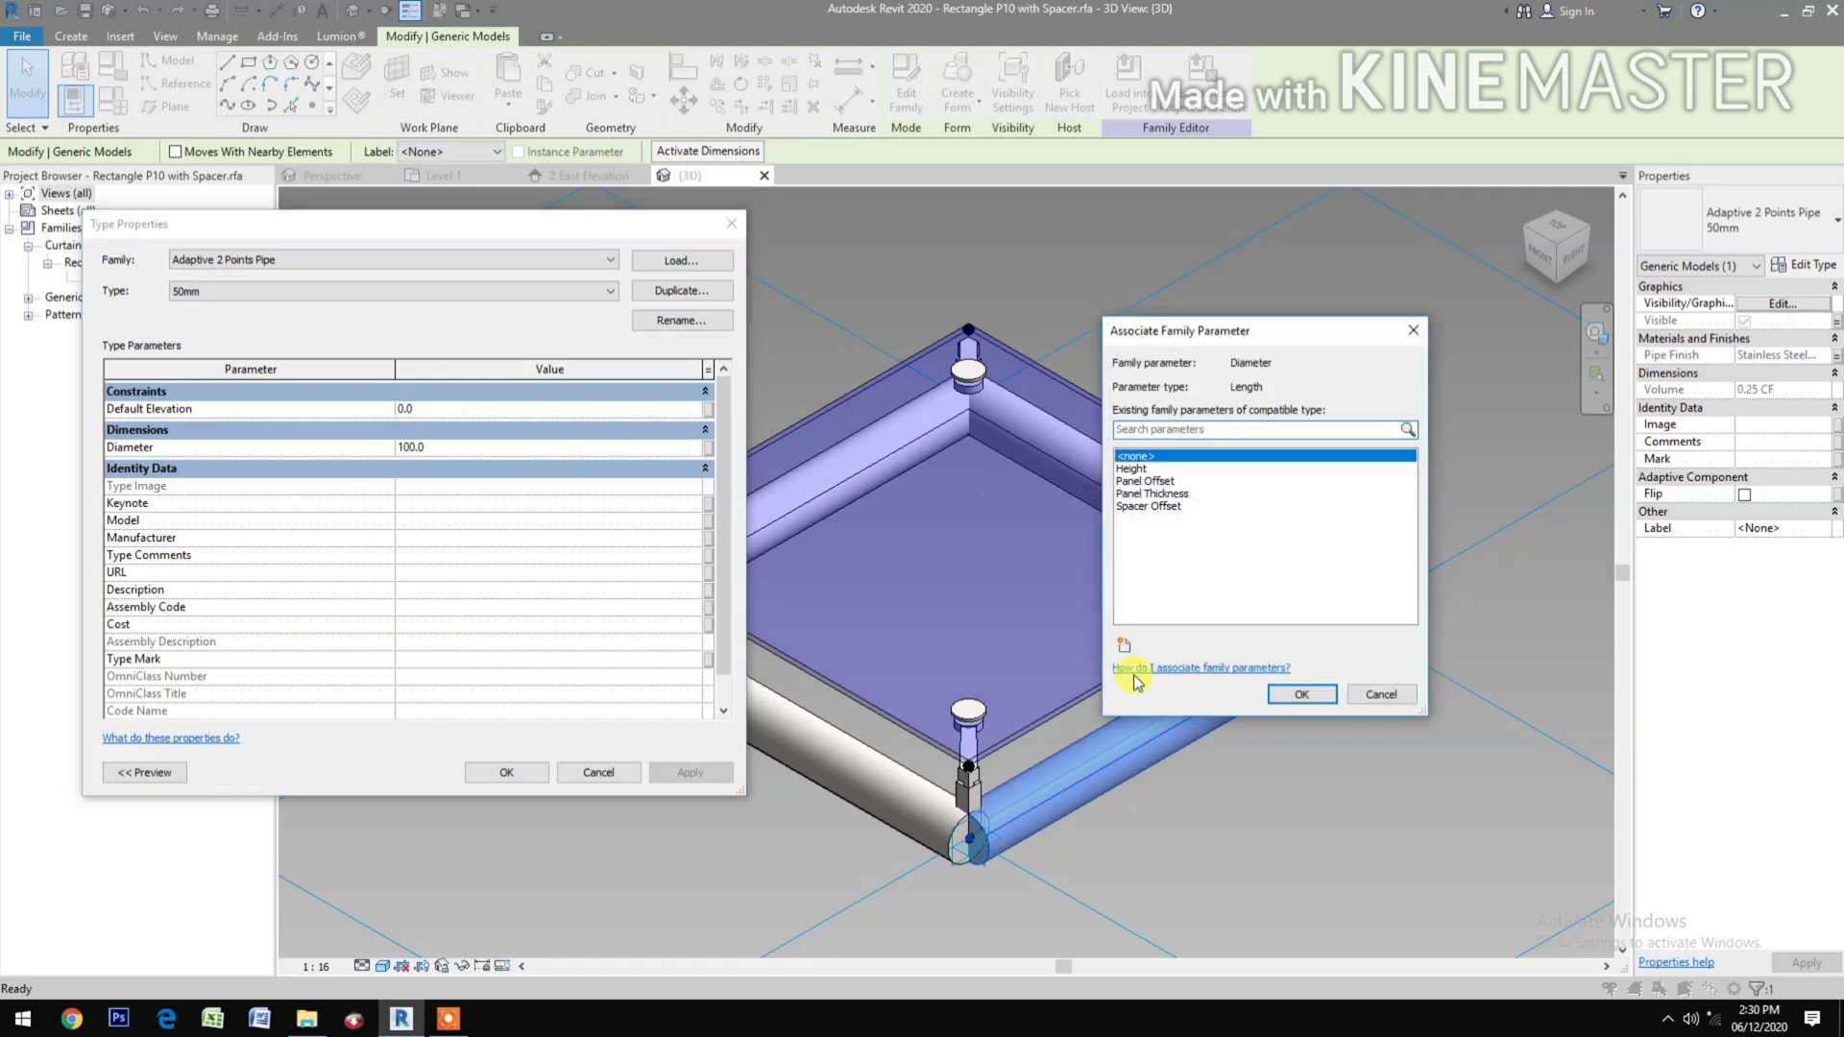
click(1122, 646)
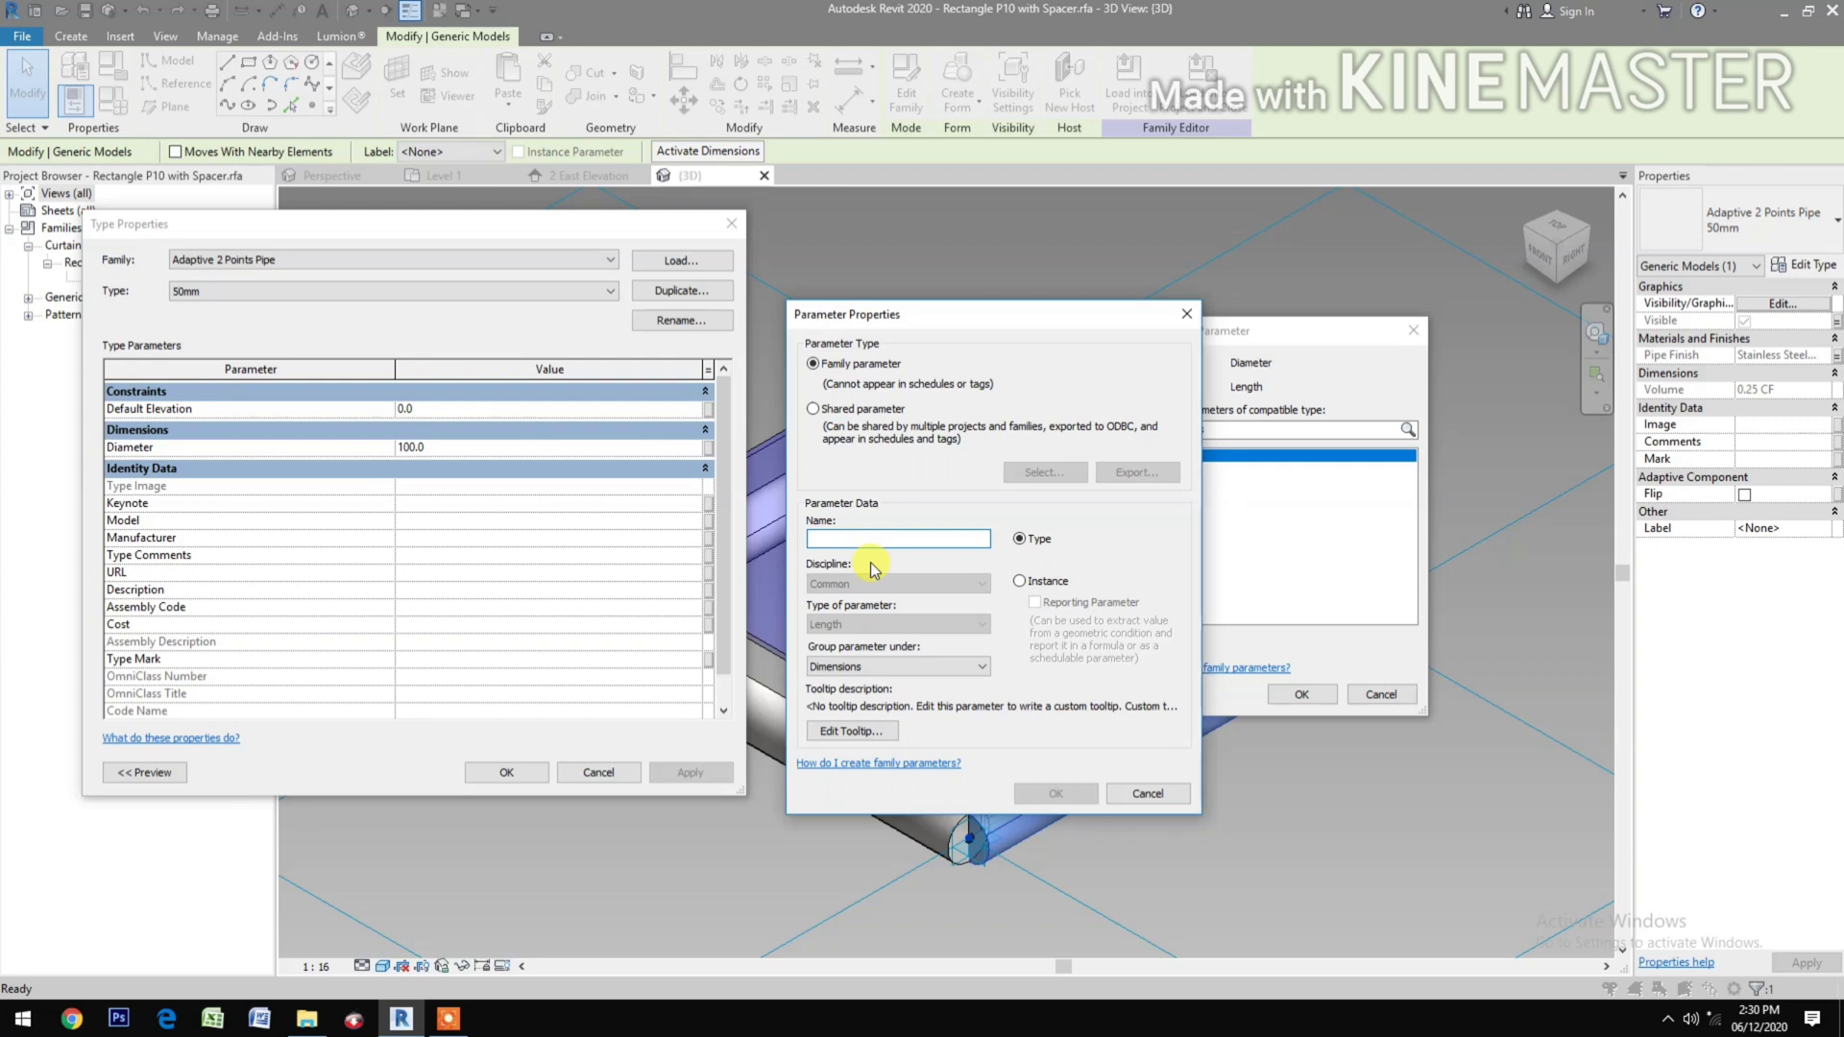
text(Pipe Diameter)
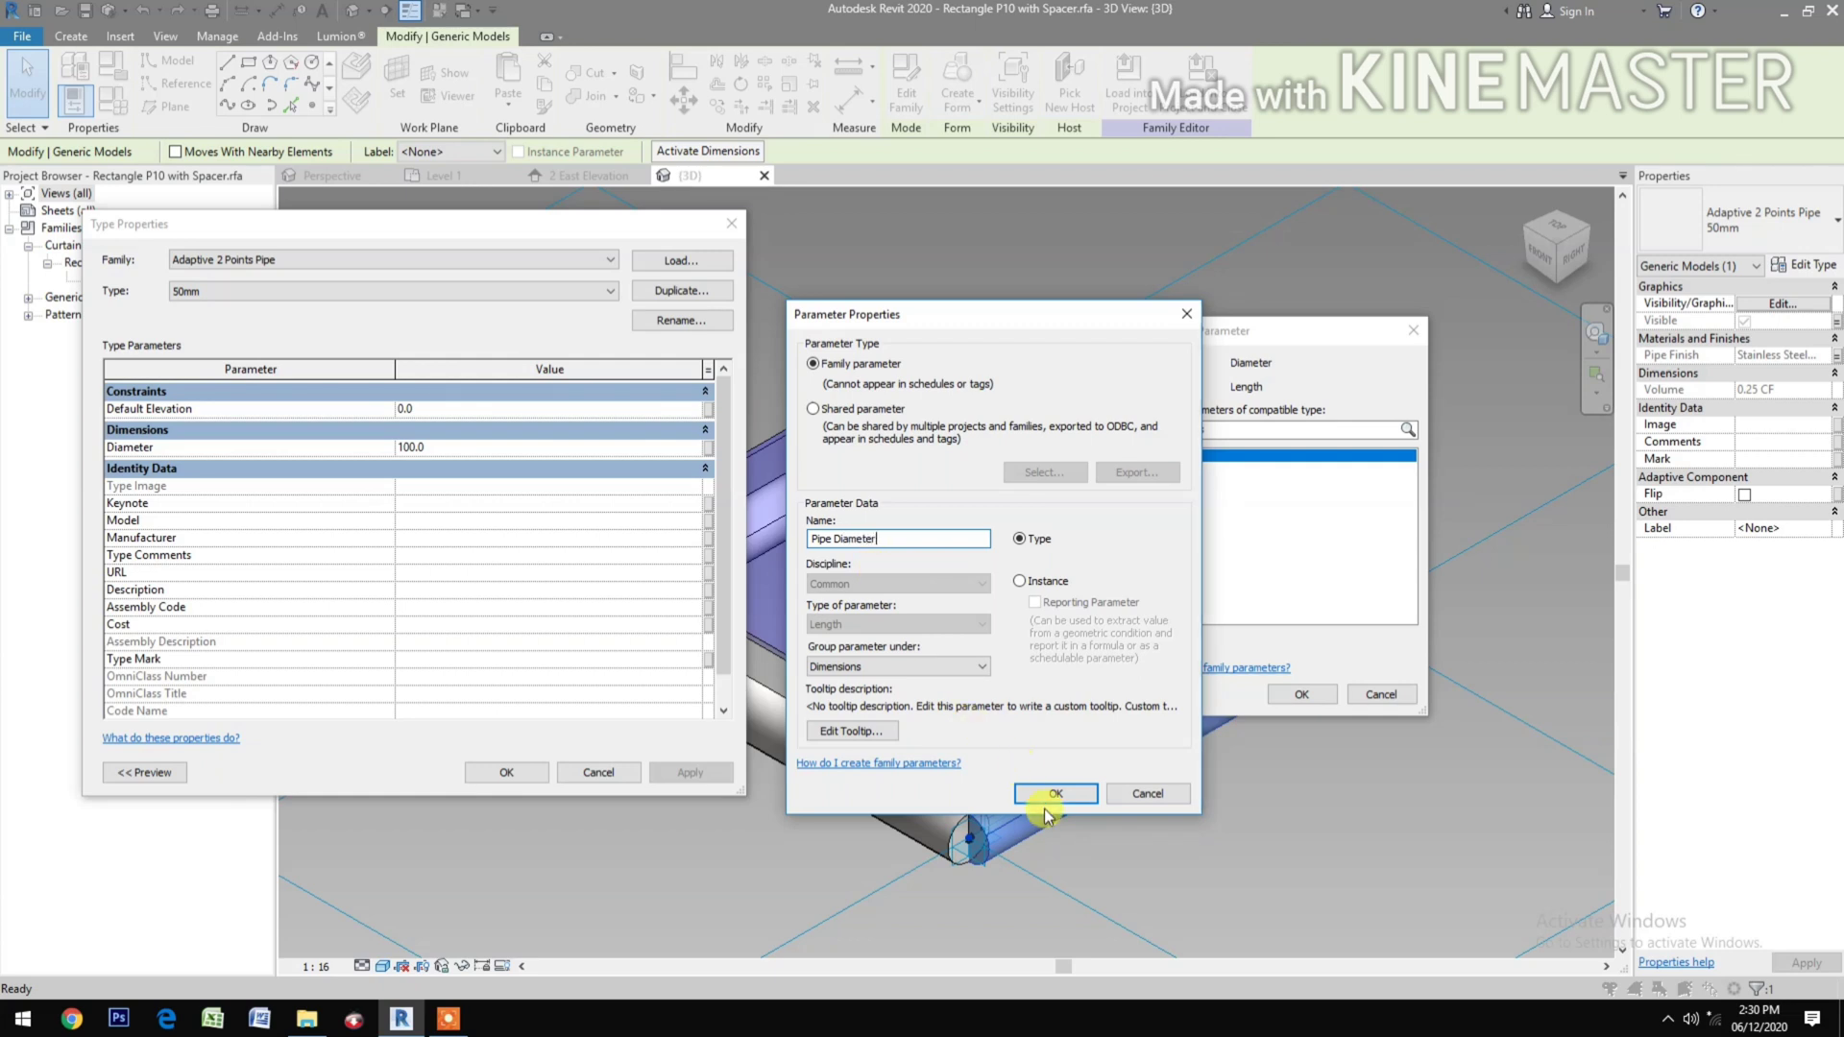
click(1053, 794)
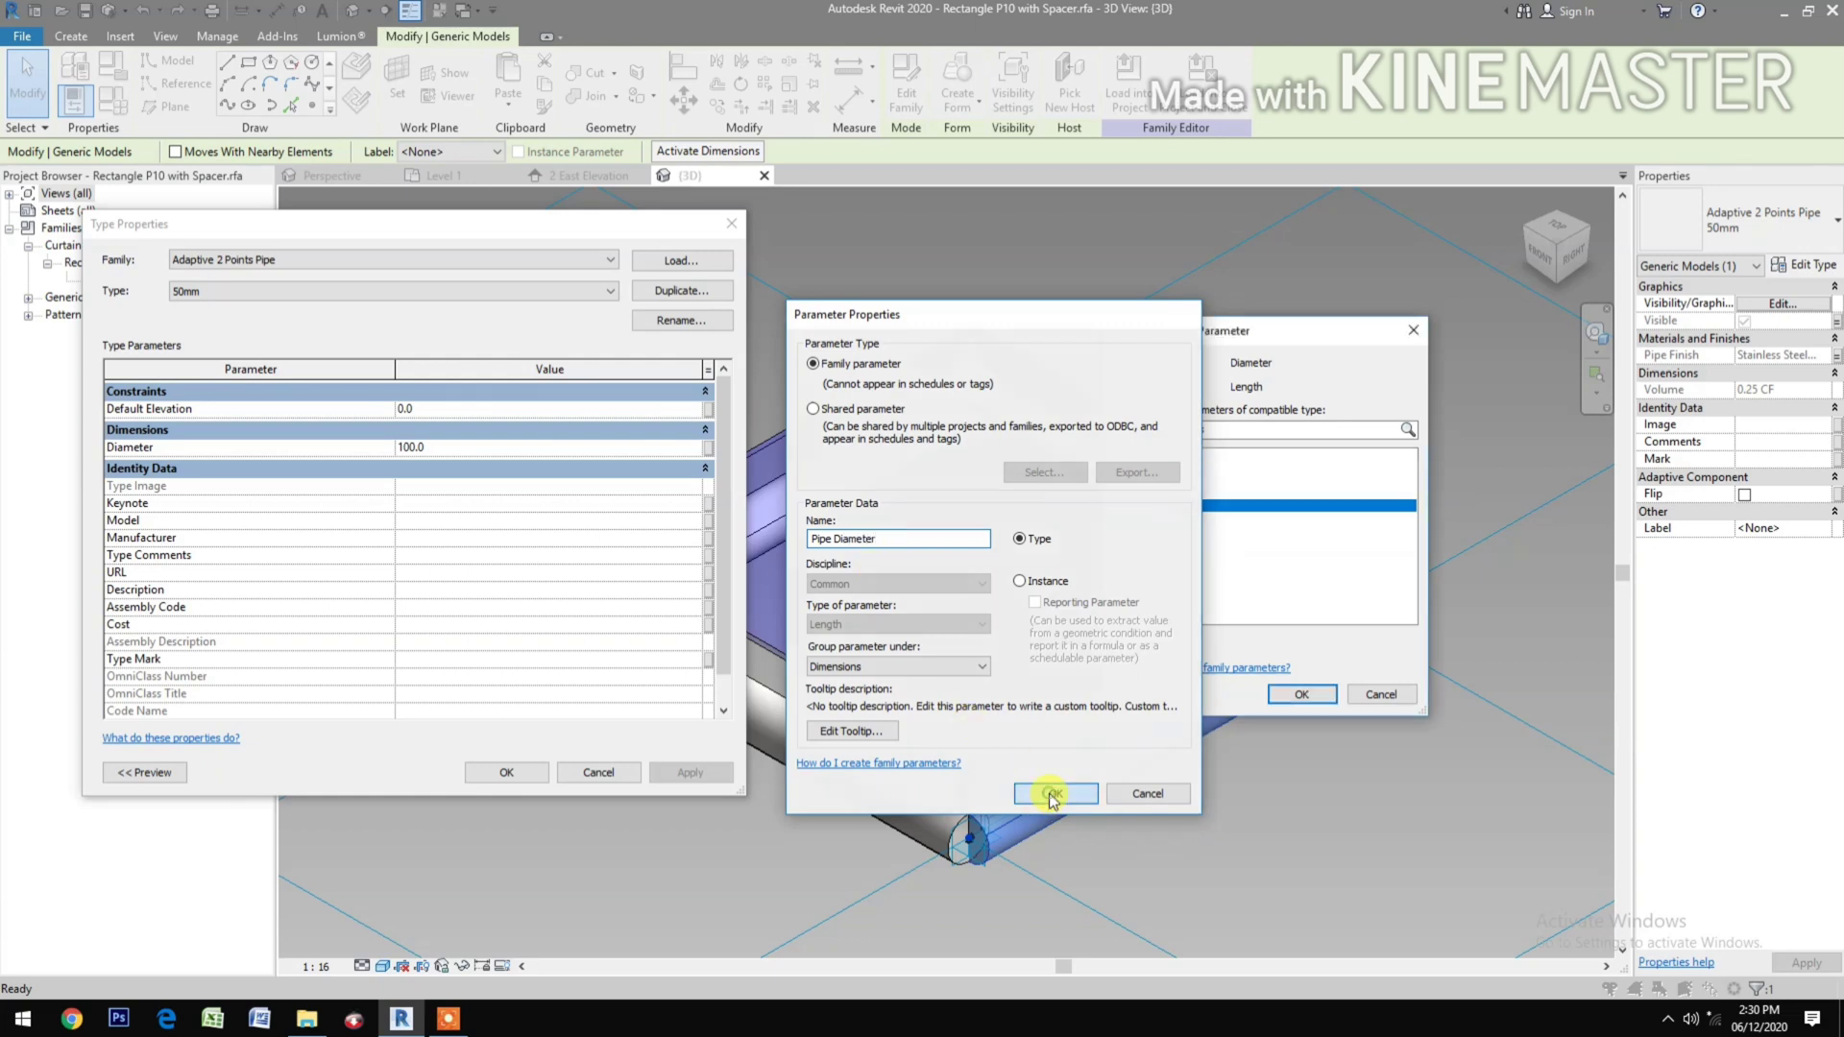
click(1298, 695)
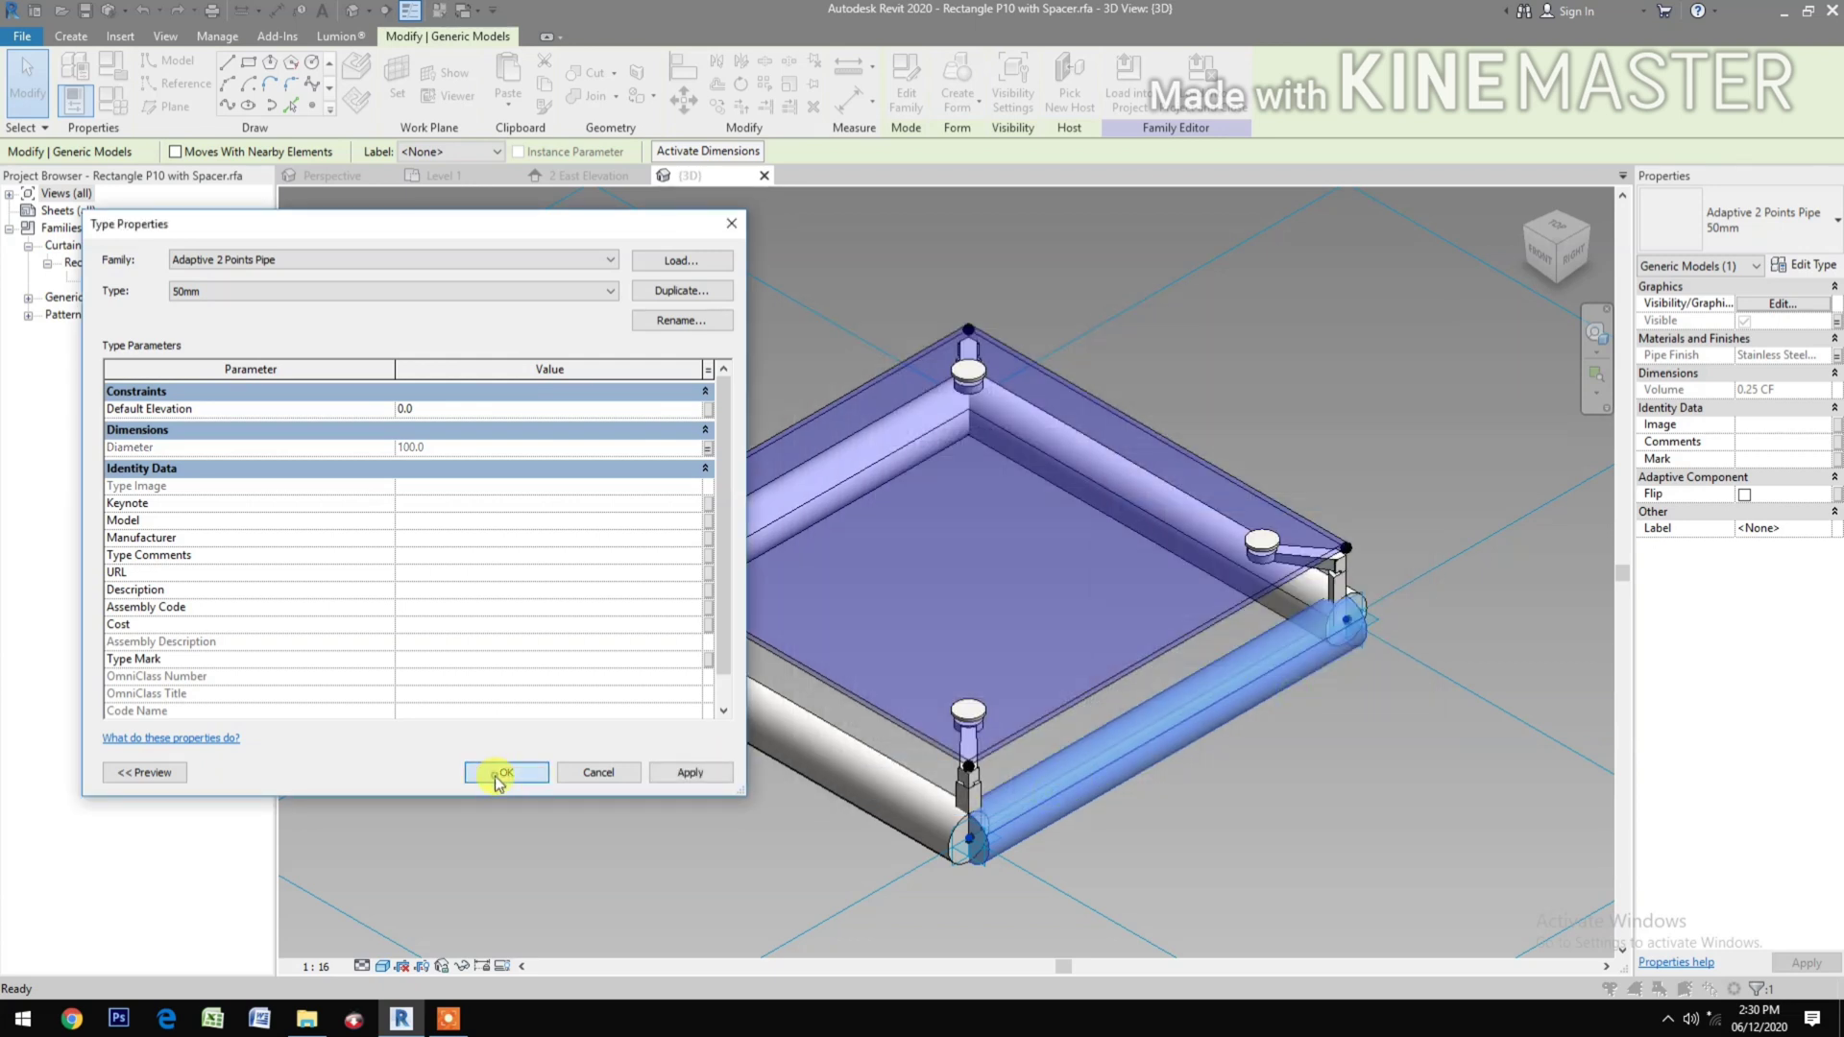
click(535, 778)
click(514, 838)
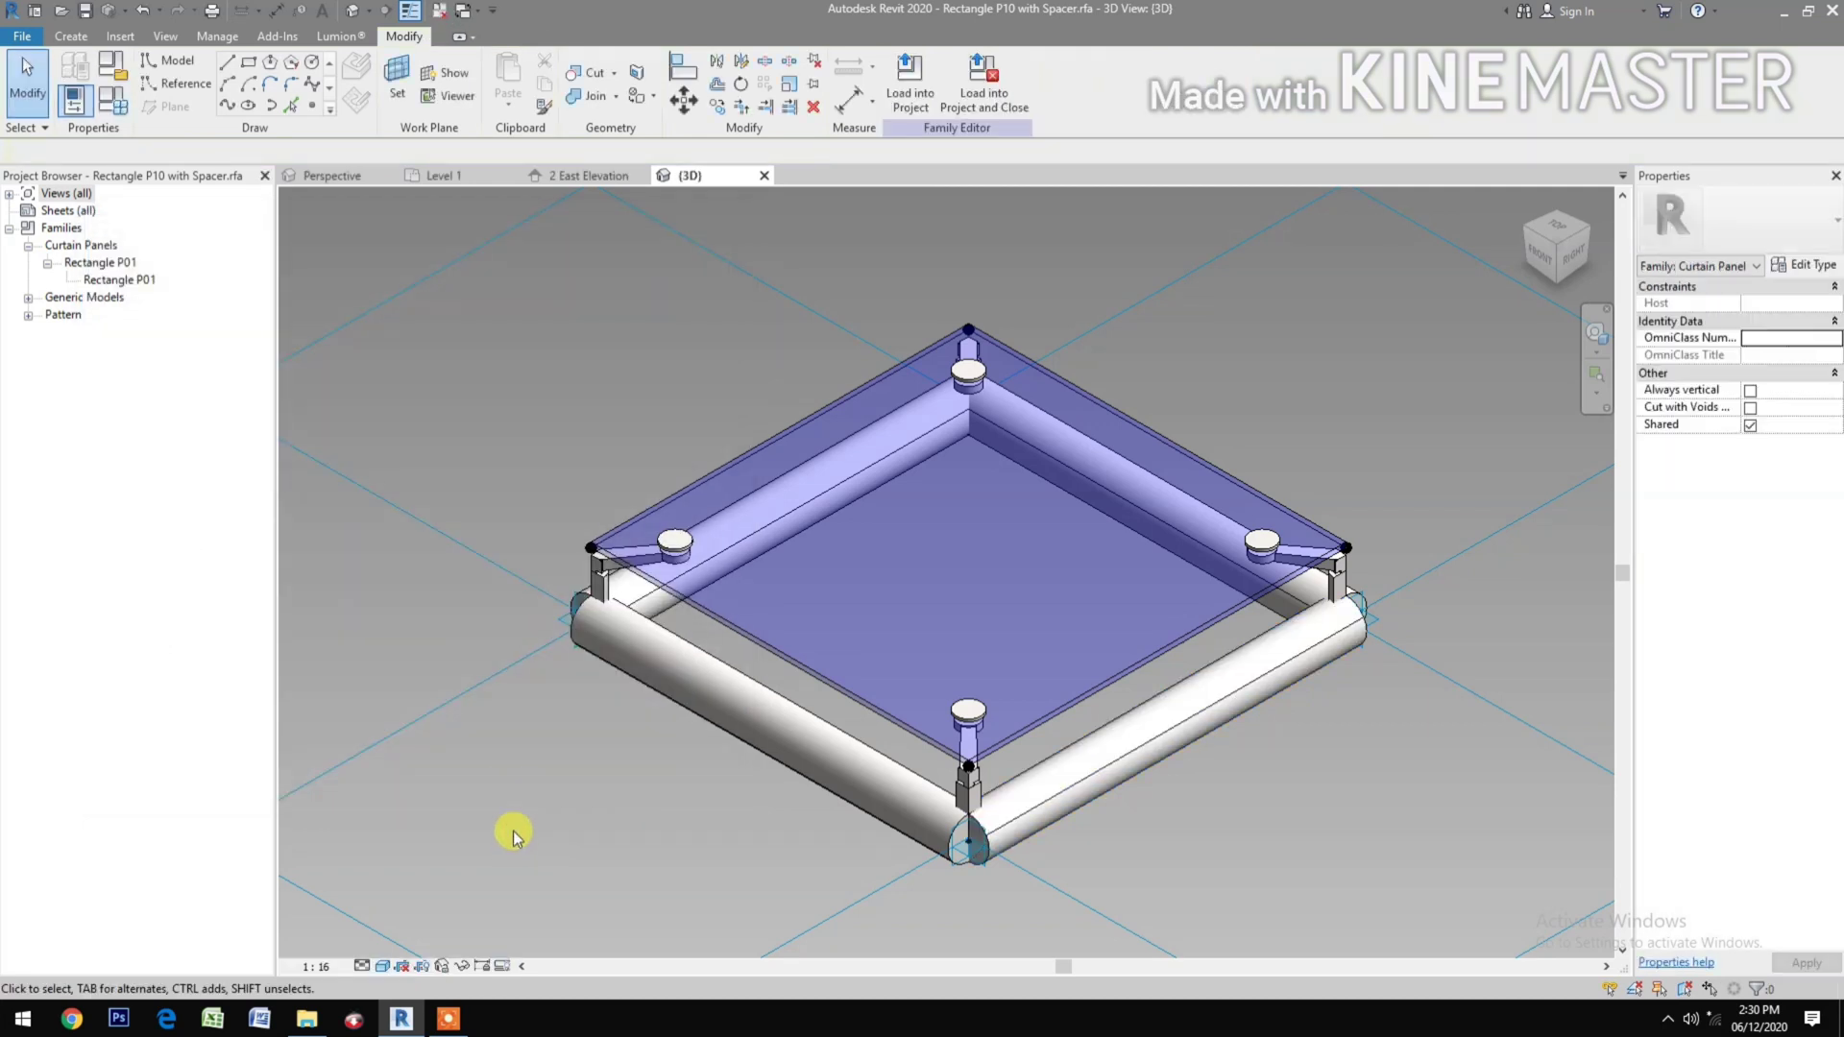
Set the Pipe Diameter parameter to 200 in the family types and apply it to the frame.
middle_drag(615, 799, 756, 793)
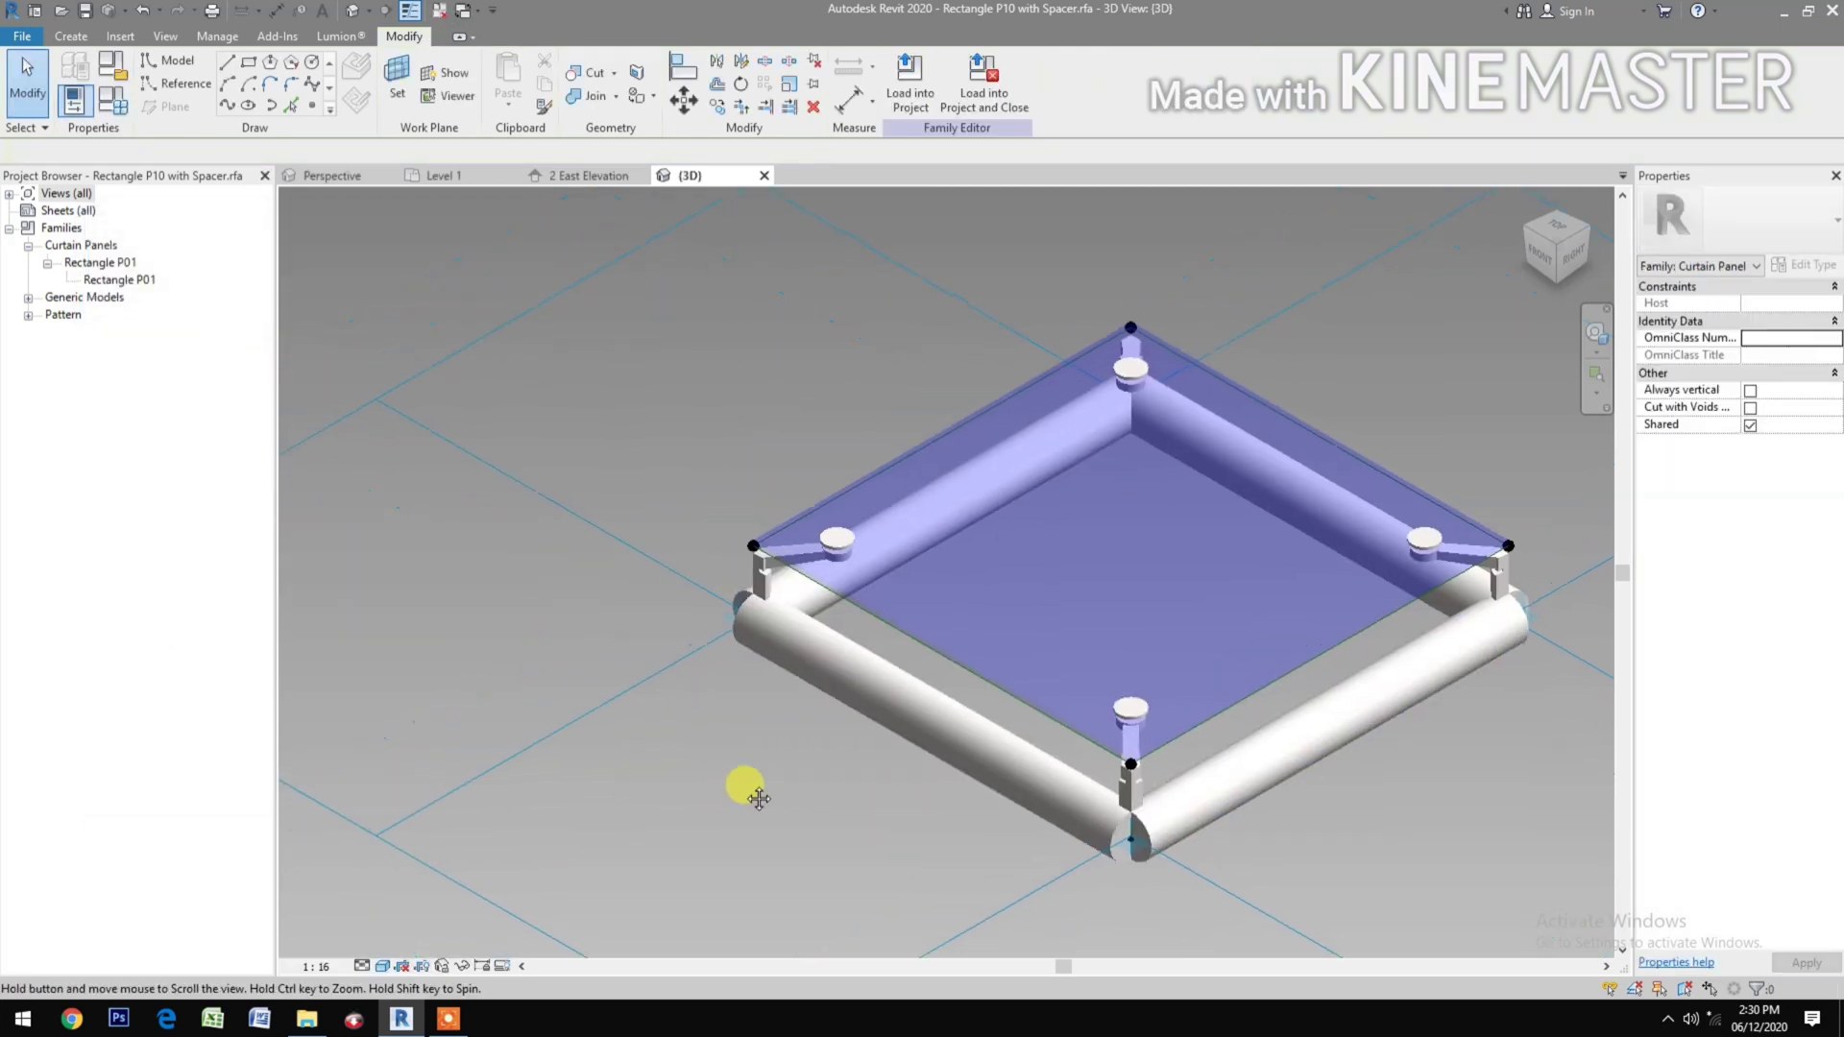
click(115, 101)
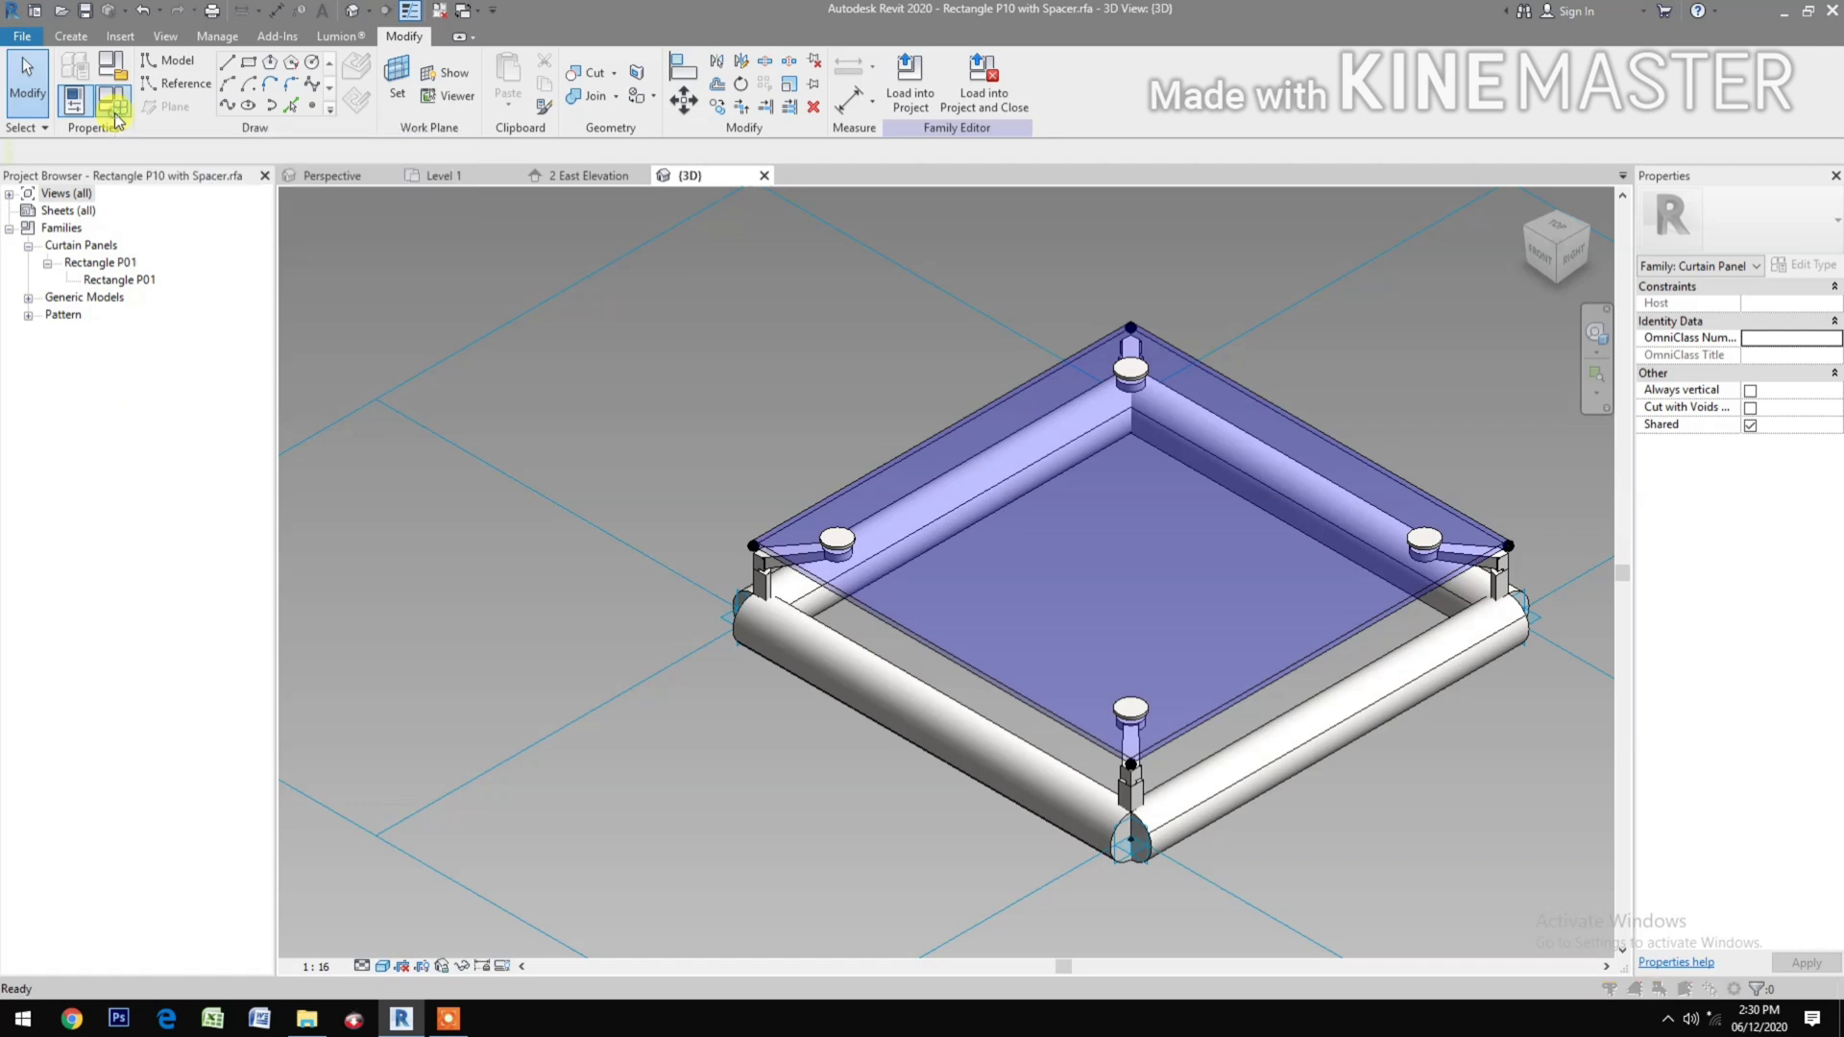
drag(465, 163, 439, 221)
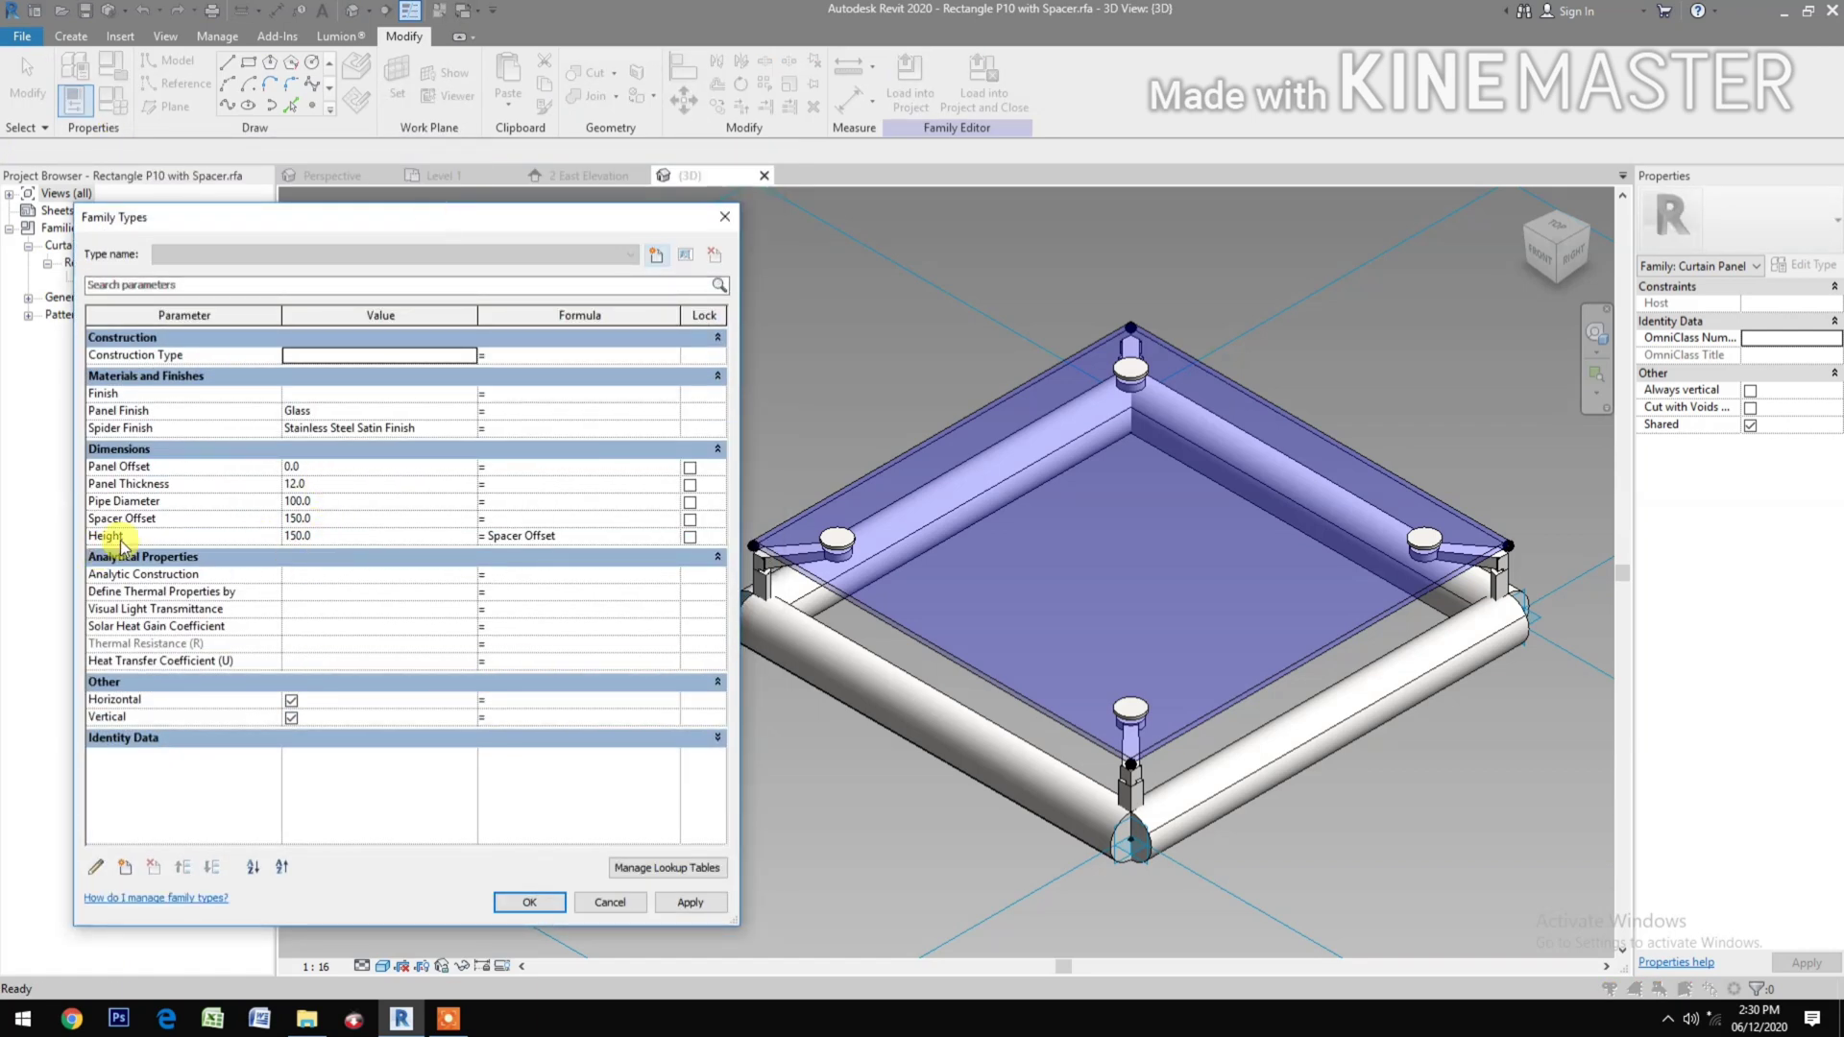
click(388, 501)
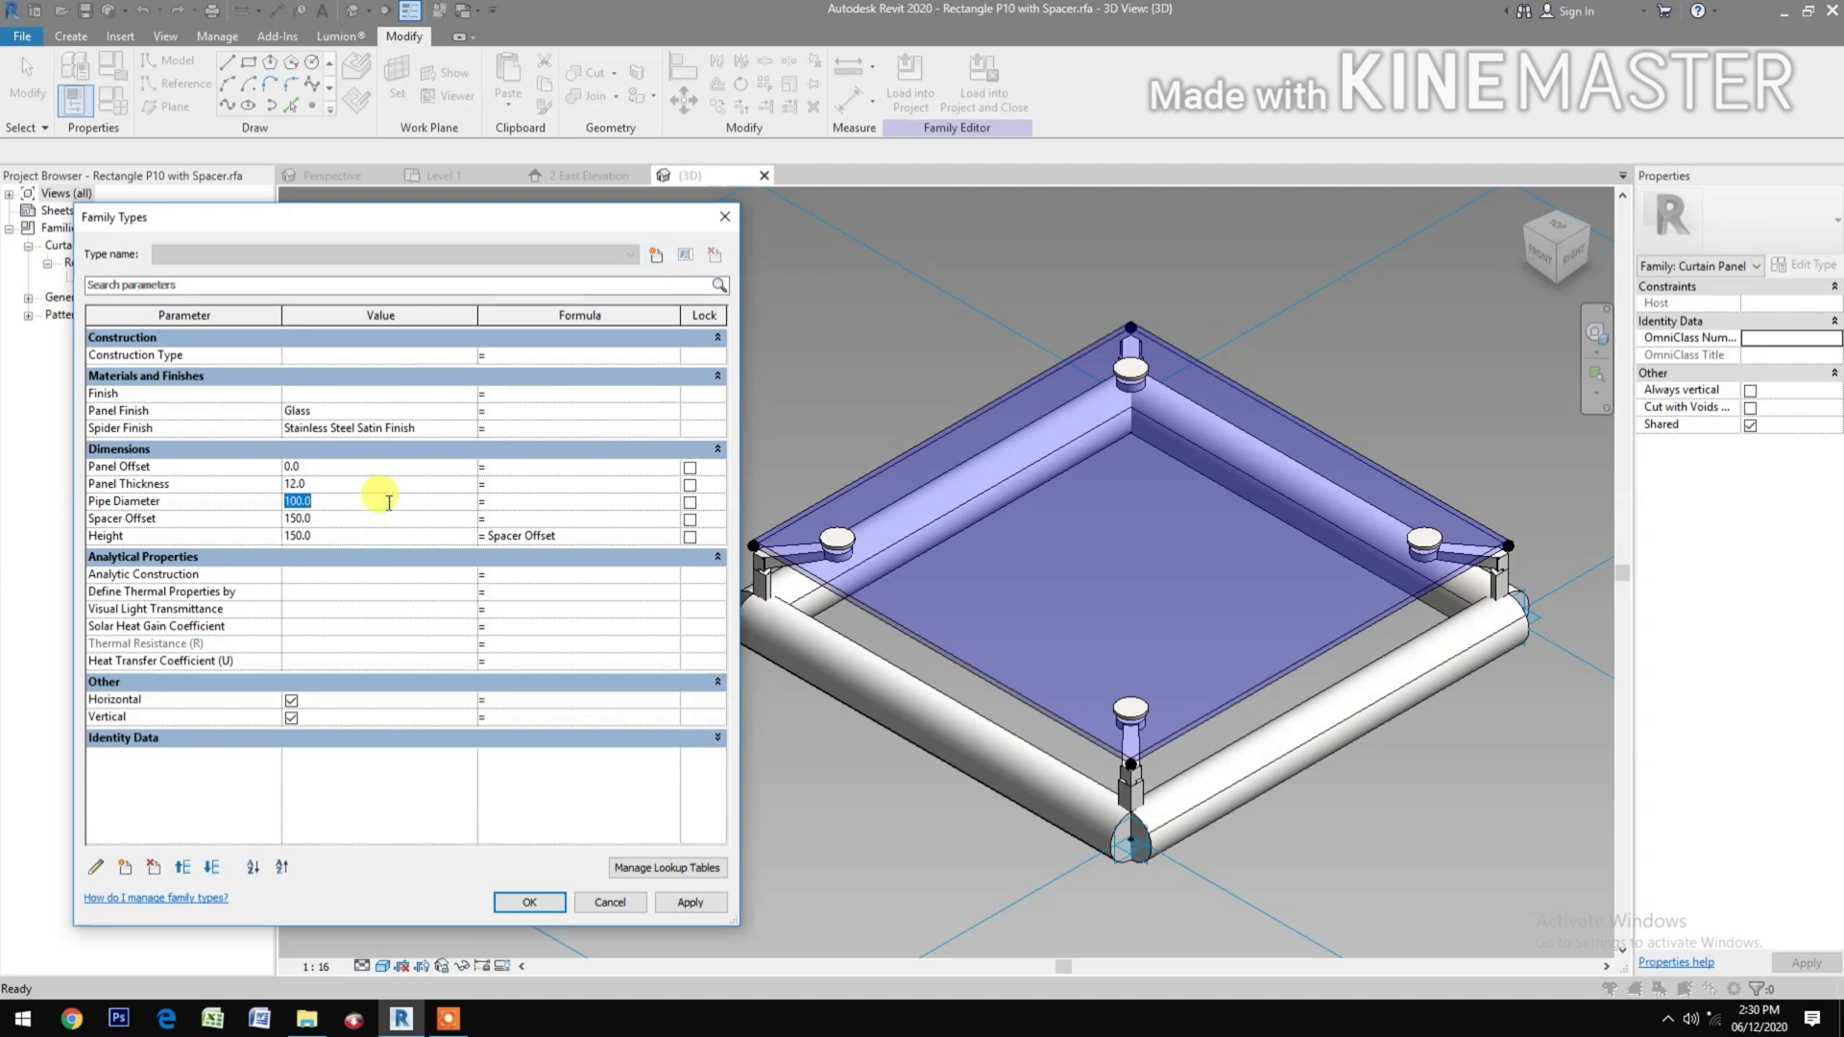
text(200)
click(690, 902)
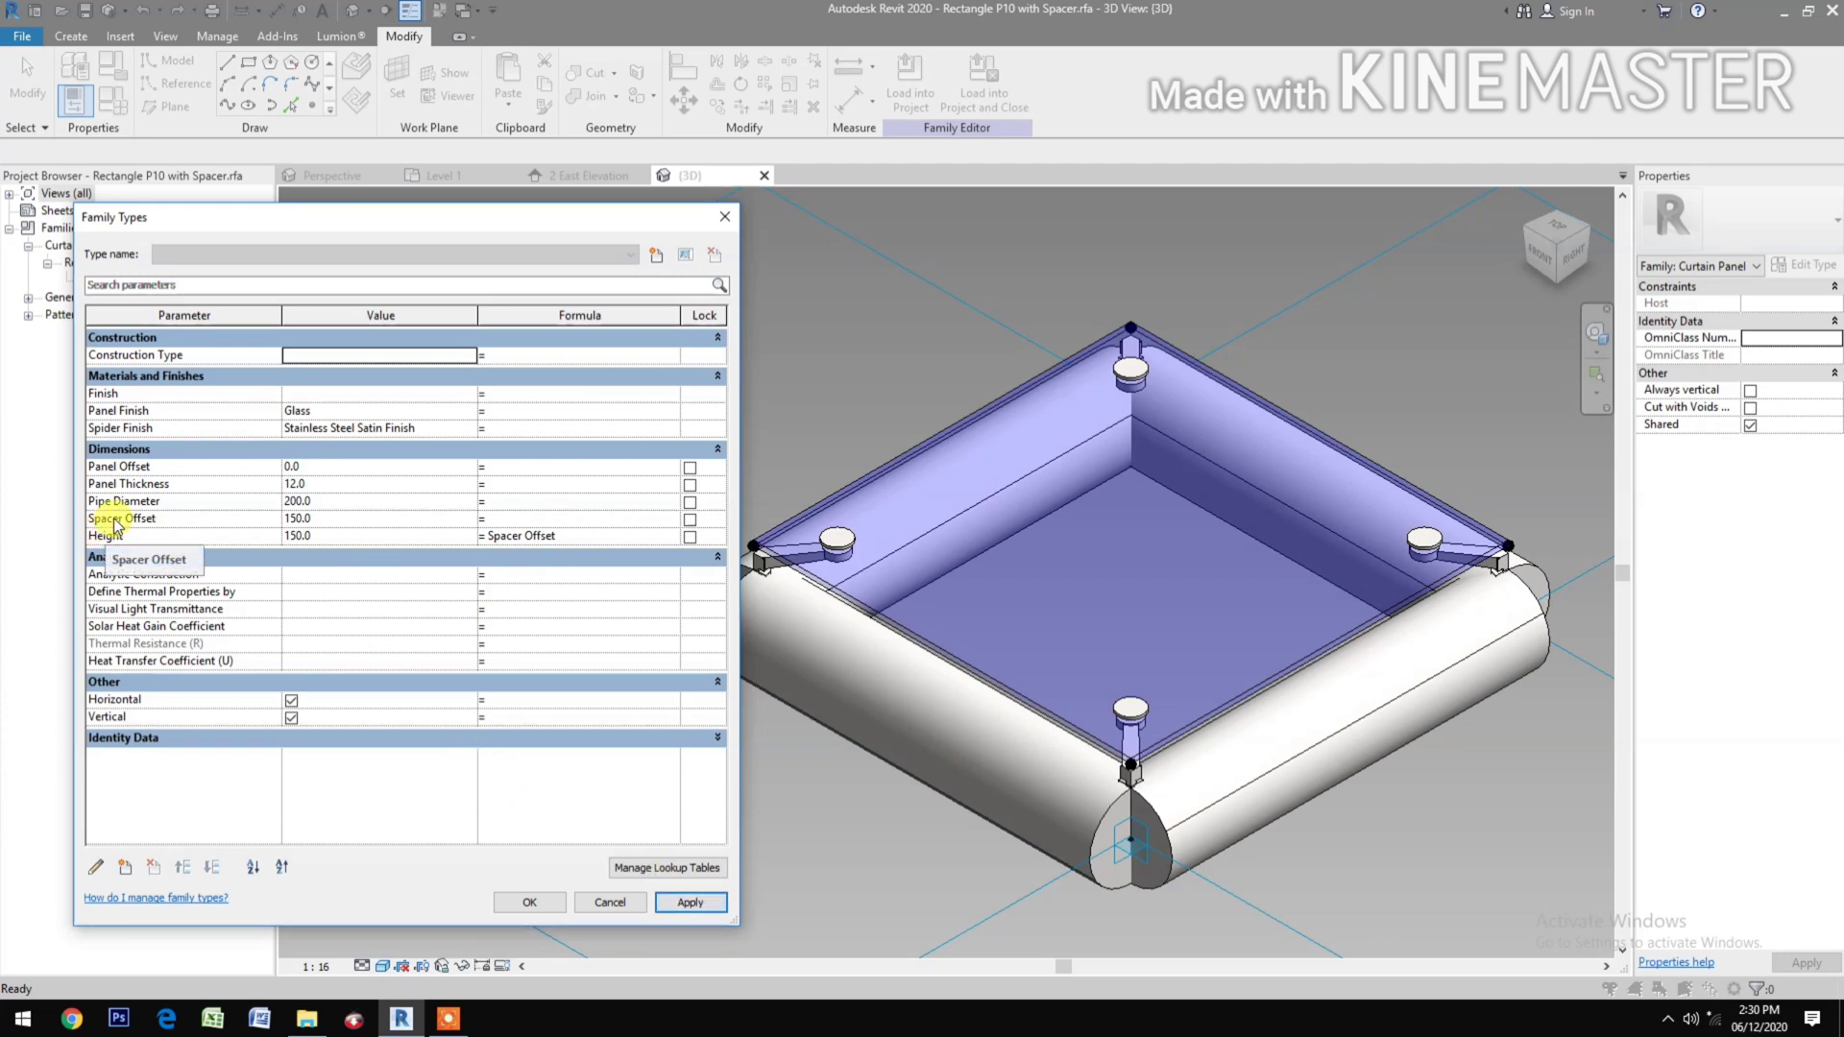
Set the Spacer Offset parameter to 300 and apply it to the panel family.
click(351, 519)
text(3)
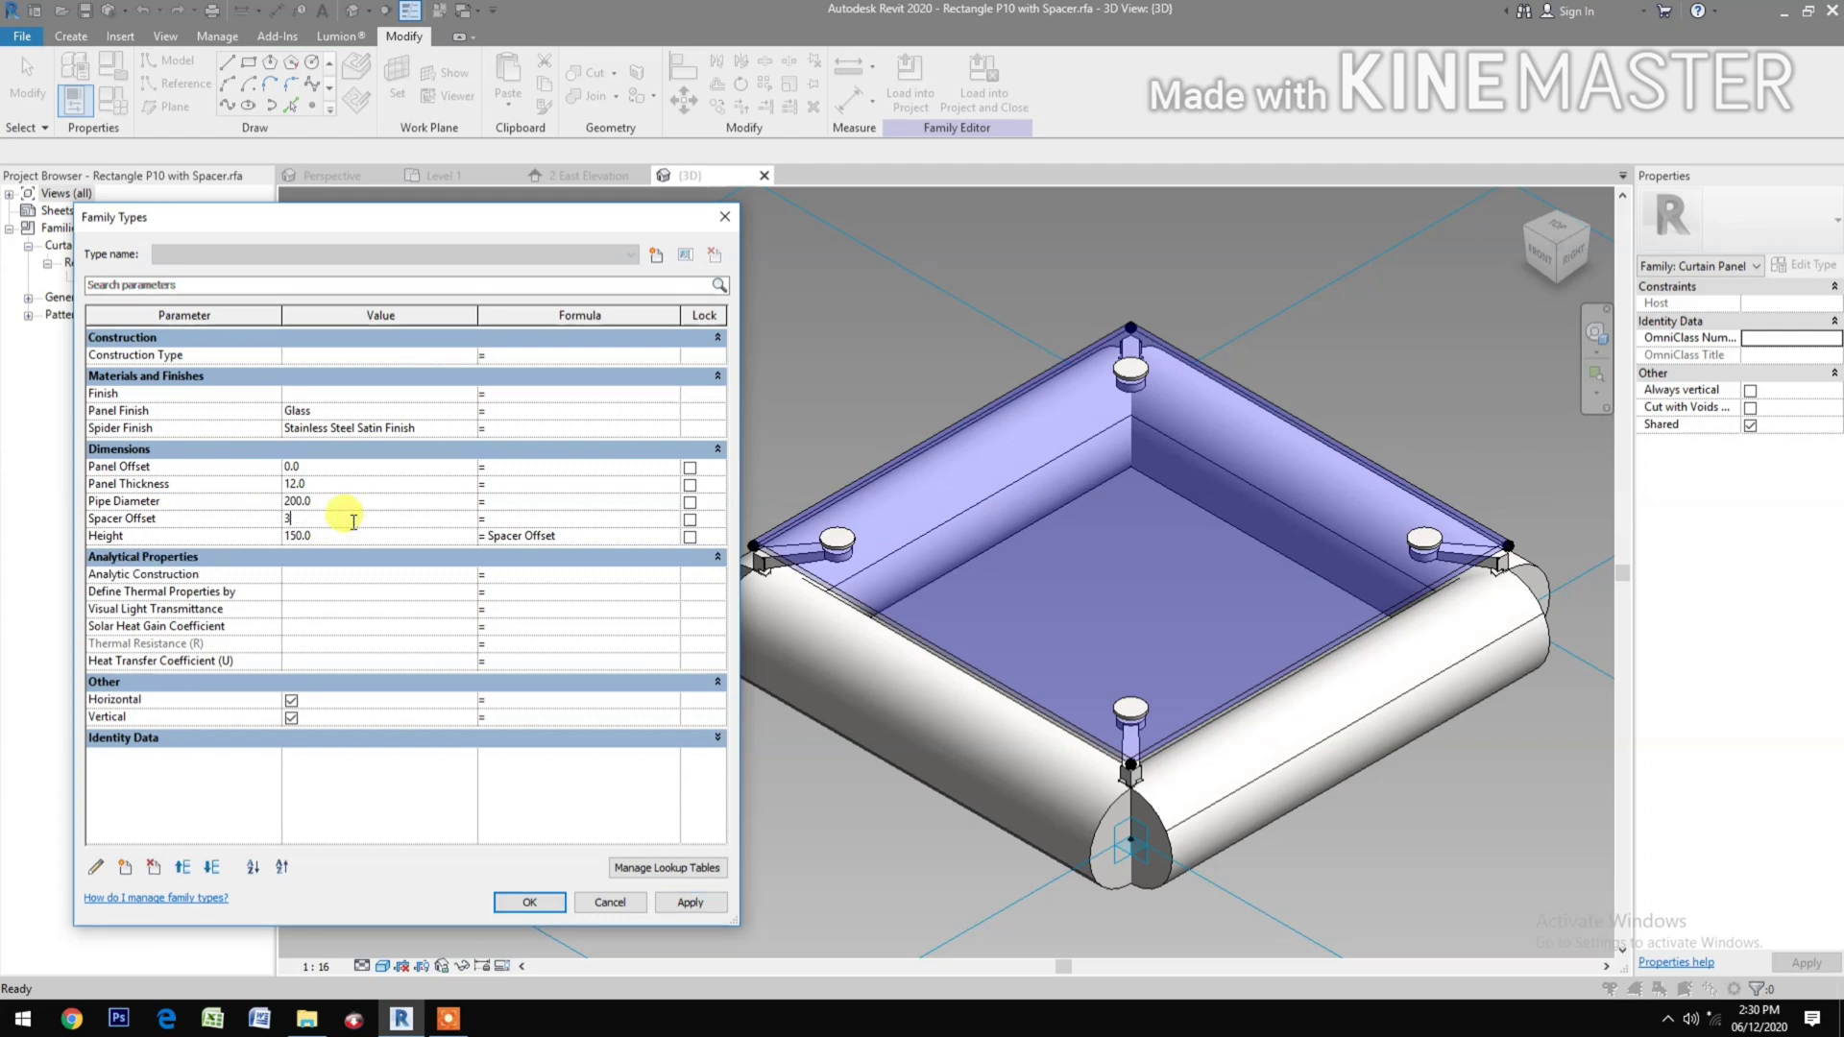
text(00)
click(689, 903)
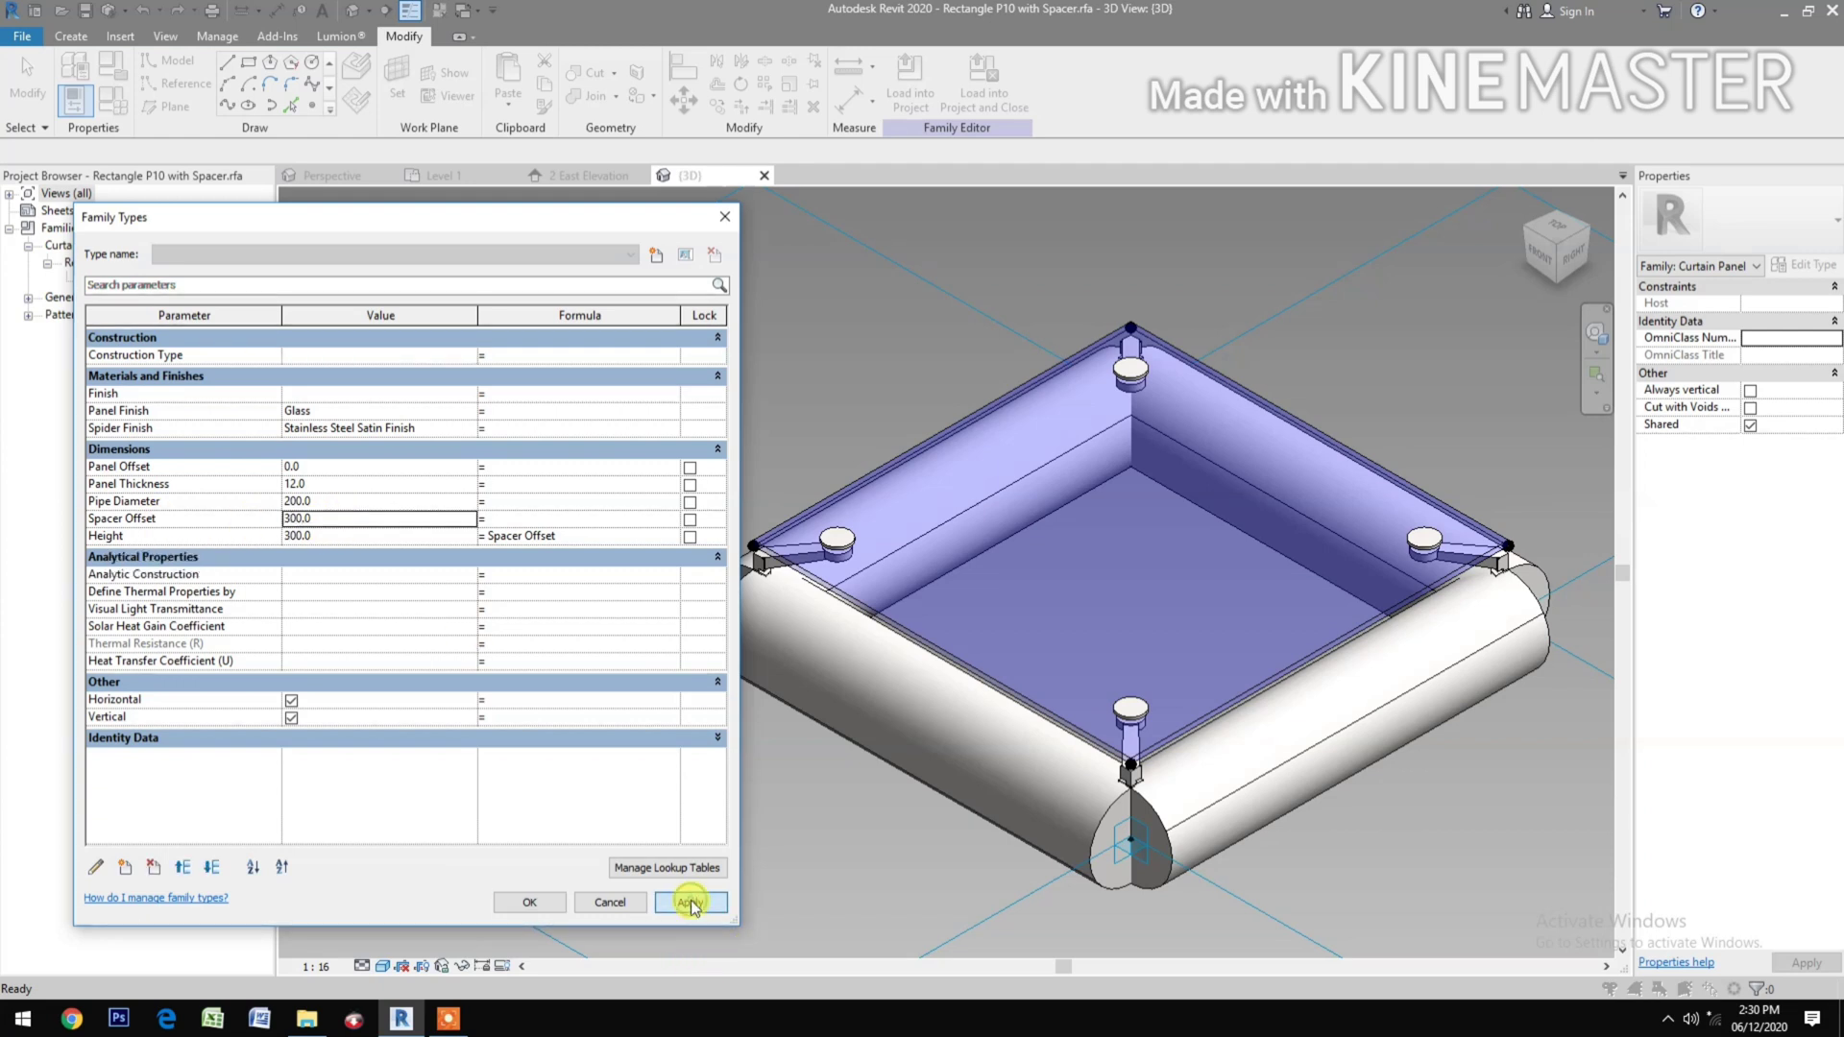
click(689, 903)
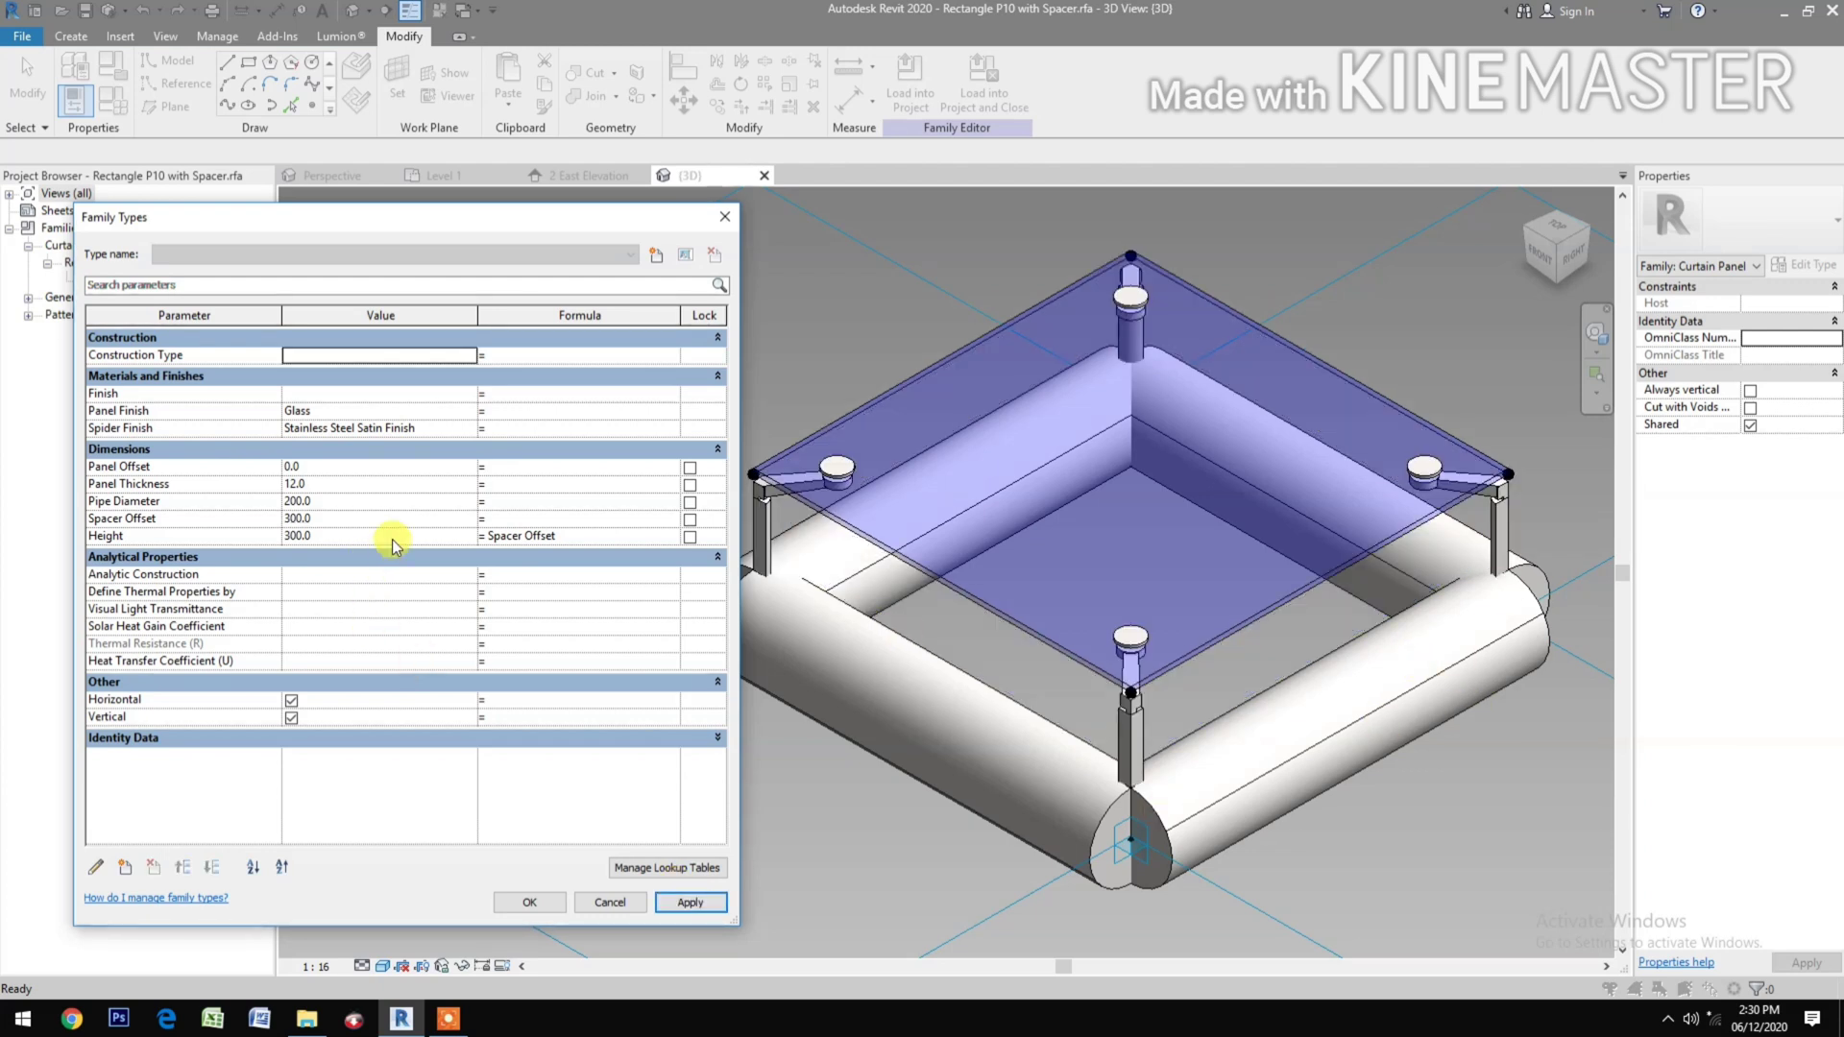
Set the Spacer Offset parameter to 250 and apply it to the panel family.
click(399, 519)
text(25)
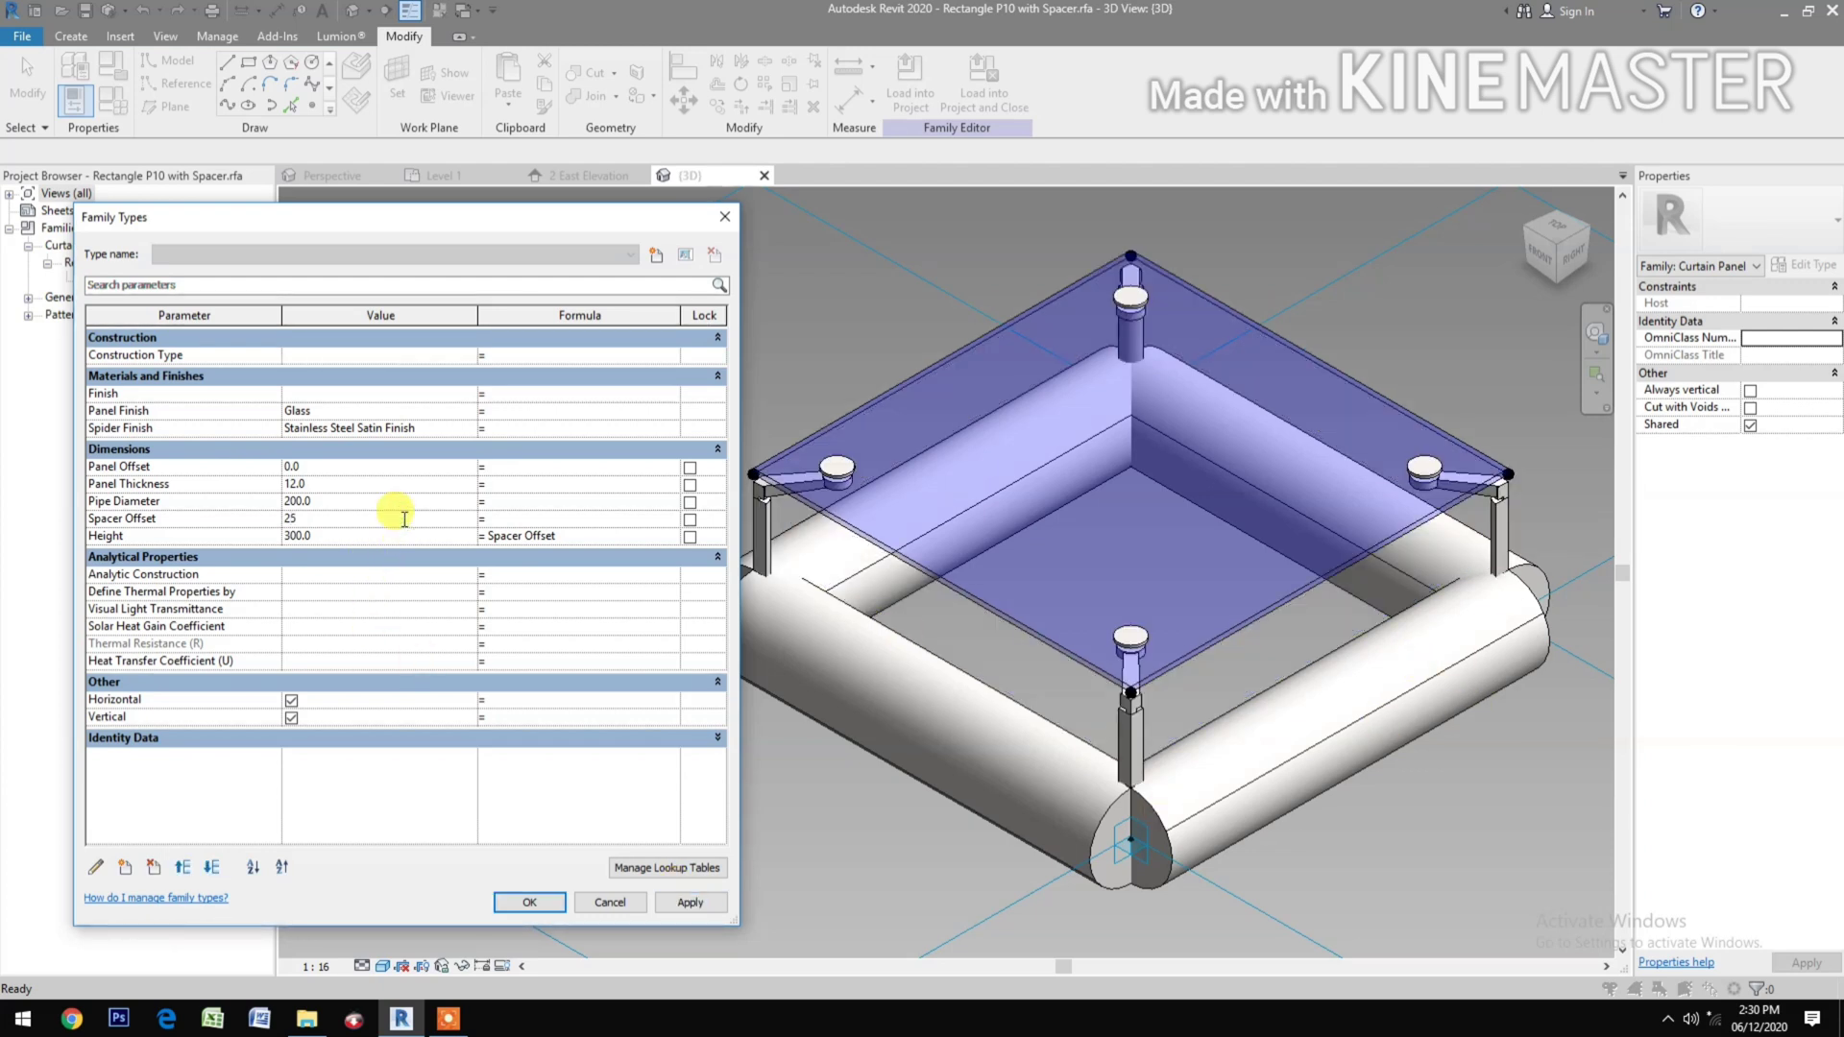
text(0)
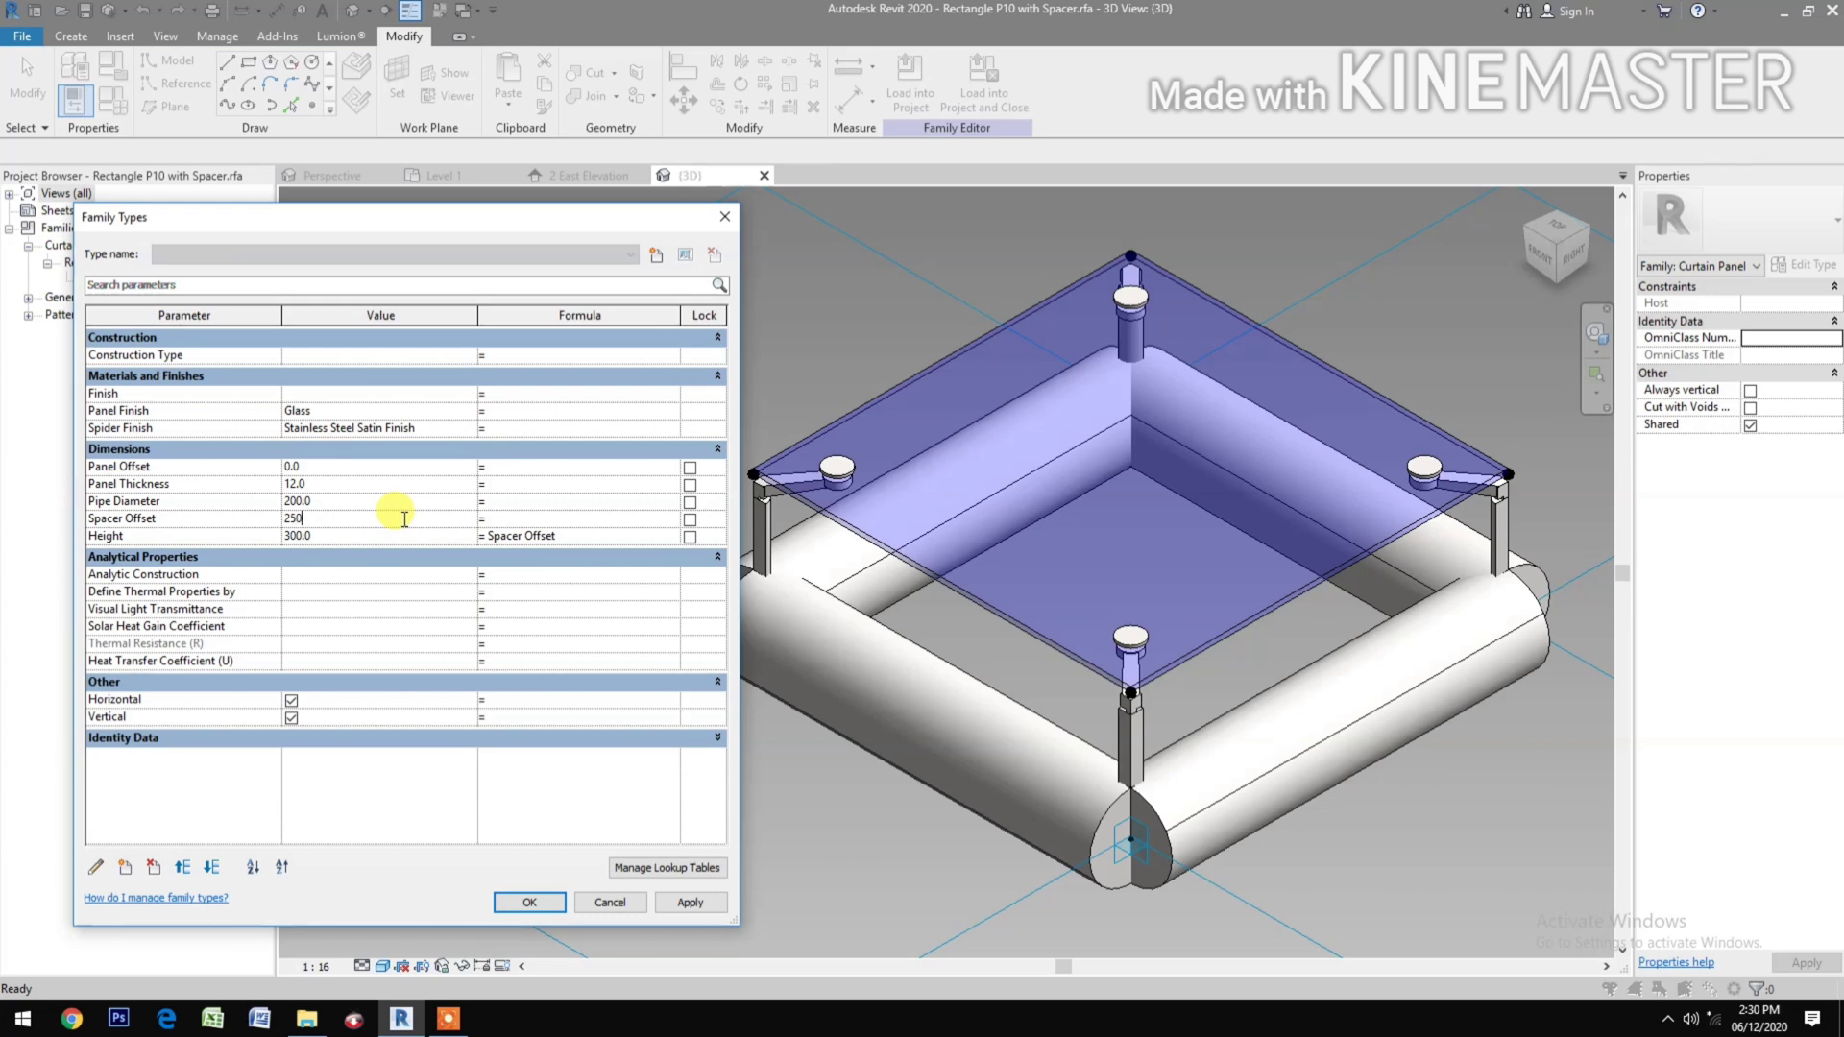
click(690, 903)
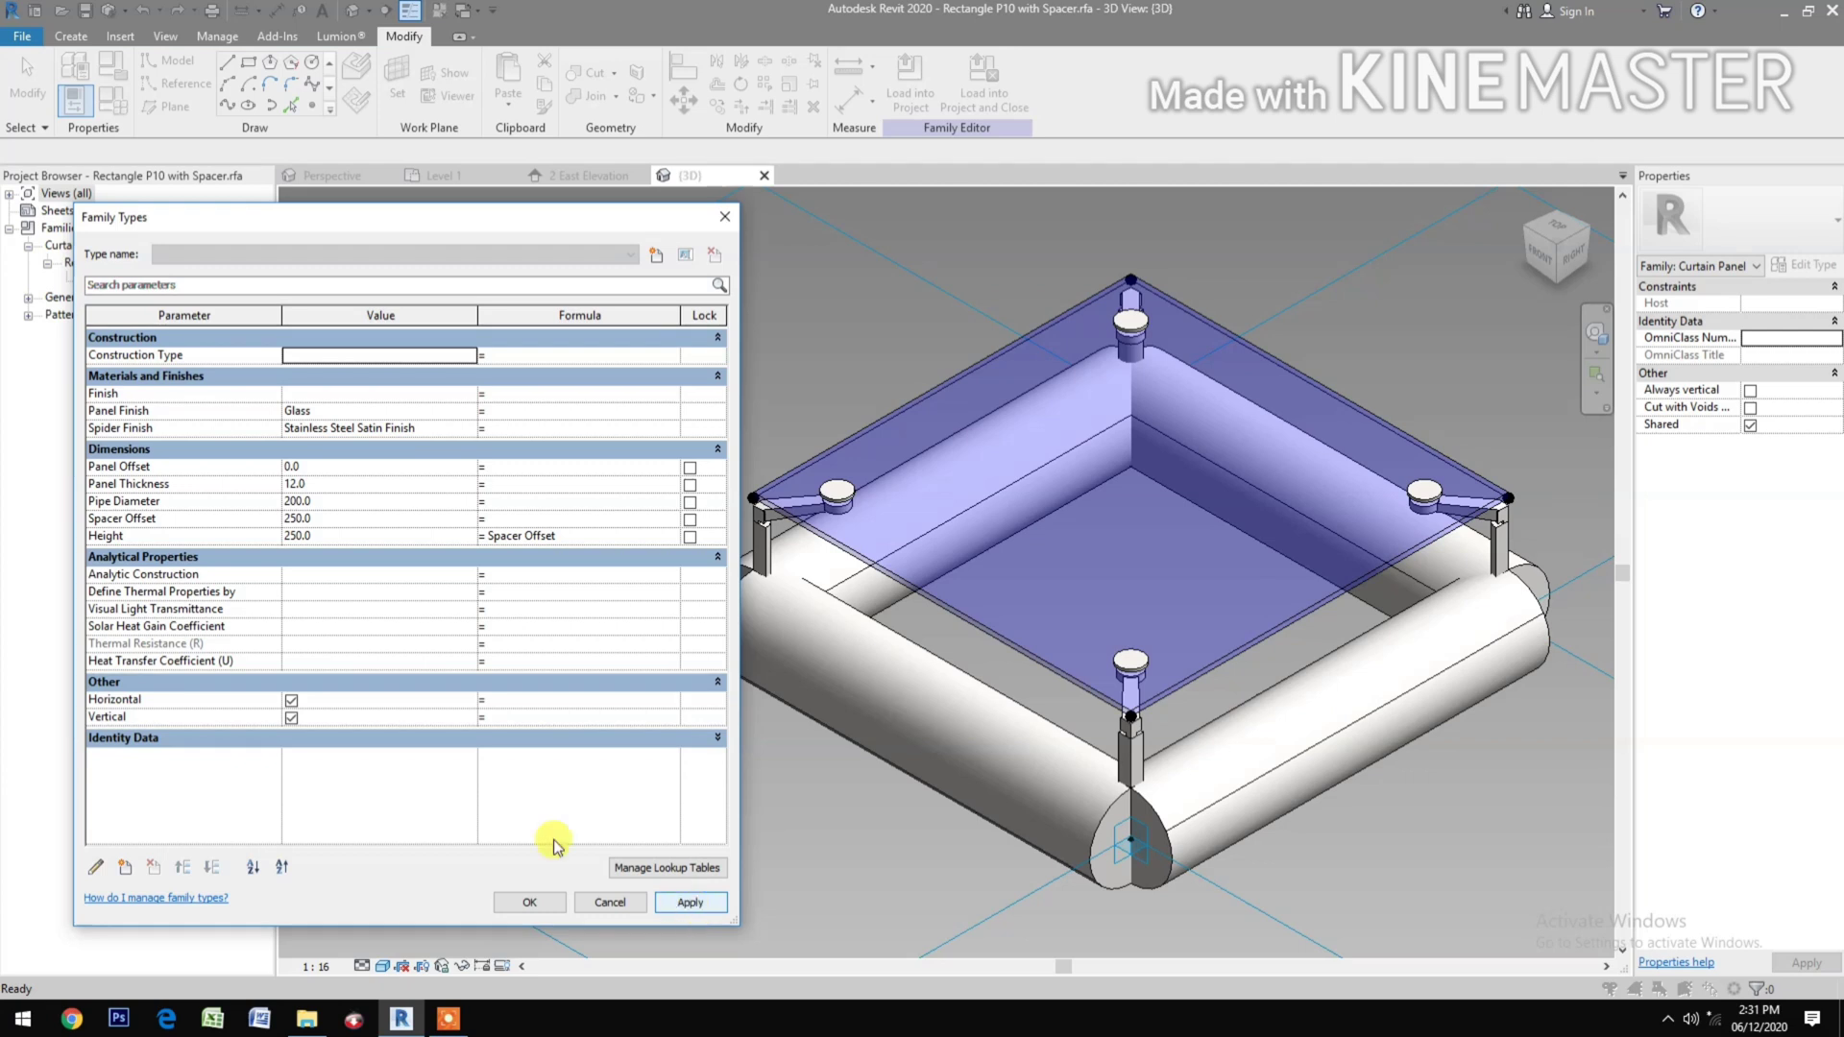
Set both the Pipe Diameter and the Spacer Offset to 150 and accept the family types.
click(361, 520)
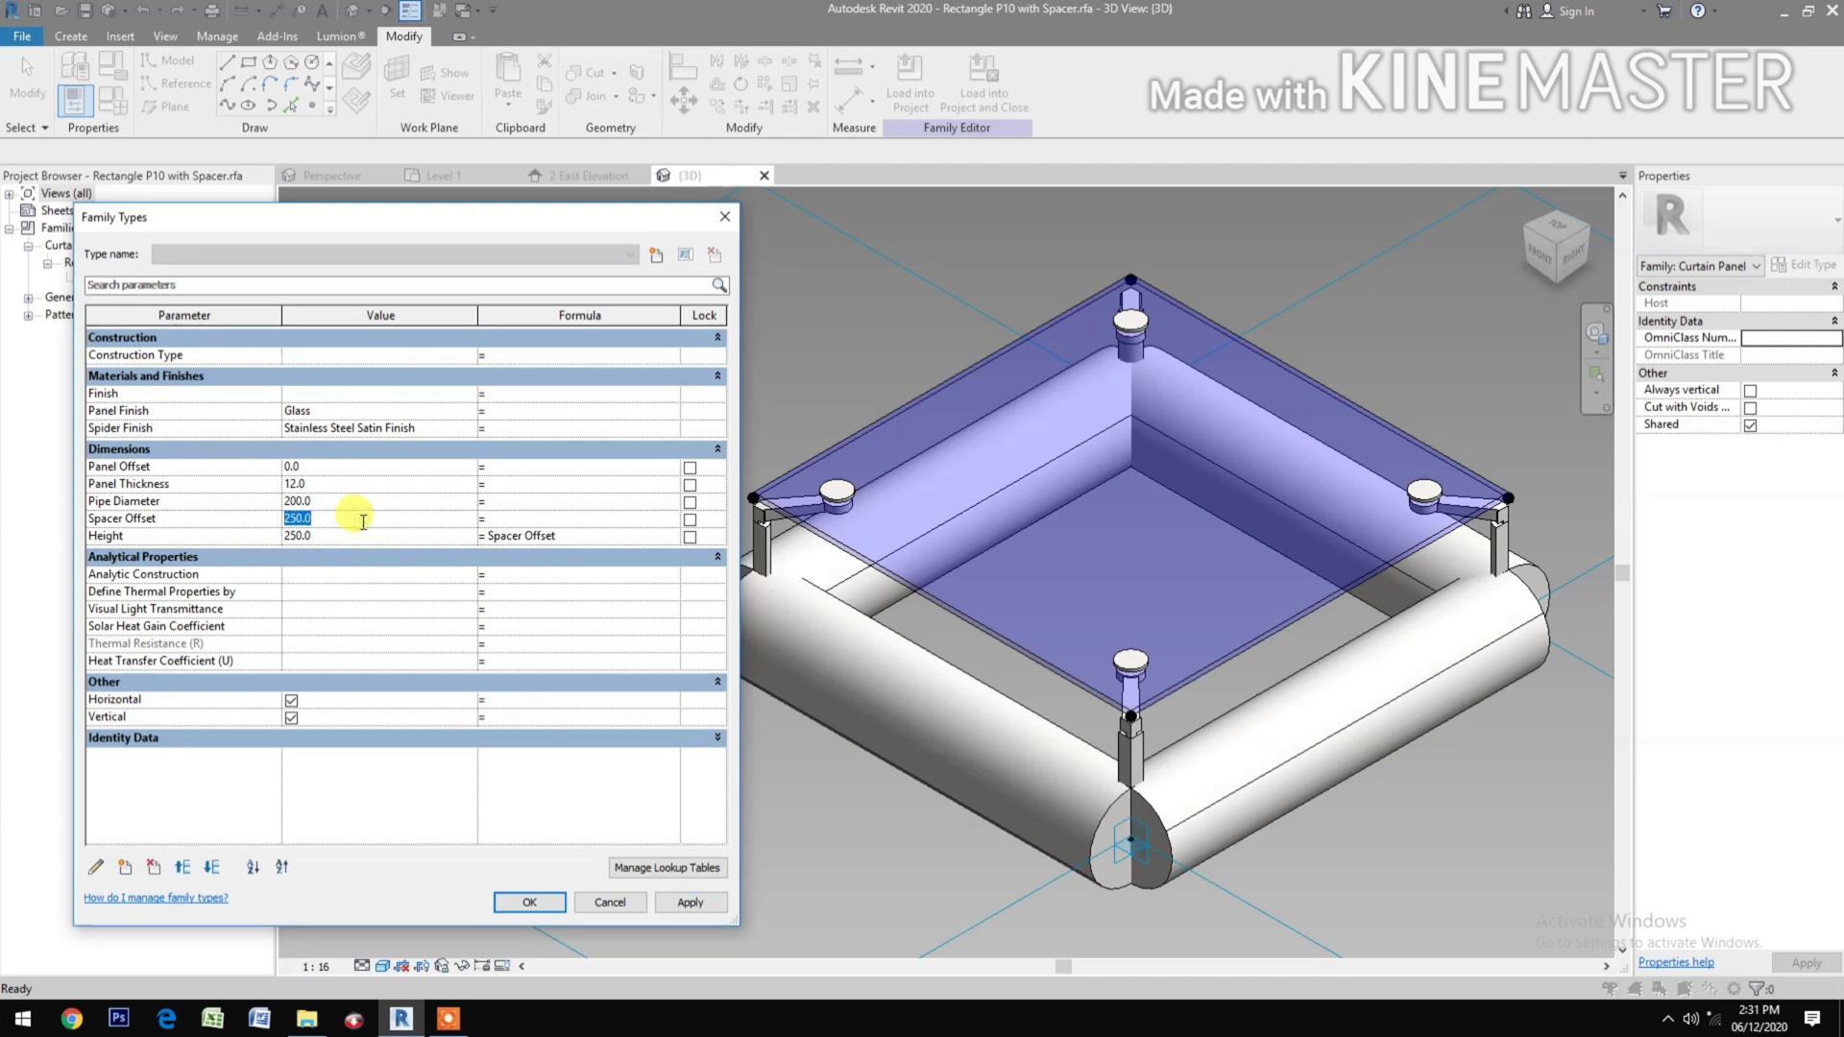
click(364, 502)
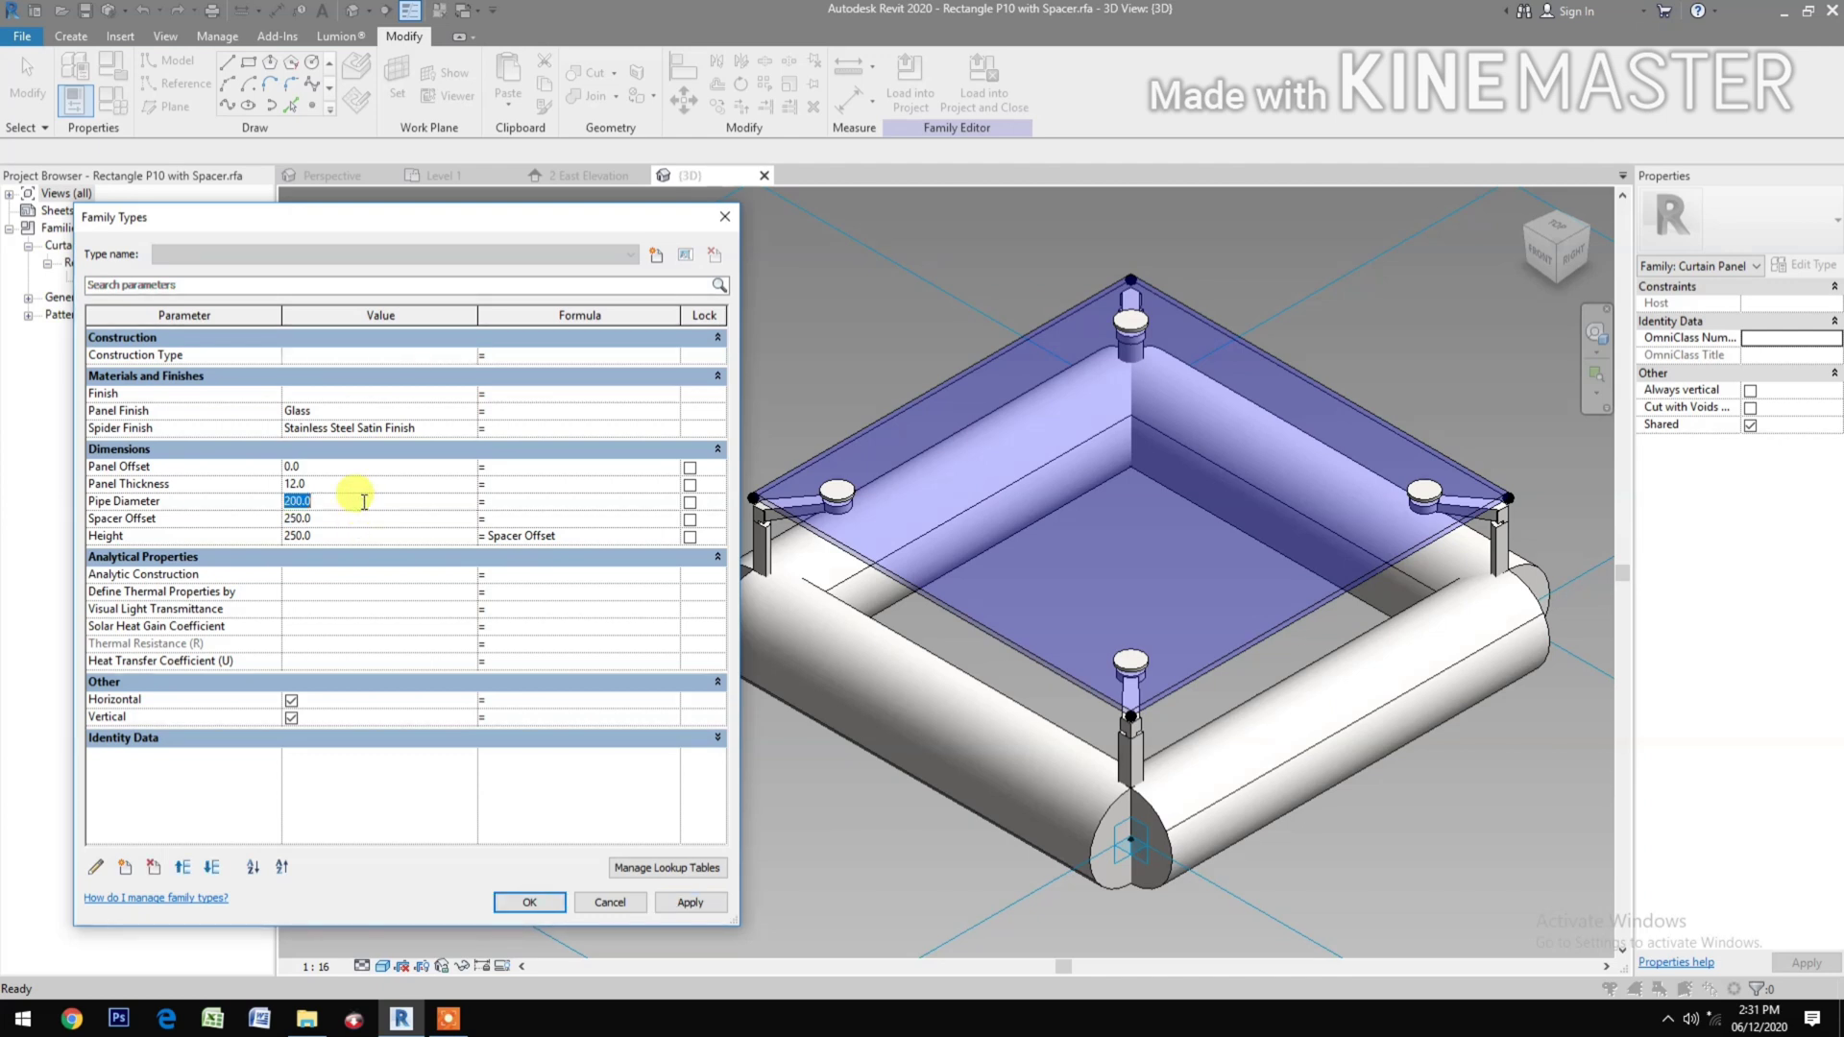
text(150)
click(688, 908)
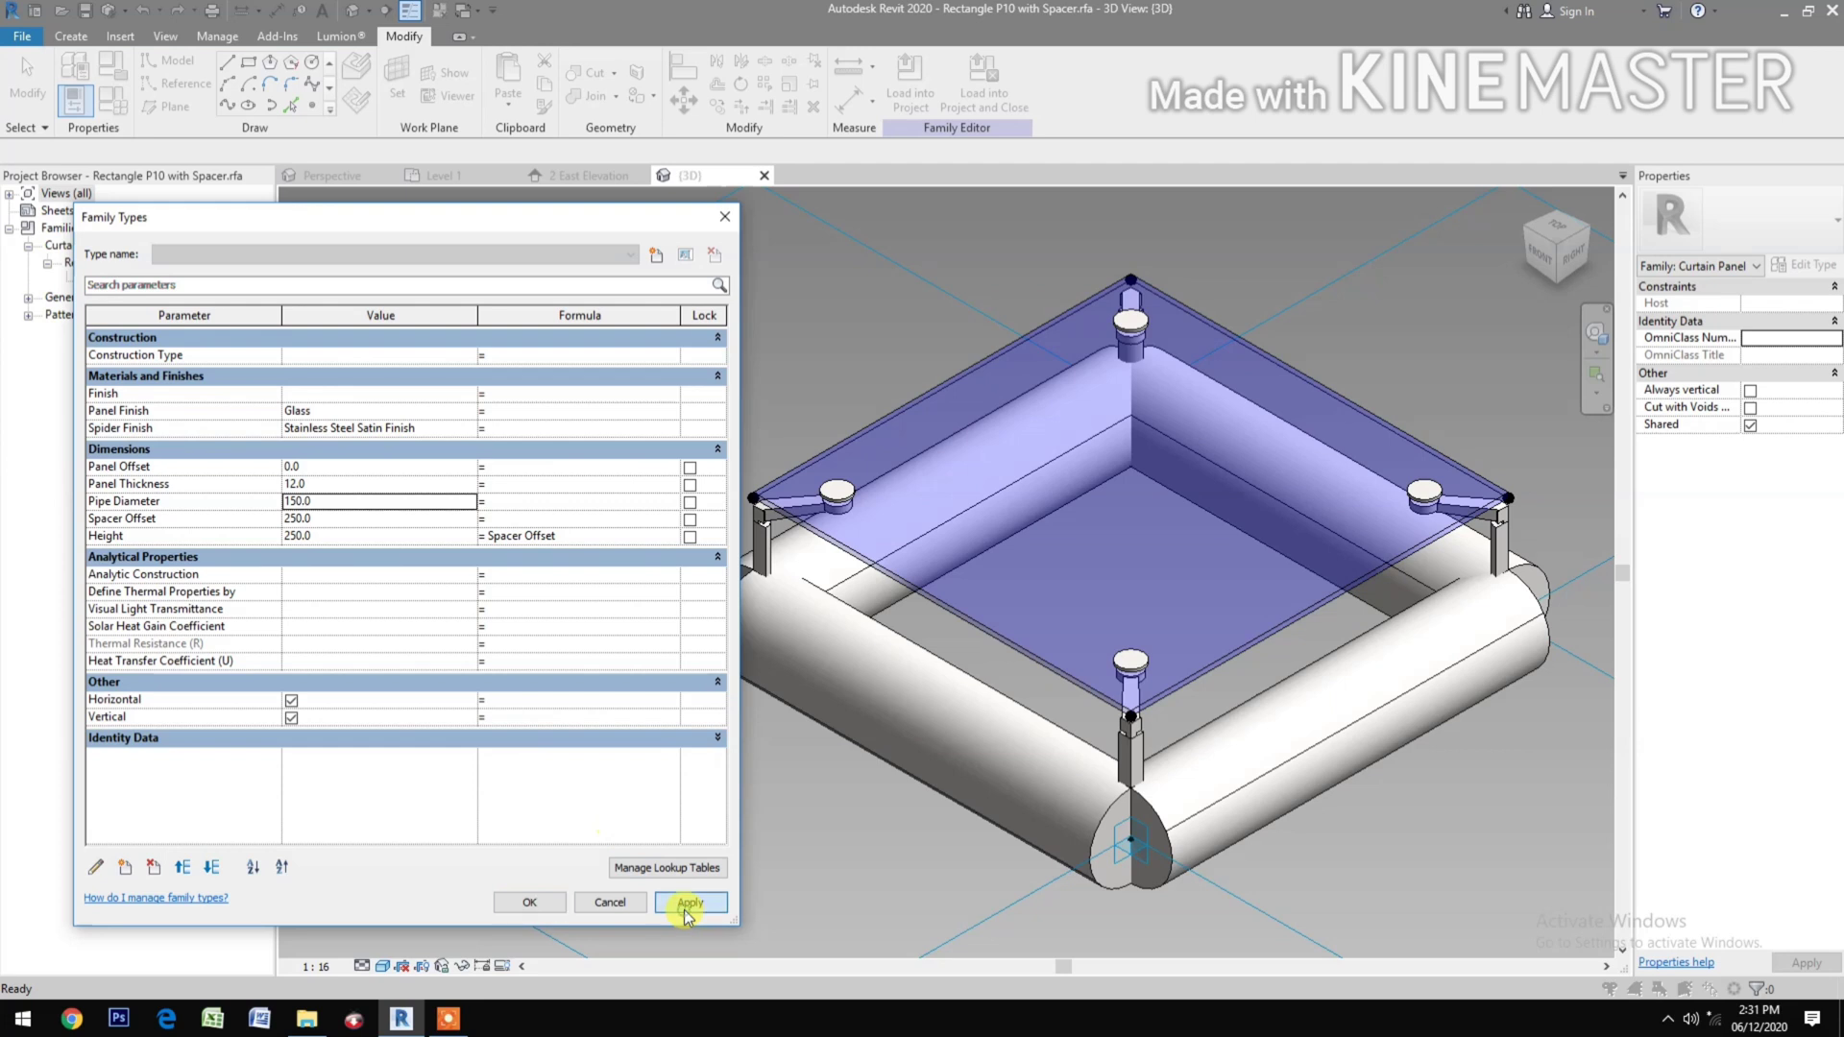
click(357, 521)
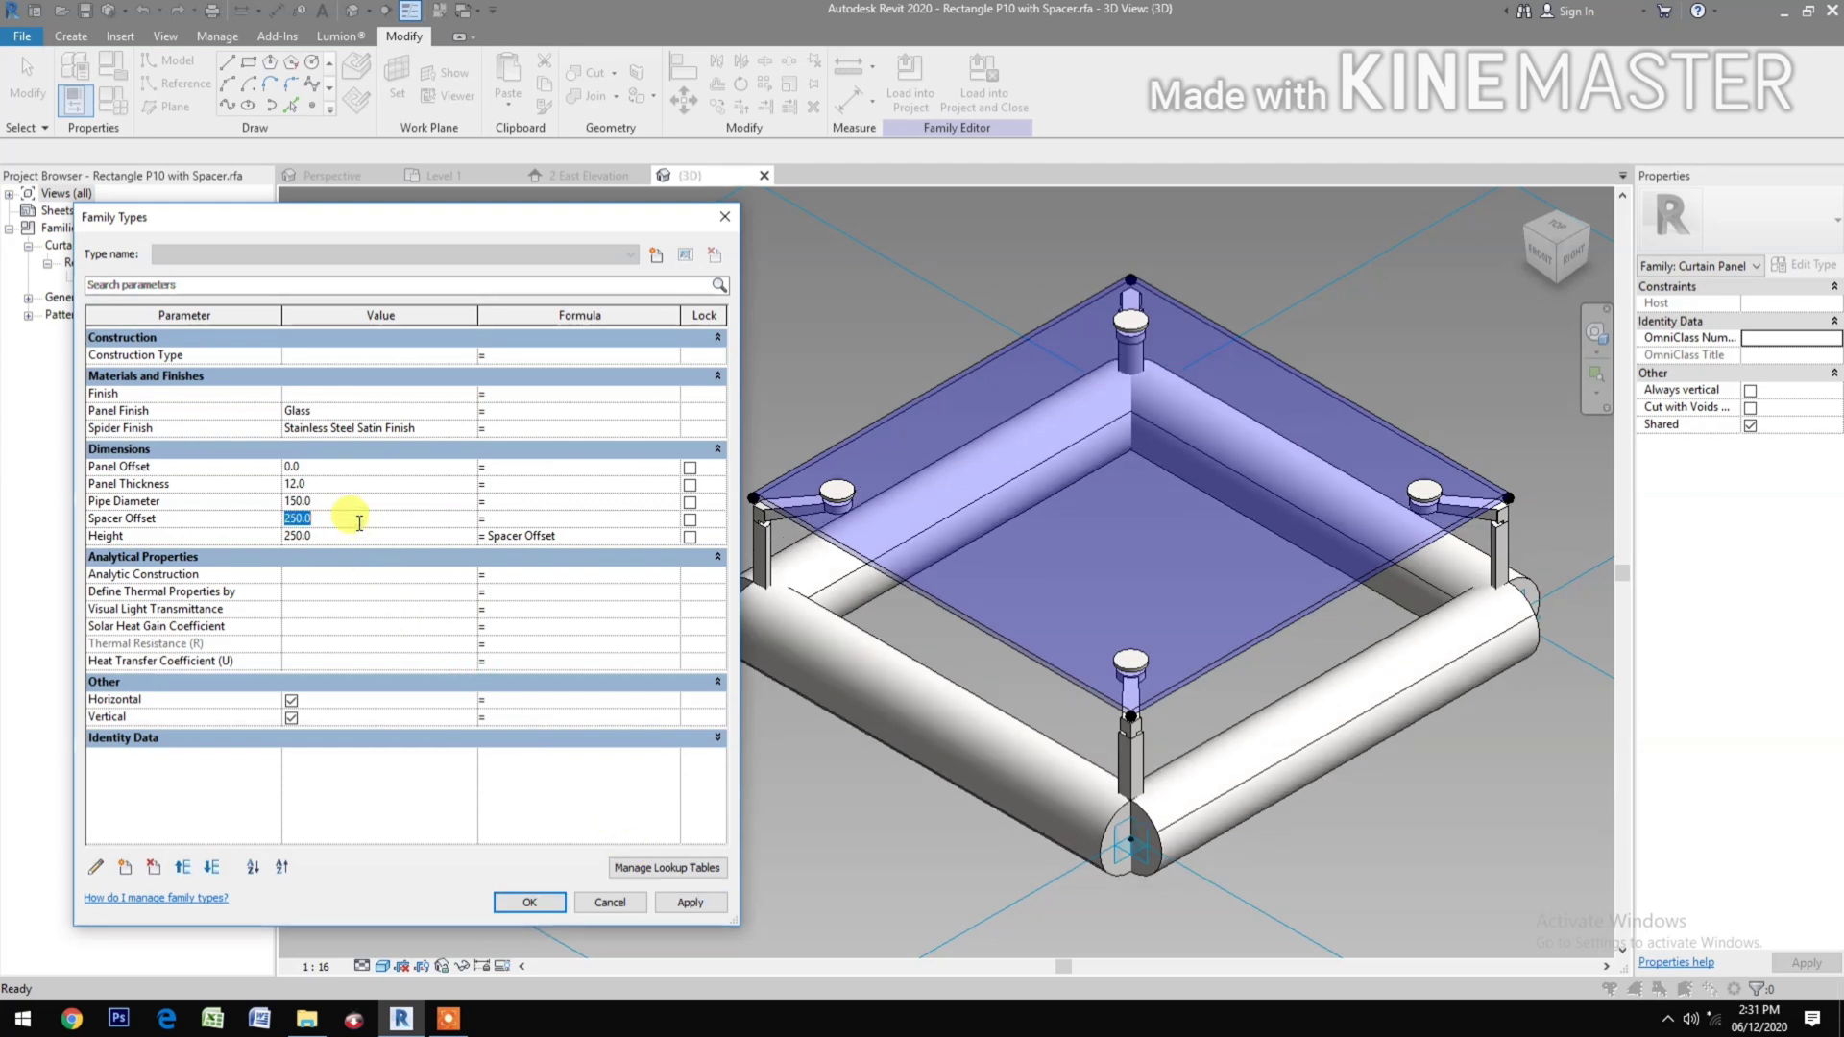
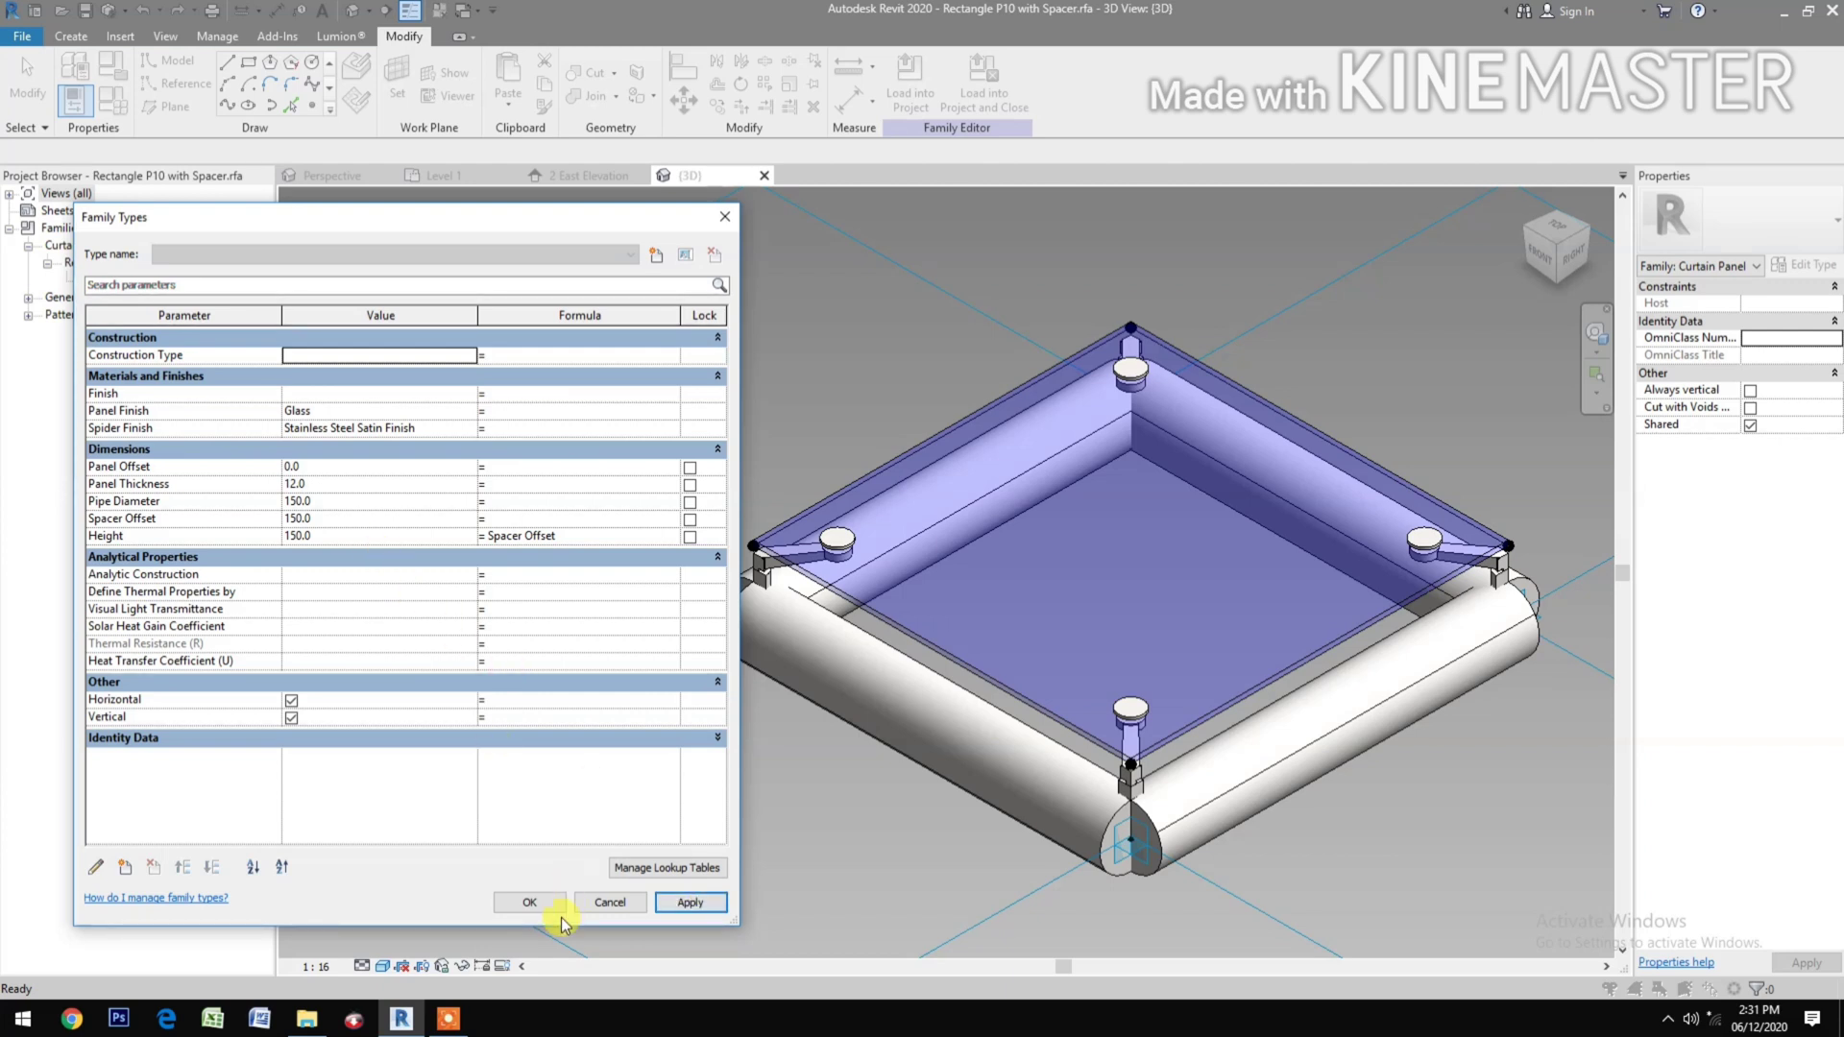
click(524, 904)
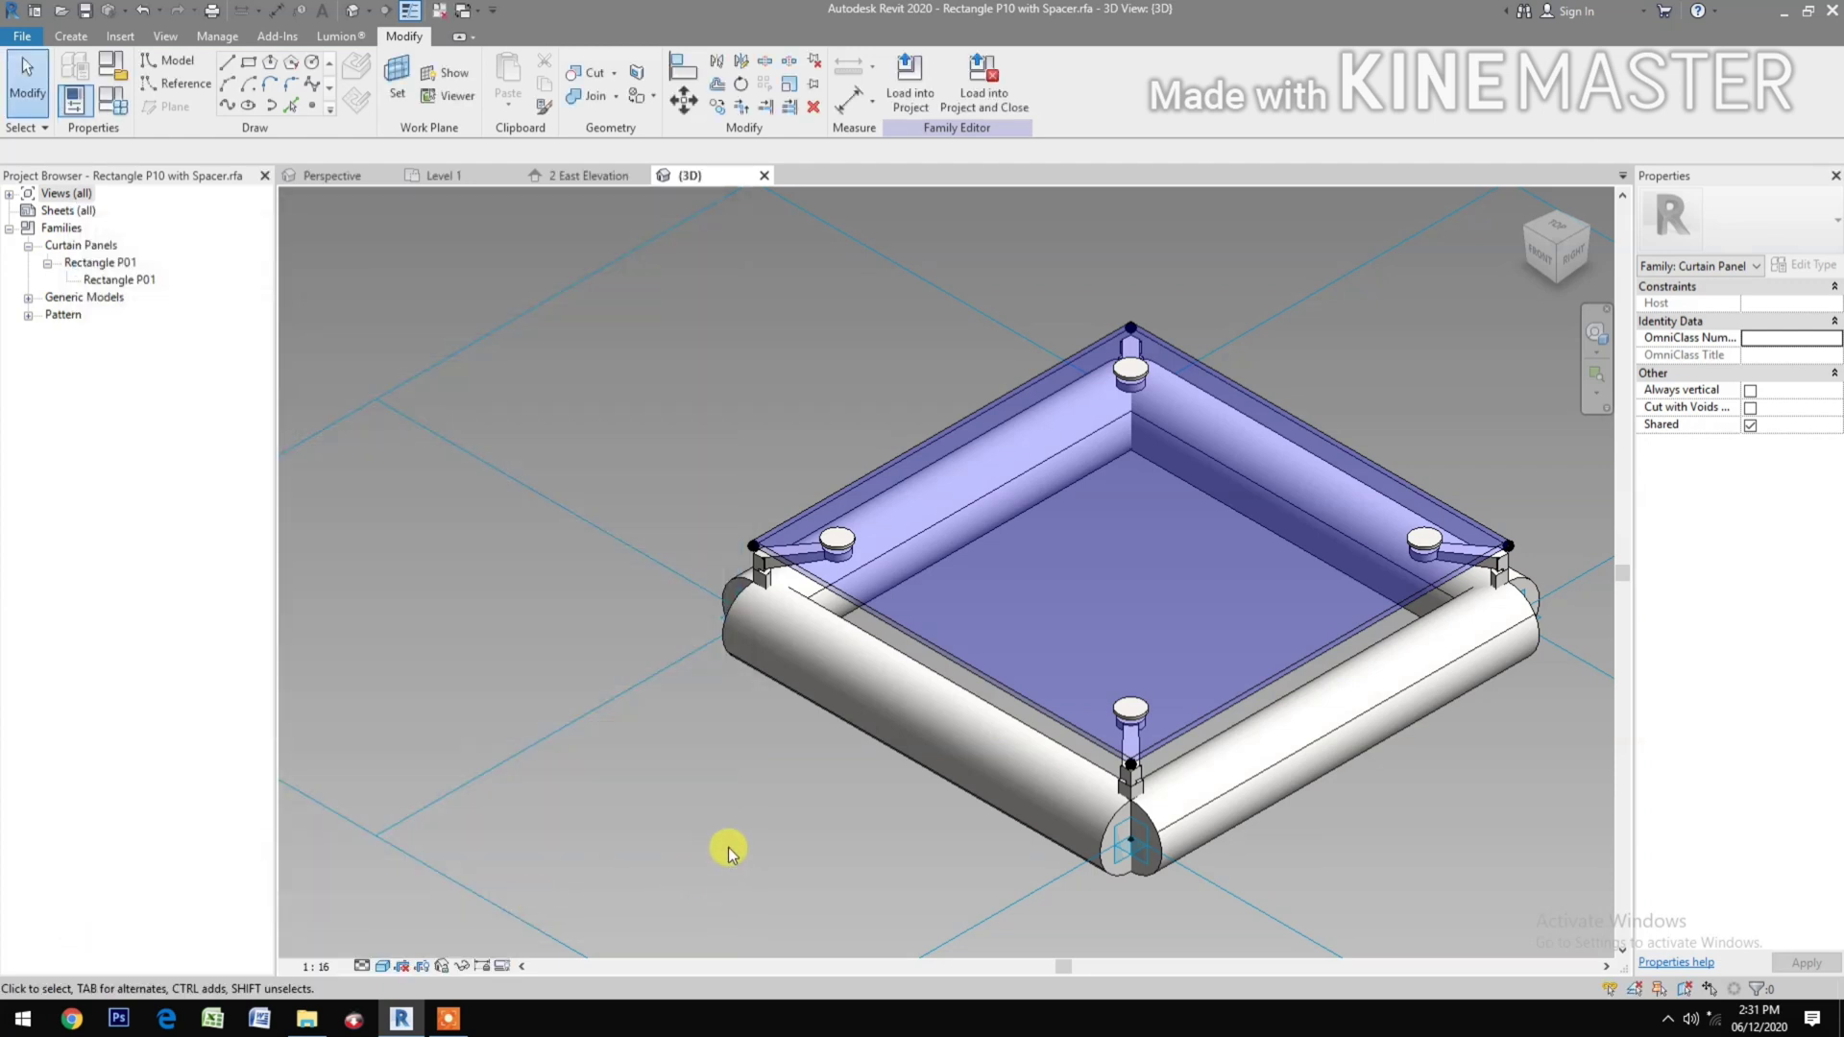
Start saving the panel family as a new family file, with the Desktop as the destination folder.
middle_drag(839, 823, 605, 811)
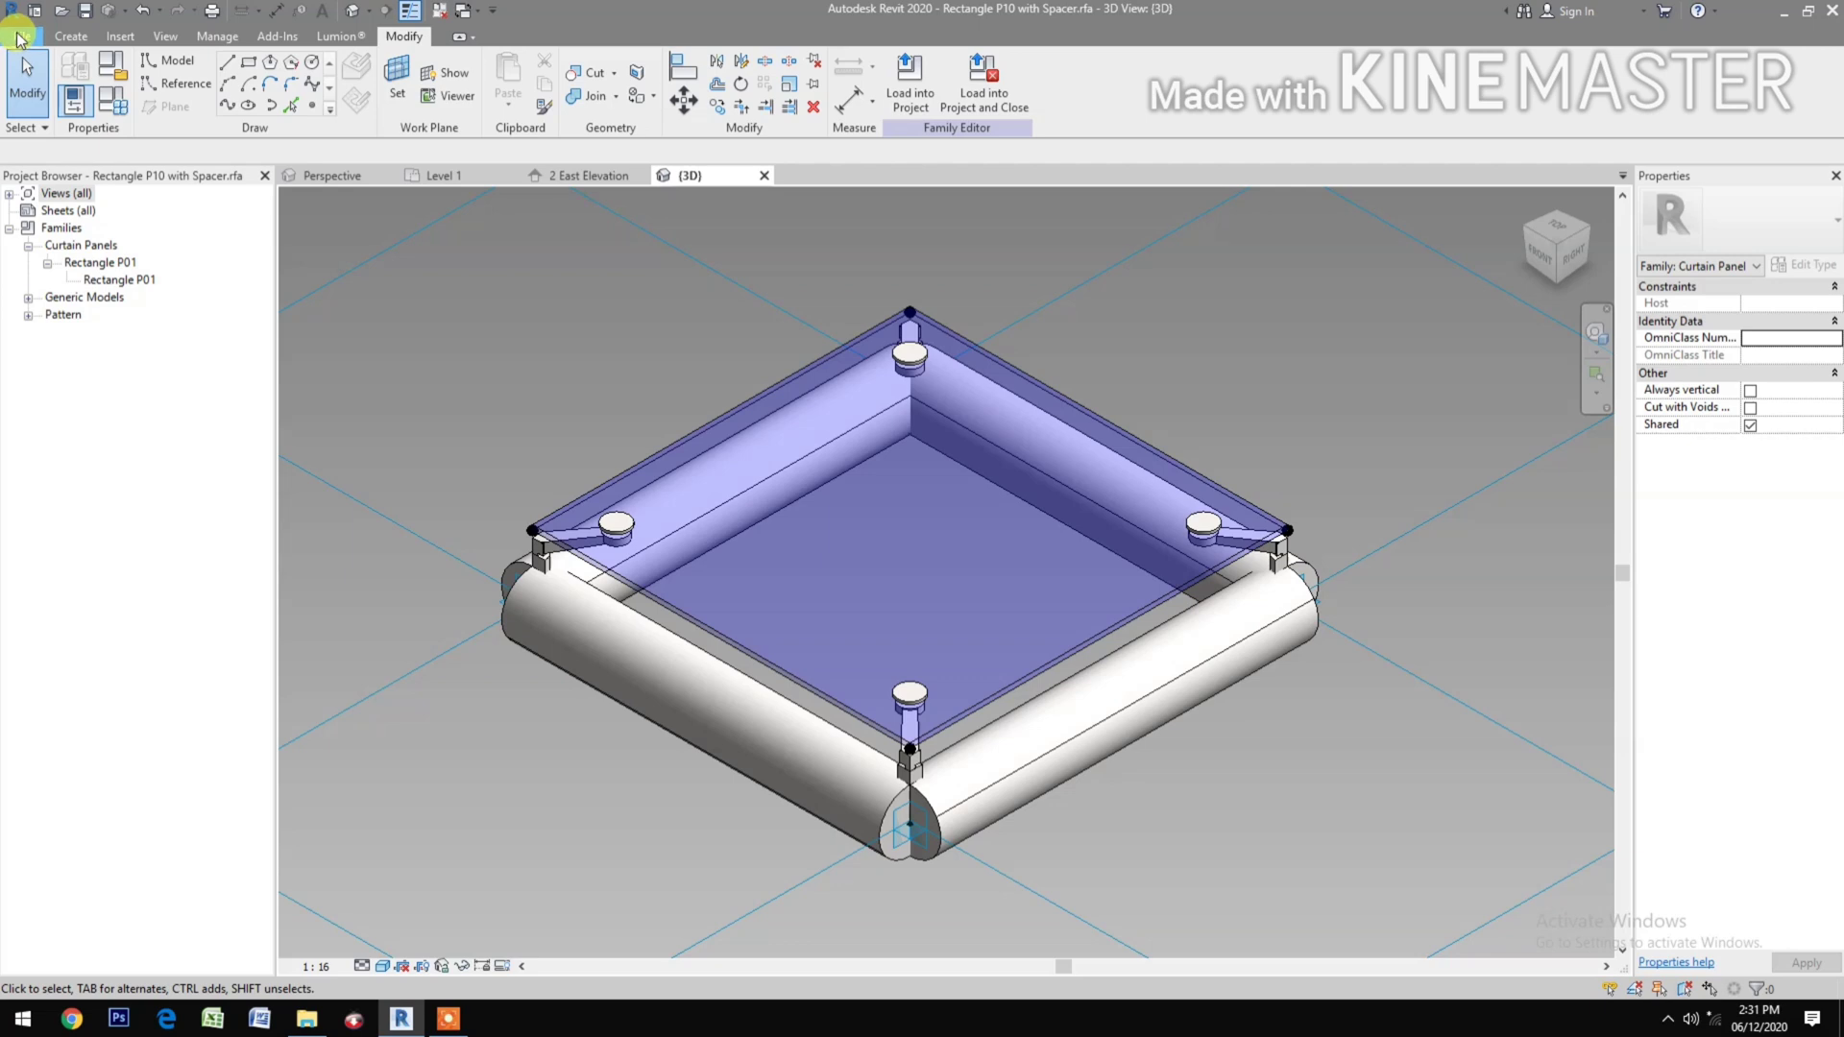
click(19, 37)
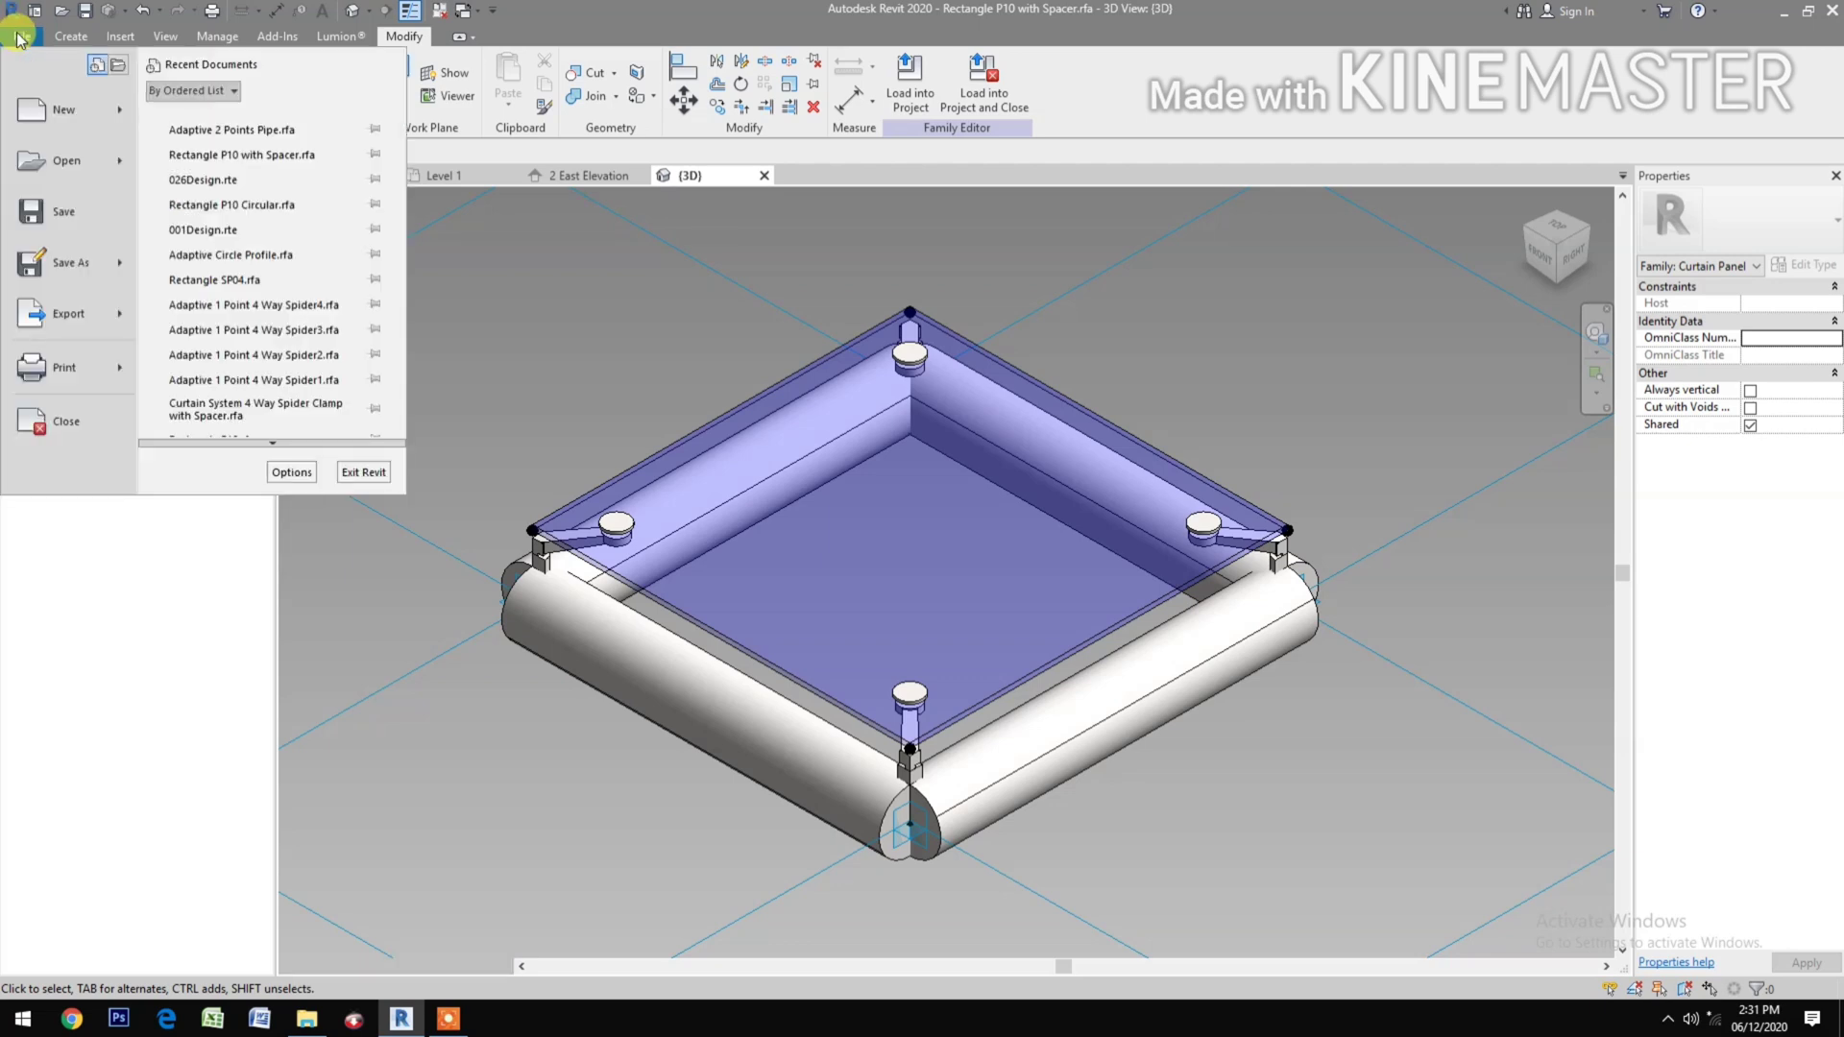
click(20, 37)
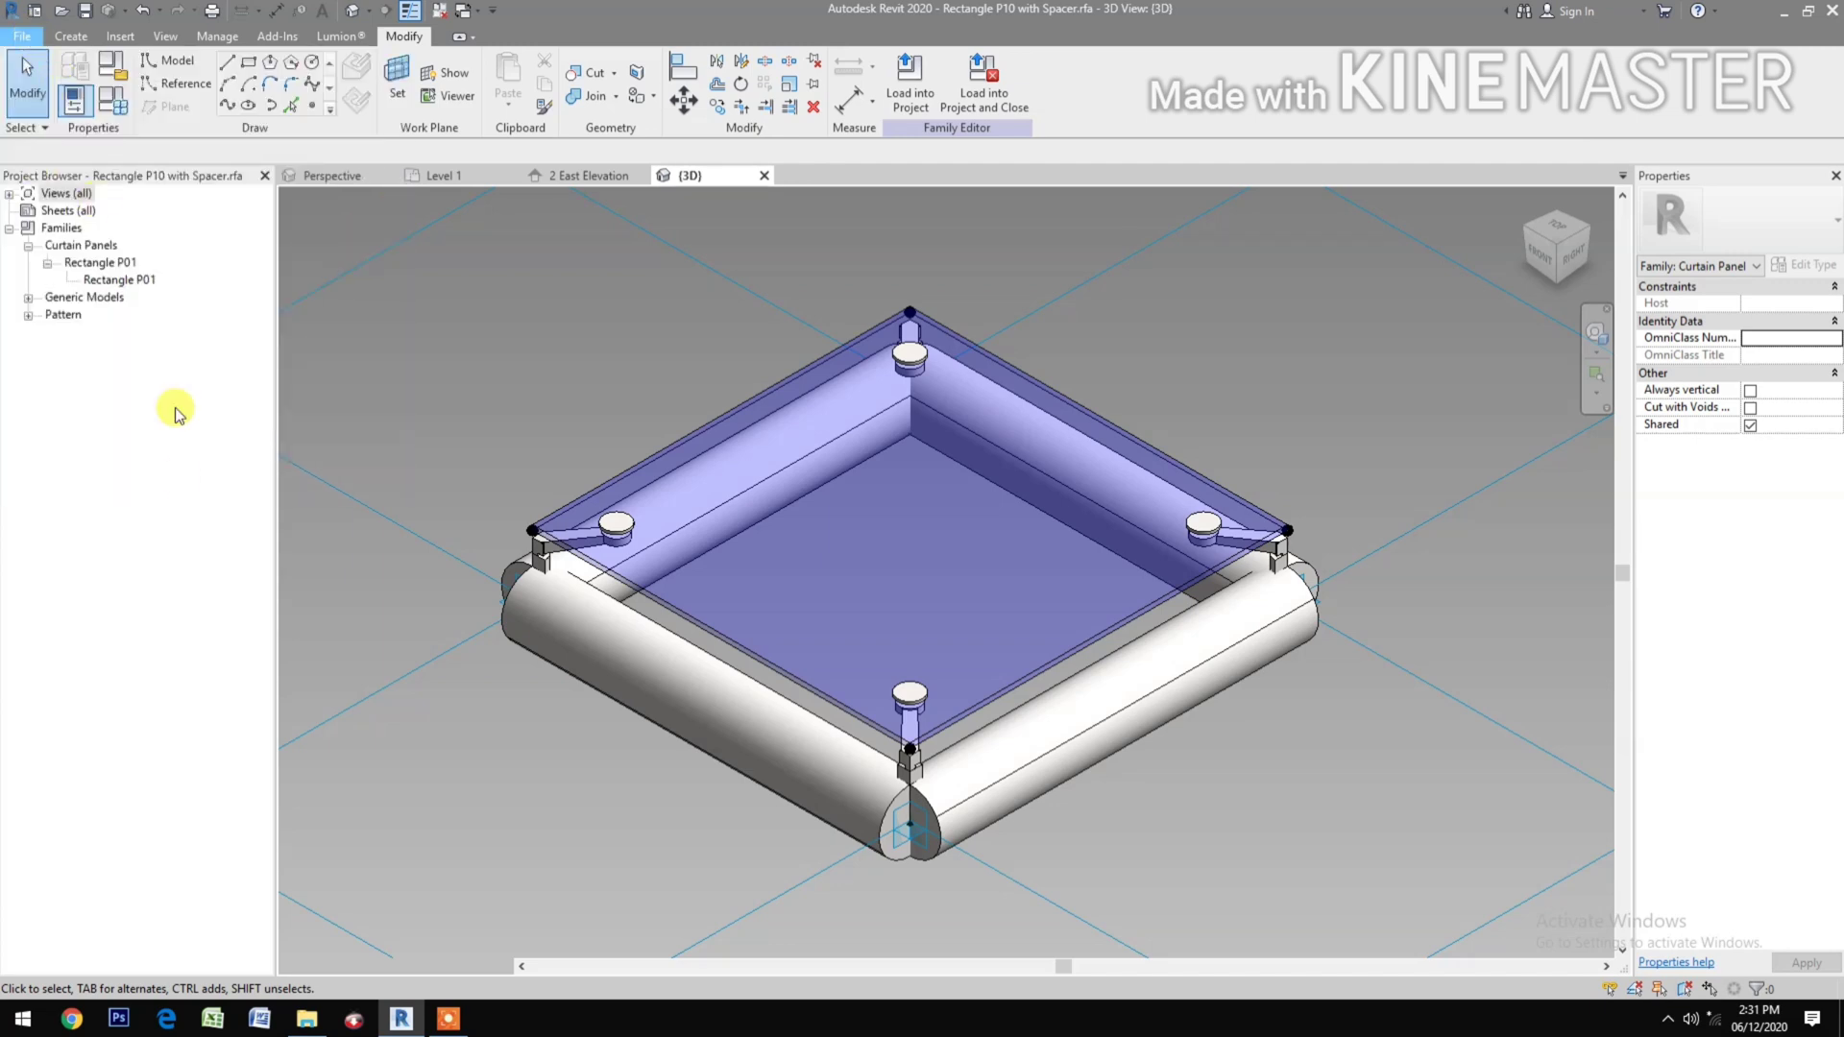
click(17, 36)
click(110, 269)
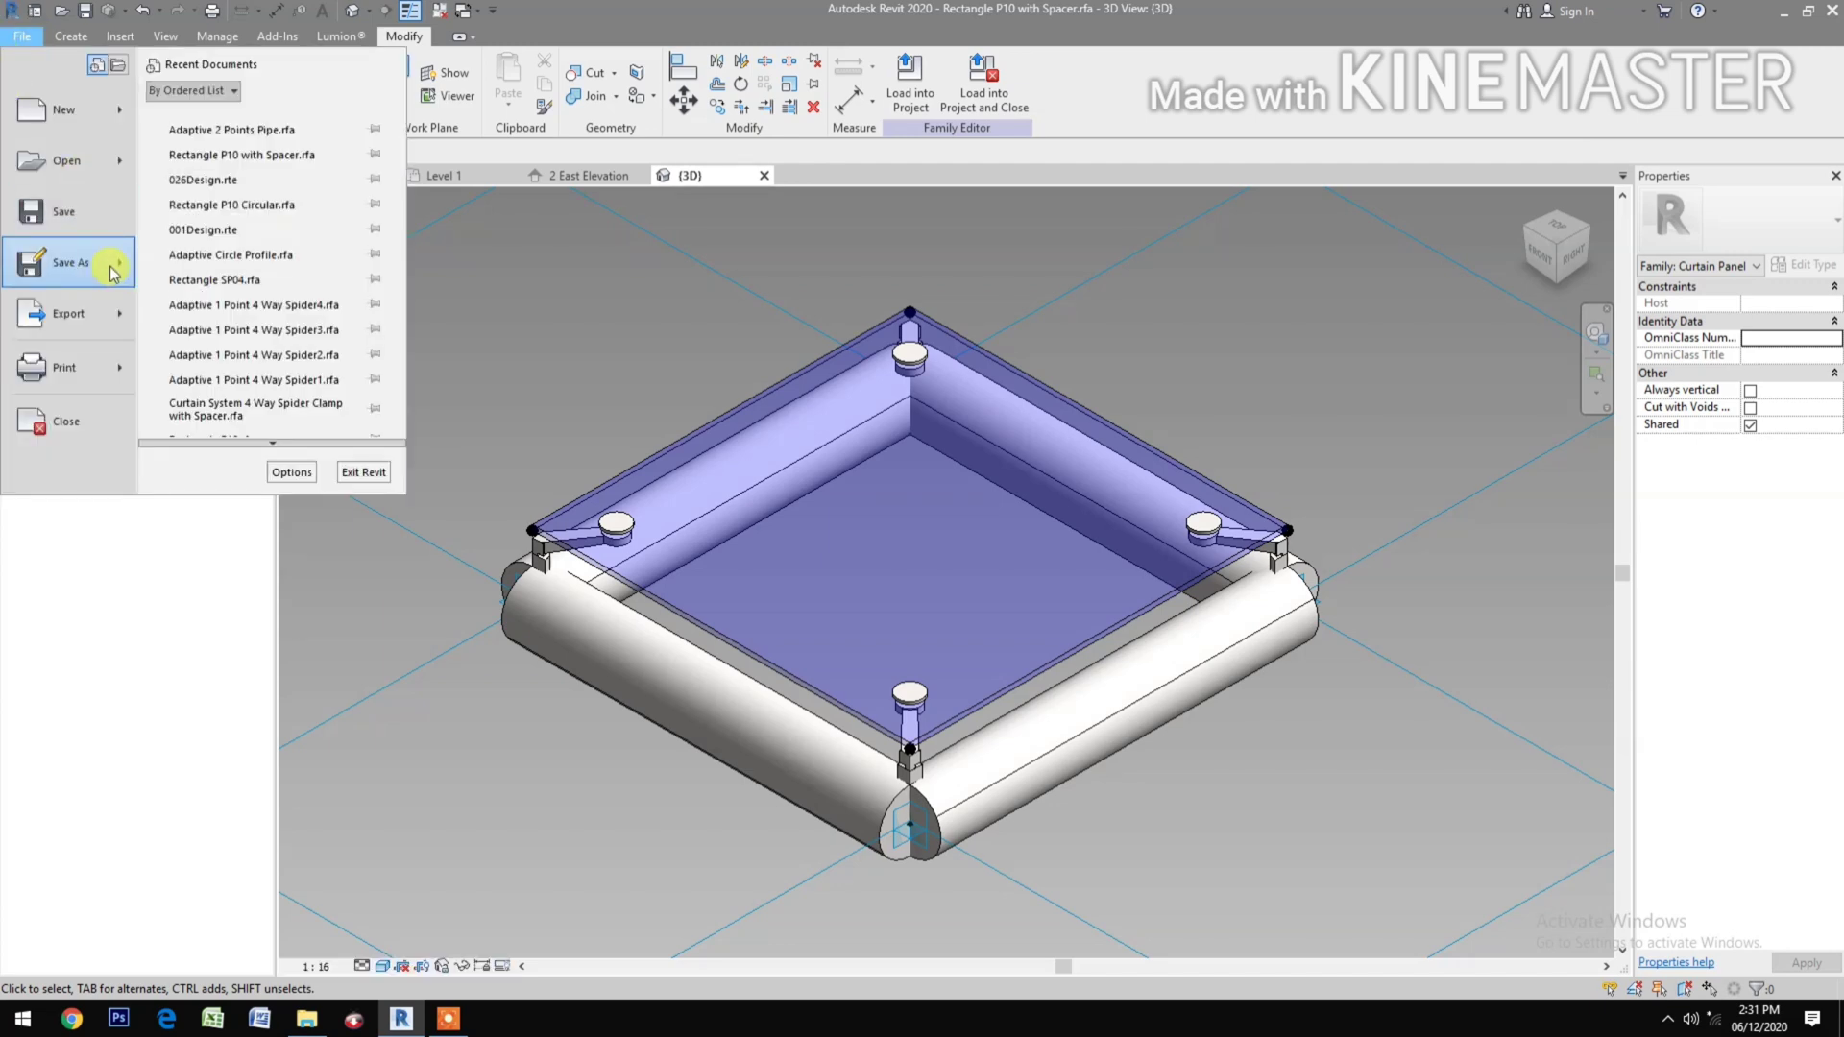
click(215, 255)
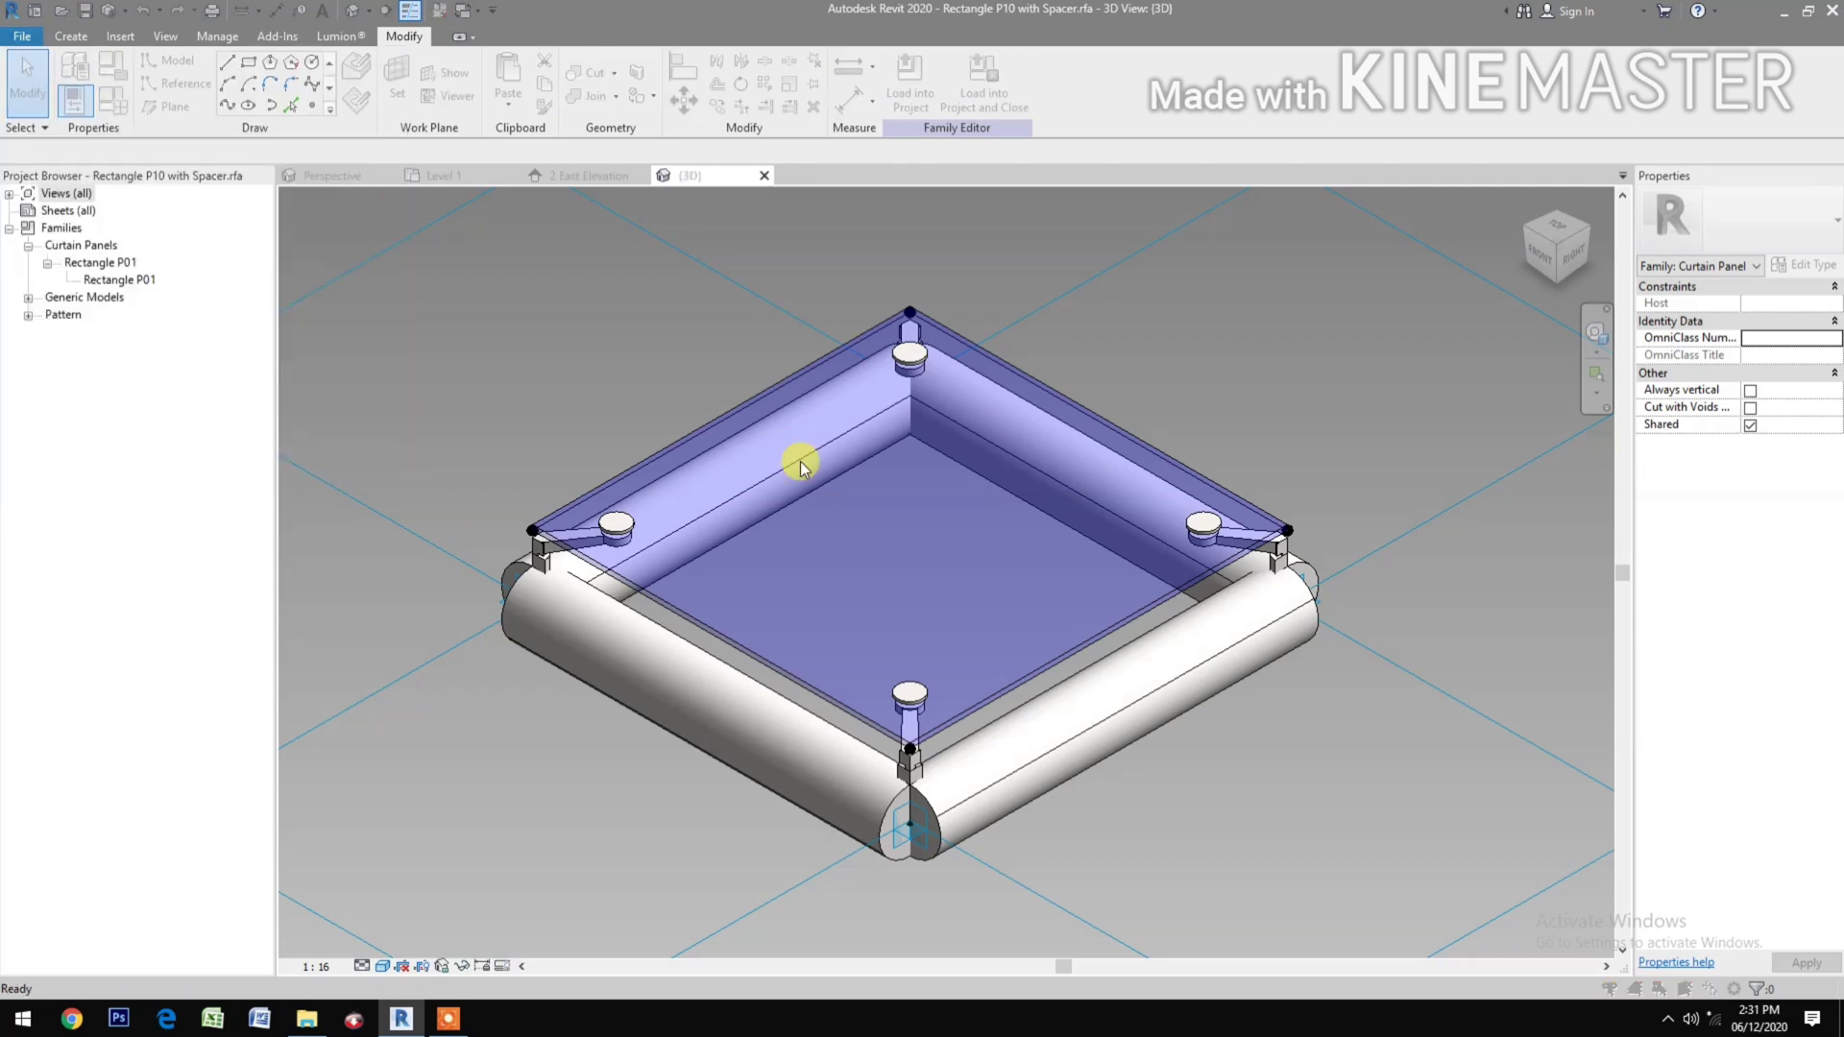
click(464, 248)
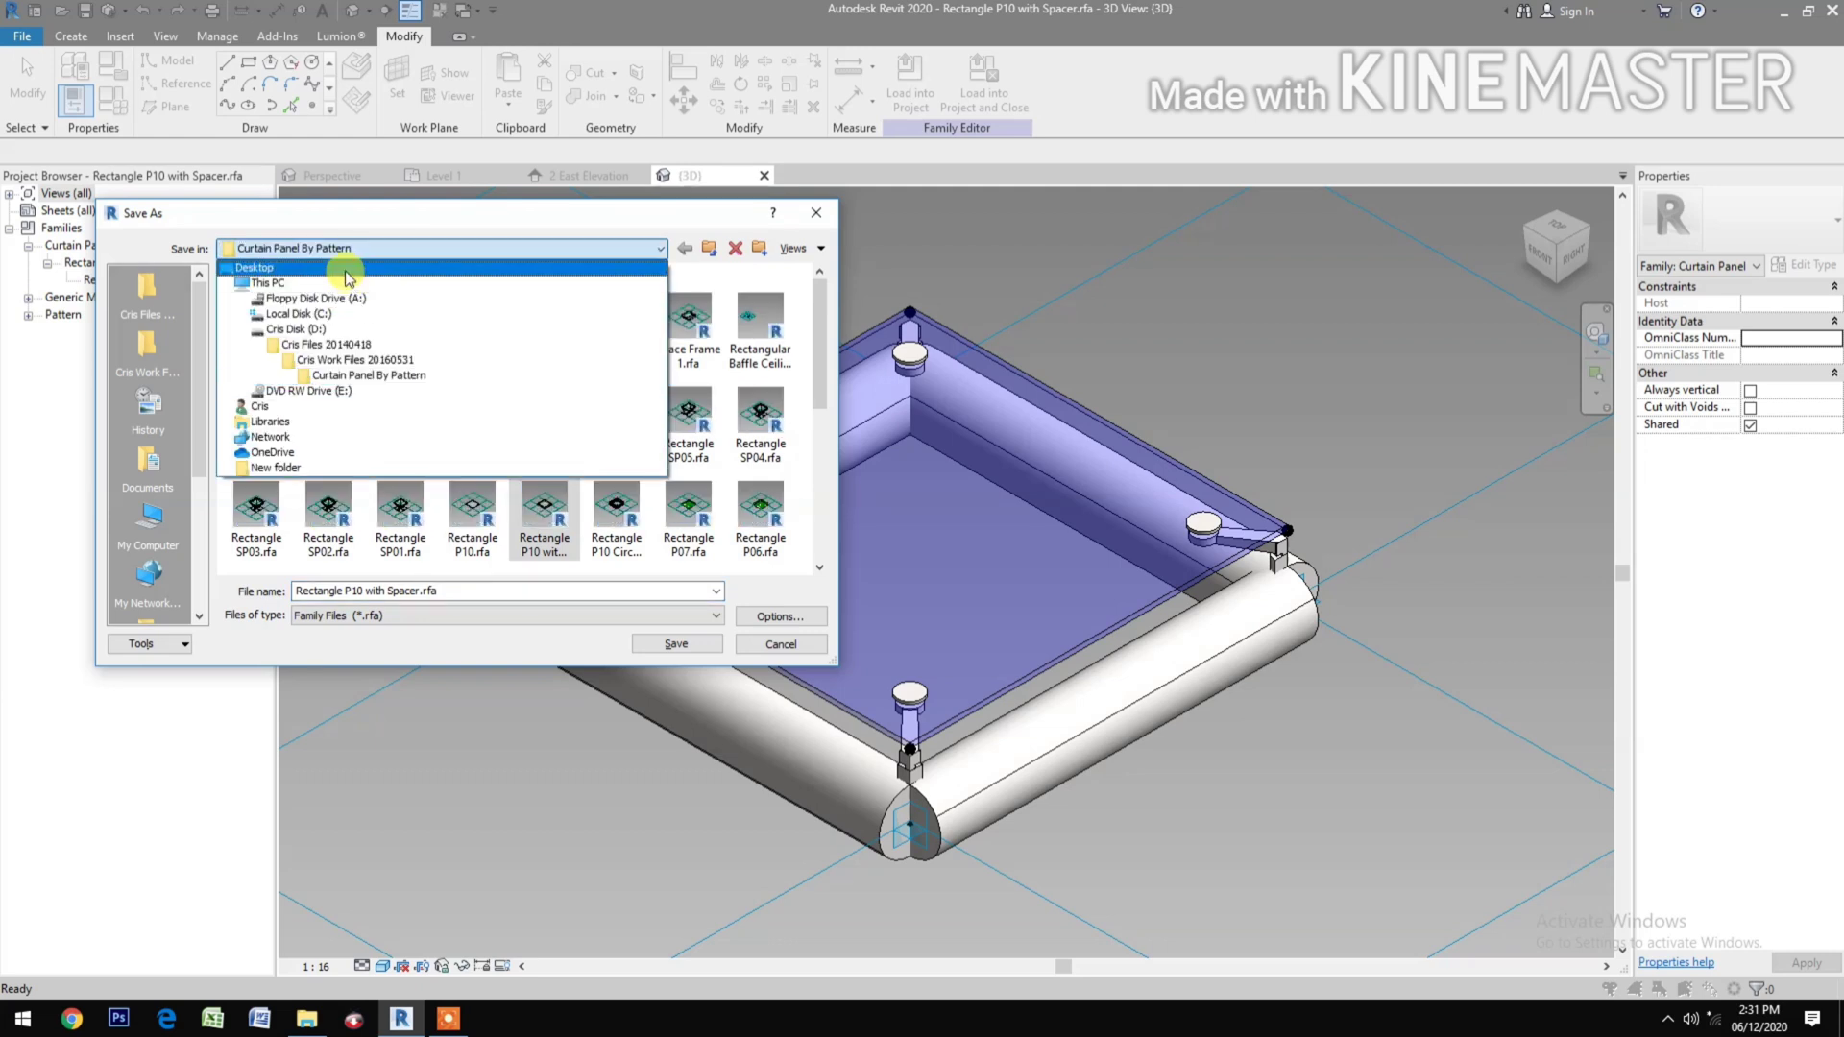
click(344, 273)
Save the family as Steel Pipe with Spider Fittings, and load it into the open project while closing the family.
click(498, 614)
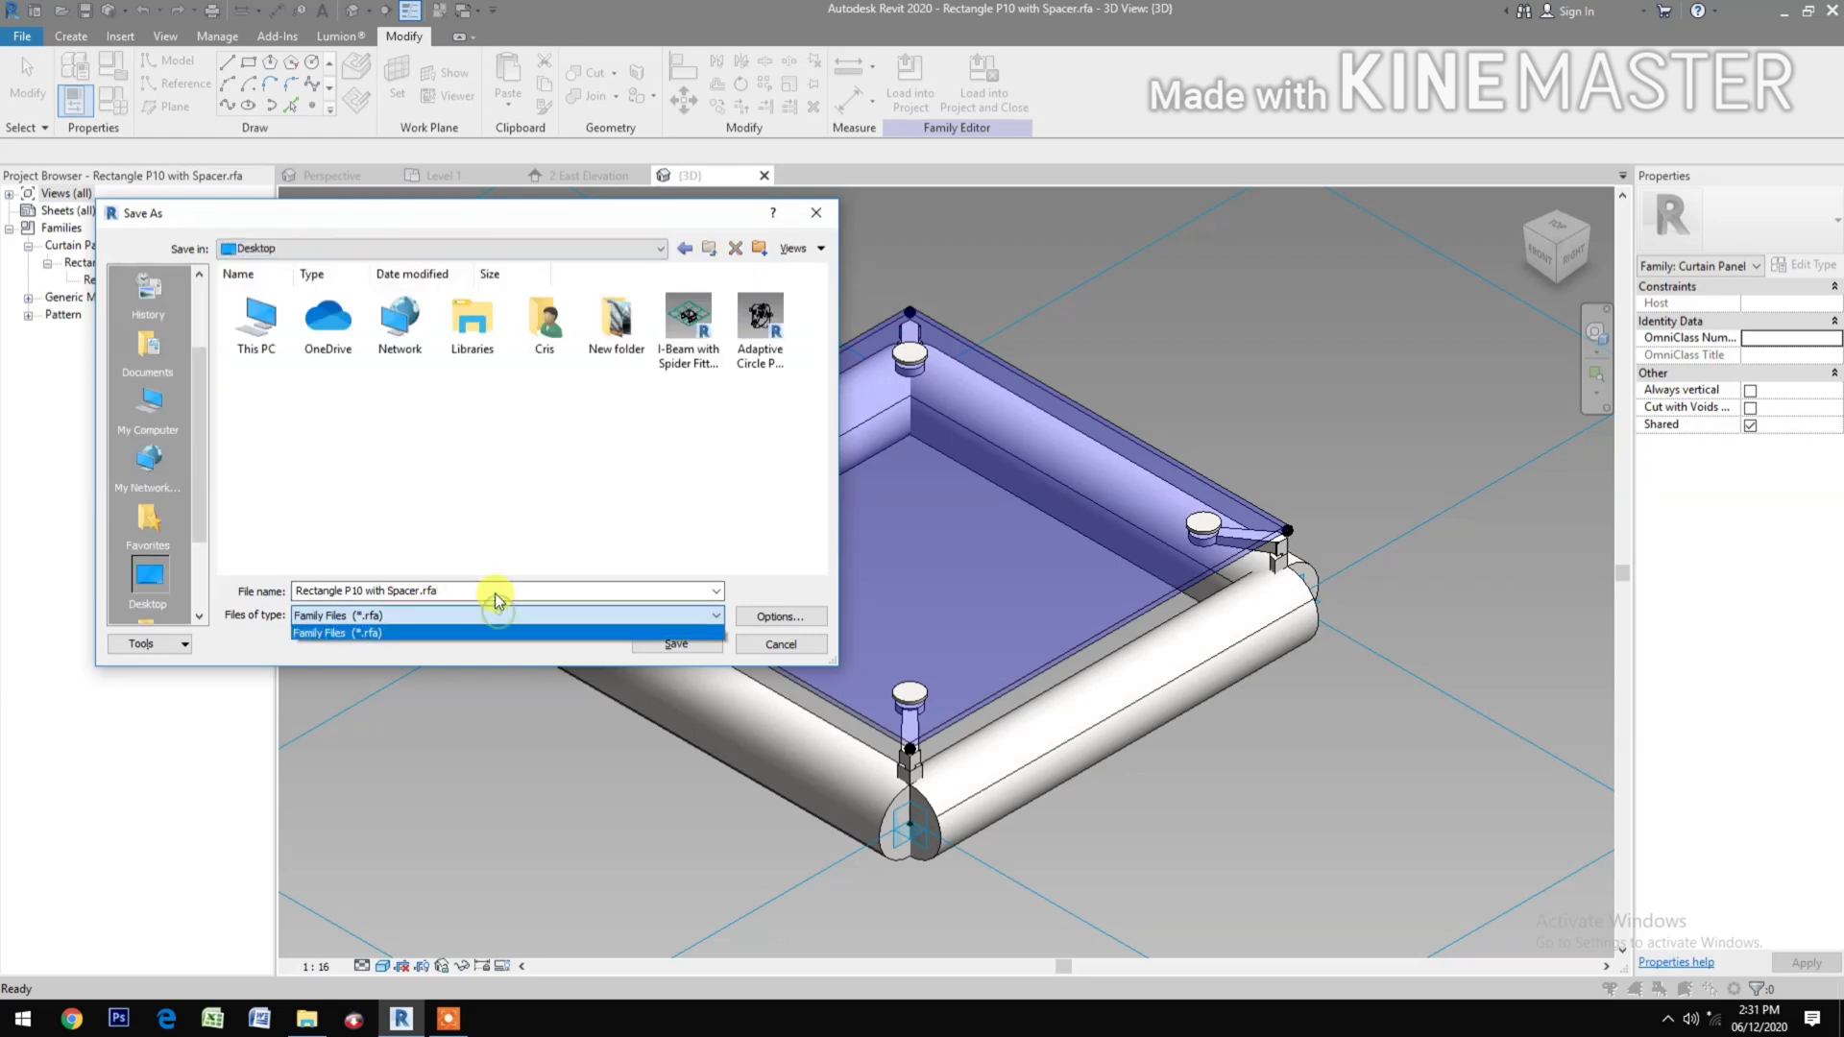
click(494, 590)
double_click(495, 590)
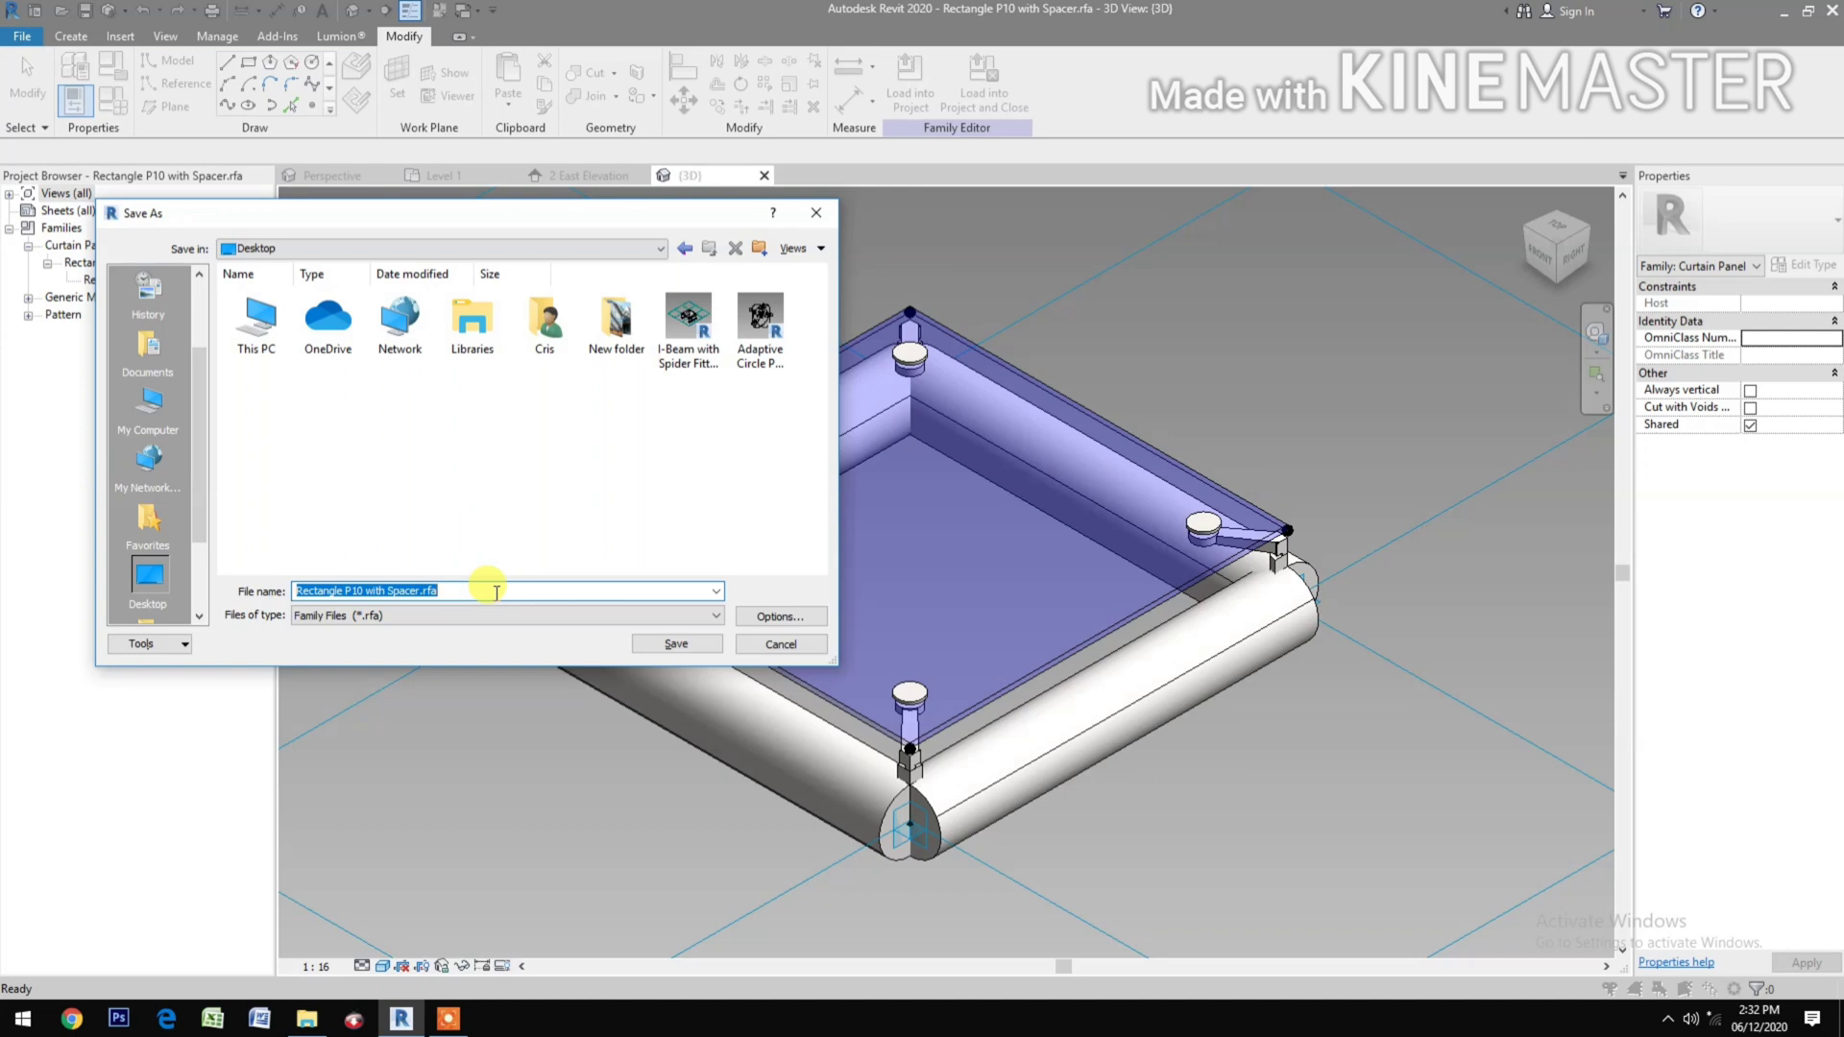
text(St)
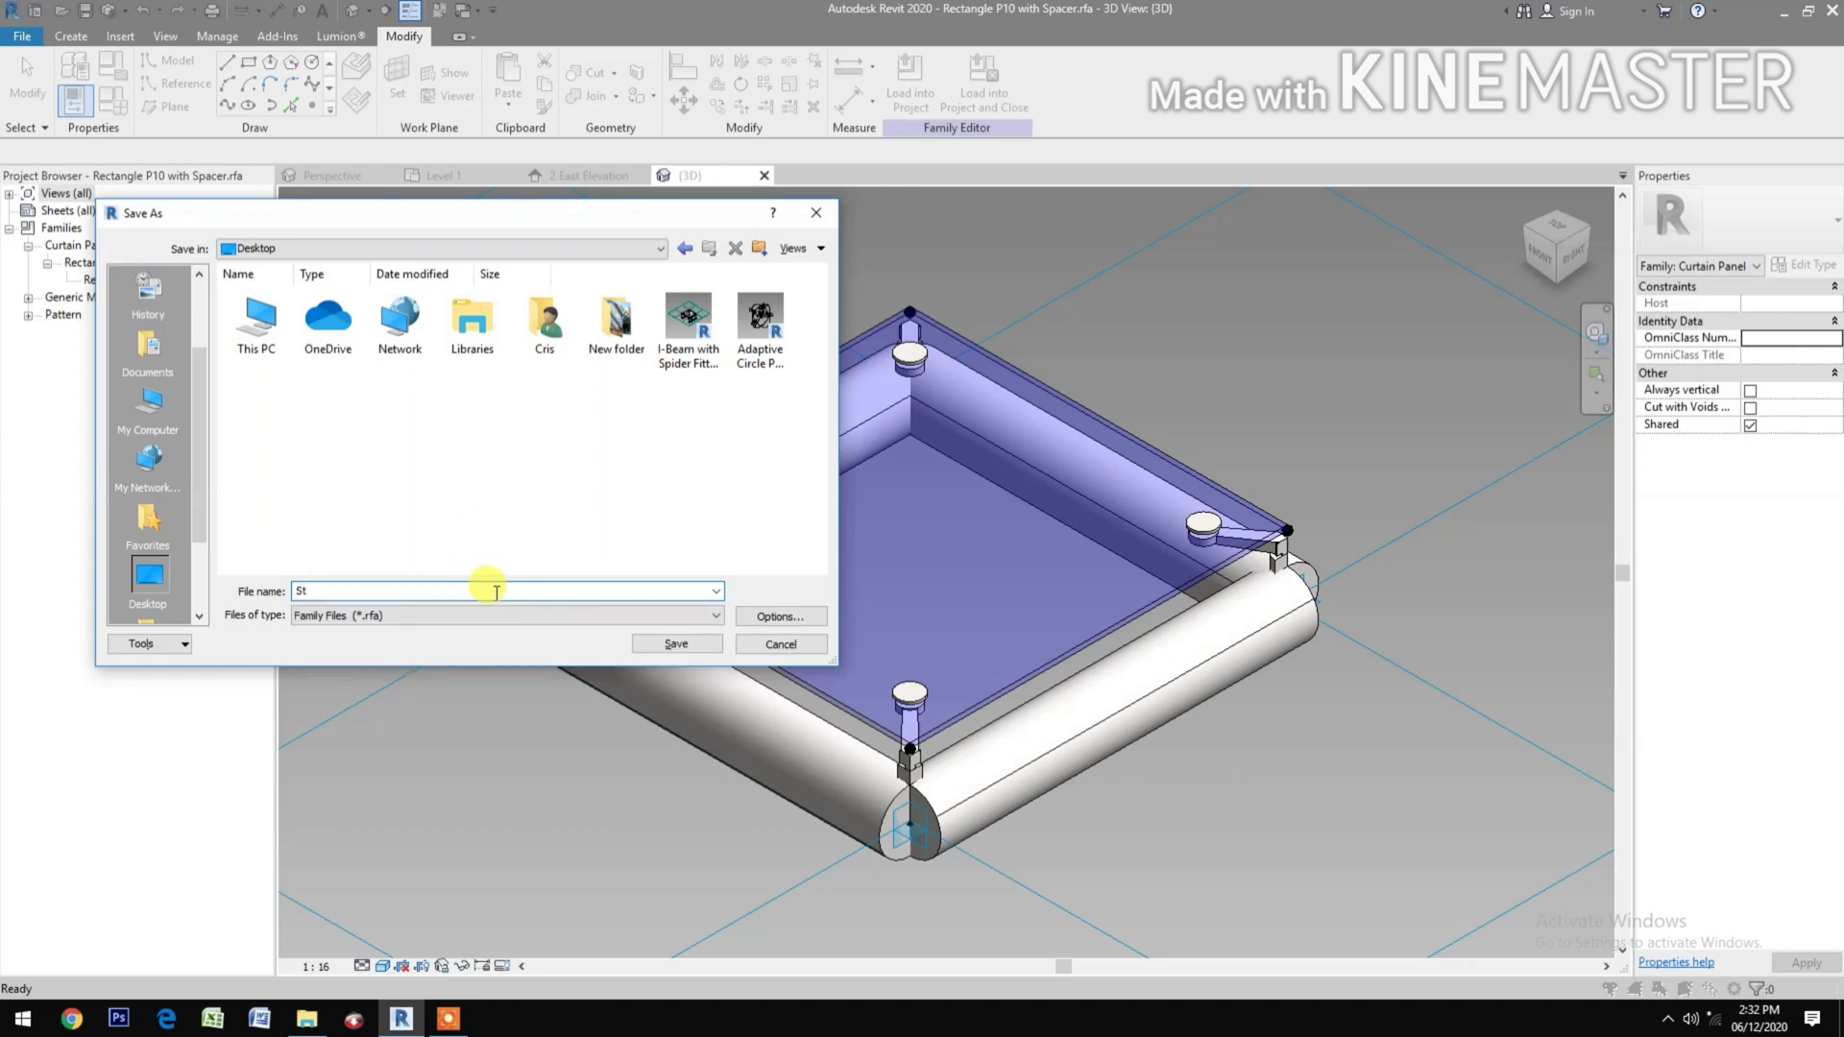
text(eel Pipe with Spider Fittings)
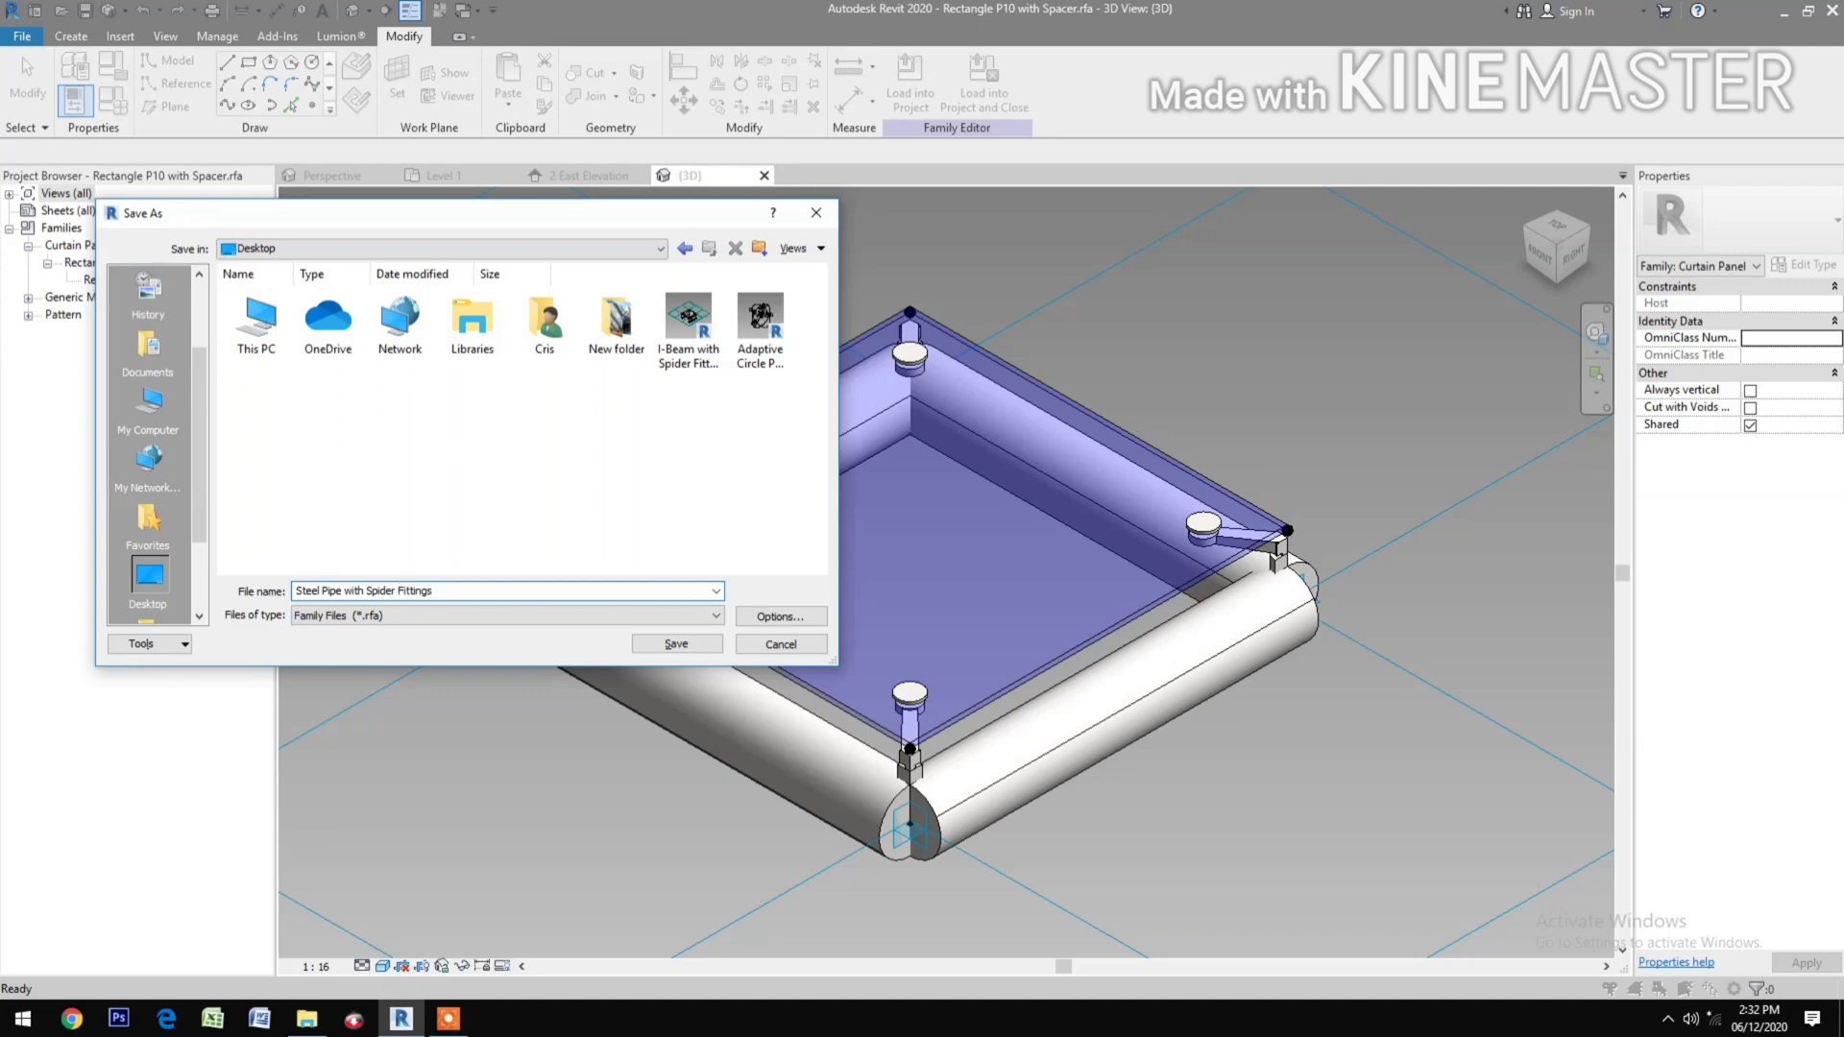
click(677, 645)
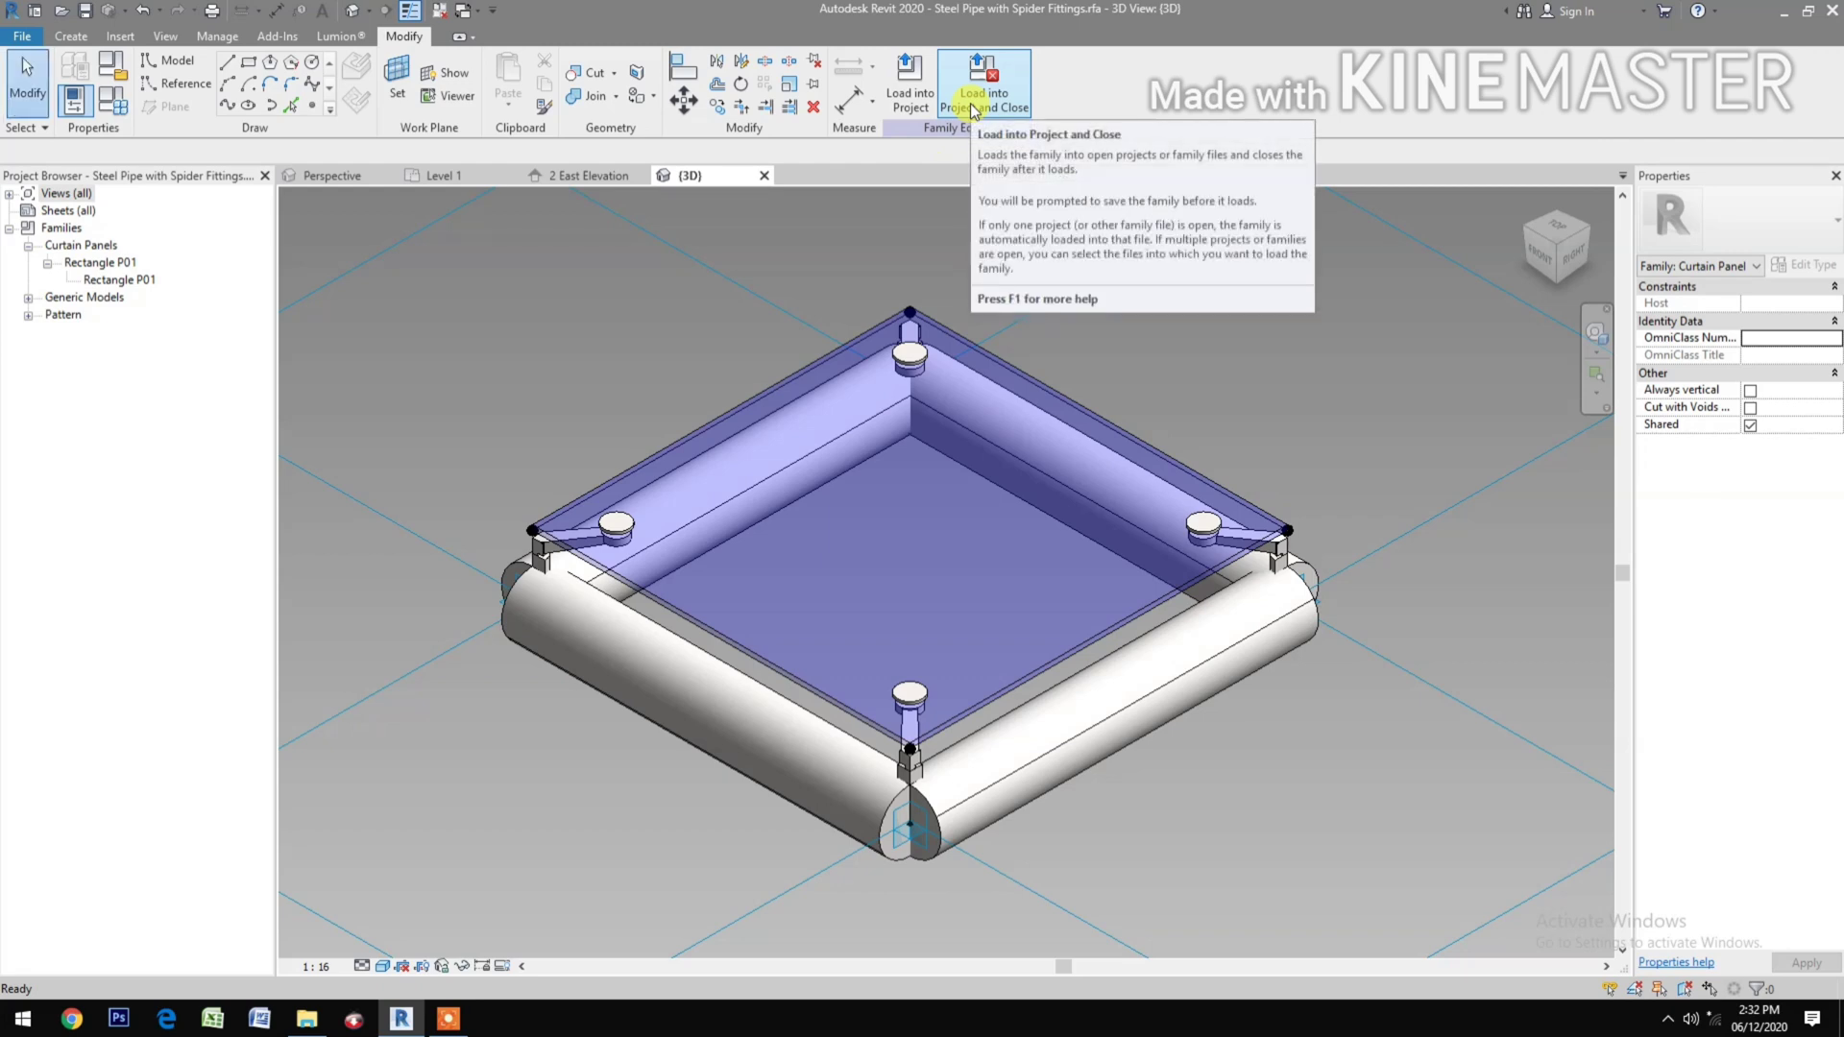
click(973, 108)
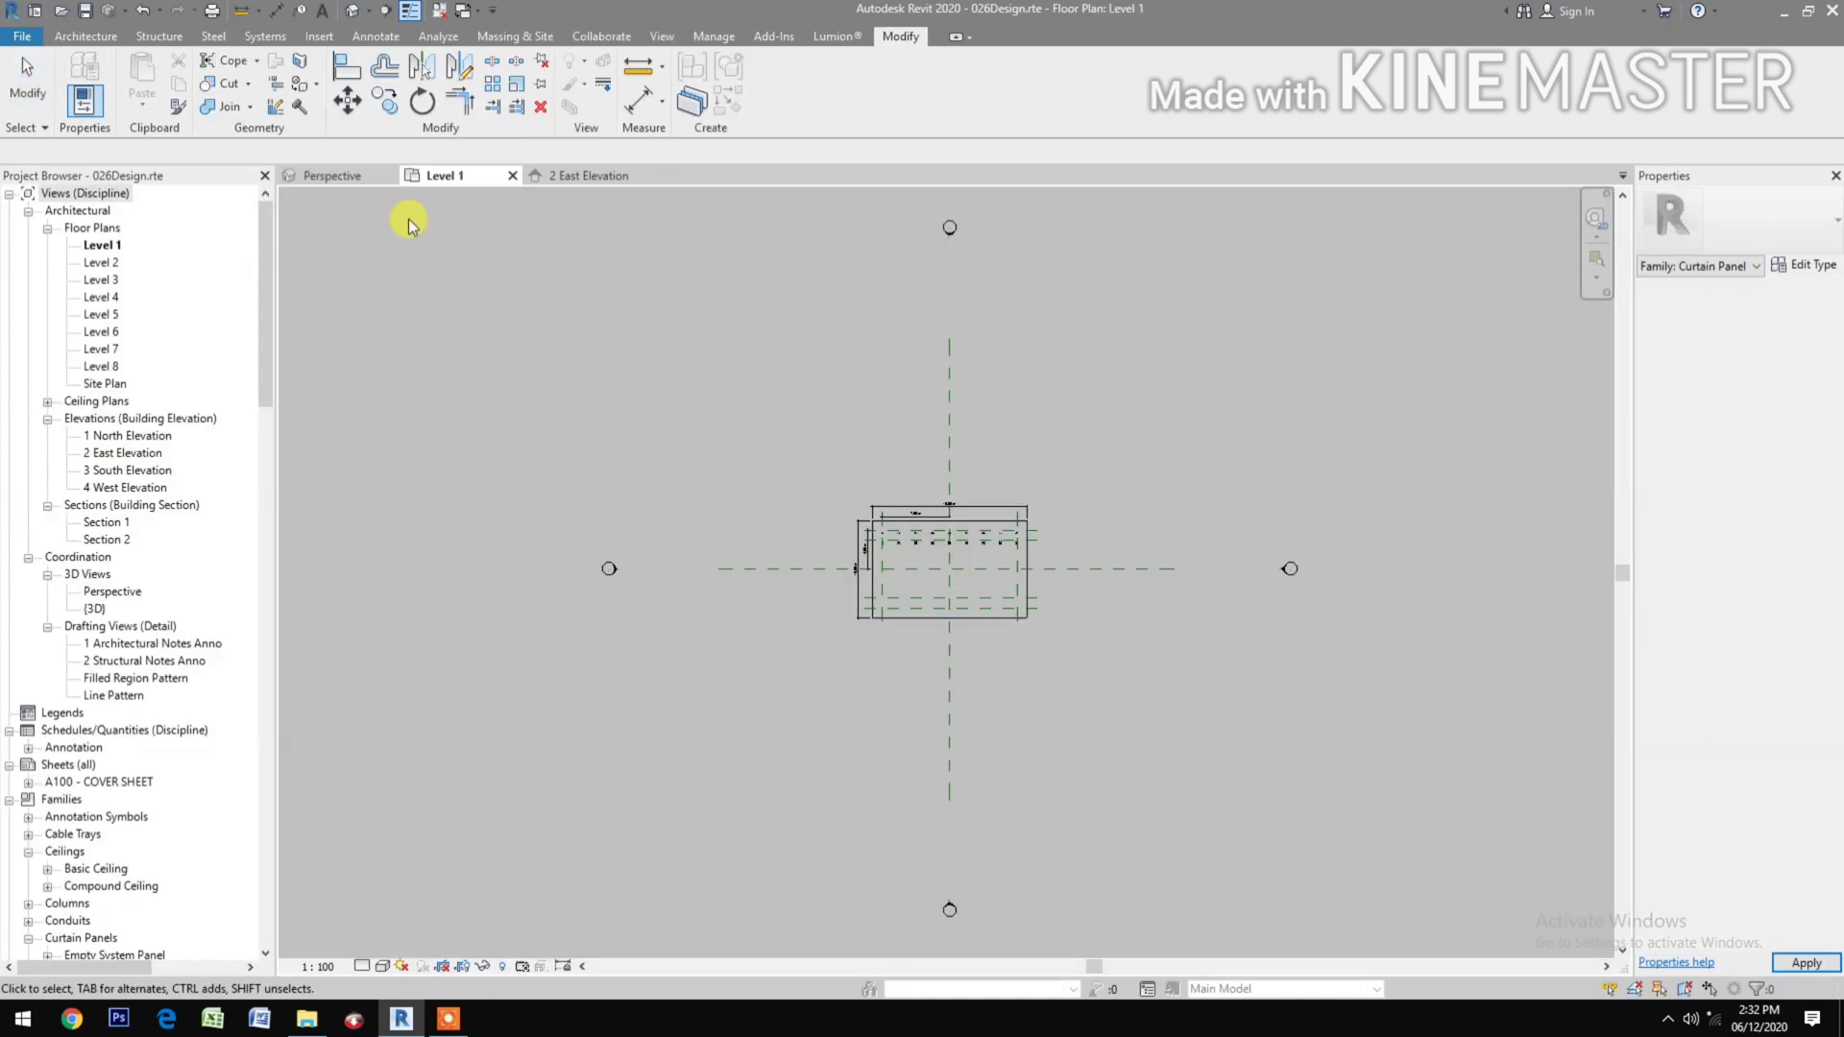
Delete the existing curved panel roof above the floor slab in the project's 3D view.
click(351, 14)
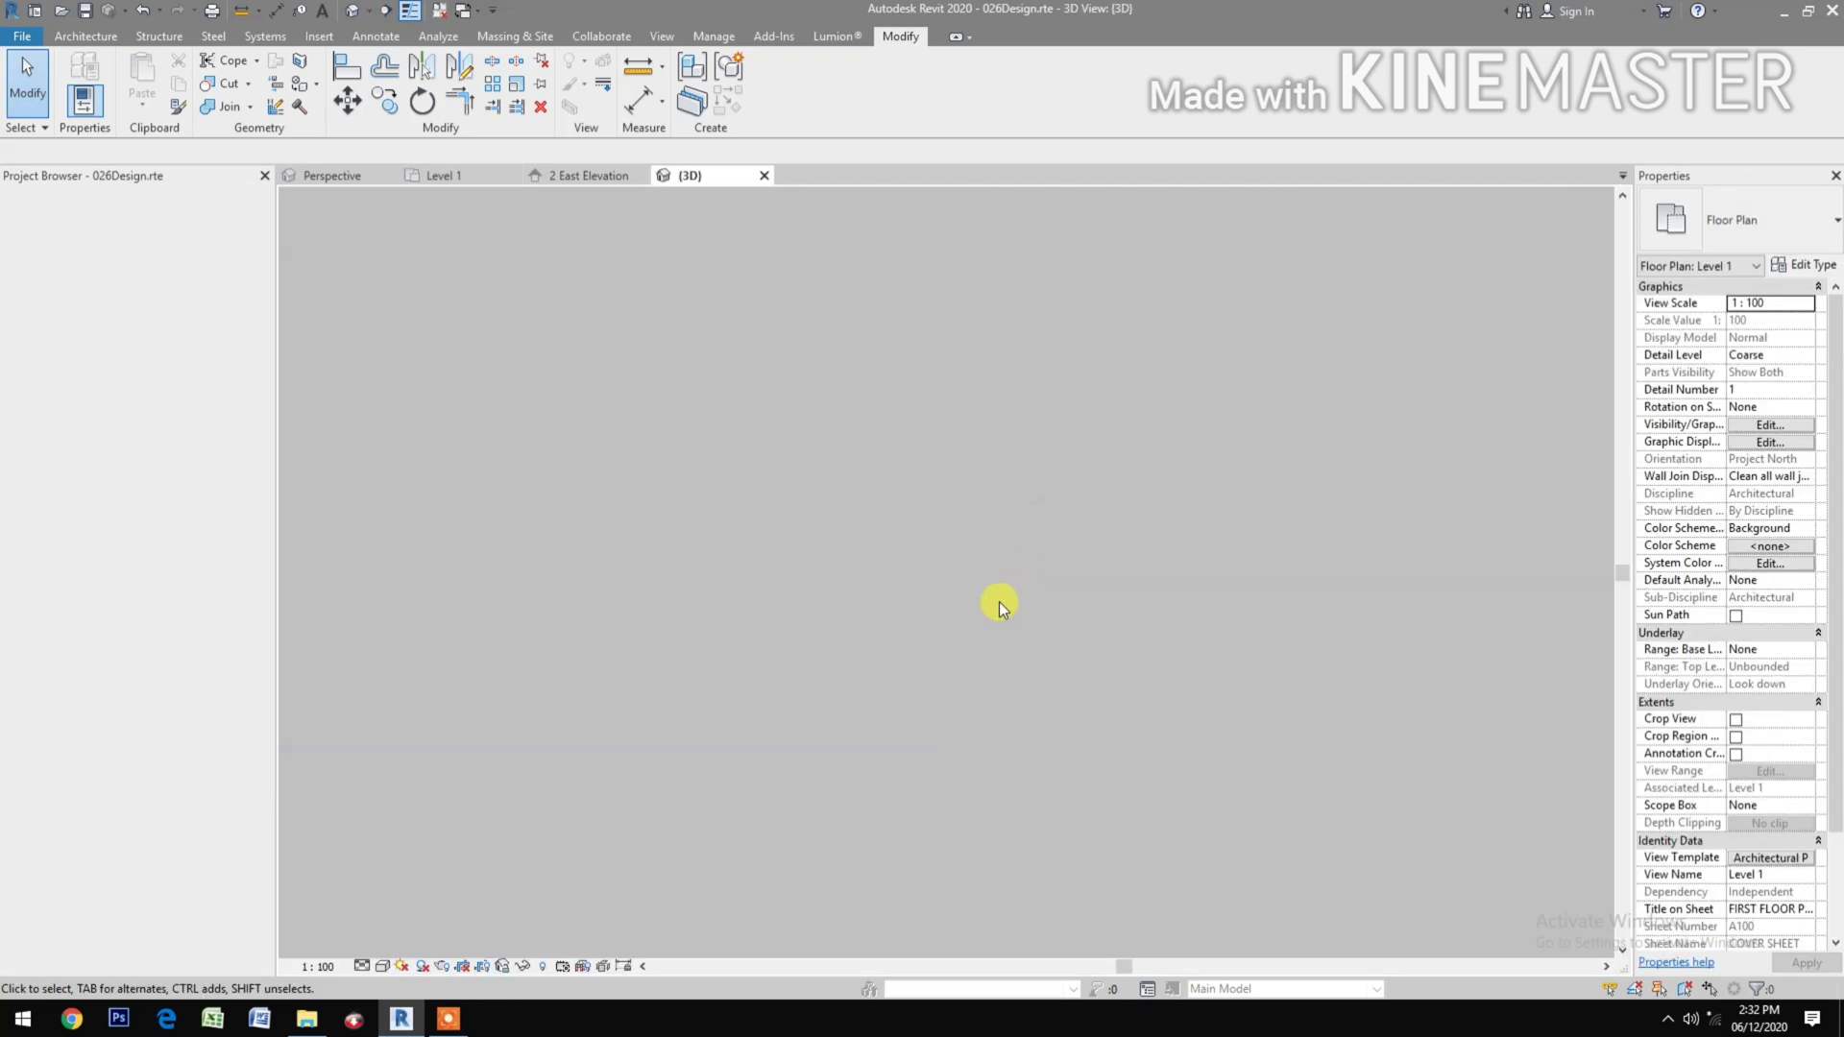
scroll(1033, 697, up, 4)
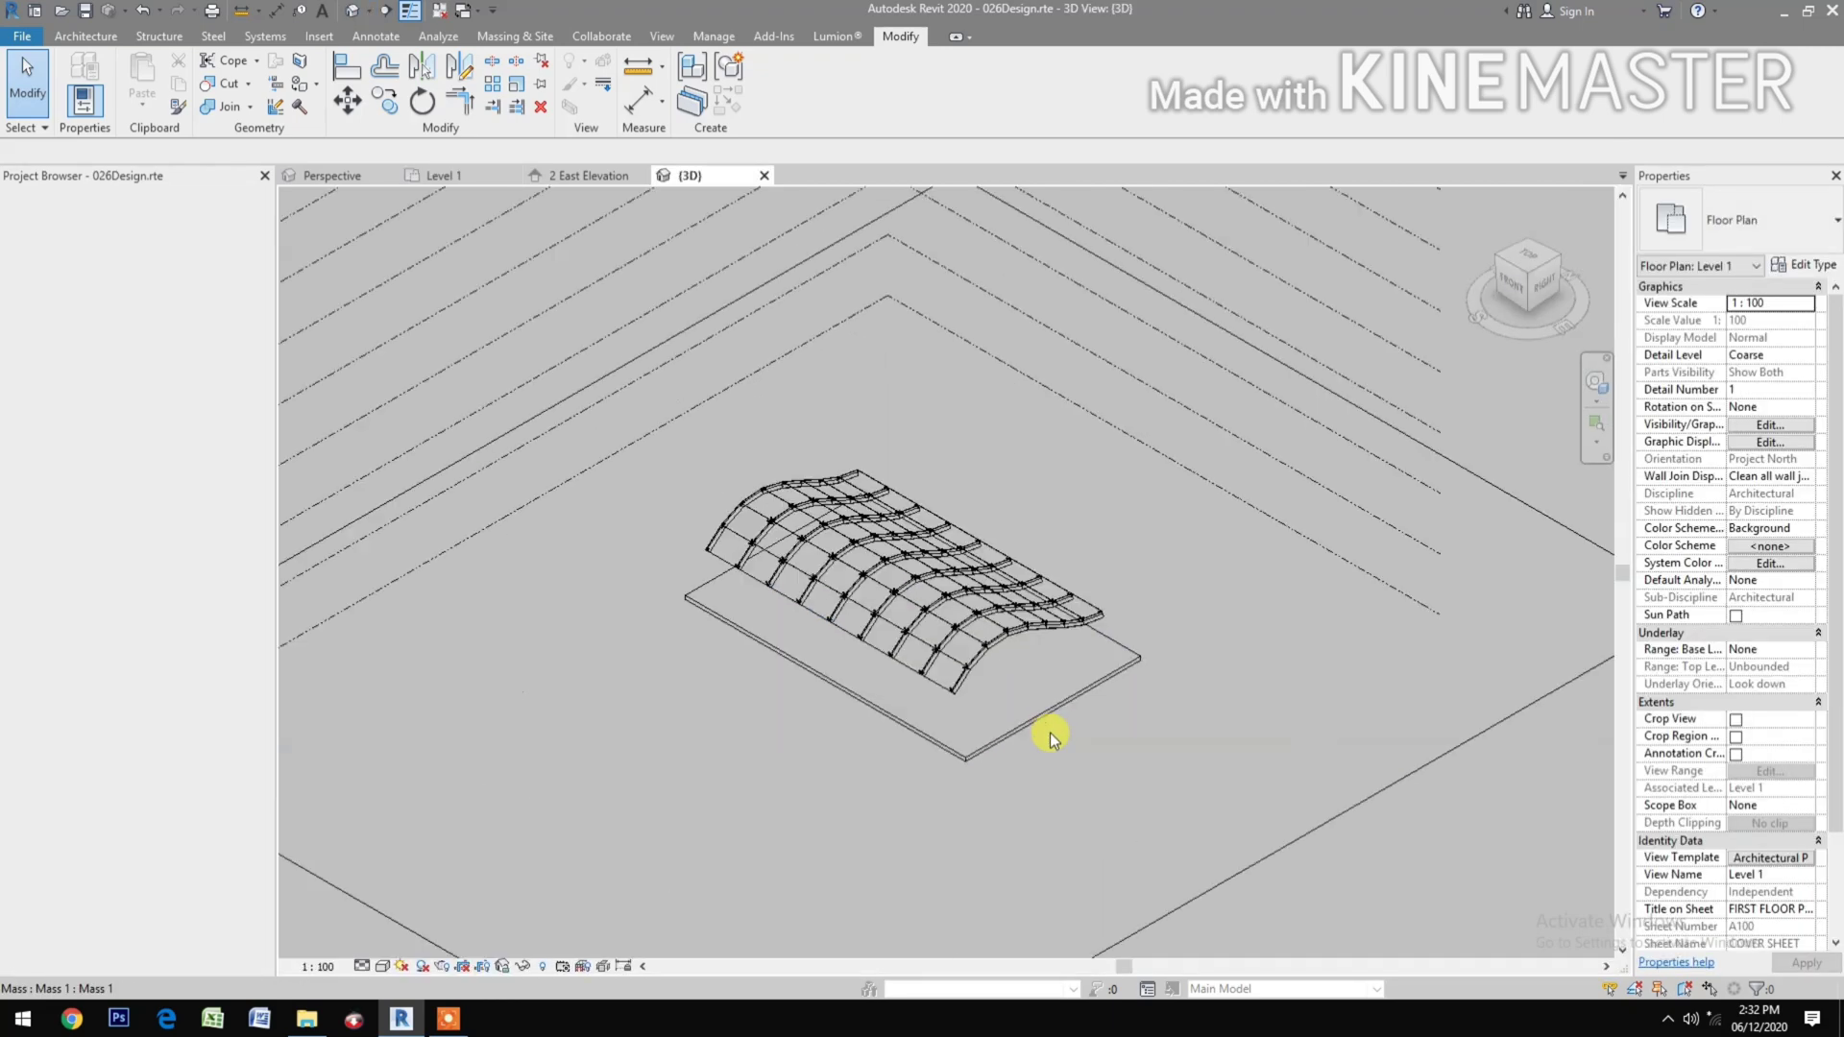
drag(619, 413, 1139, 832)
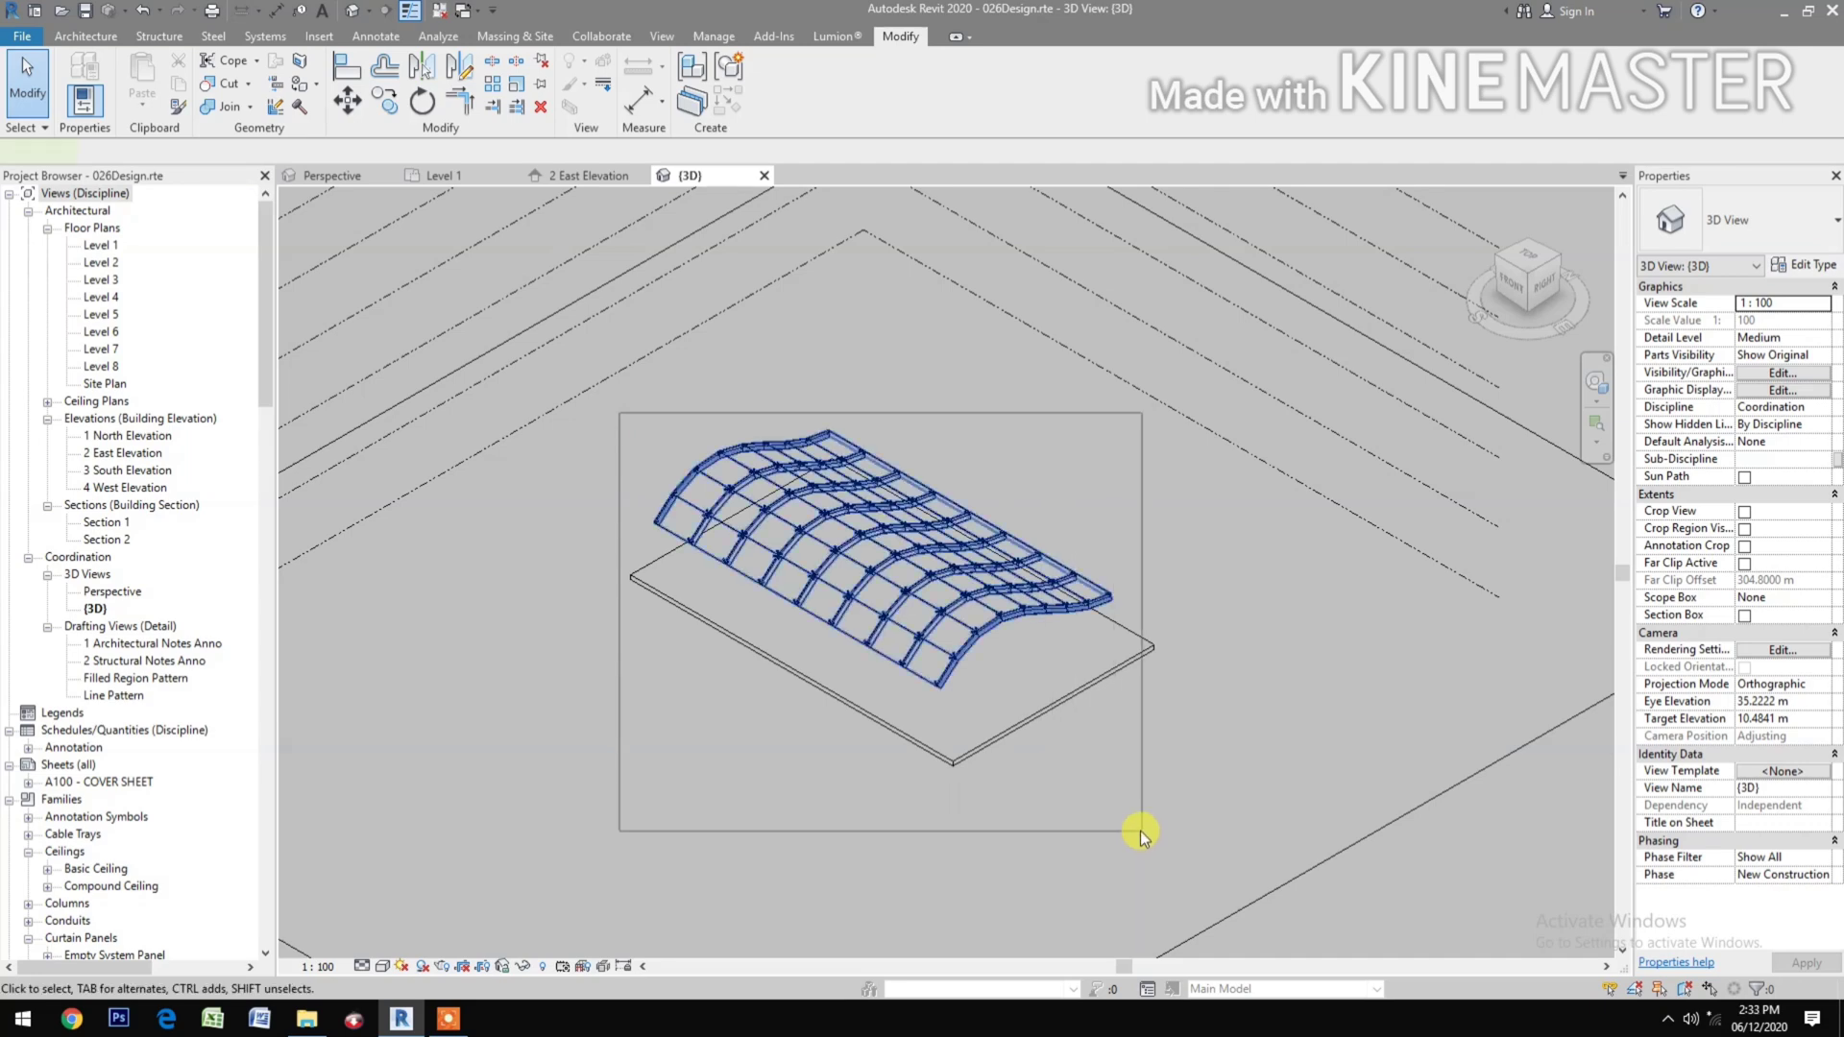
key(Delete)
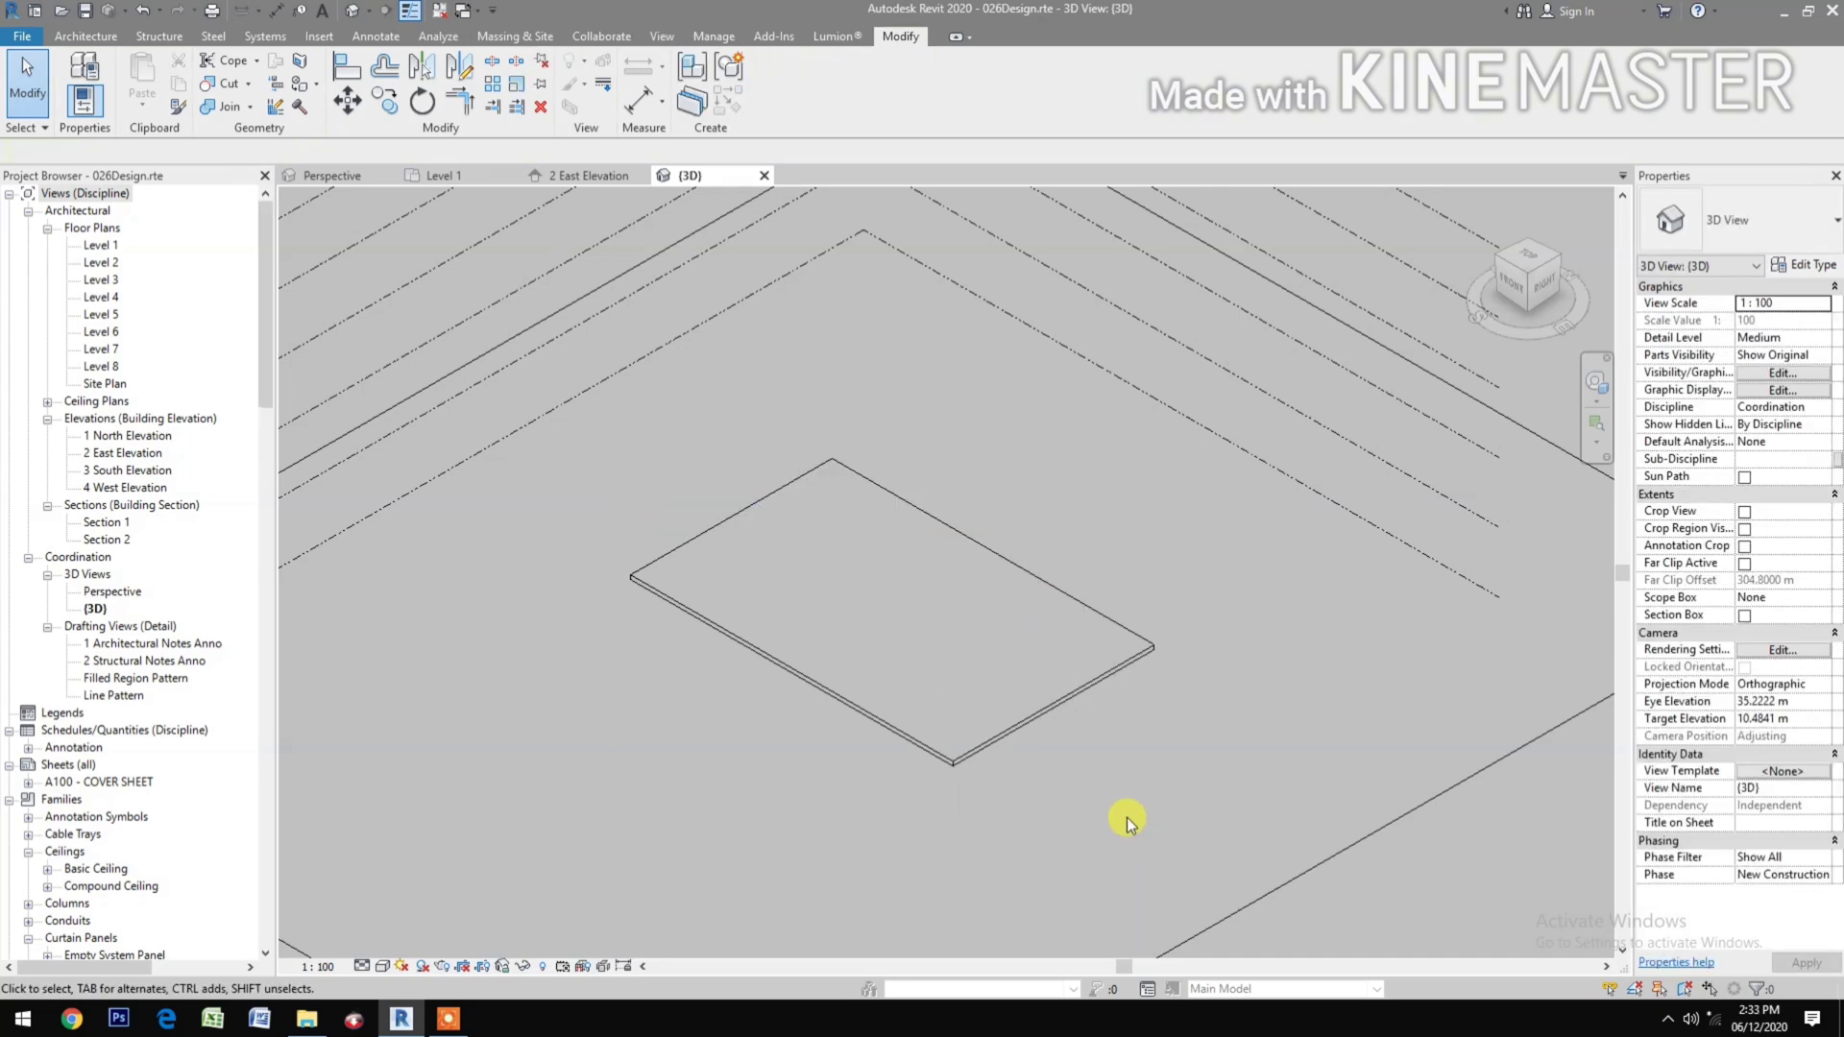
Start a new in-place mass from the Level 1 floor plan, accepting the name Mass 1.
click(480, 174)
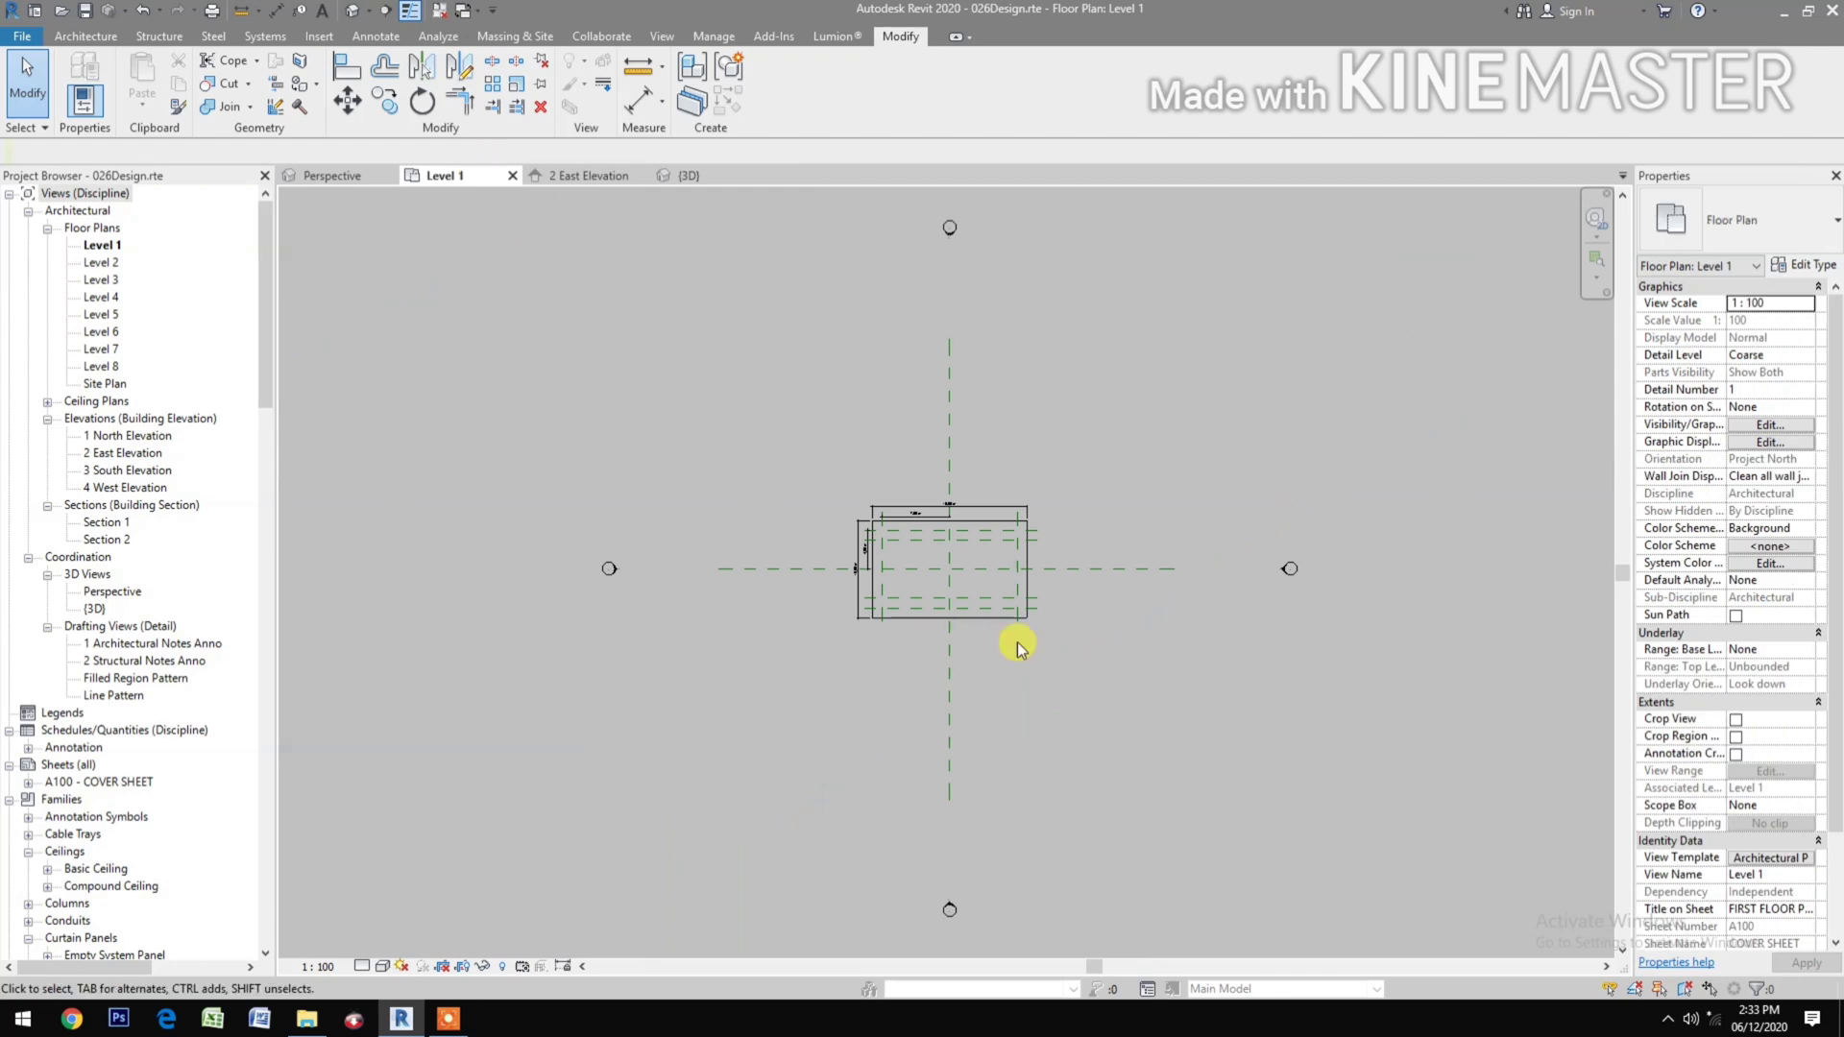
scroll(953, 514, up, 2)
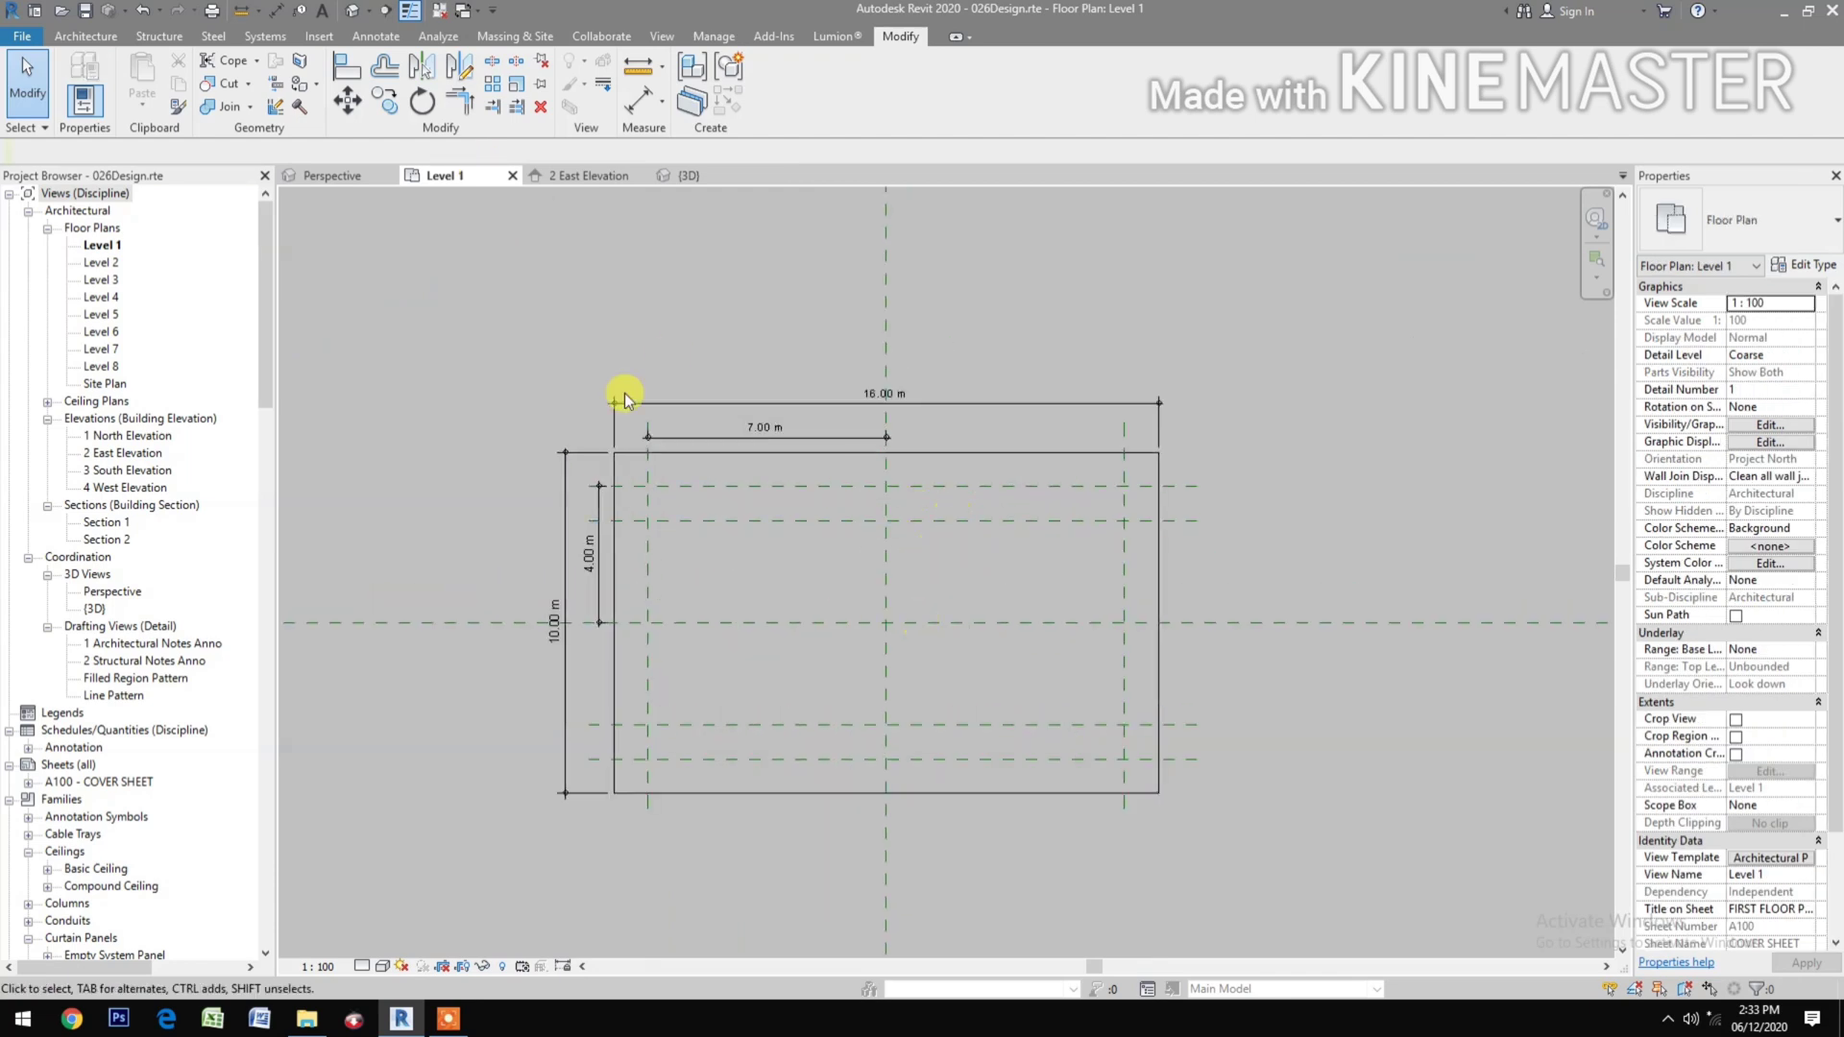
click(501, 35)
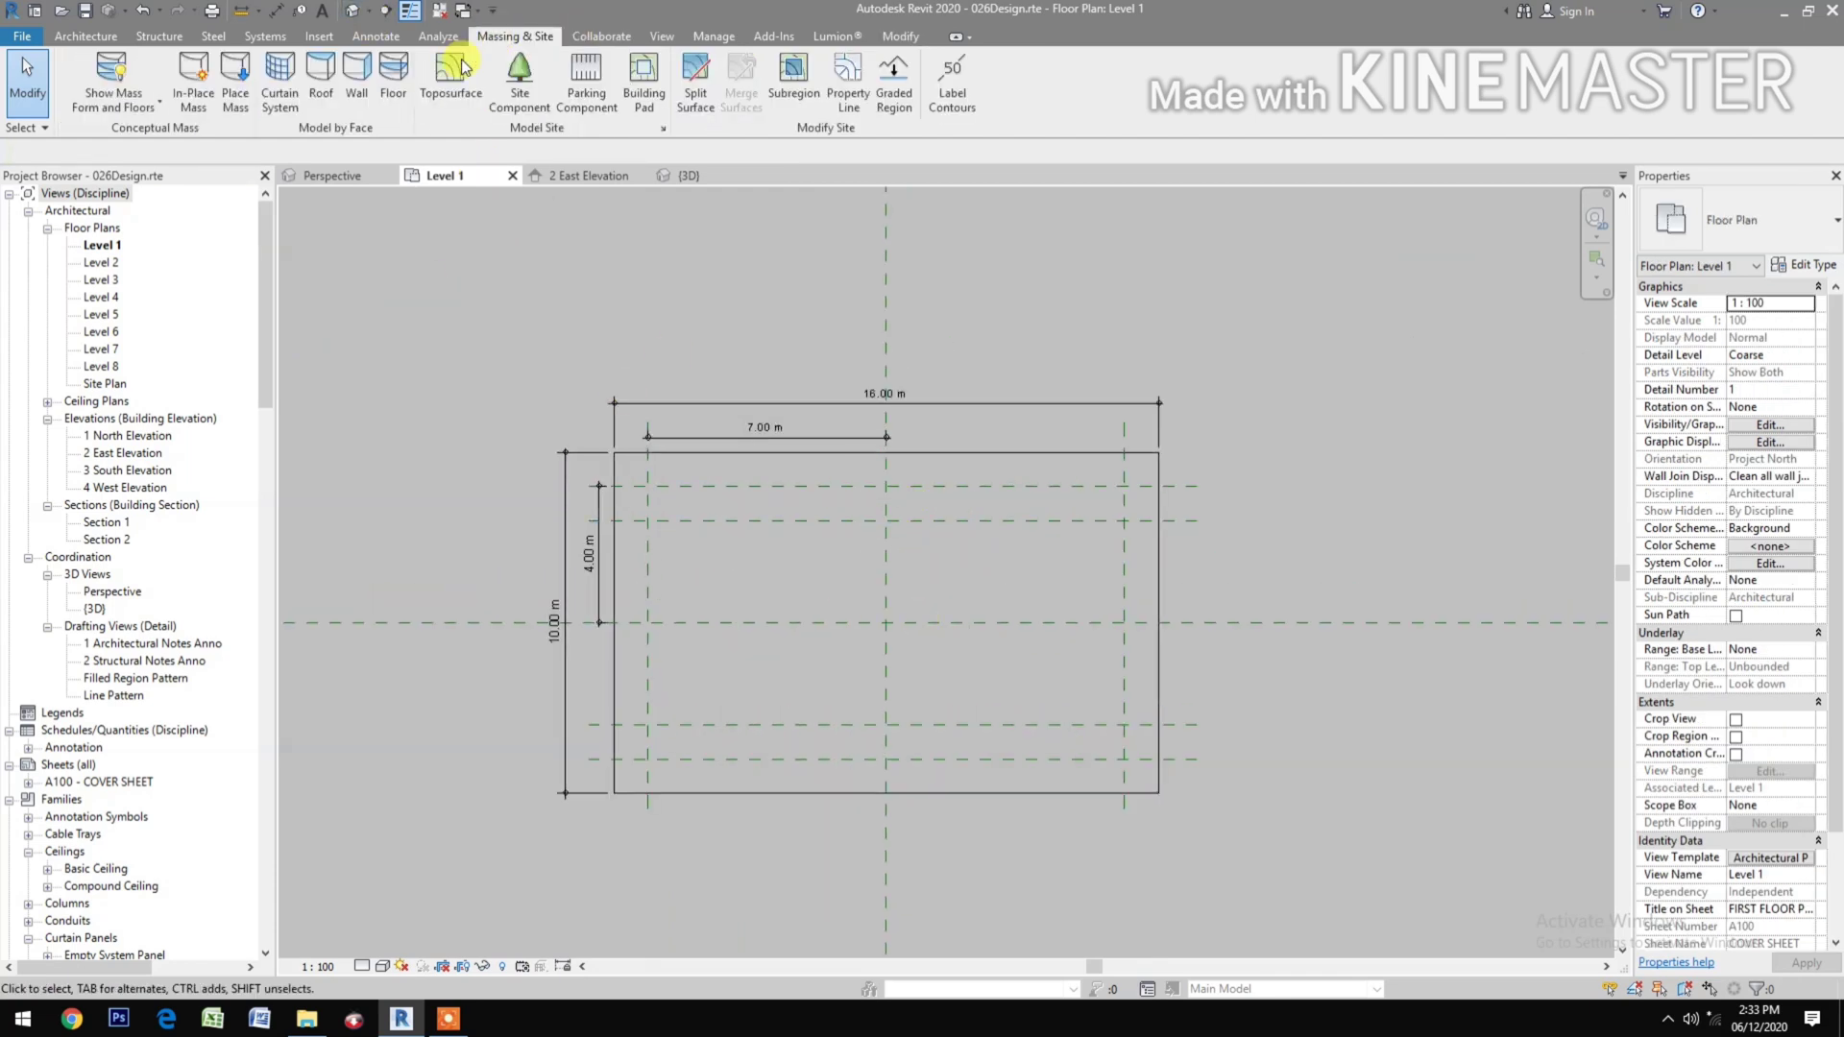
click(184, 96)
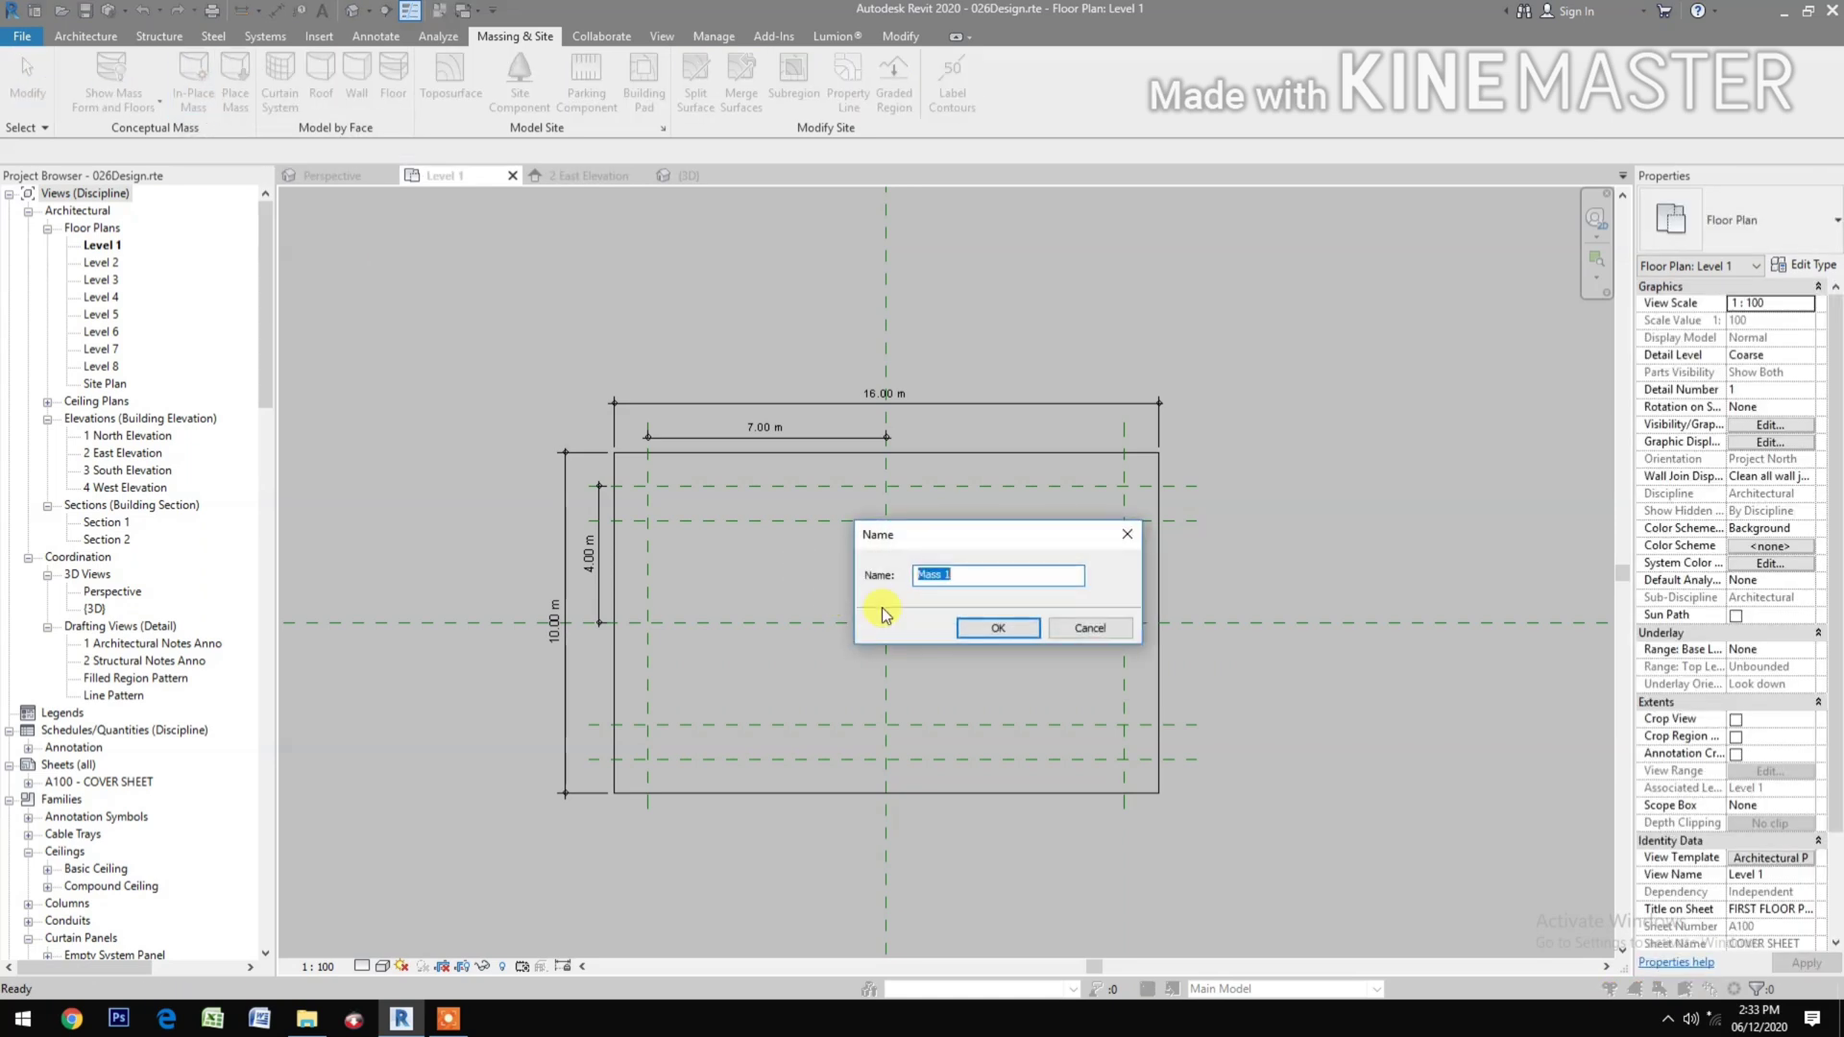
click(972, 626)
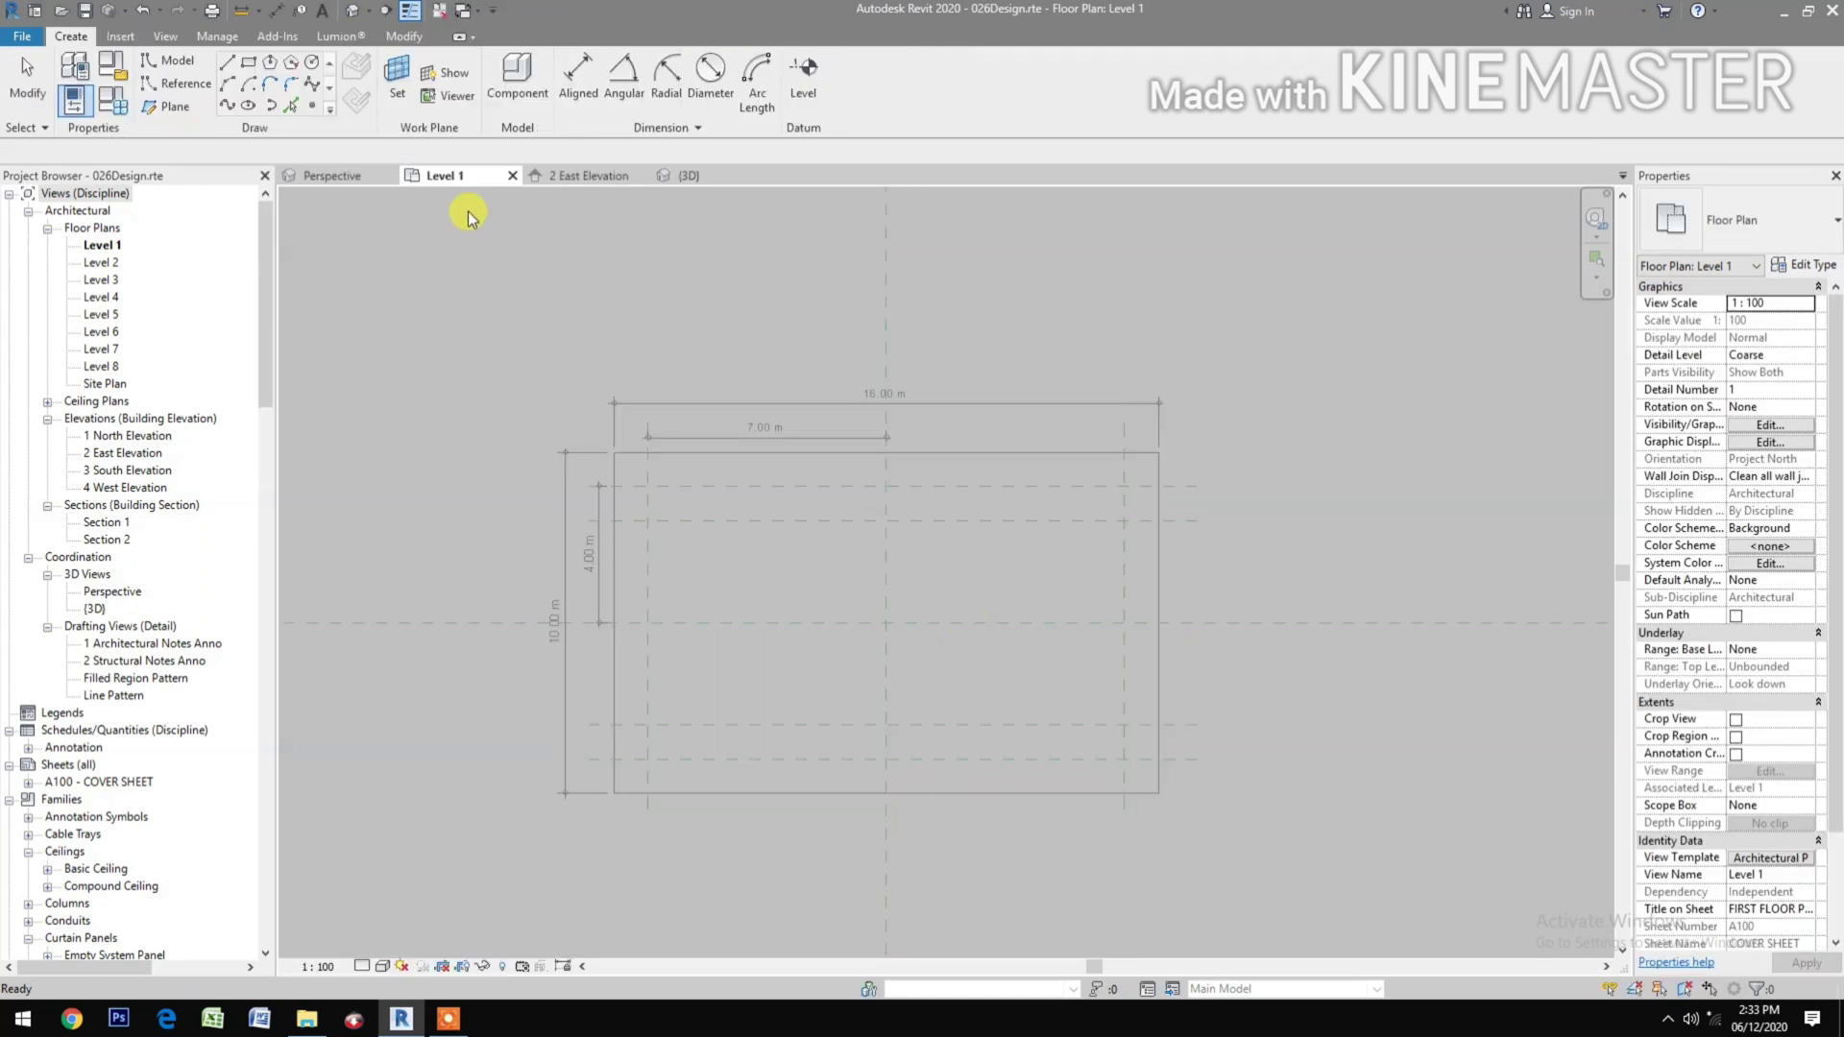
Pick the vertical reference plane near the slab's east edge as the work plane and open the 2 East Elevation view.
click(397, 73)
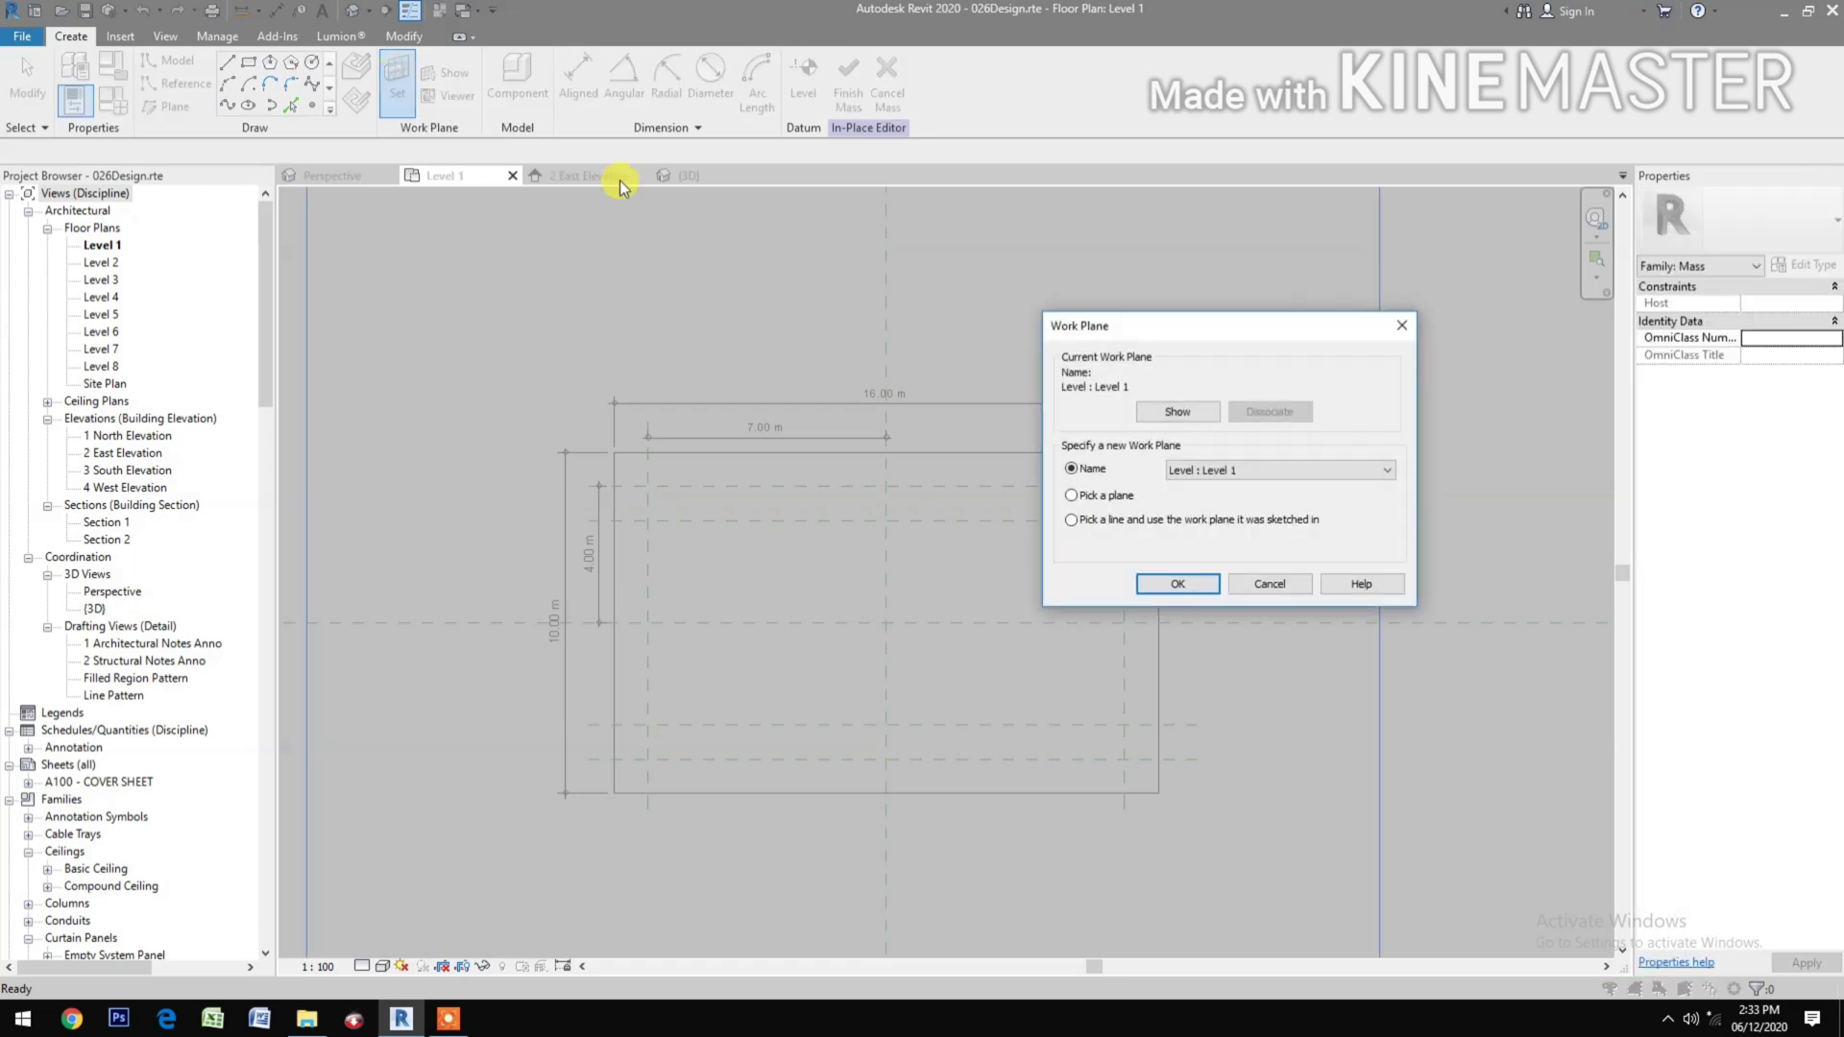
click(1177, 586)
click(1129, 568)
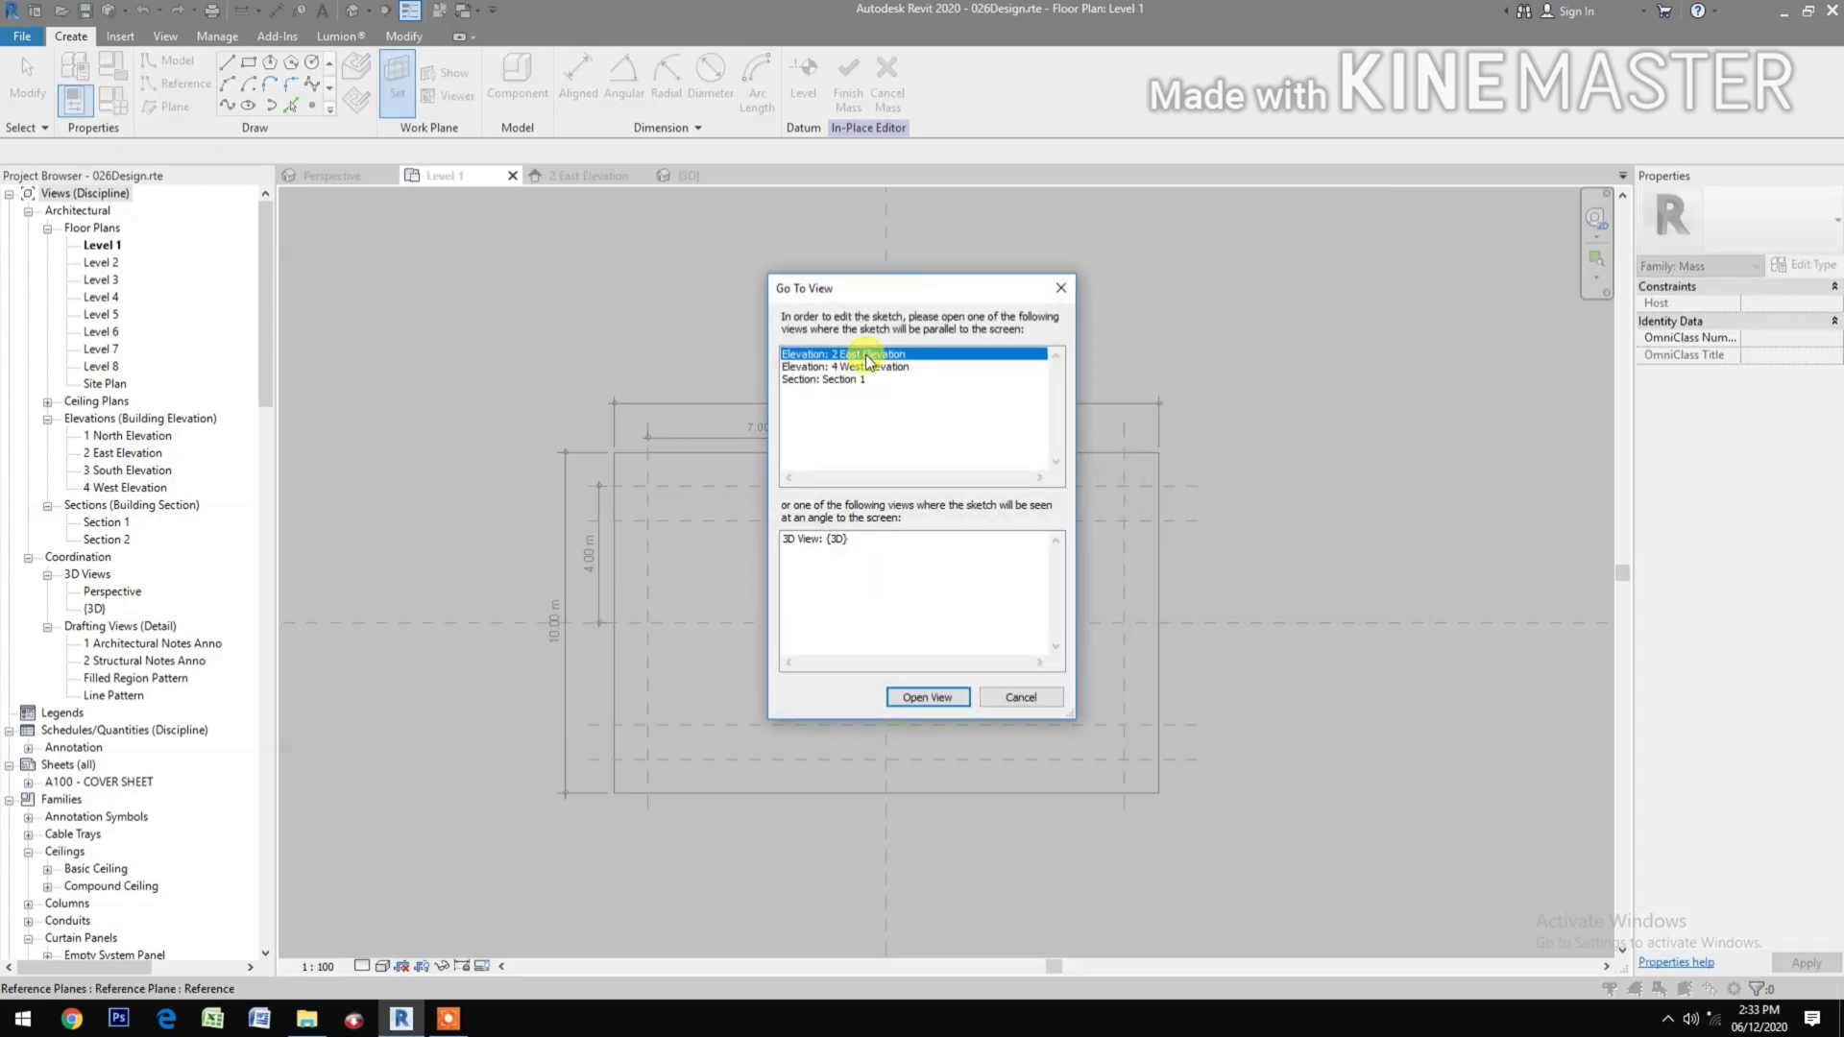
click(928, 696)
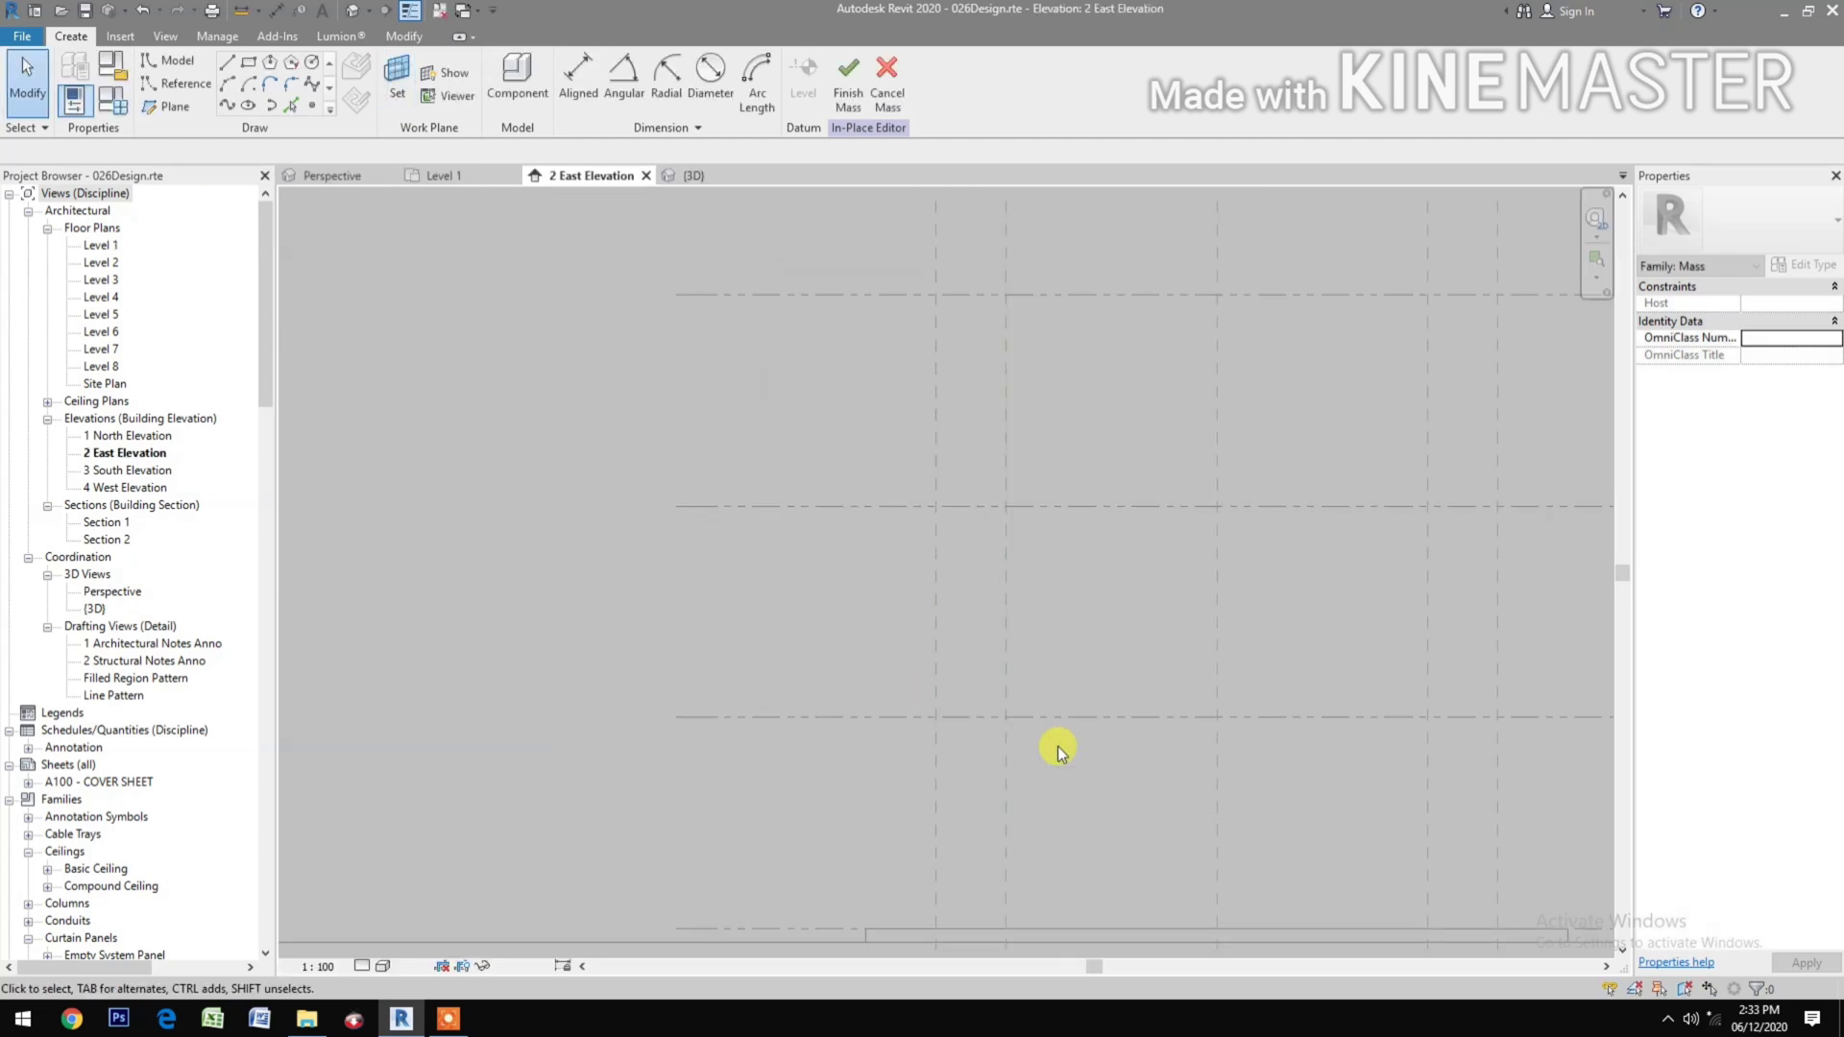
scroll(1132, 782, up, 3)
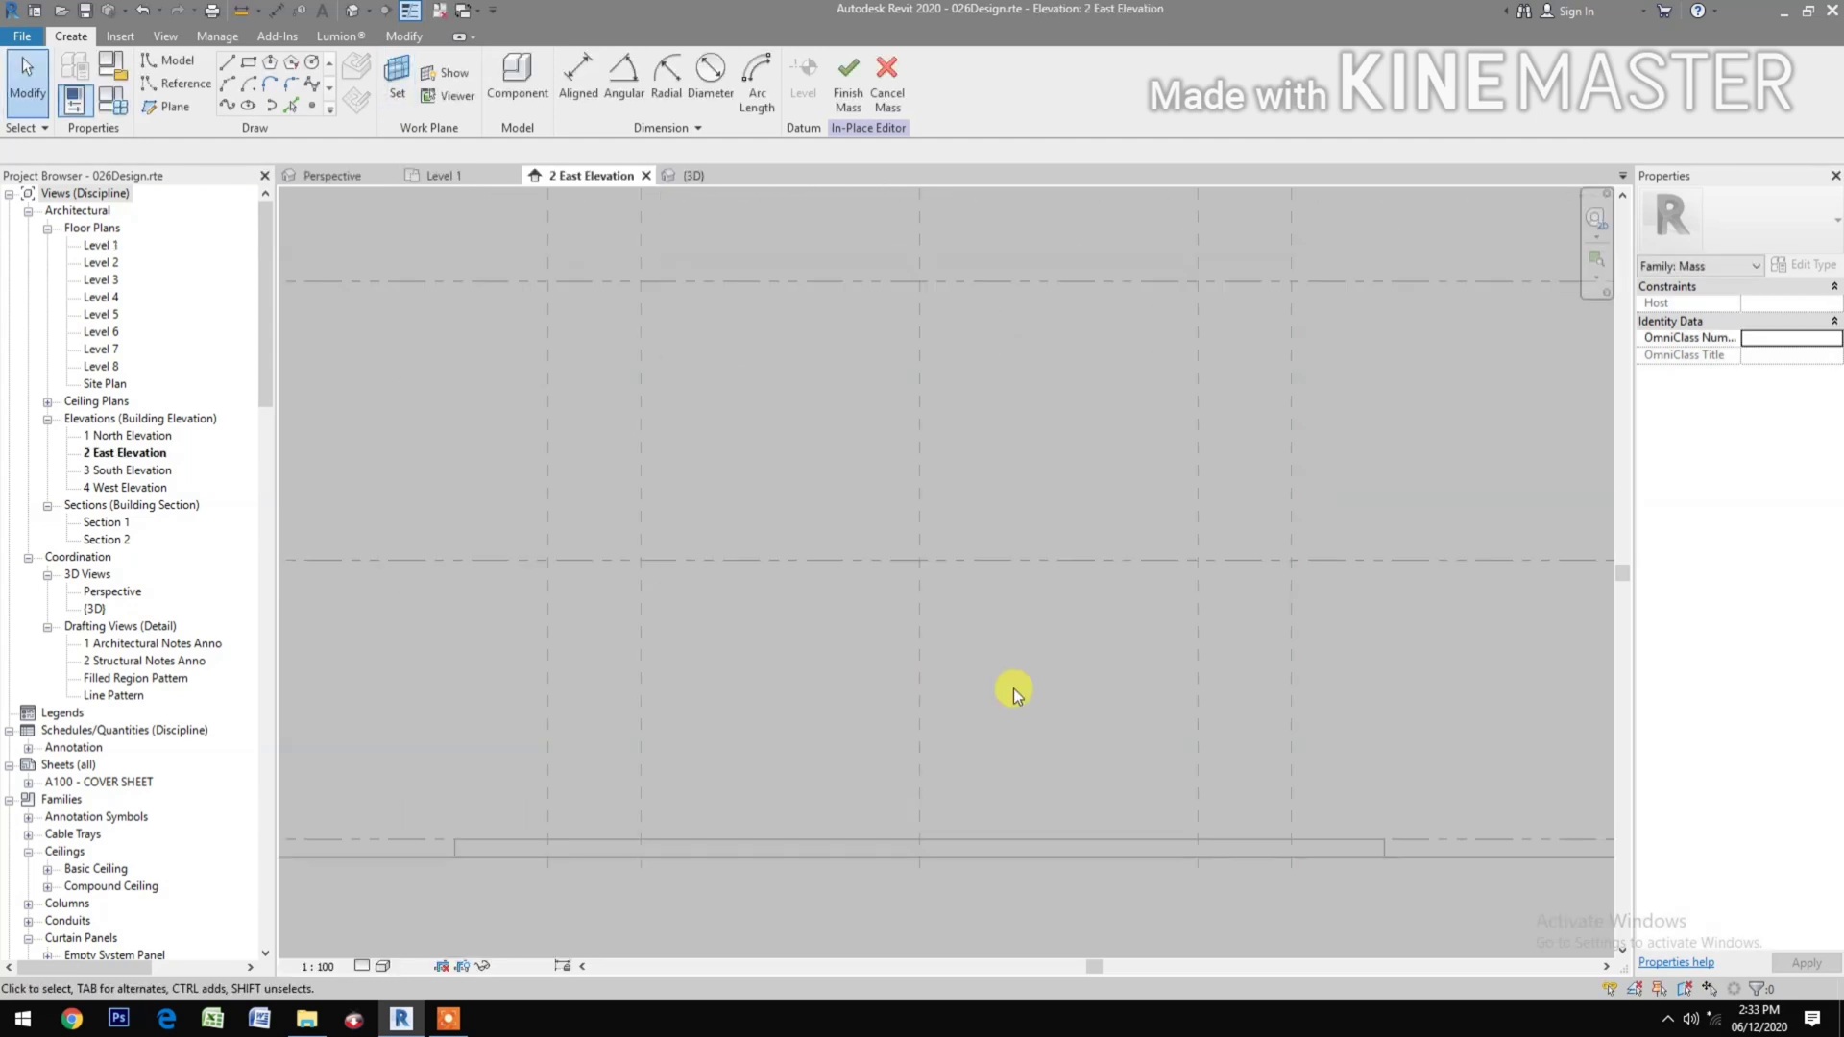
Draw a wavy four-point spline about 8.7 m long above the slab, cresting over the first level line and dipping at its far end.
click(224, 104)
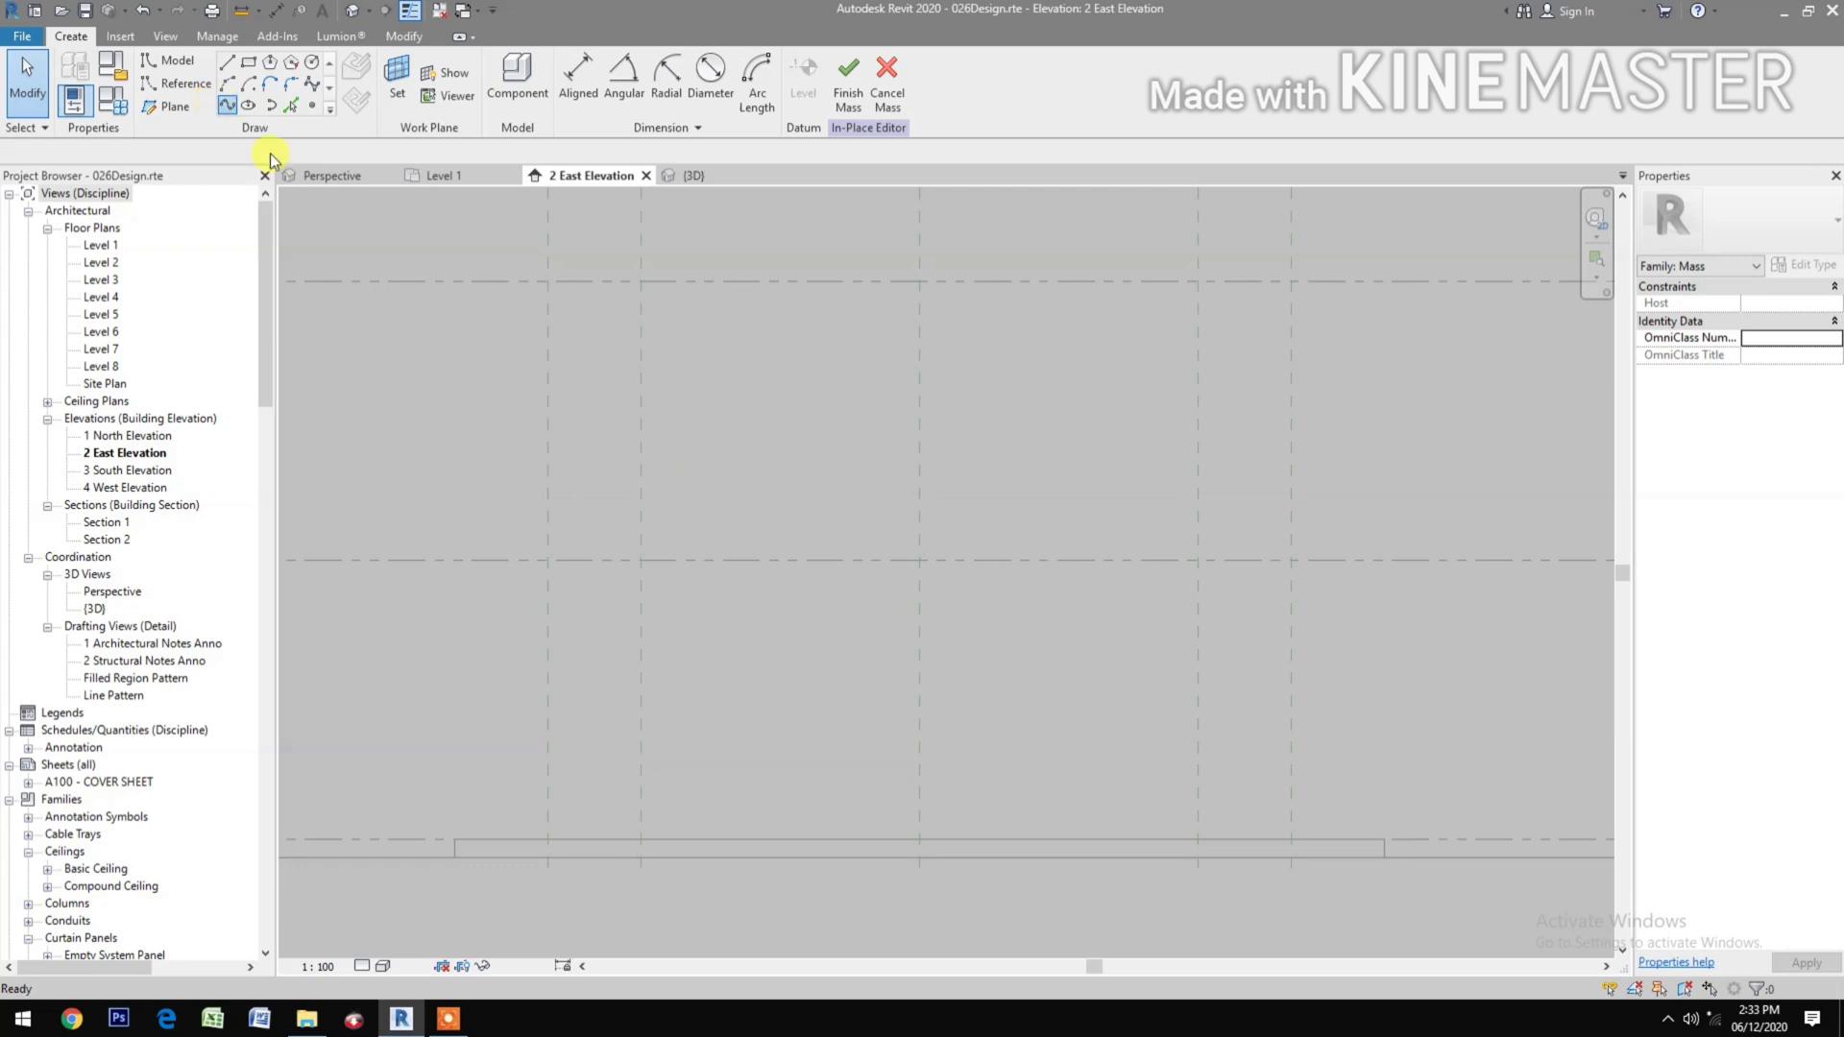
click(518, 604)
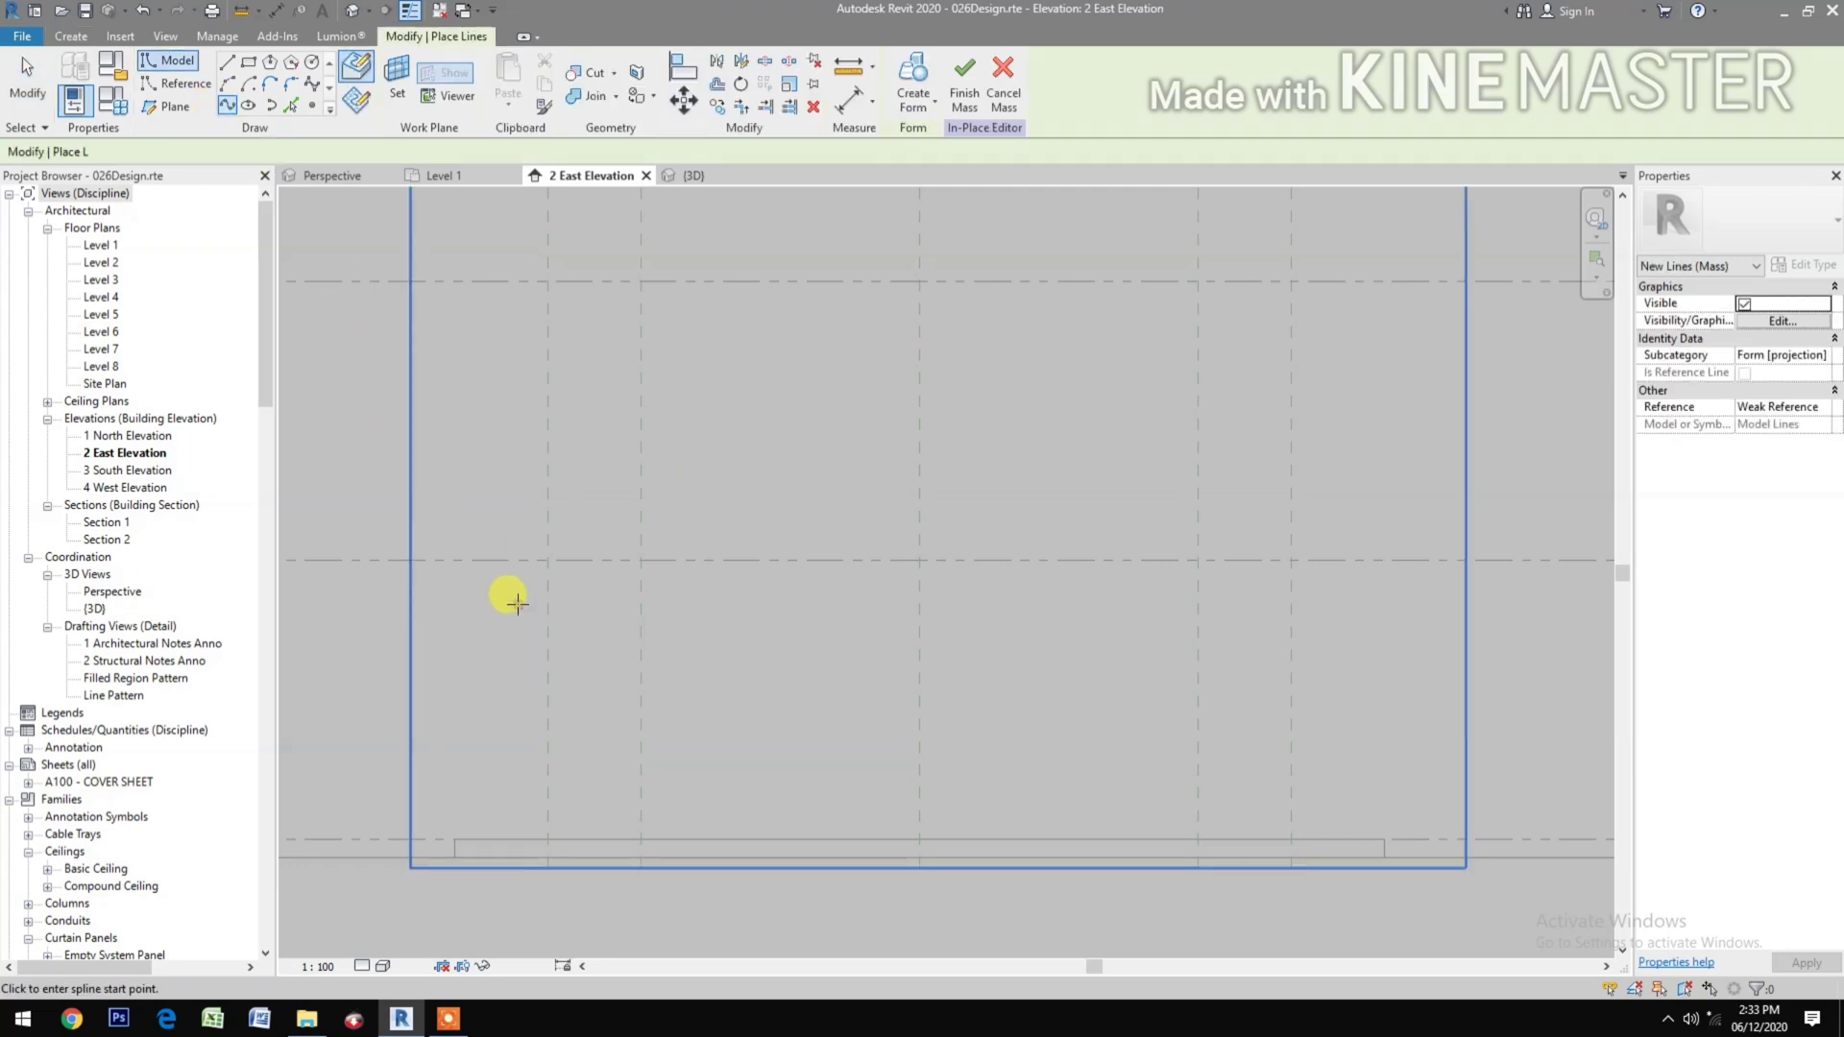
click(870, 522)
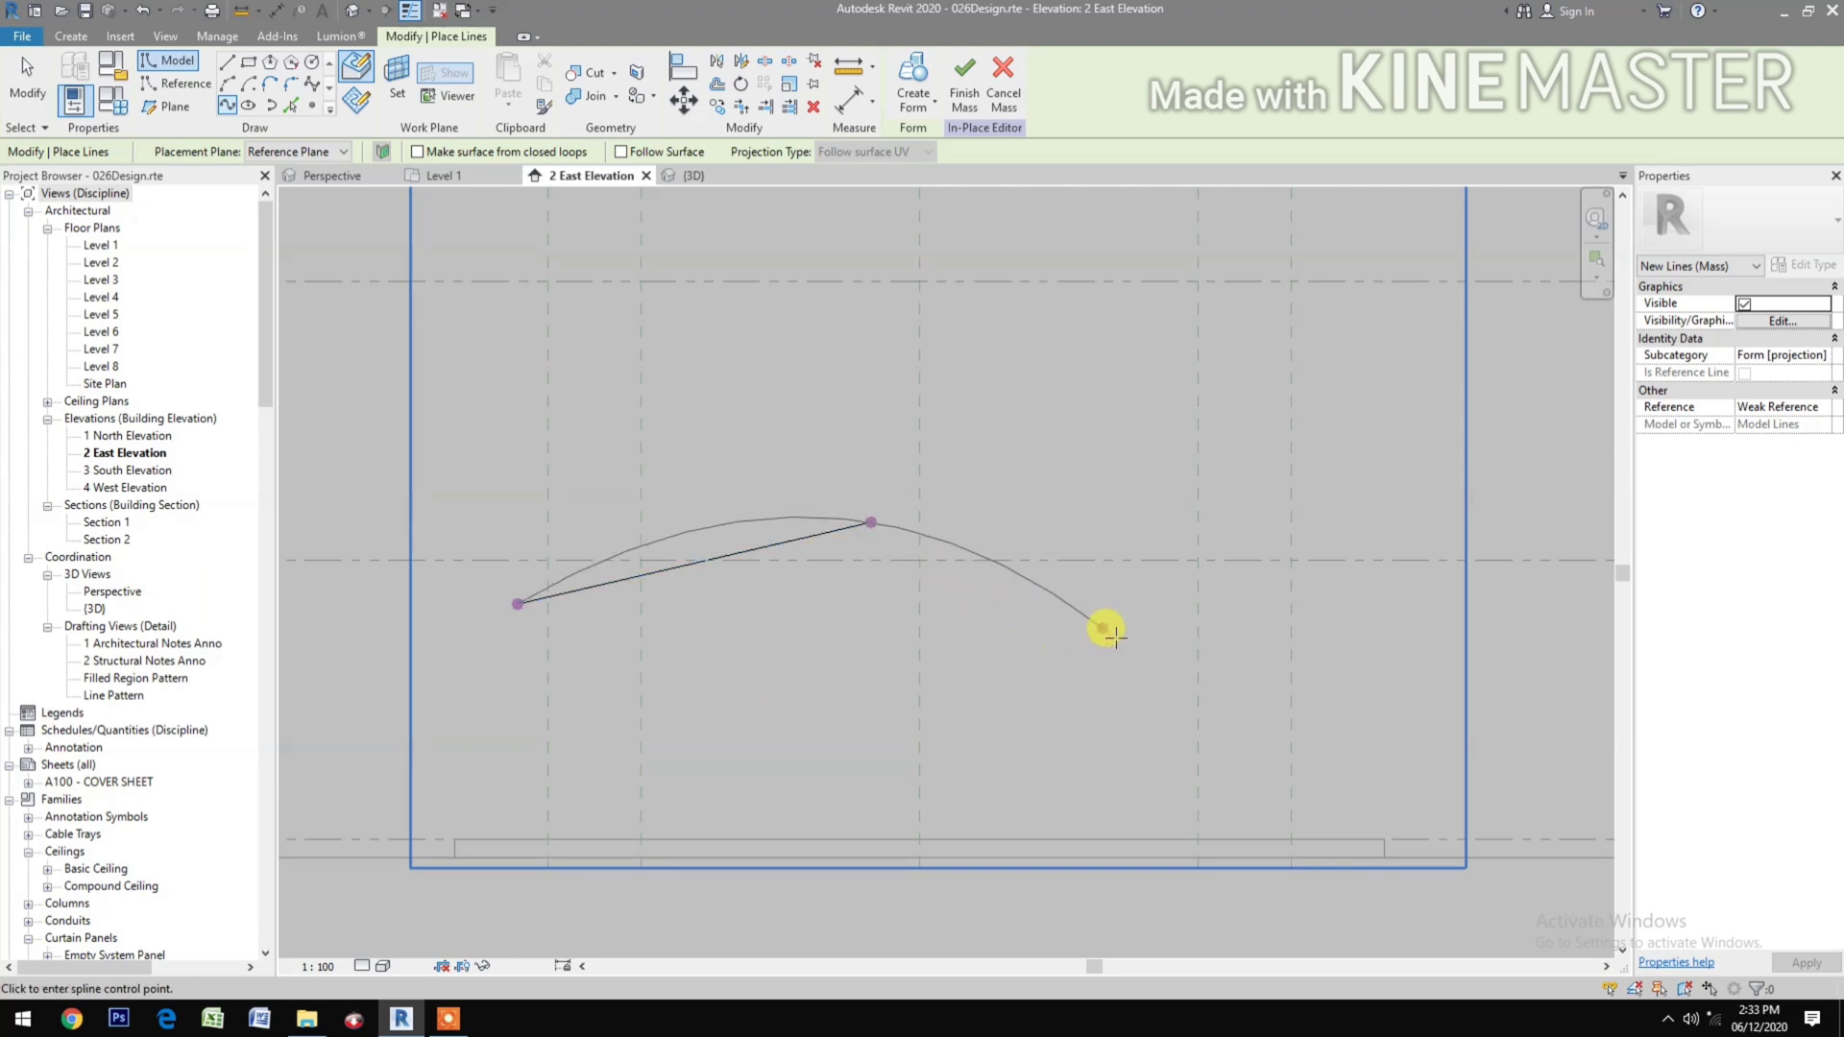
click(1171, 629)
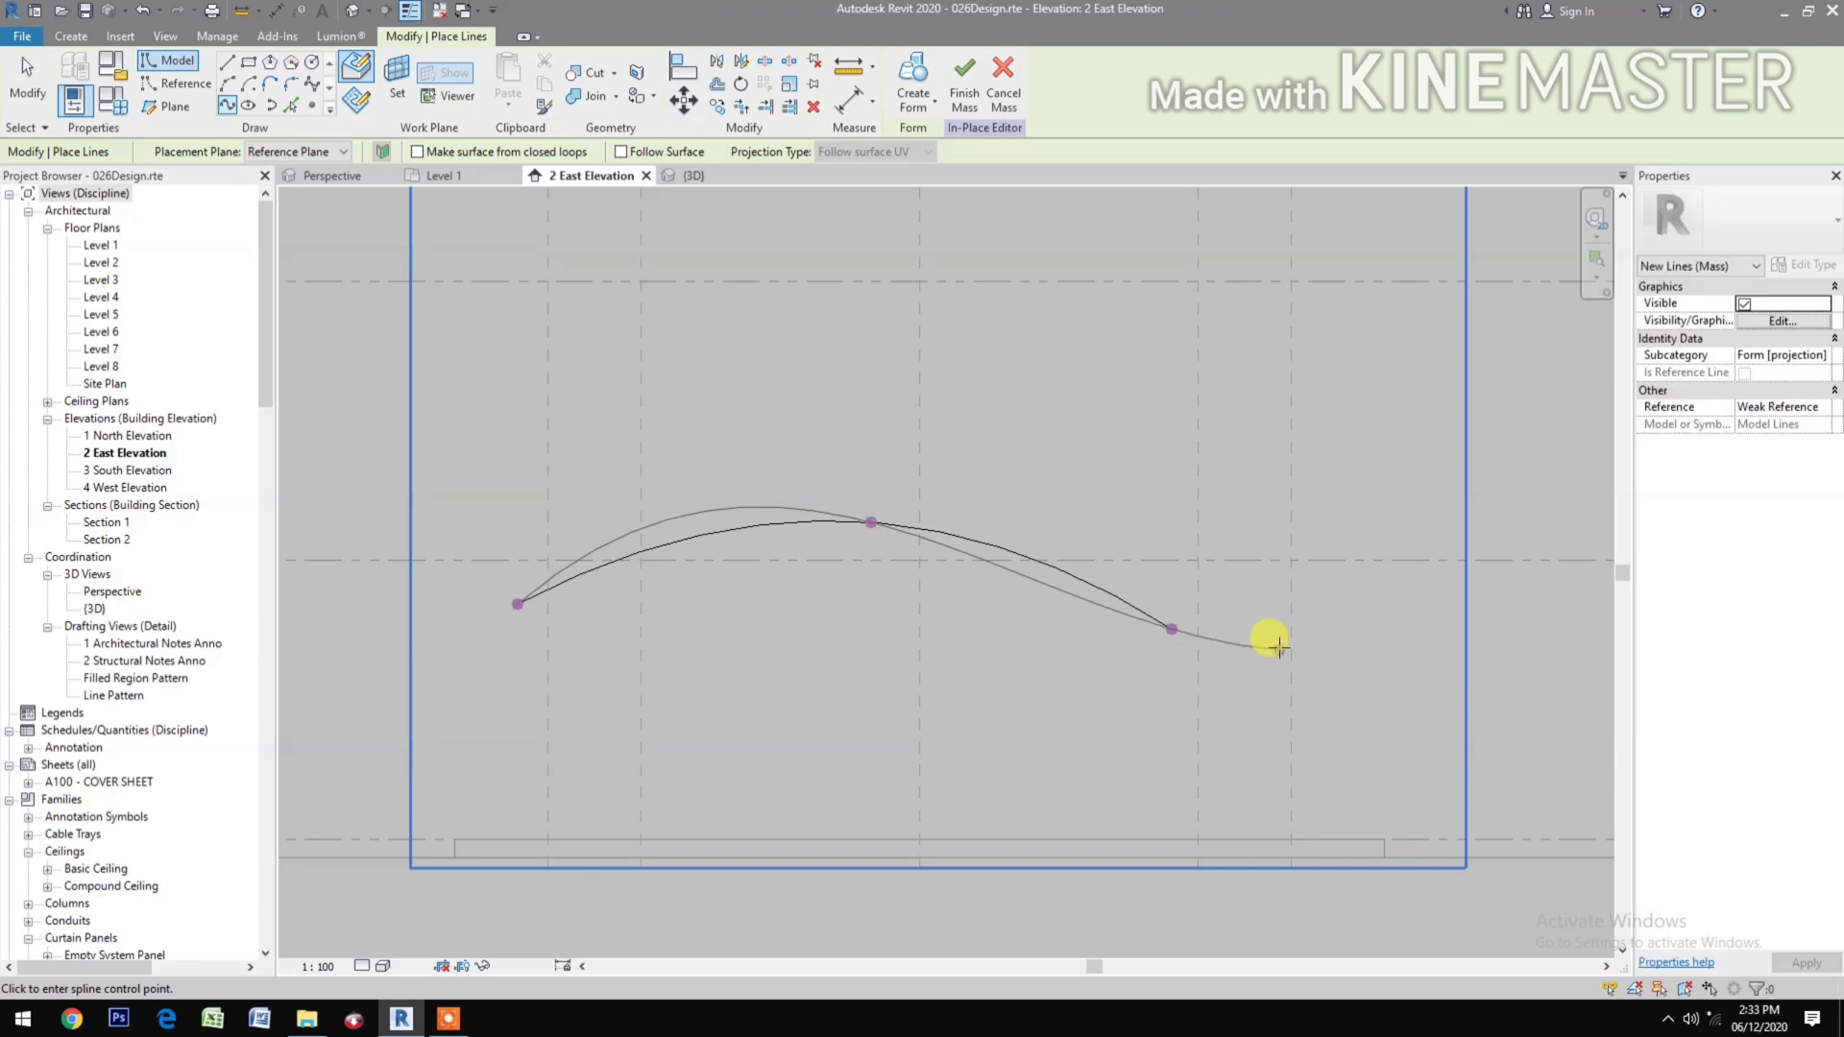
click(1278, 644)
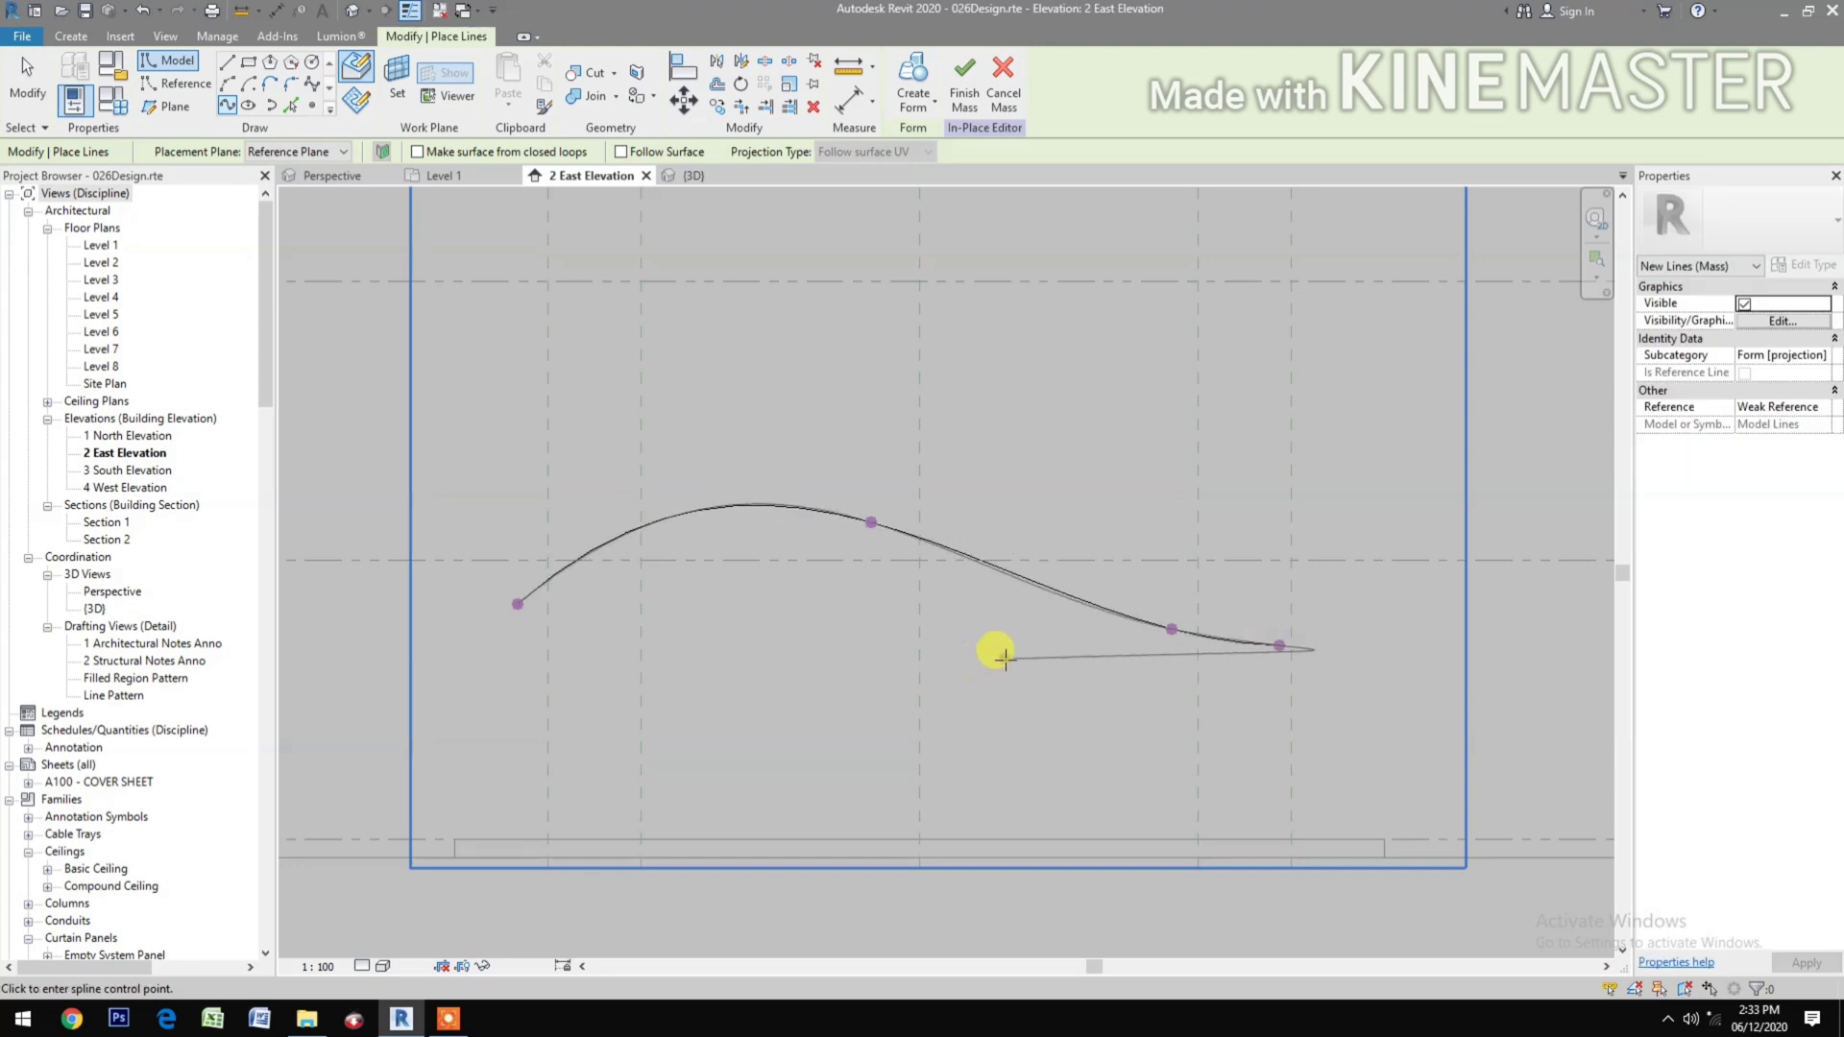
key(Escape)
key(Escape)
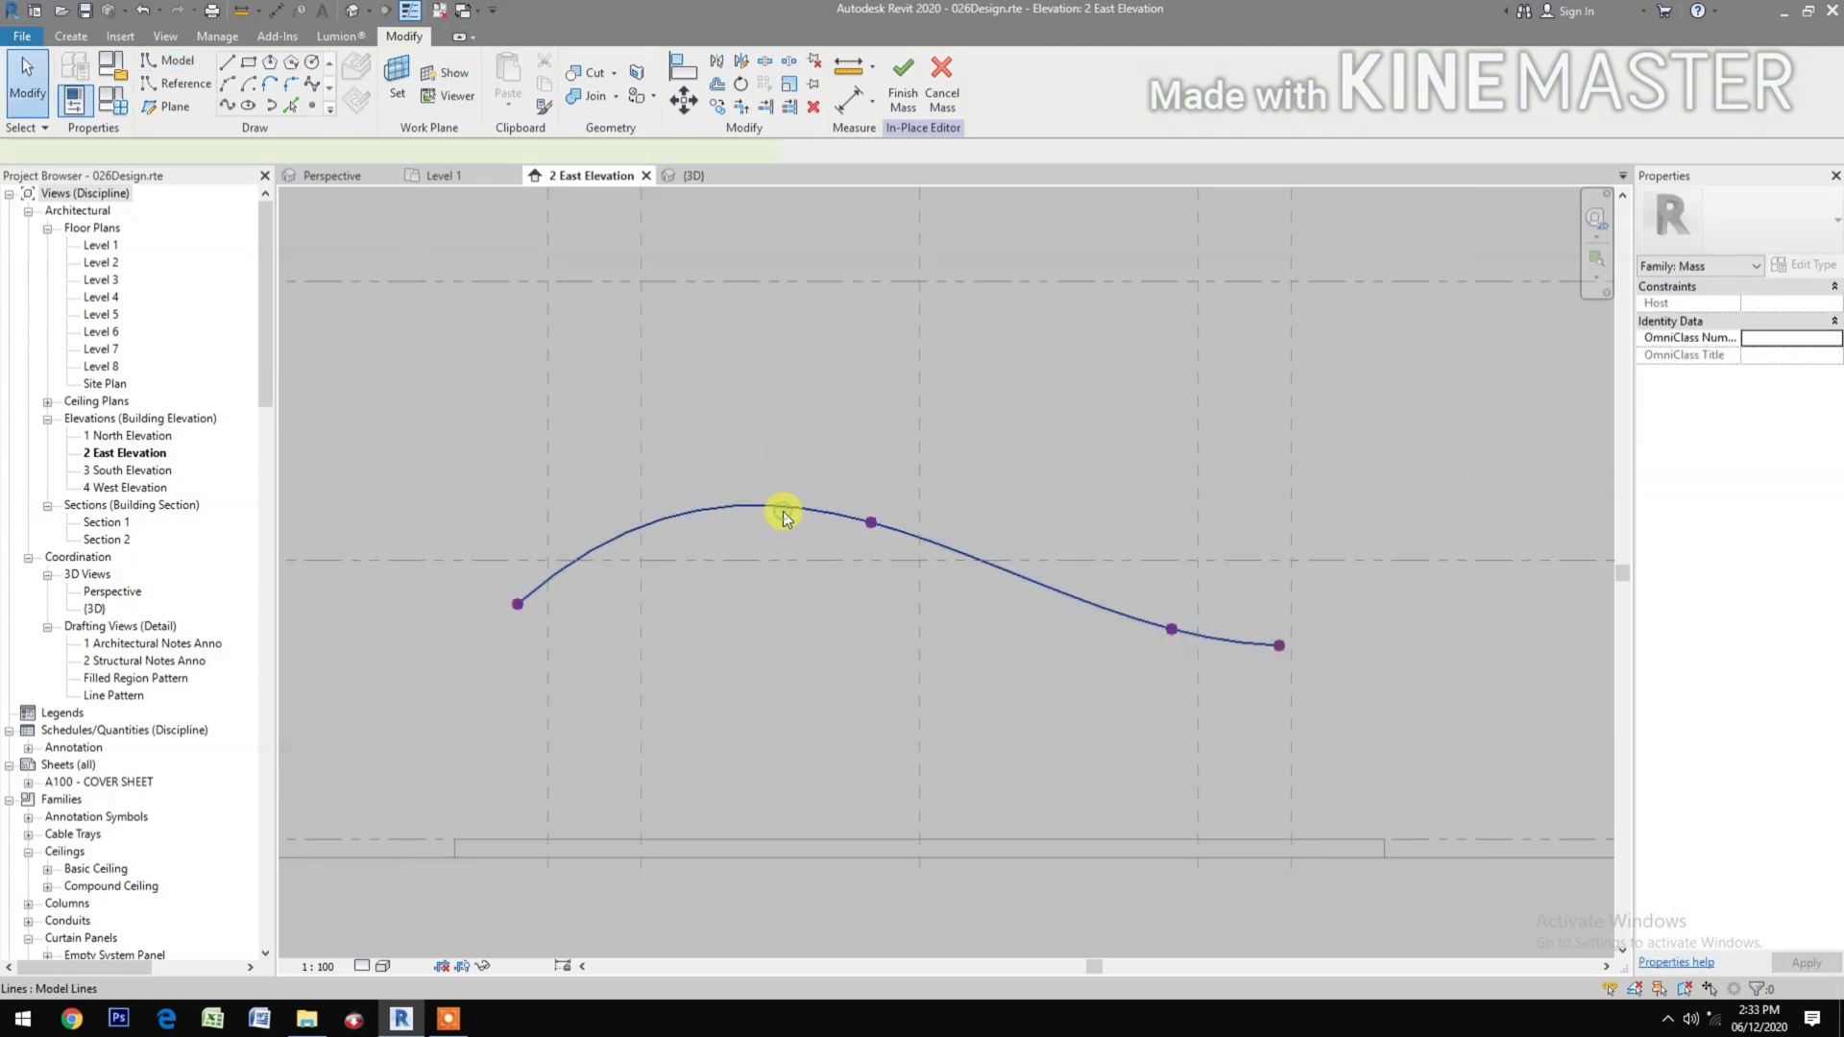
Copy the spline in the Level 1 plan from the east vertical reference plane to the west one.
click(781, 511)
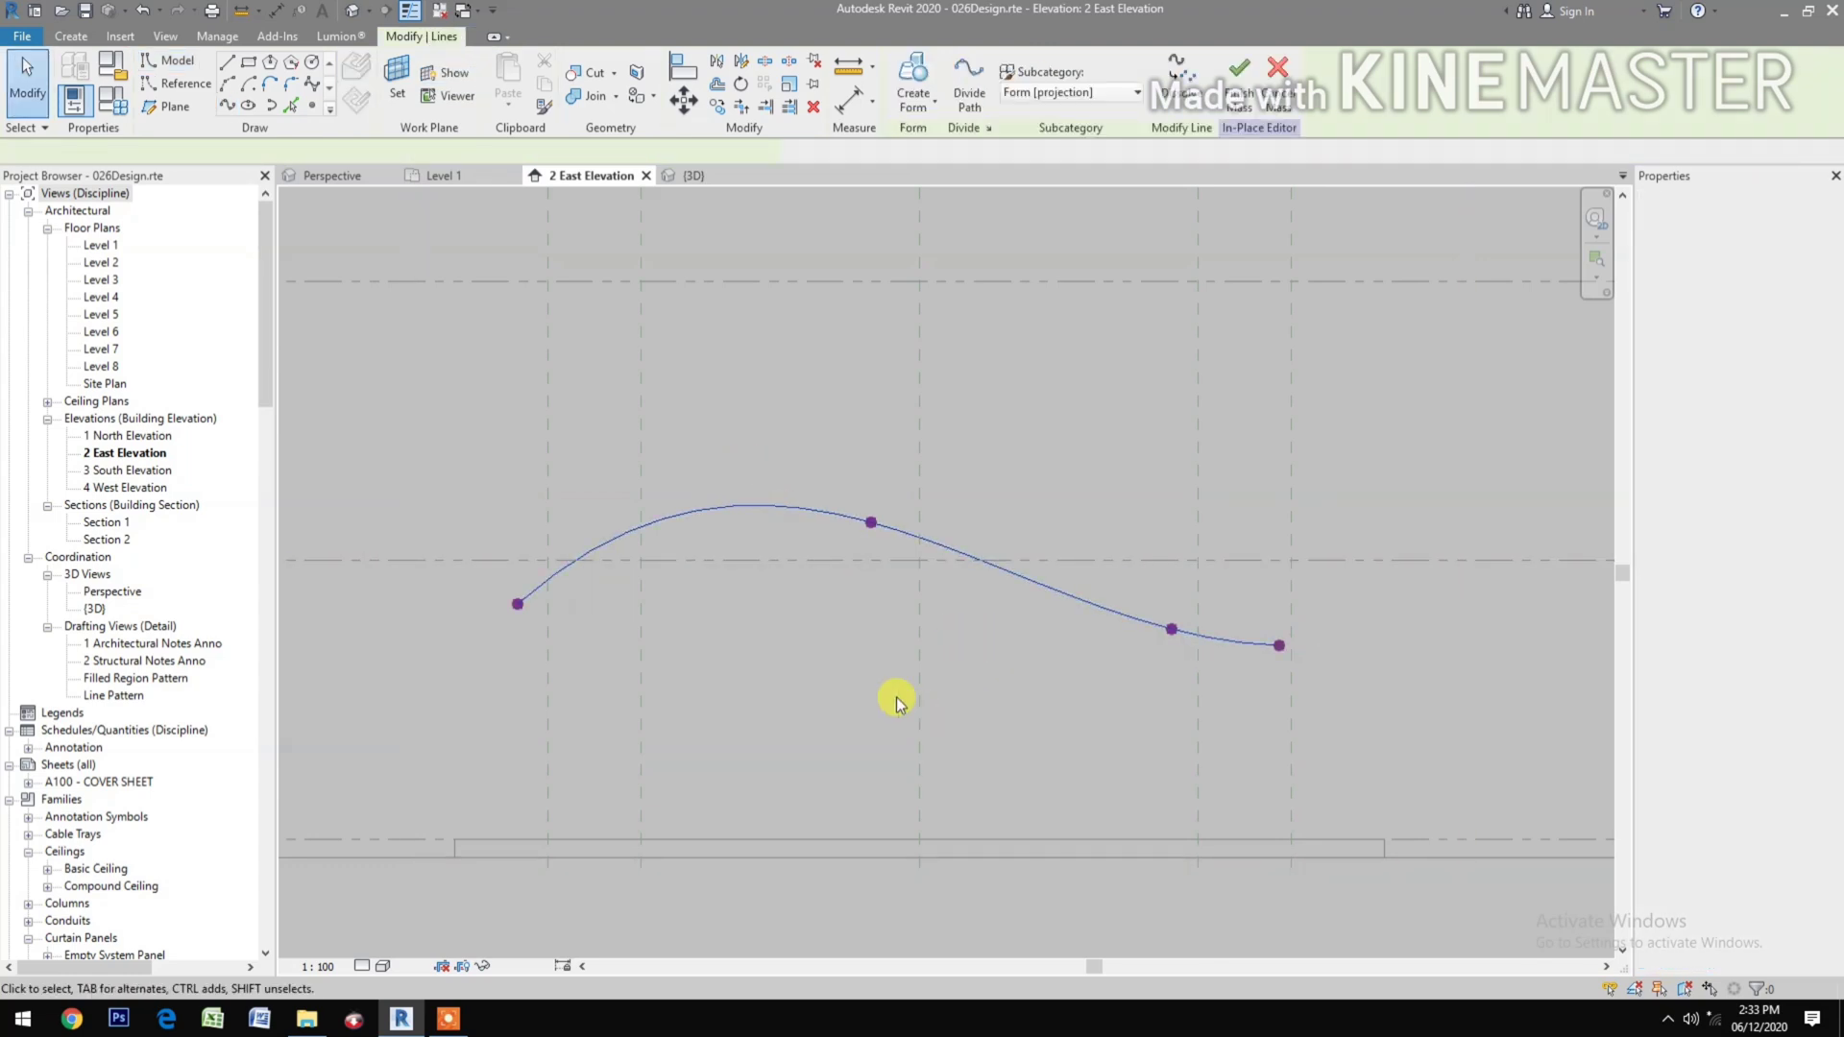
click(455, 180)
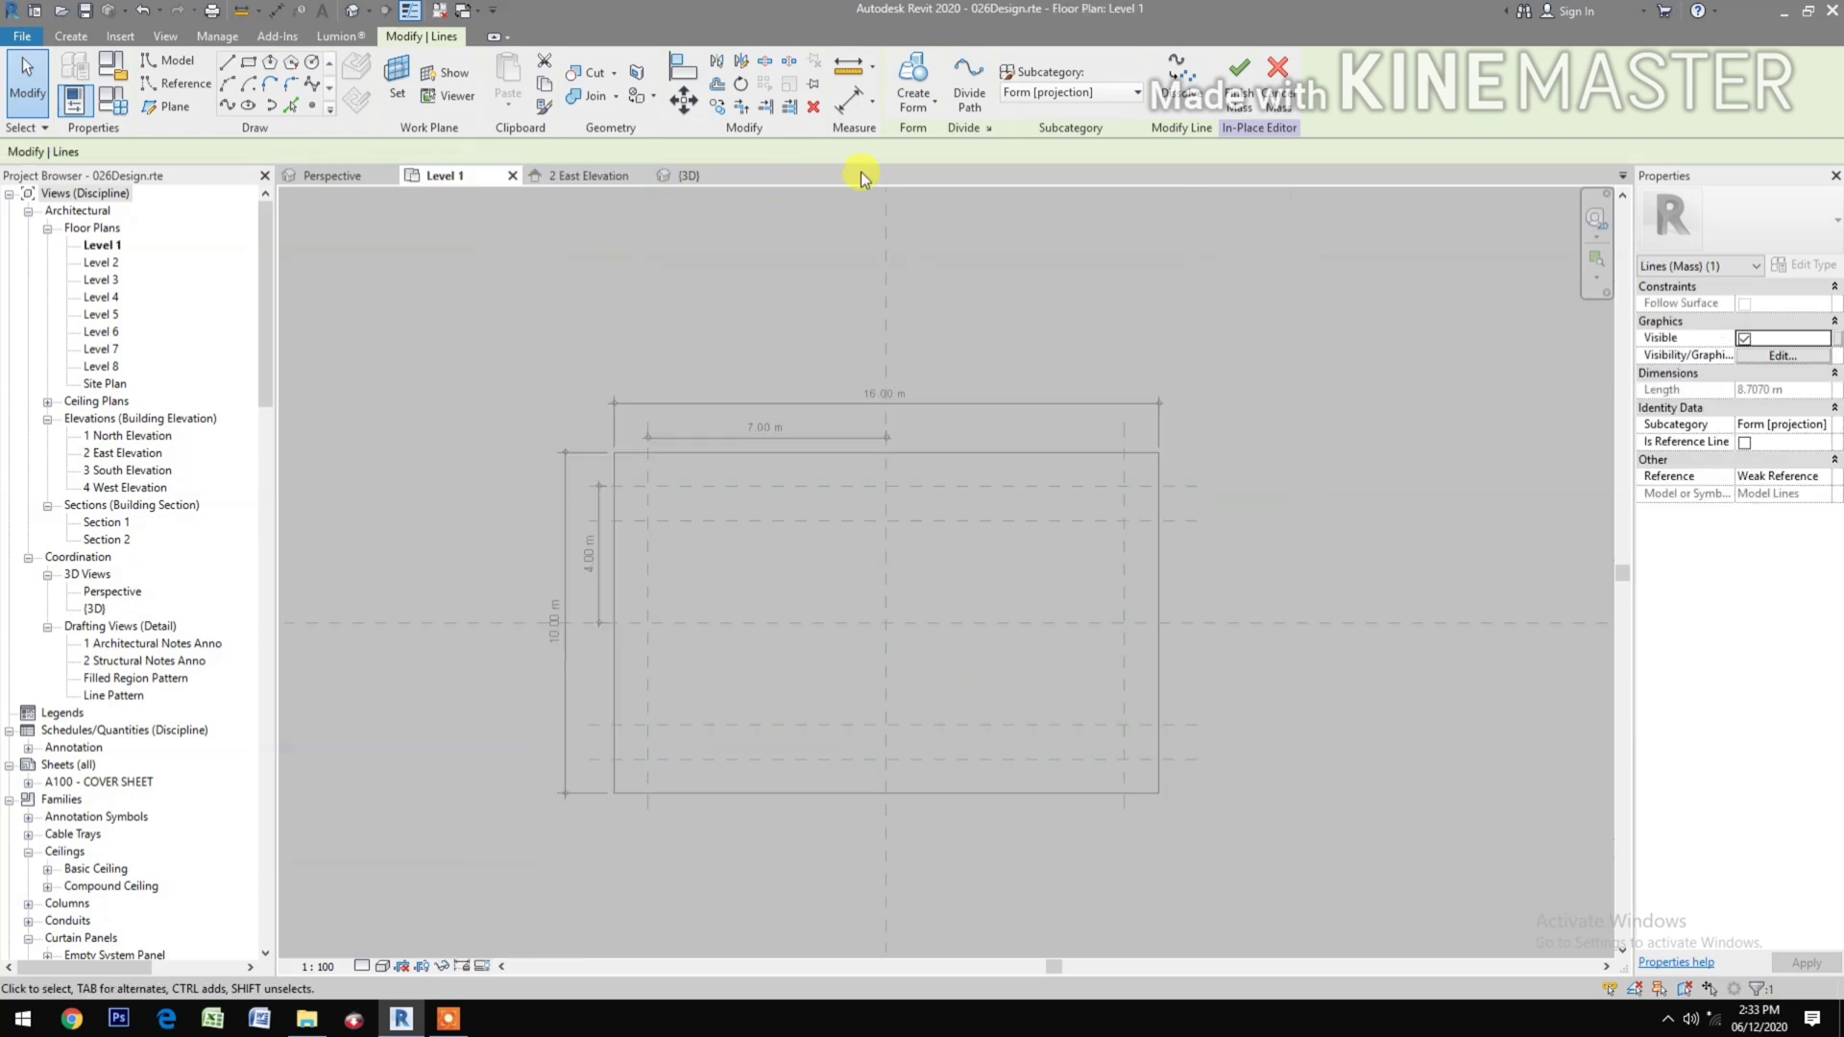
click(727, 108)
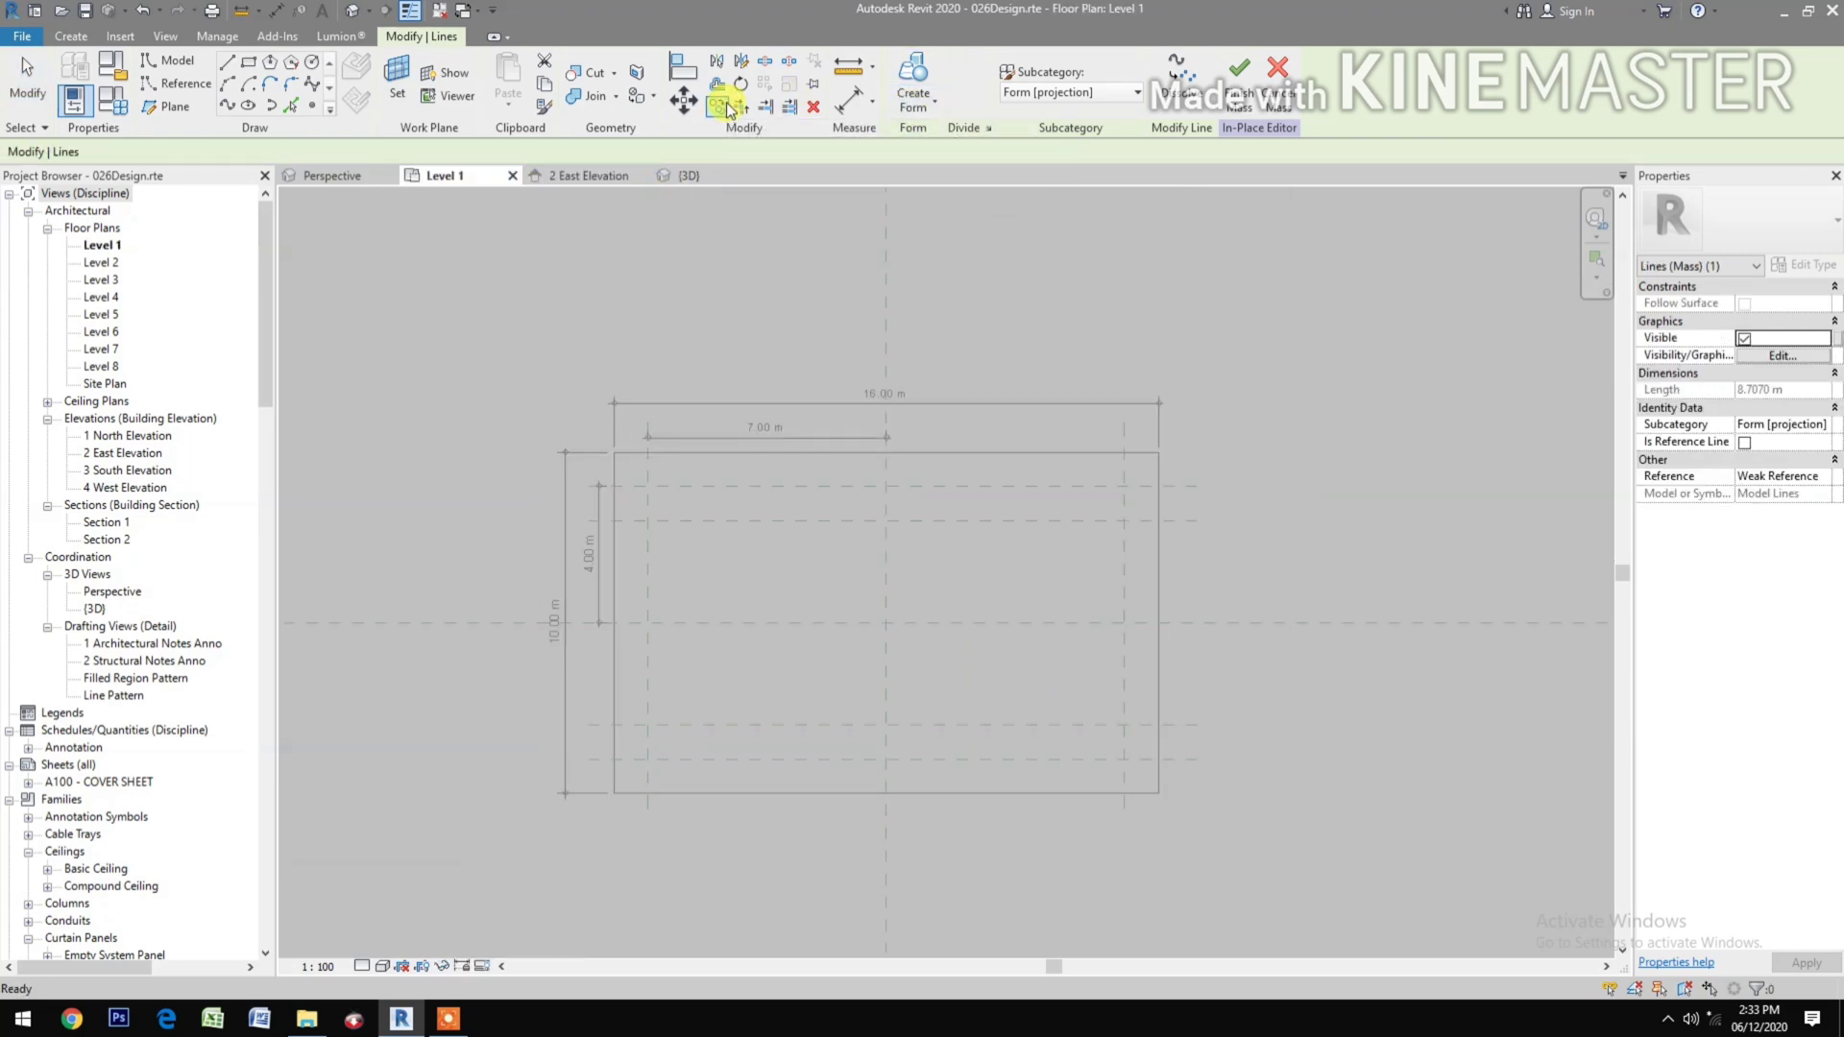
click(1120, 551)
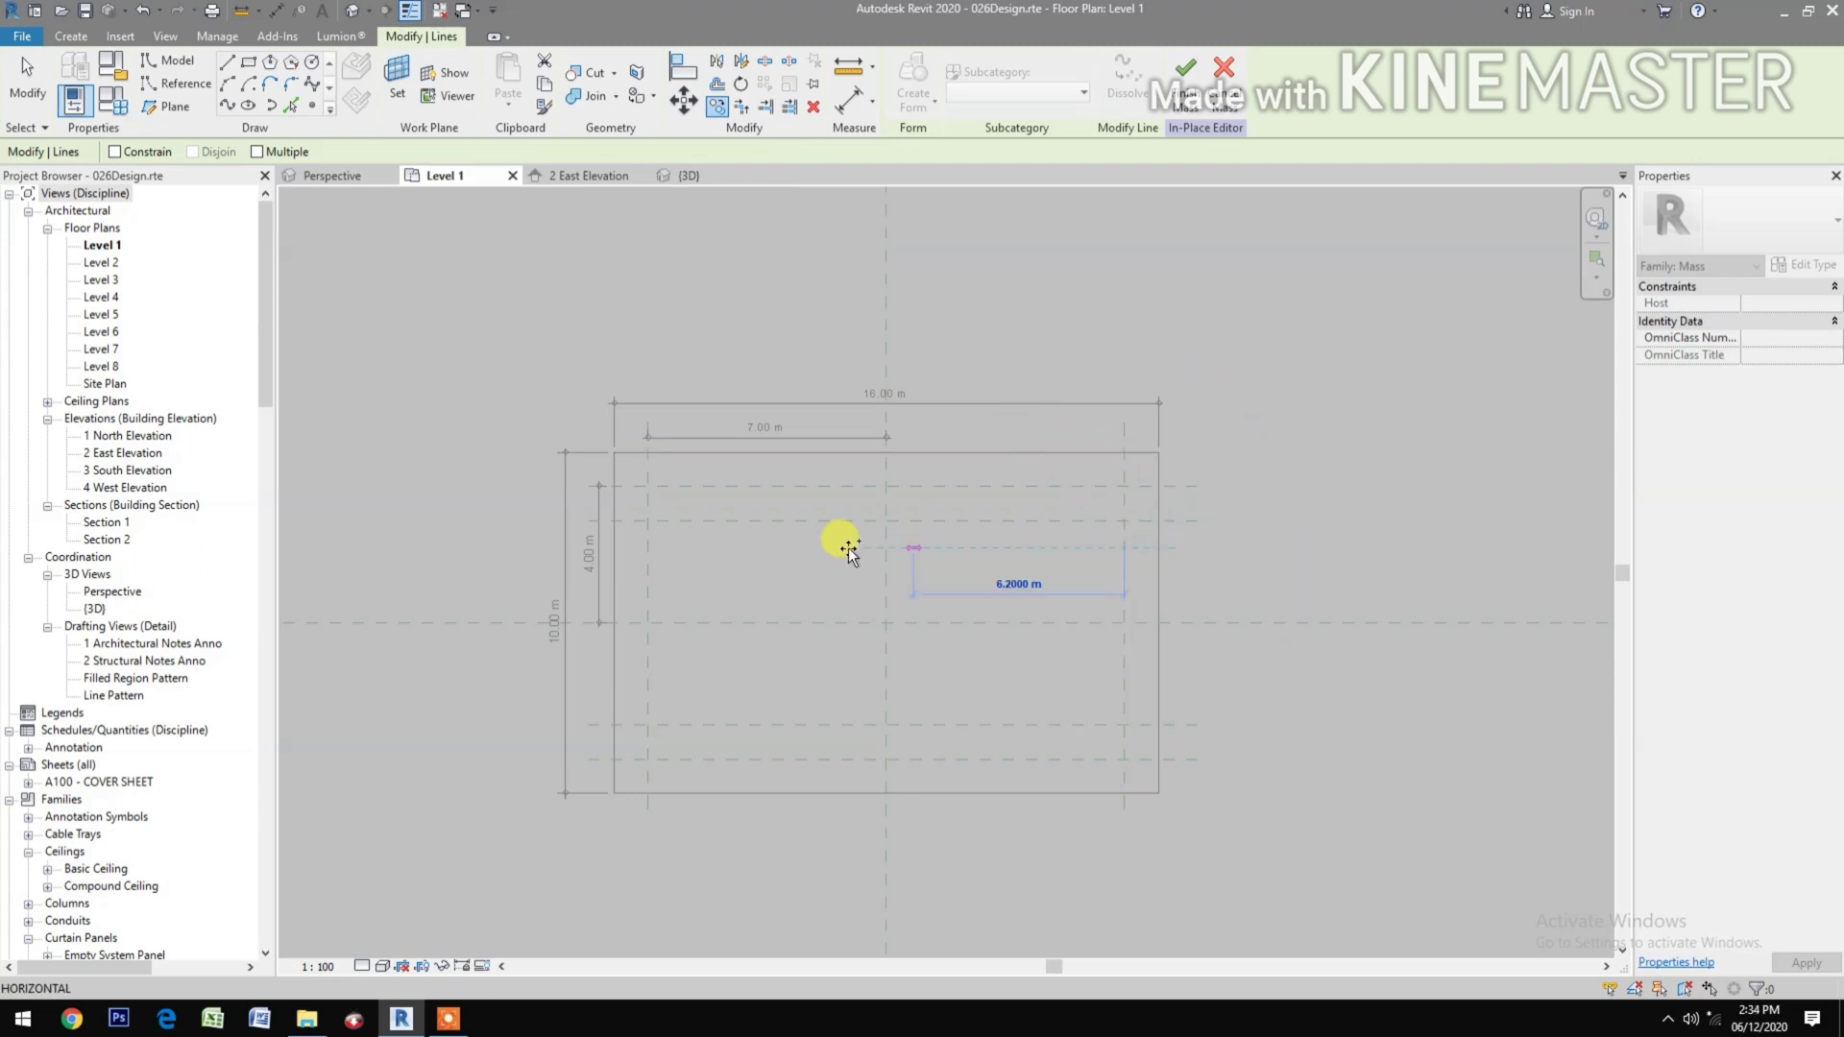
click(649, 539)
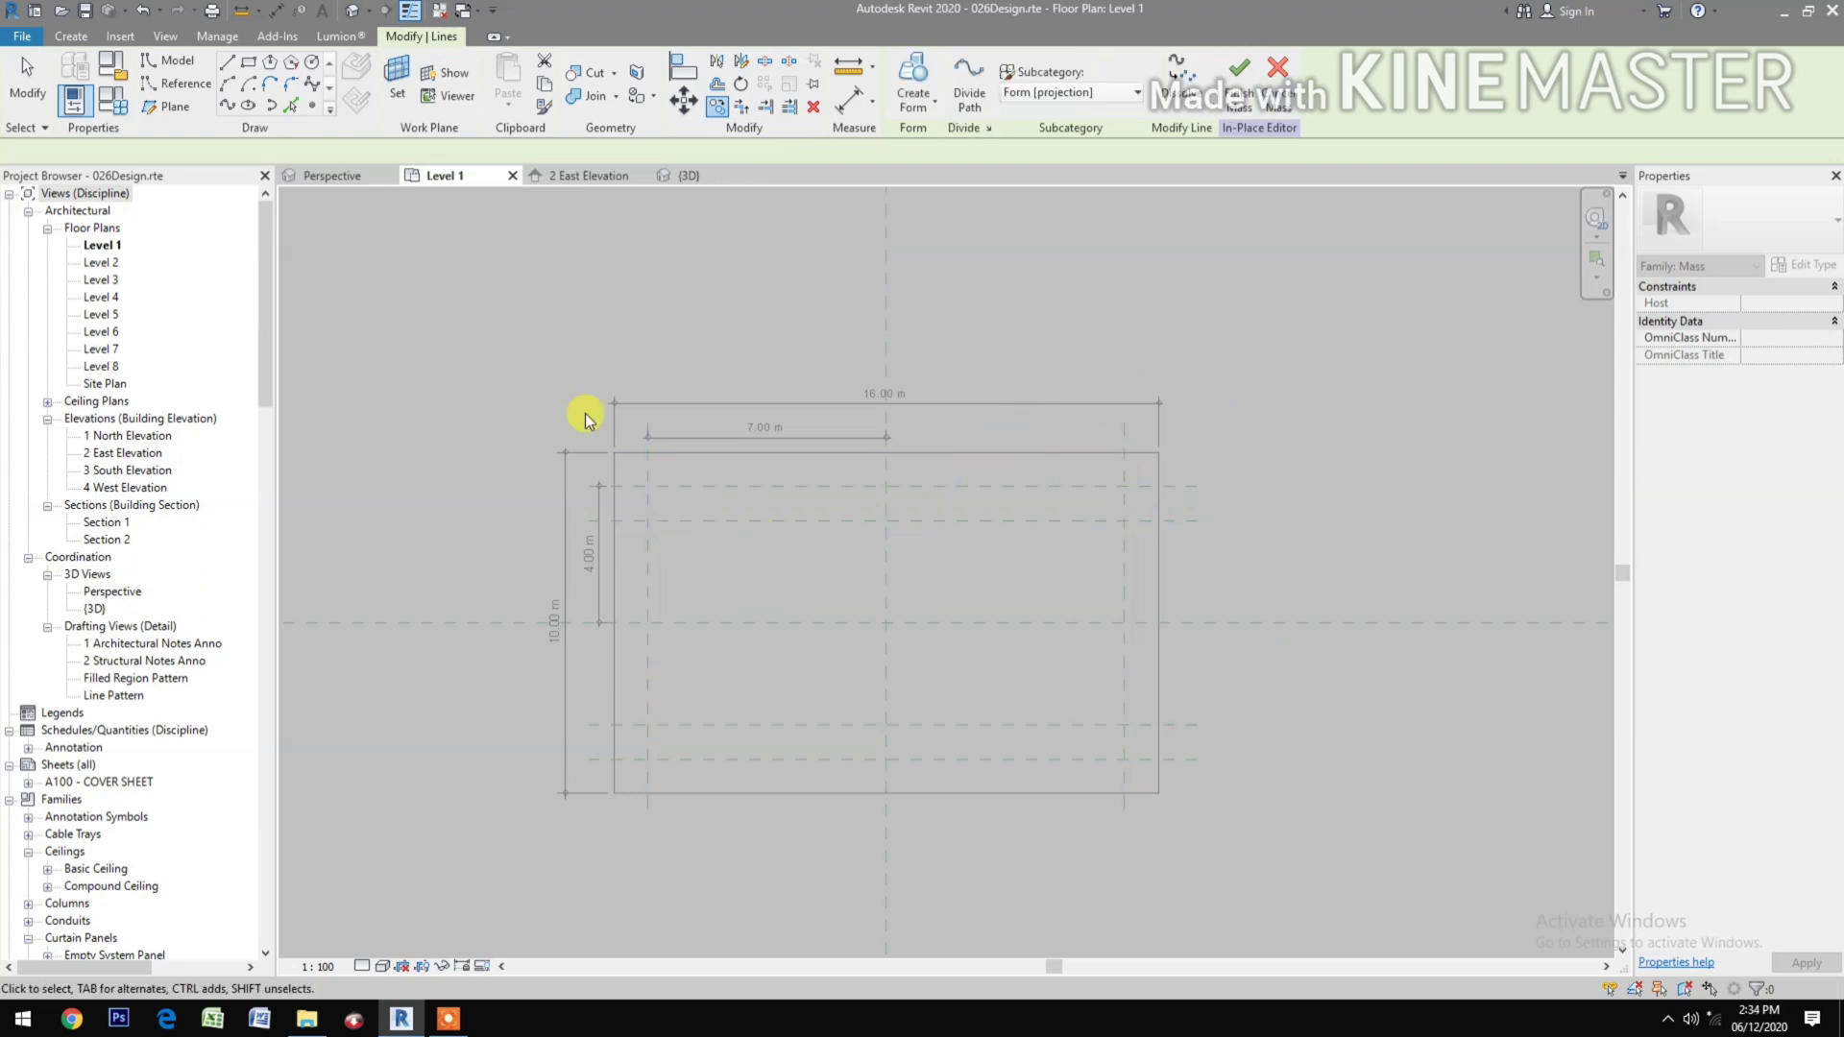
Create a surface form between the two splines in the 3D view.
click(687, 180)
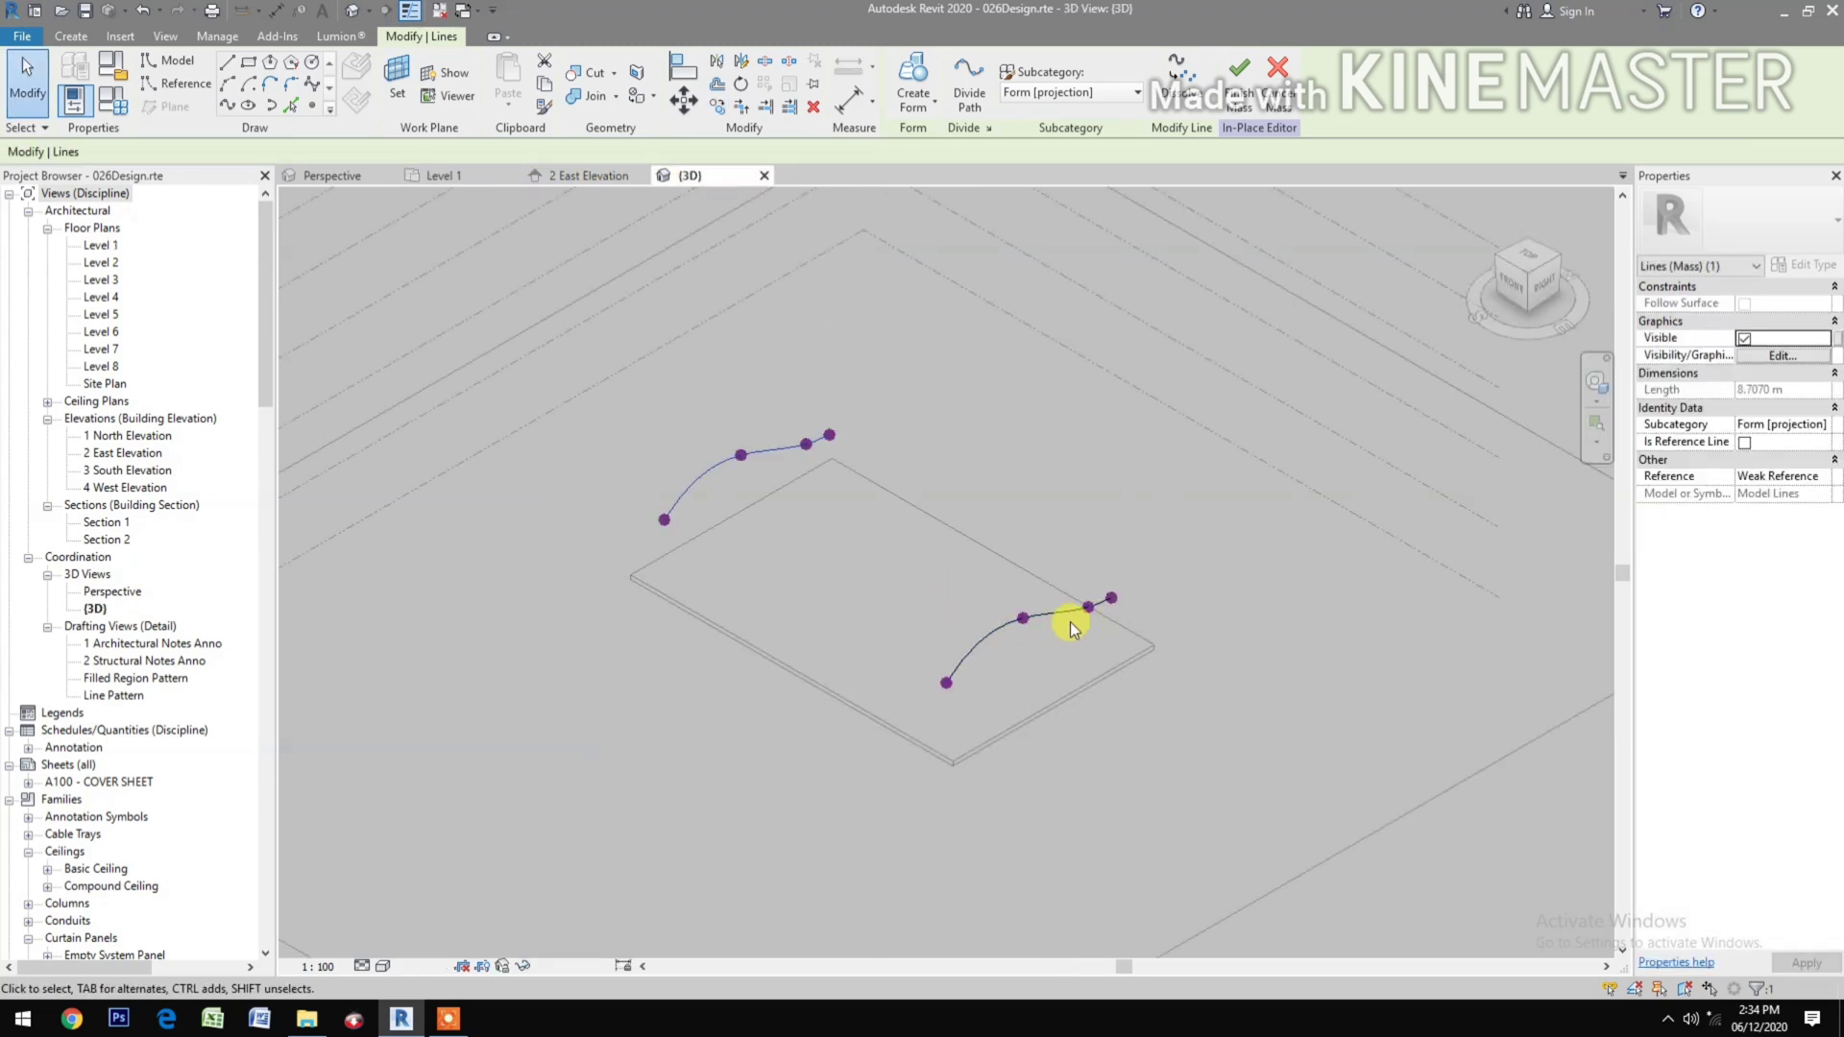
drag(1210, 550, 1210, 550)
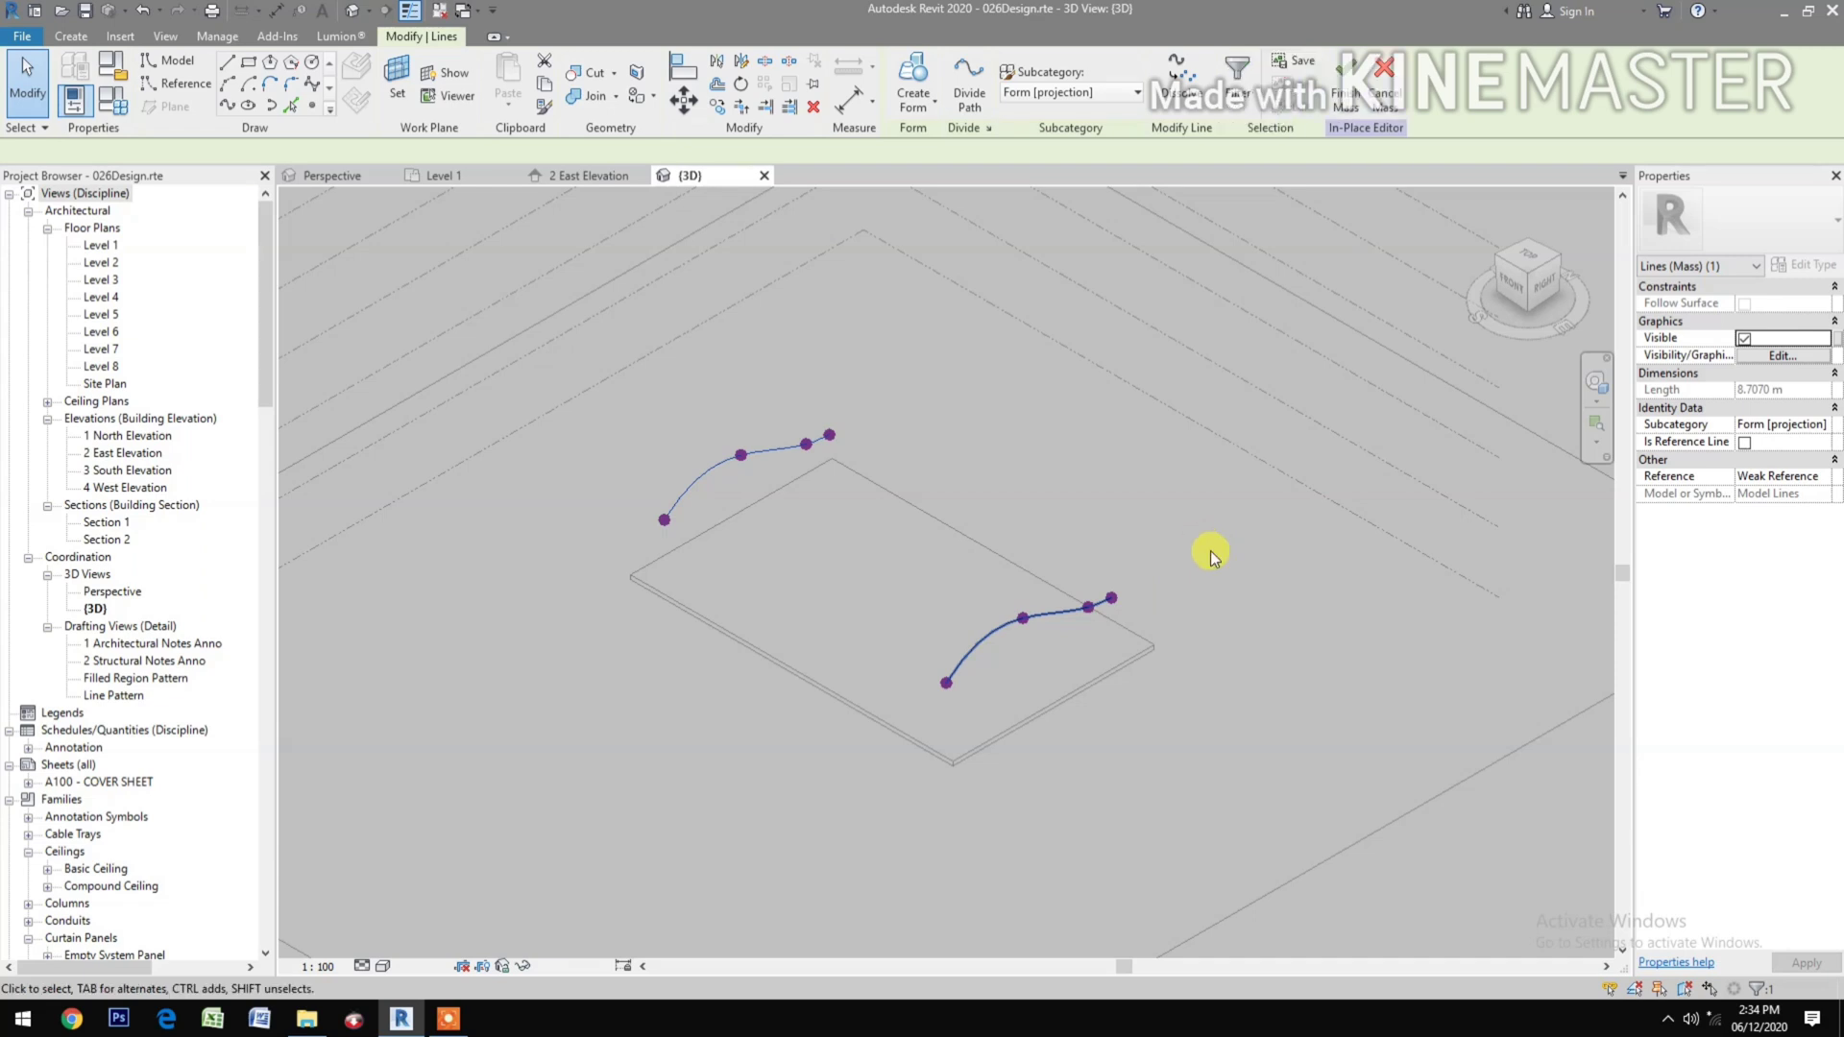
click(917, 89)
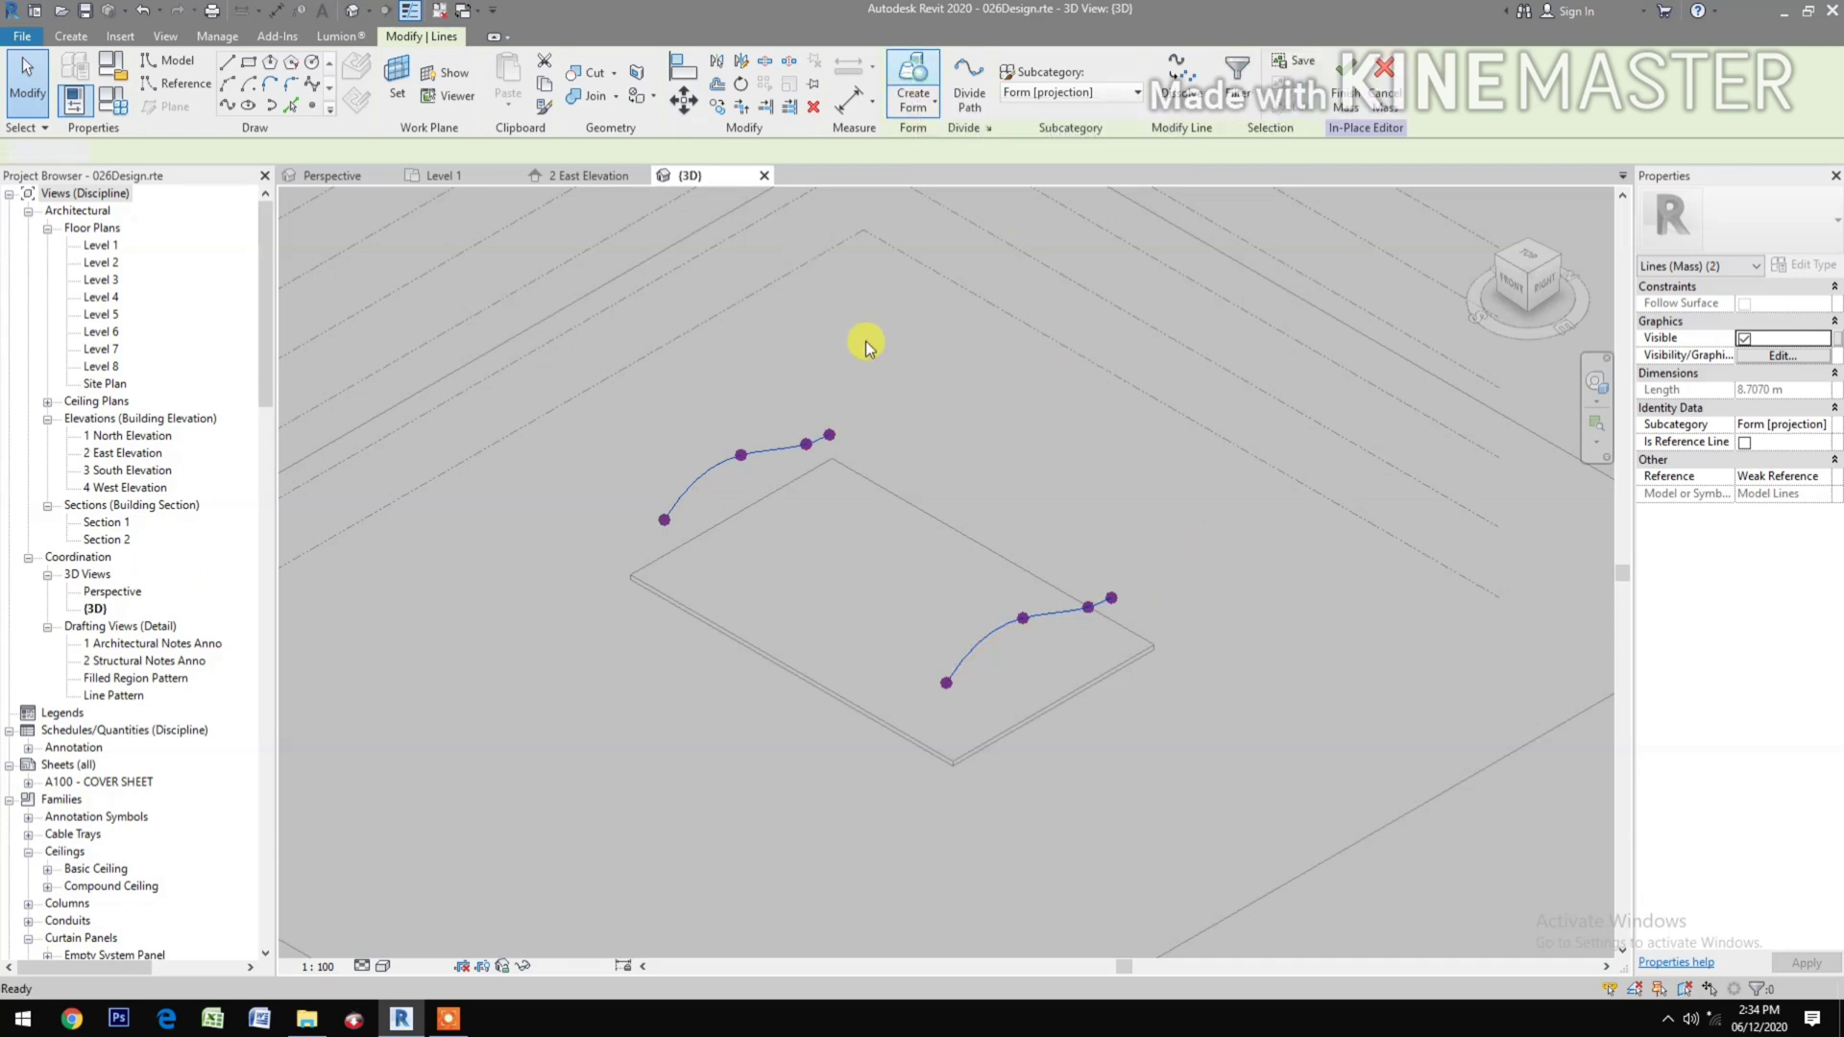
click(815, 447)
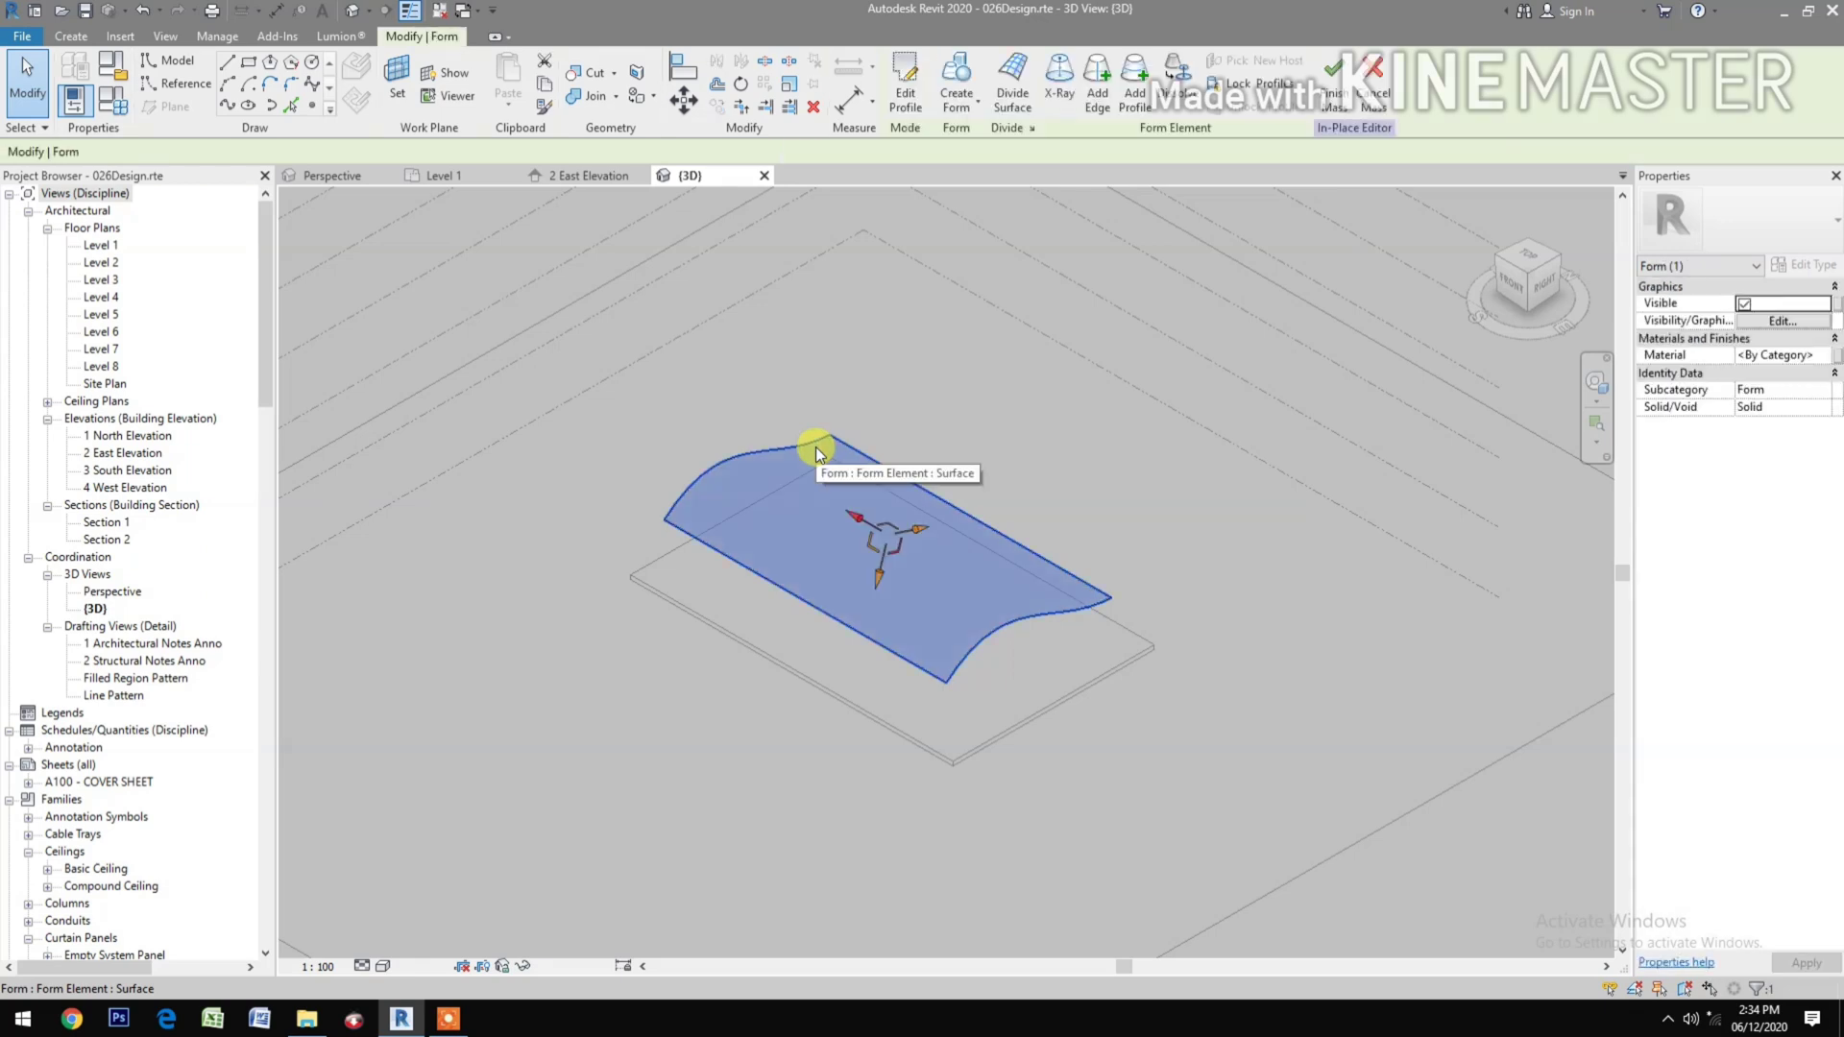
Divide the curved surface and set both the U Grid and V Grid numbers to 8.
click(1002, 100)
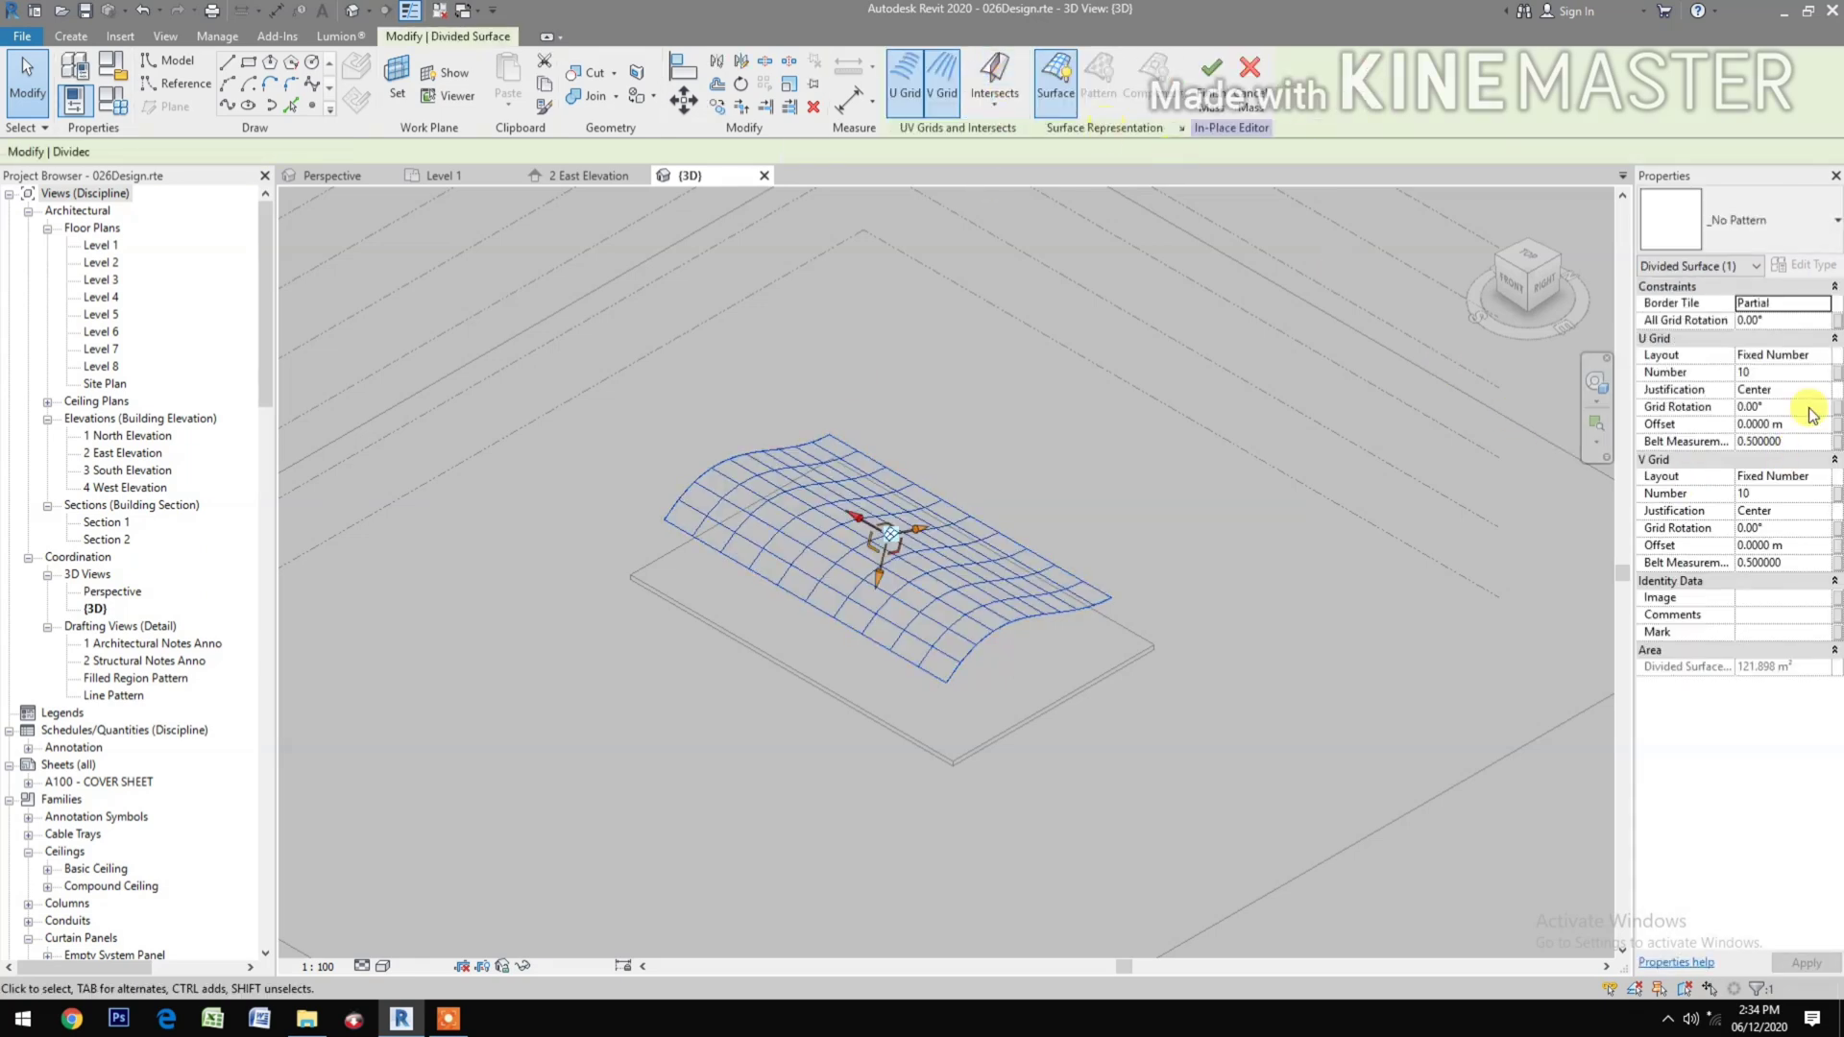
click(1764, 374)
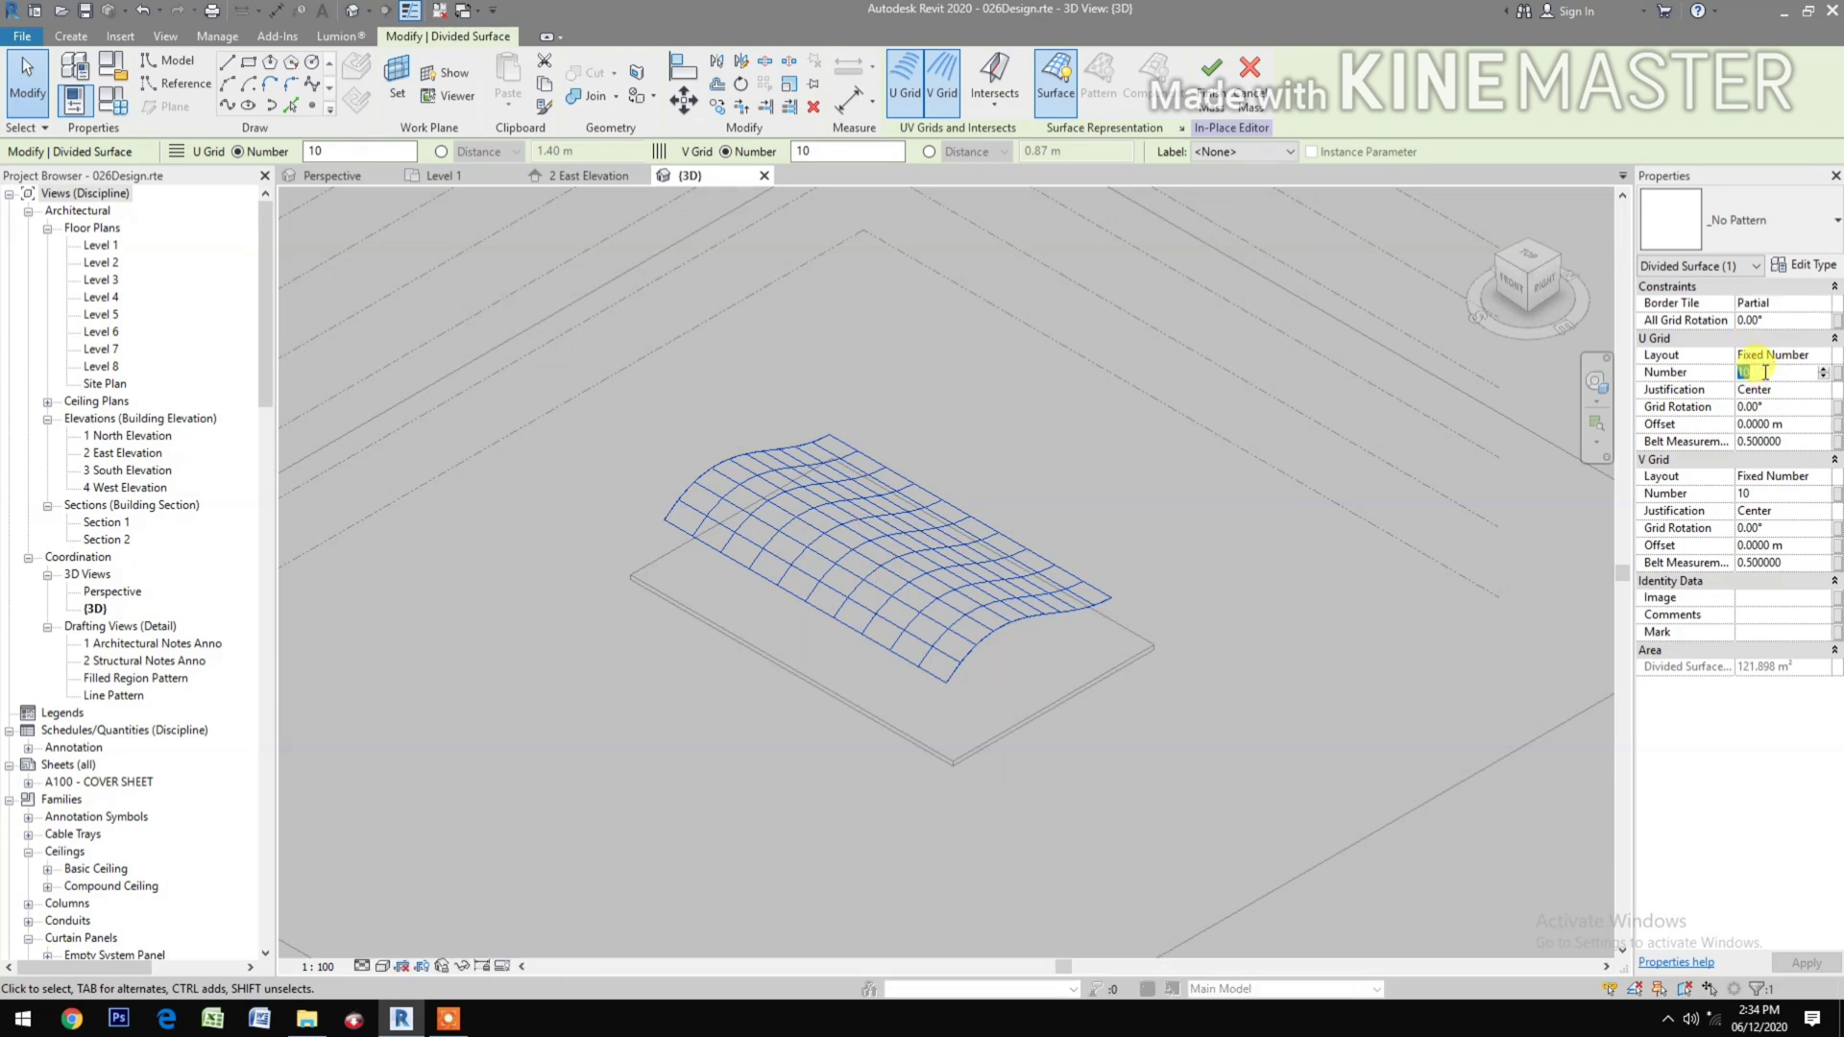
text(8)
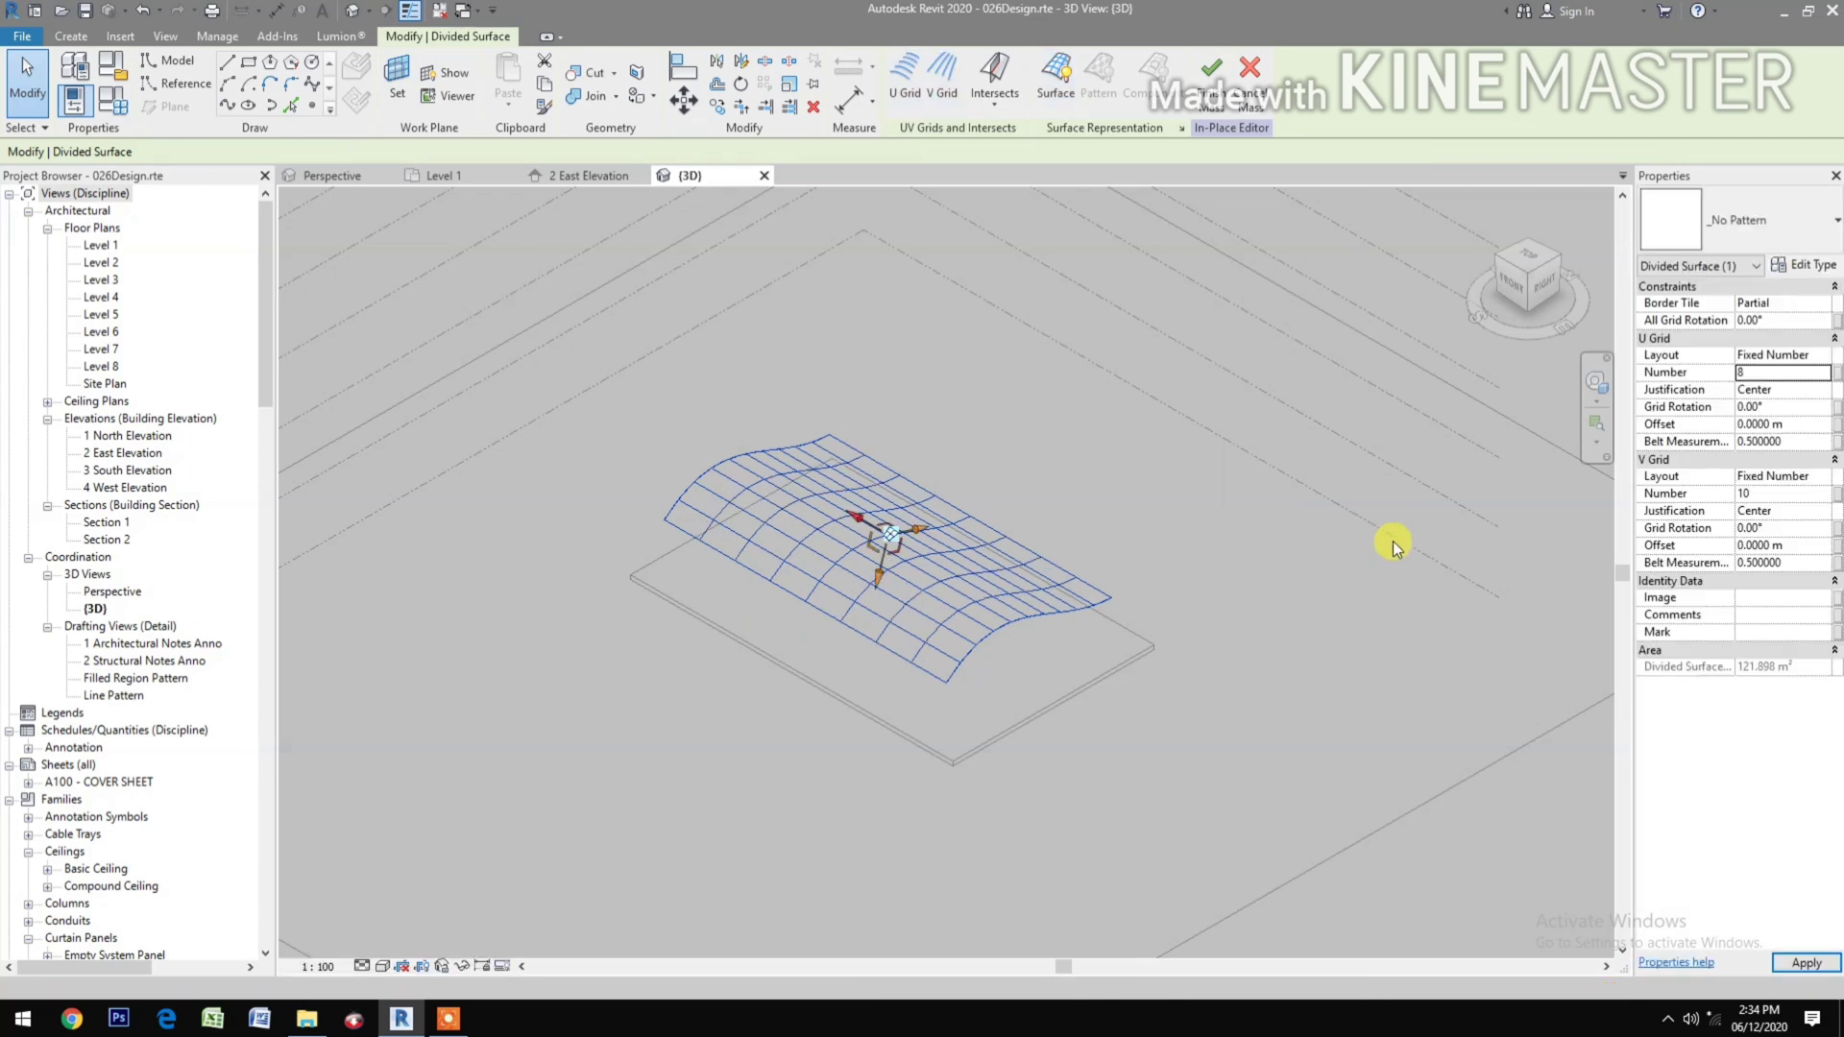
click(1776, 497)
text(8)
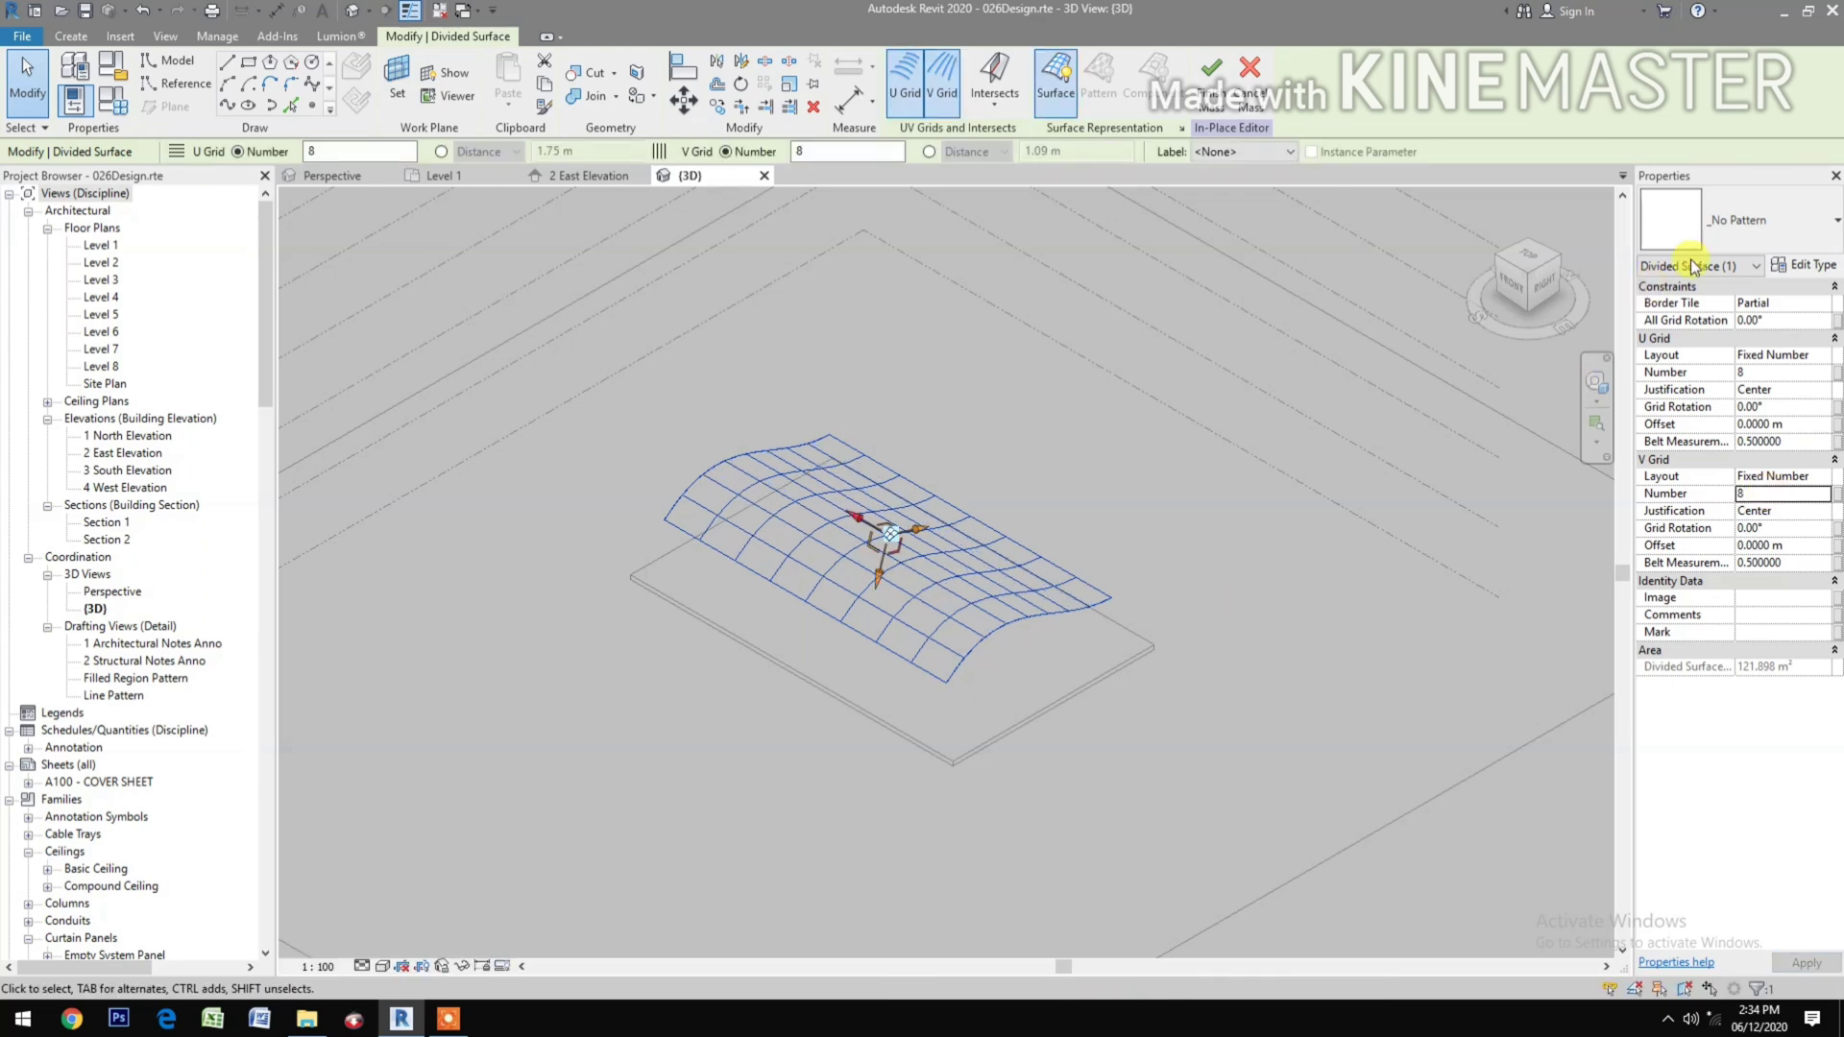
Apply the Steel Pipe with Spider Fittings panel type to the divided surface.
click(1757, 222)
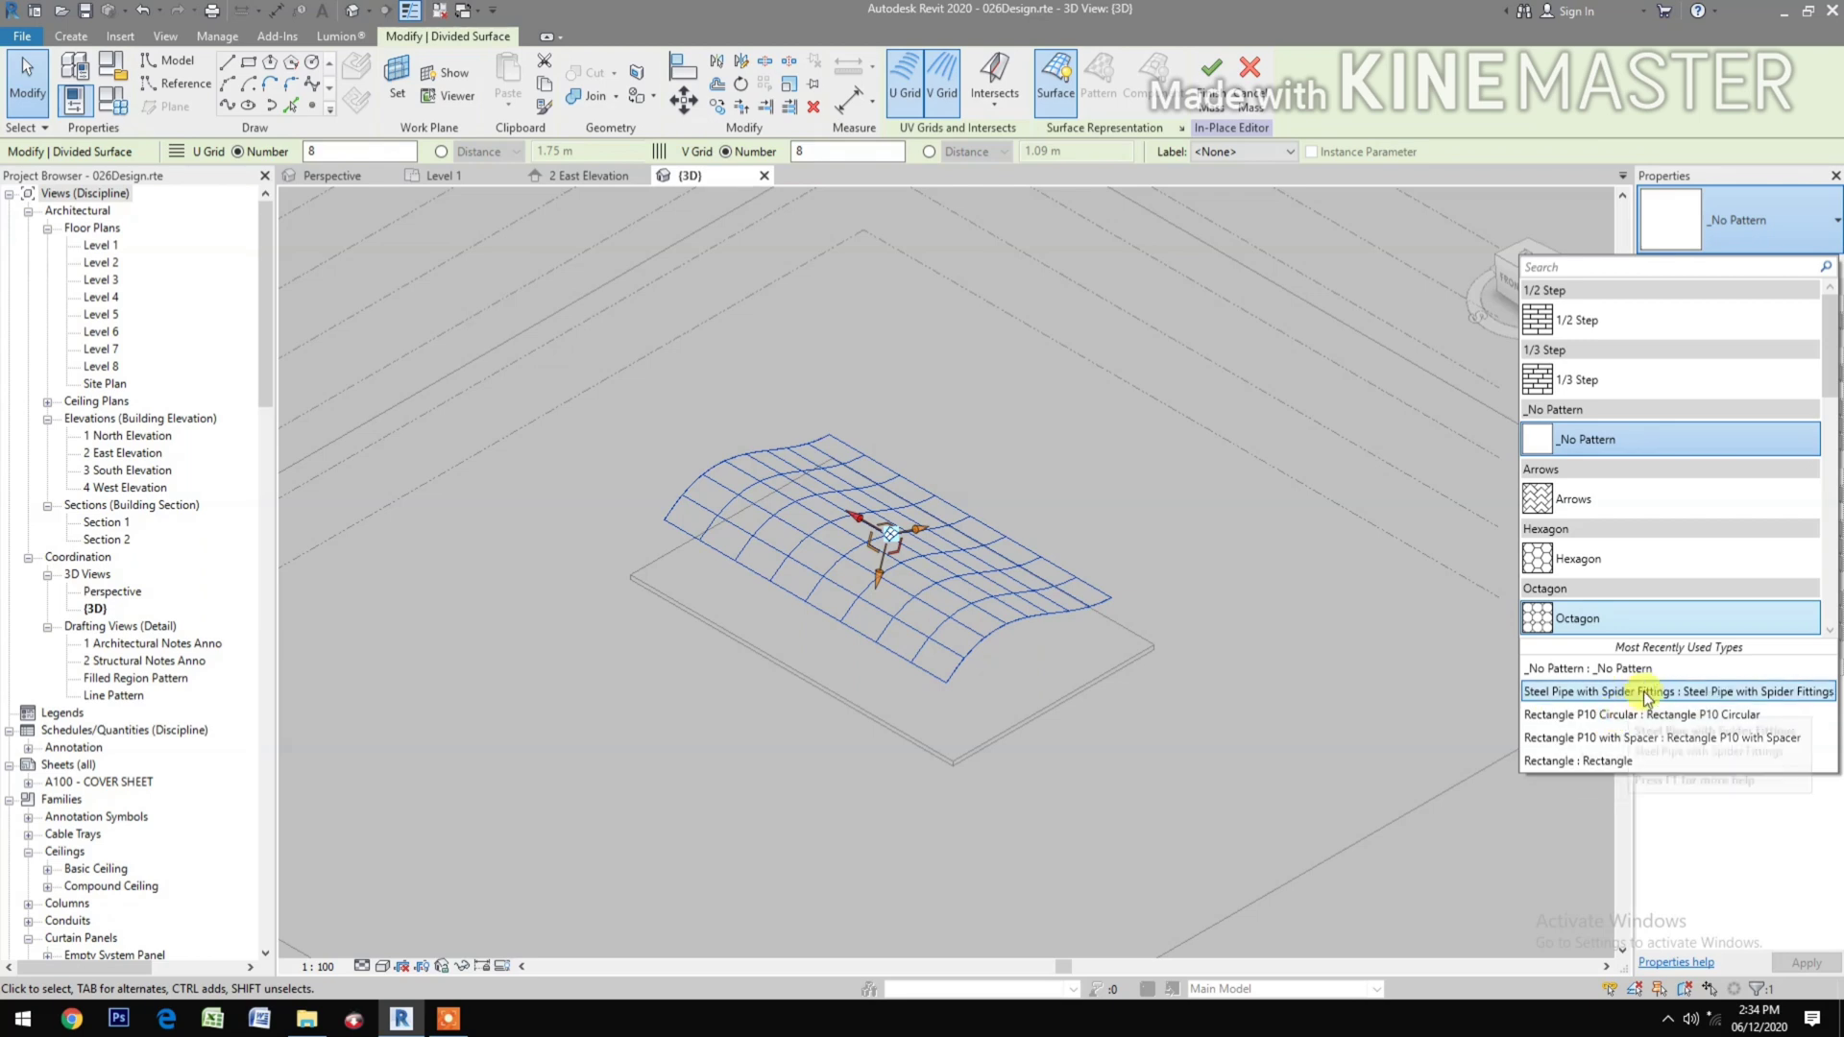
click(1721, 691)
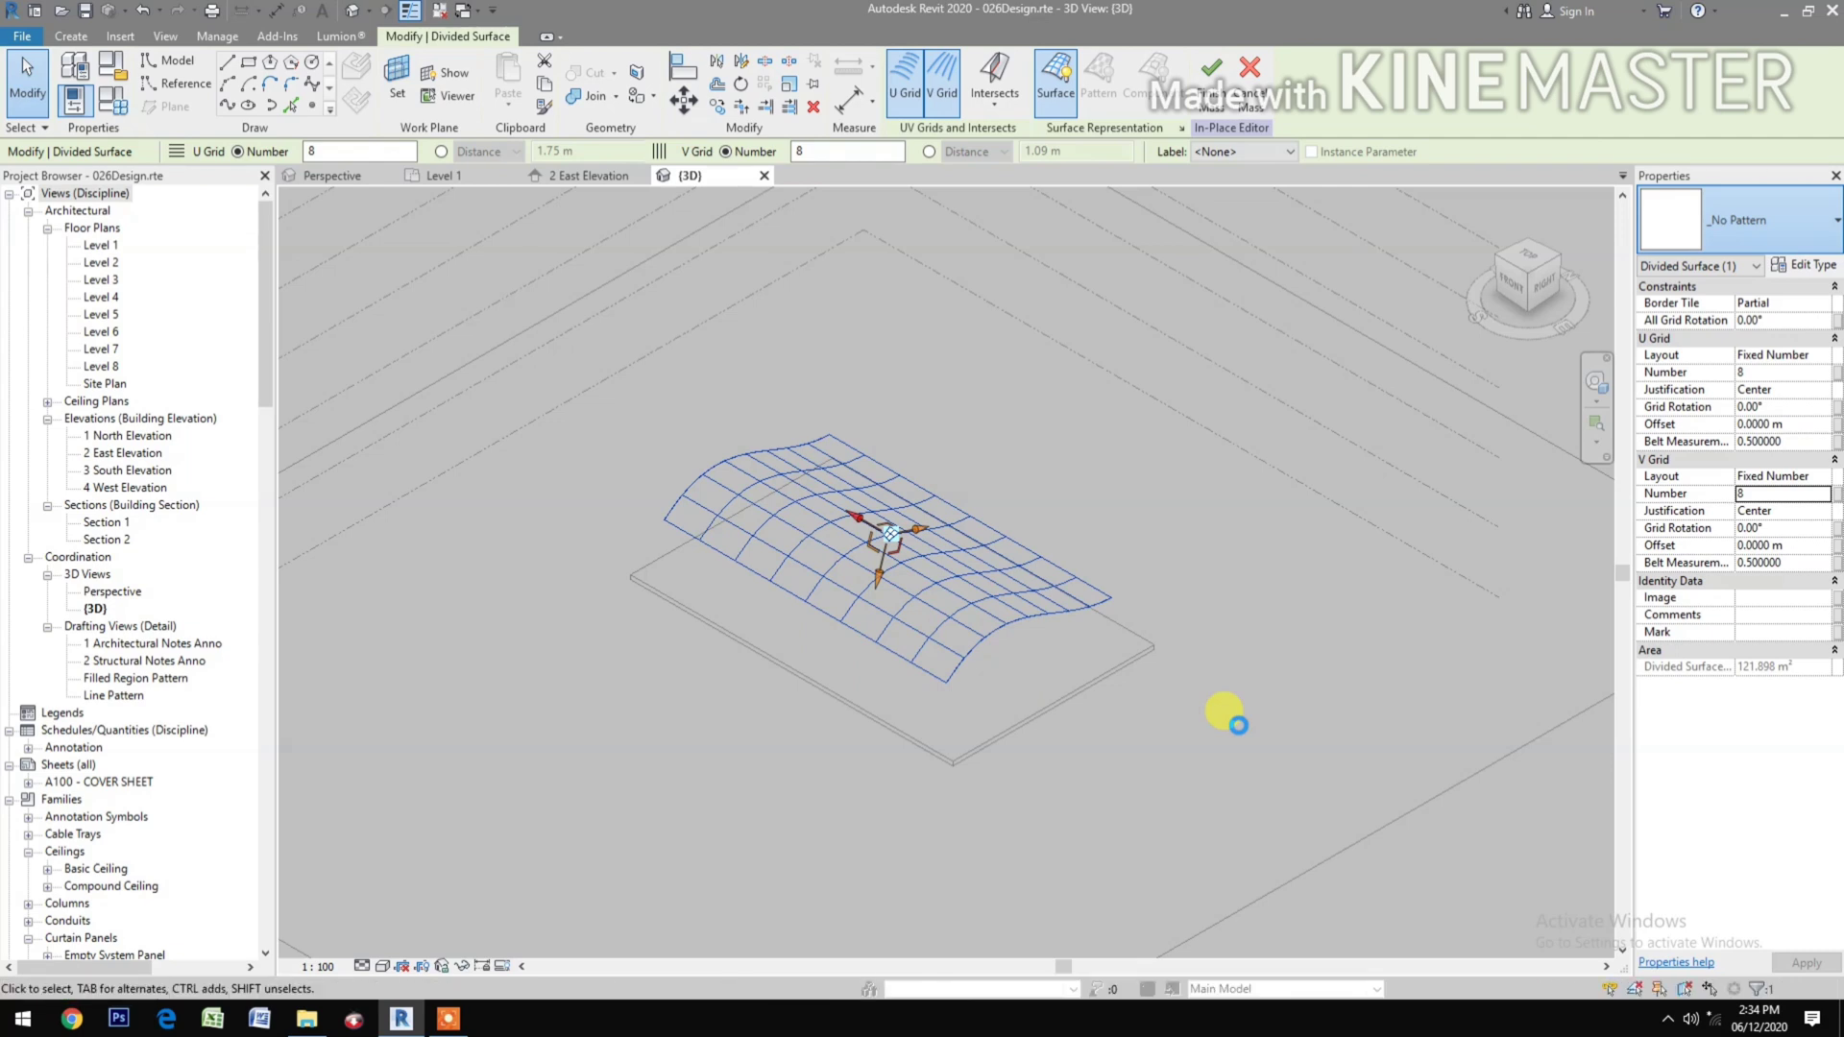
scroll(1024, 689, up, 5)
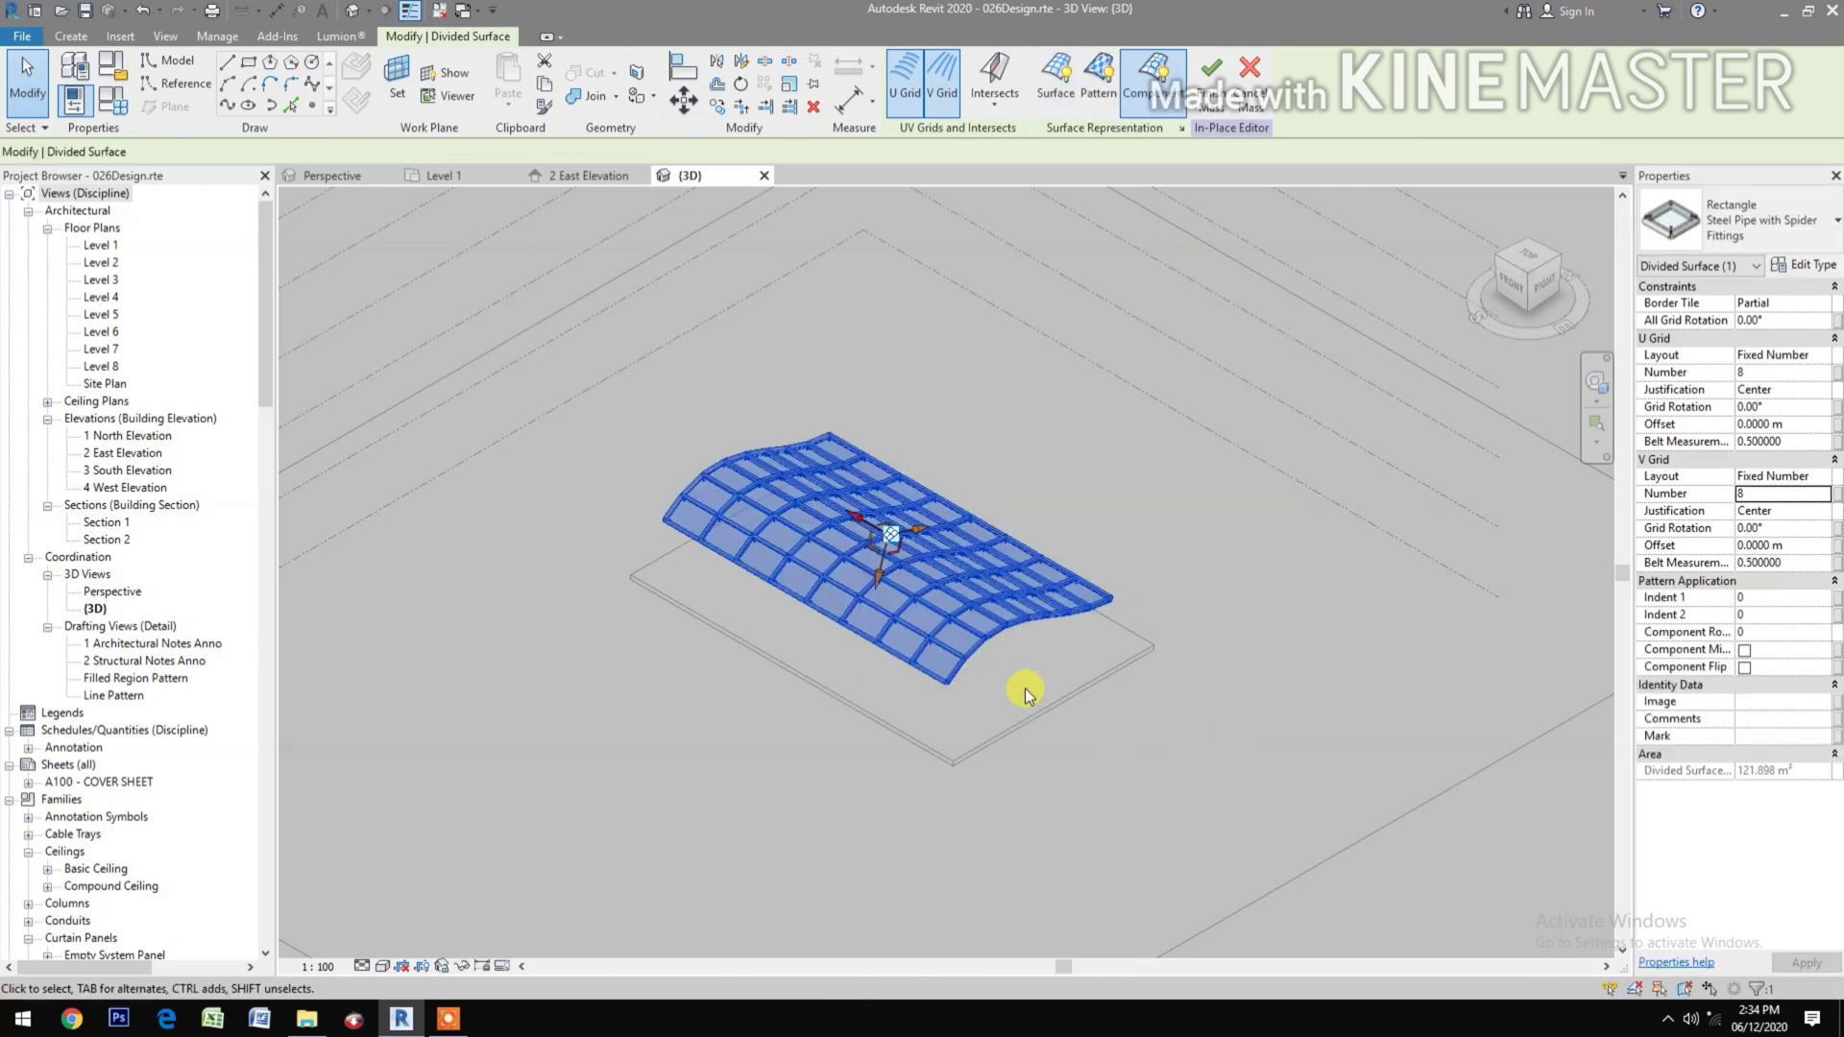
click(1240, 553)
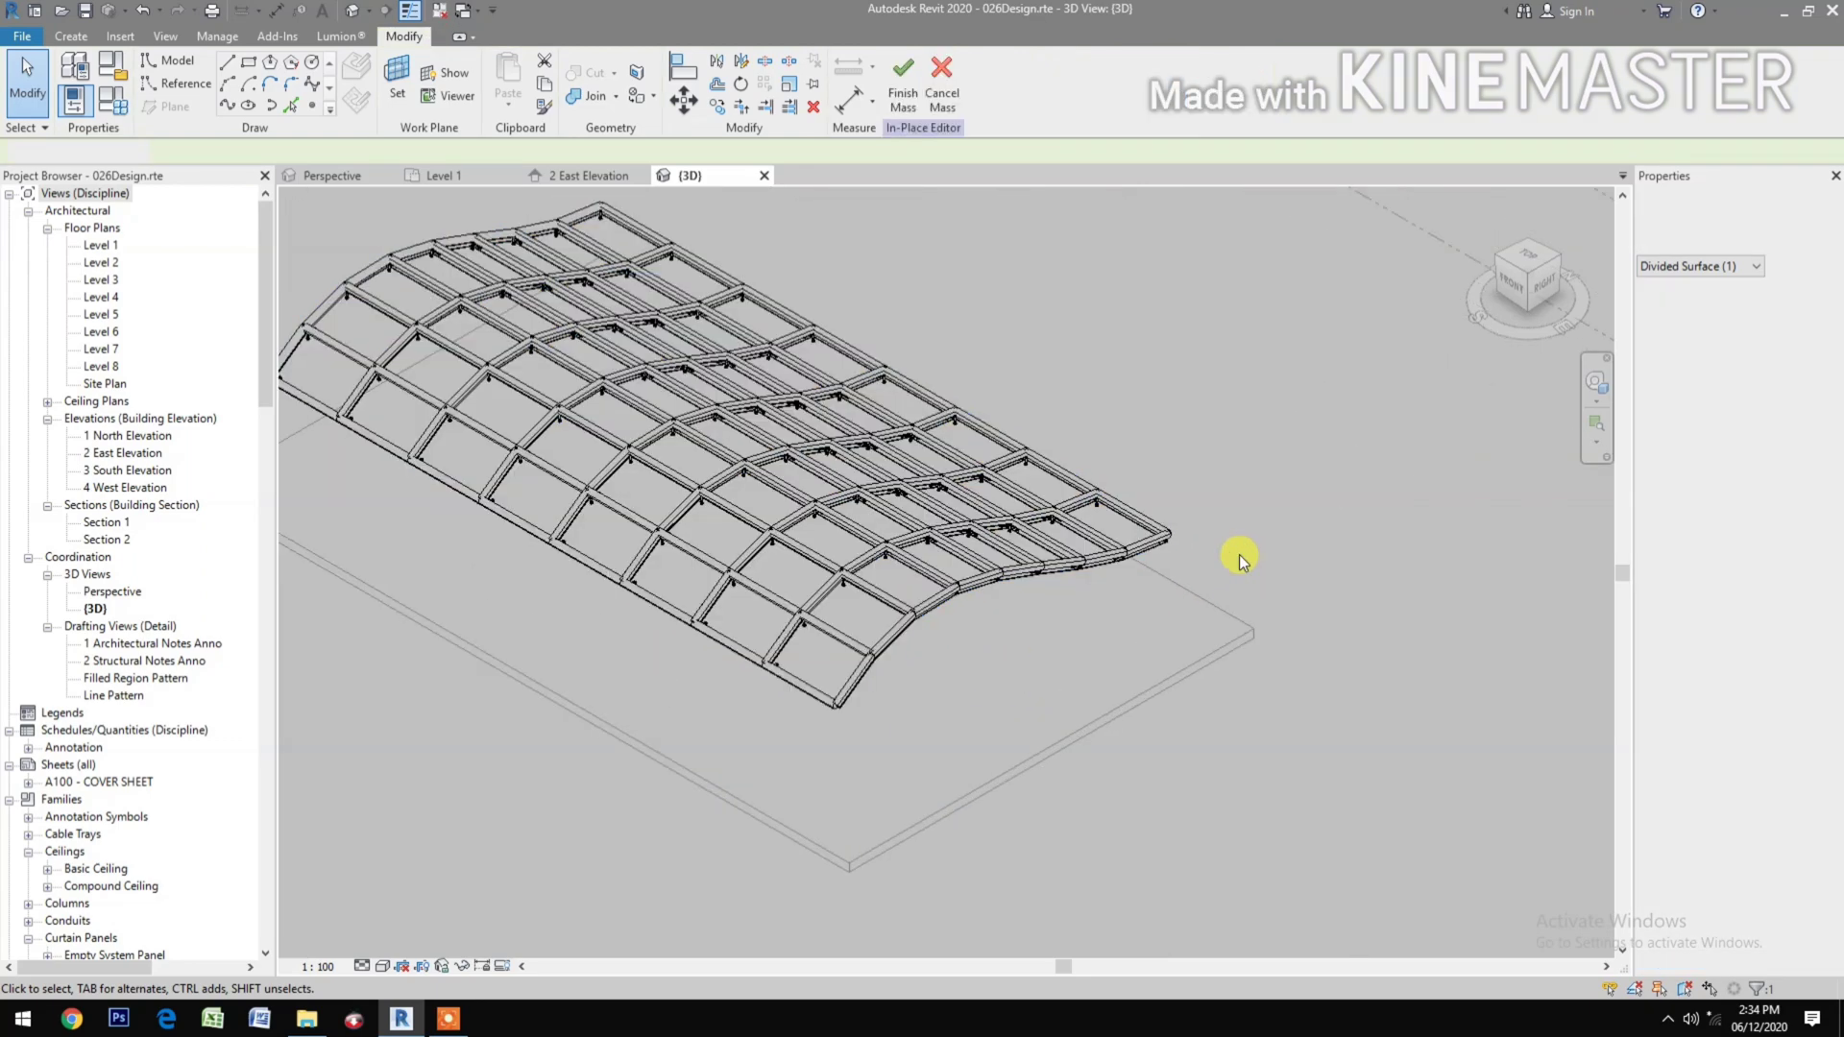
Enable Component Flip for the panels on the divided surface.
scroll(993, 655, up, 4)
middle_drag(971, 802, 1119, 774)
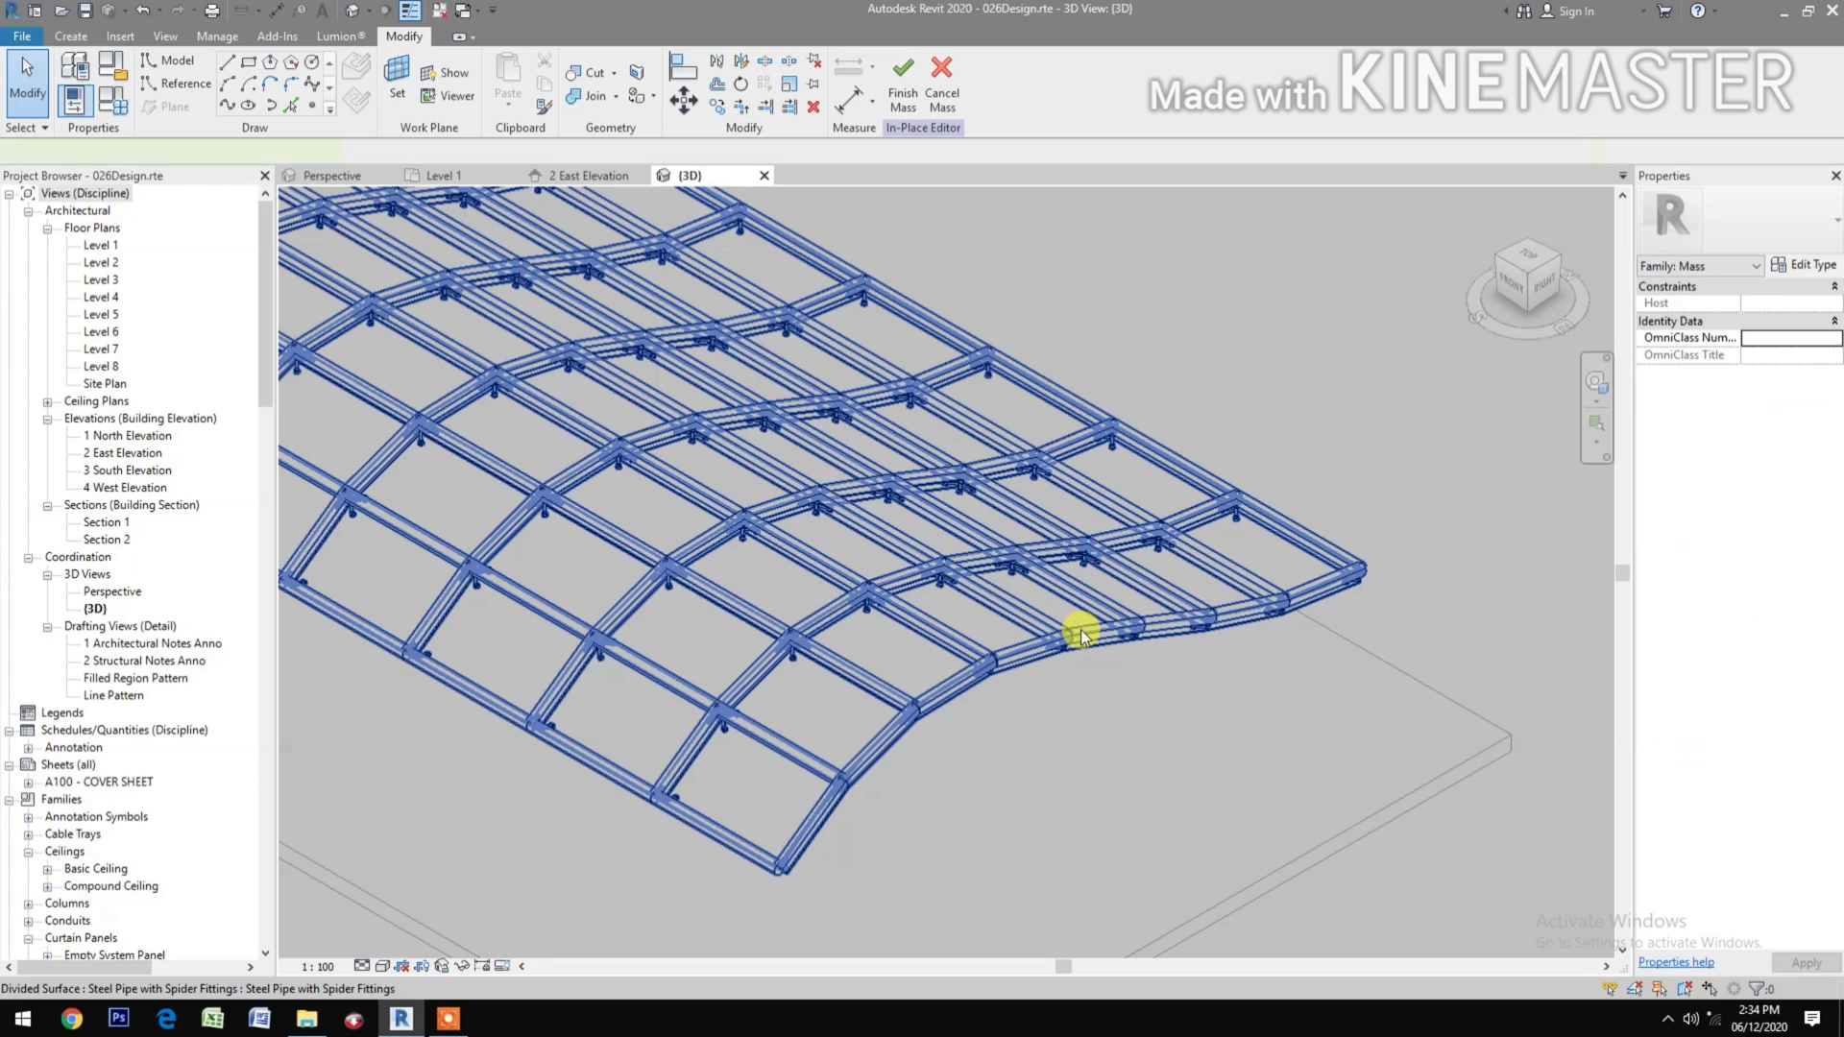
click(1080, 633)
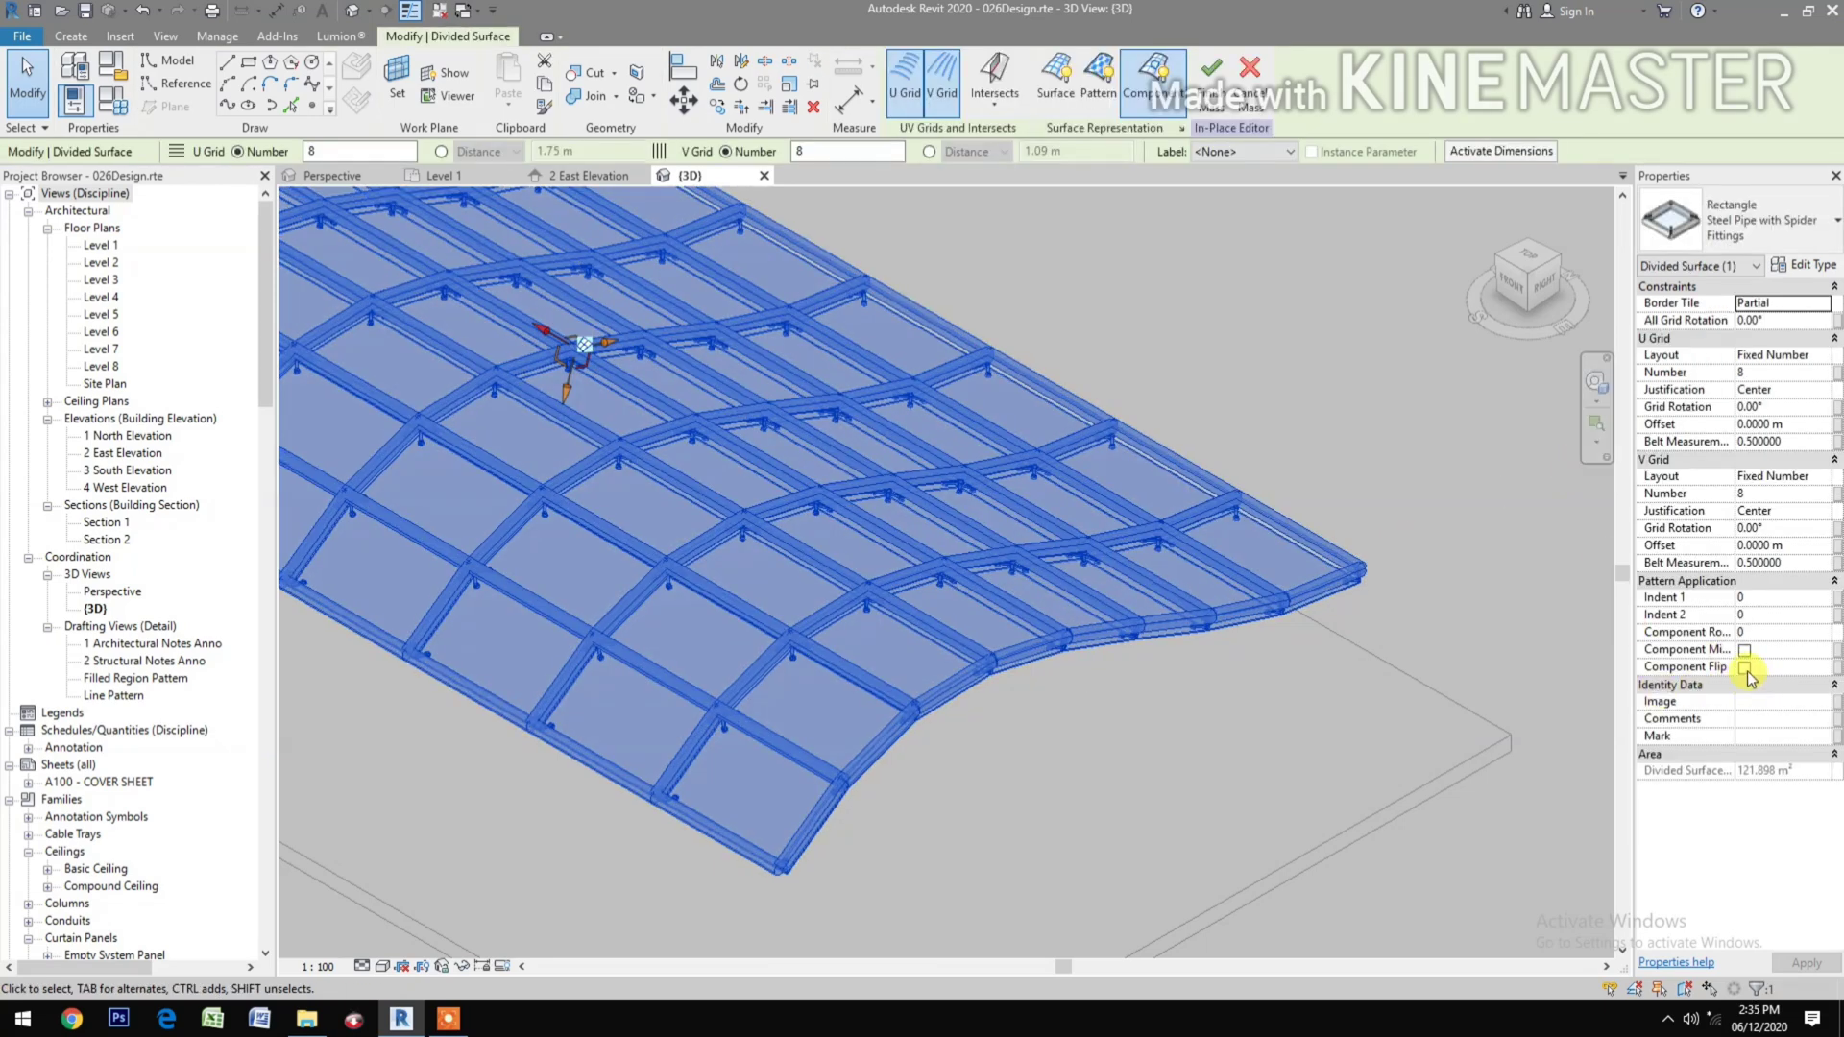
click(1744, 667)
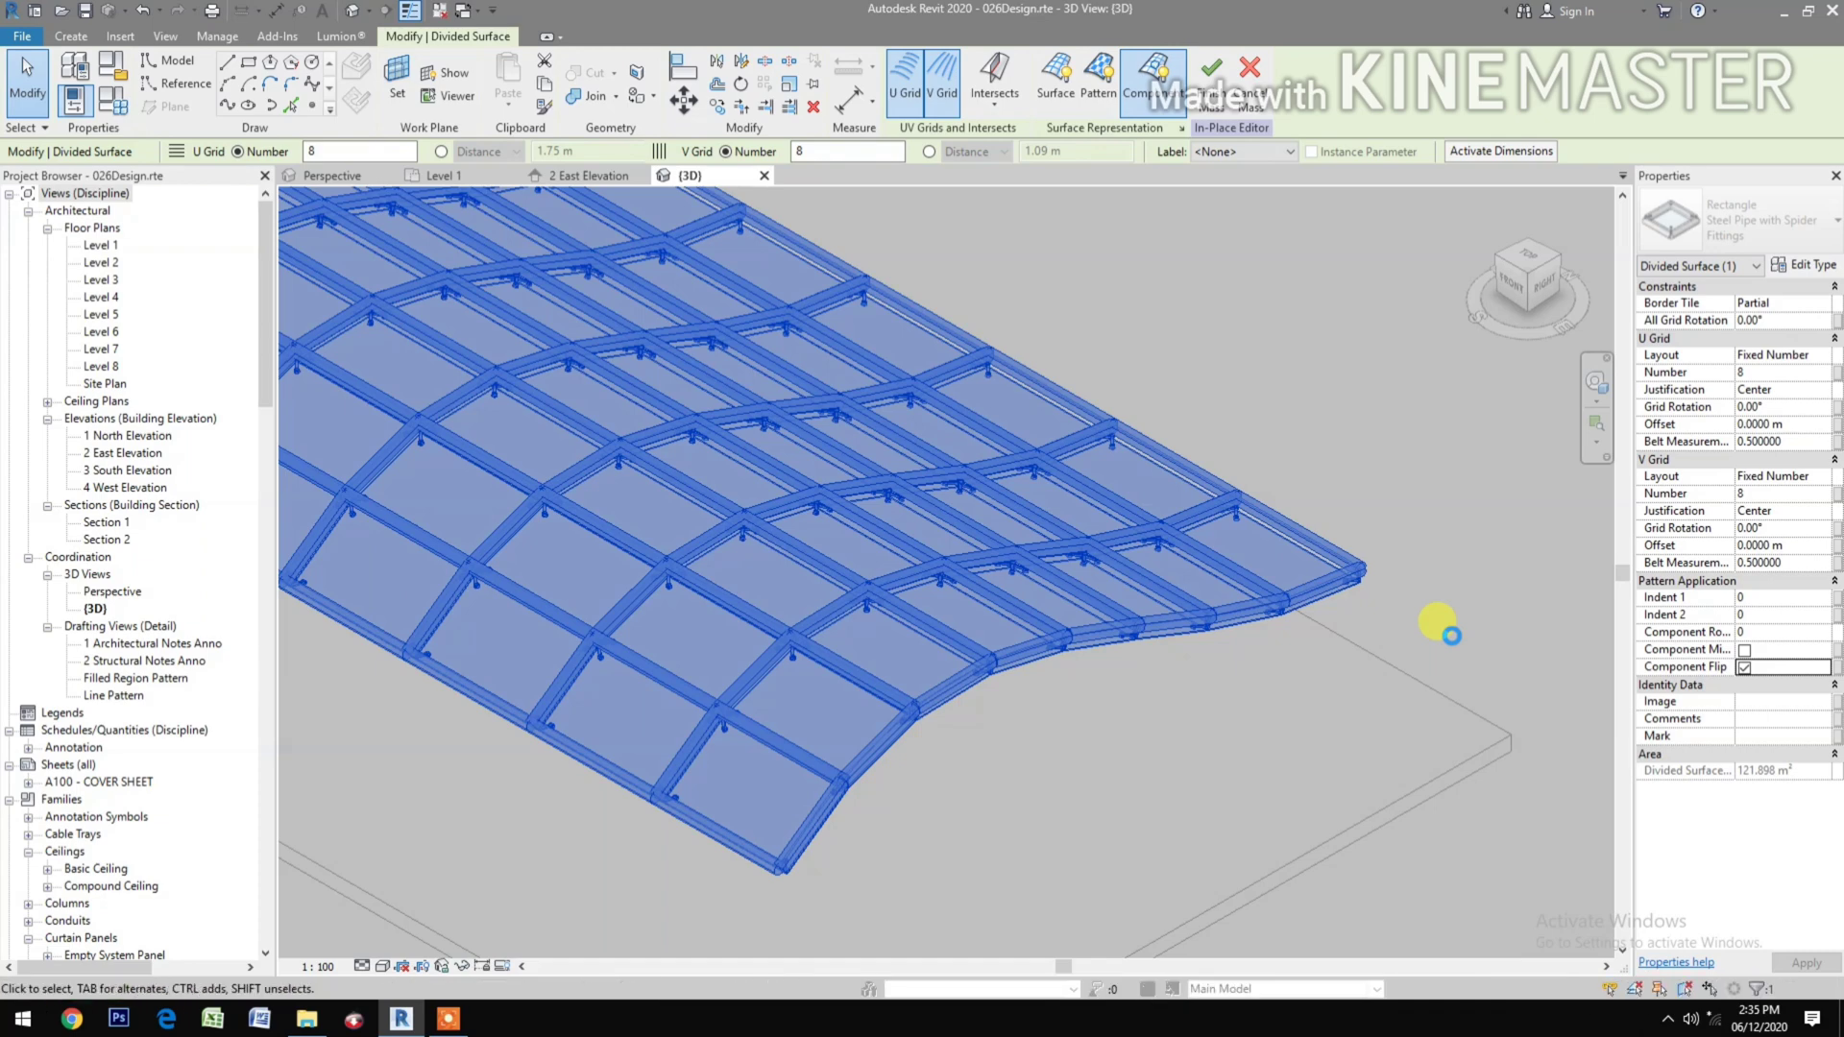
Select a single curtain panel on the divided surface and set its type's Spacer Offset to 0.2 m.
click(1387, 672)
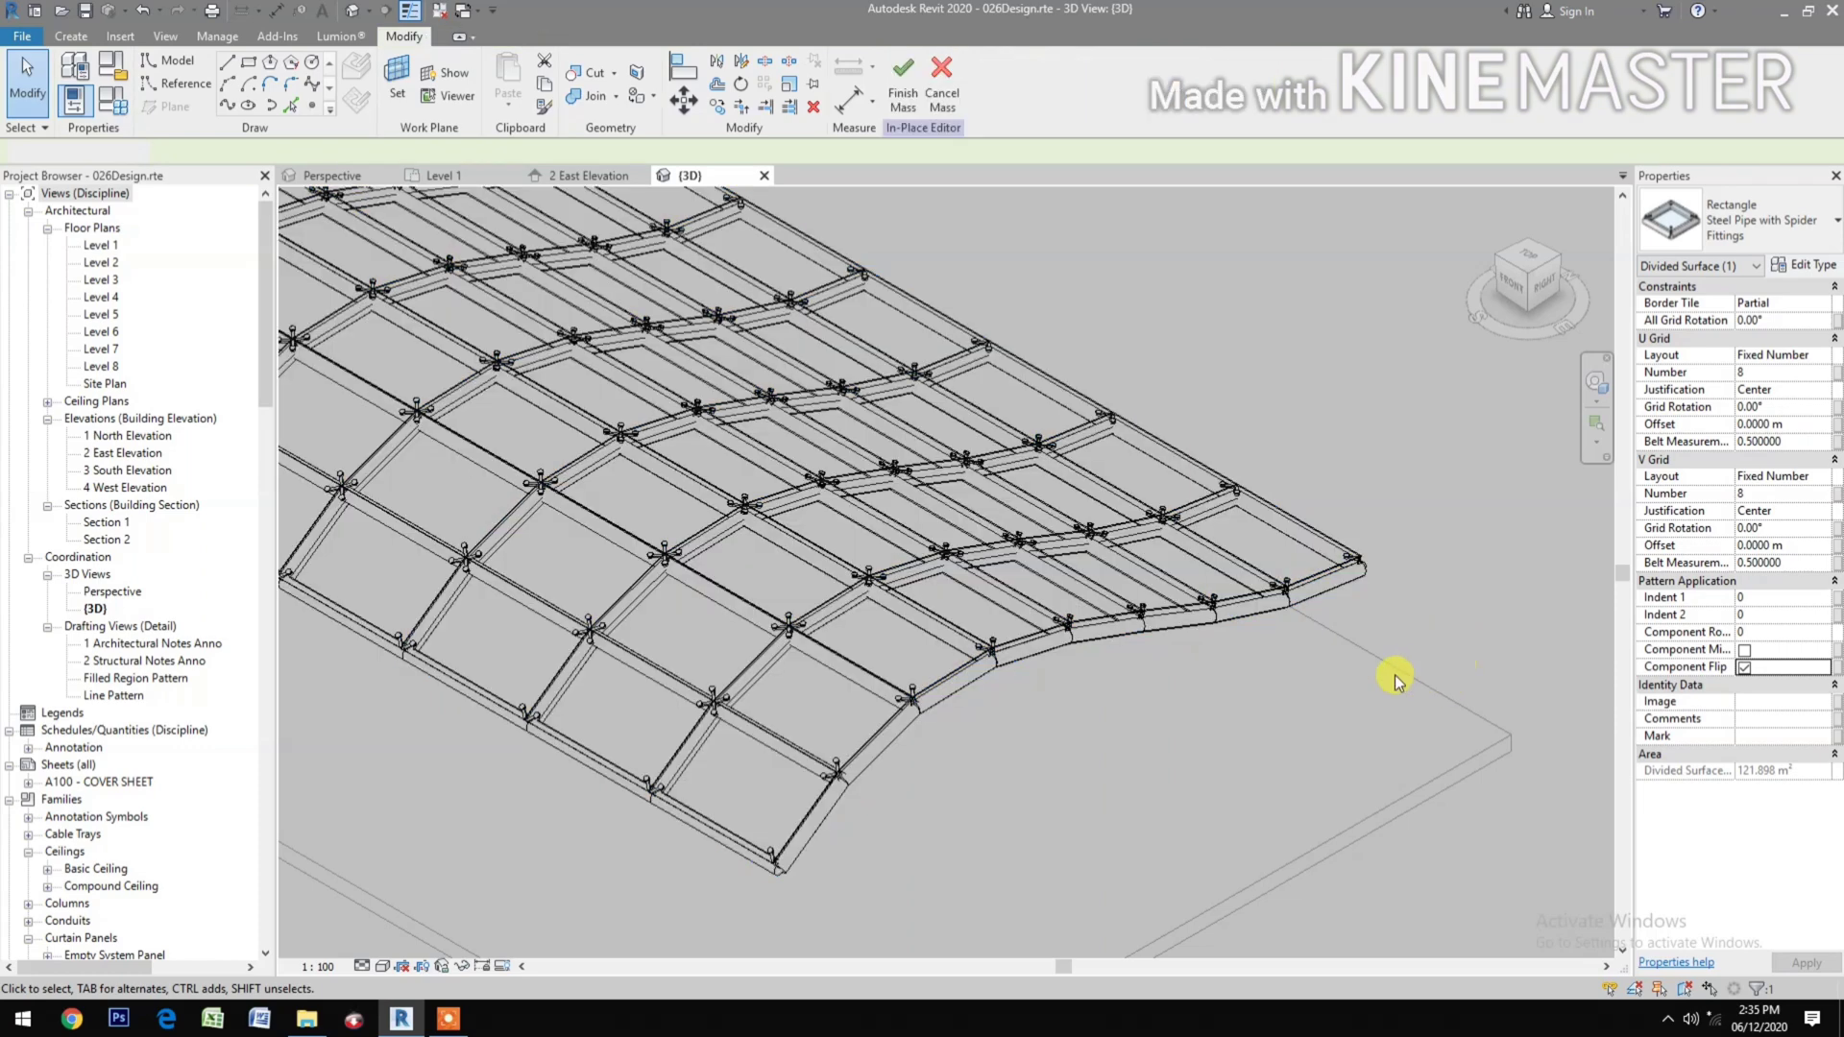
scroll(1313, 653, up, 2)
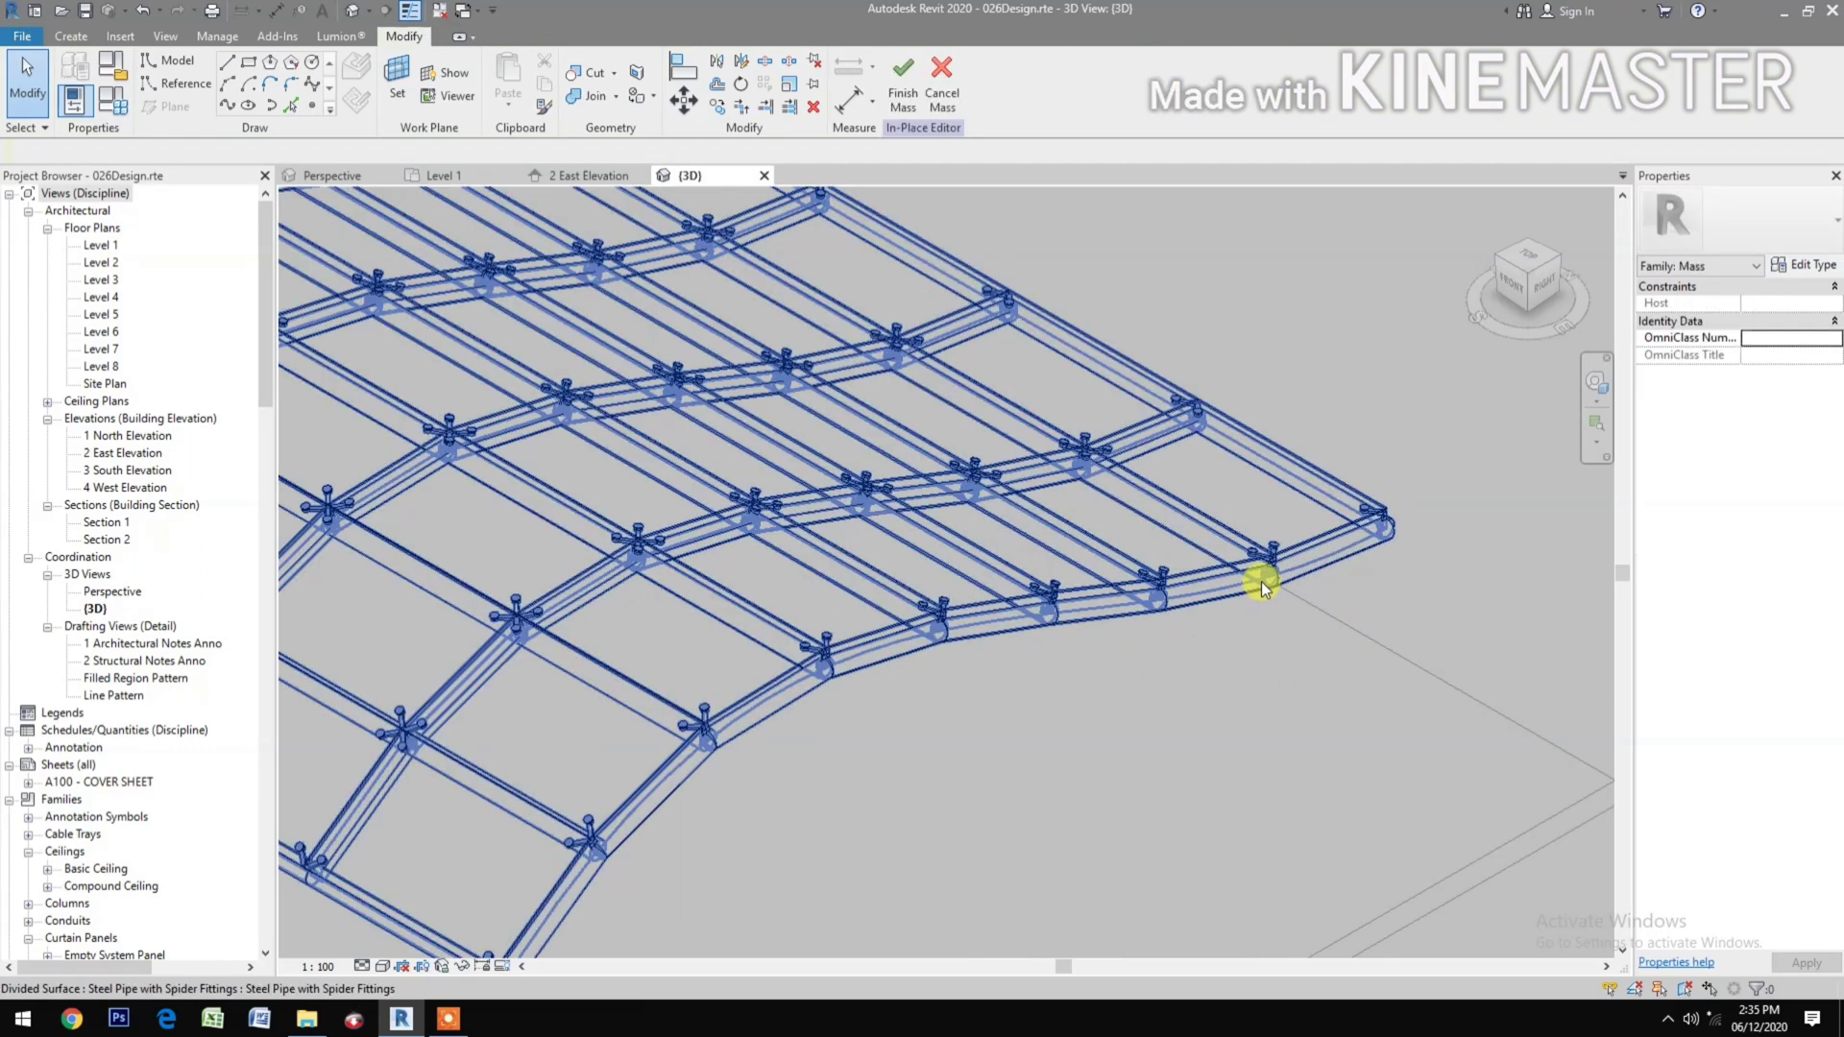
key(Tab)
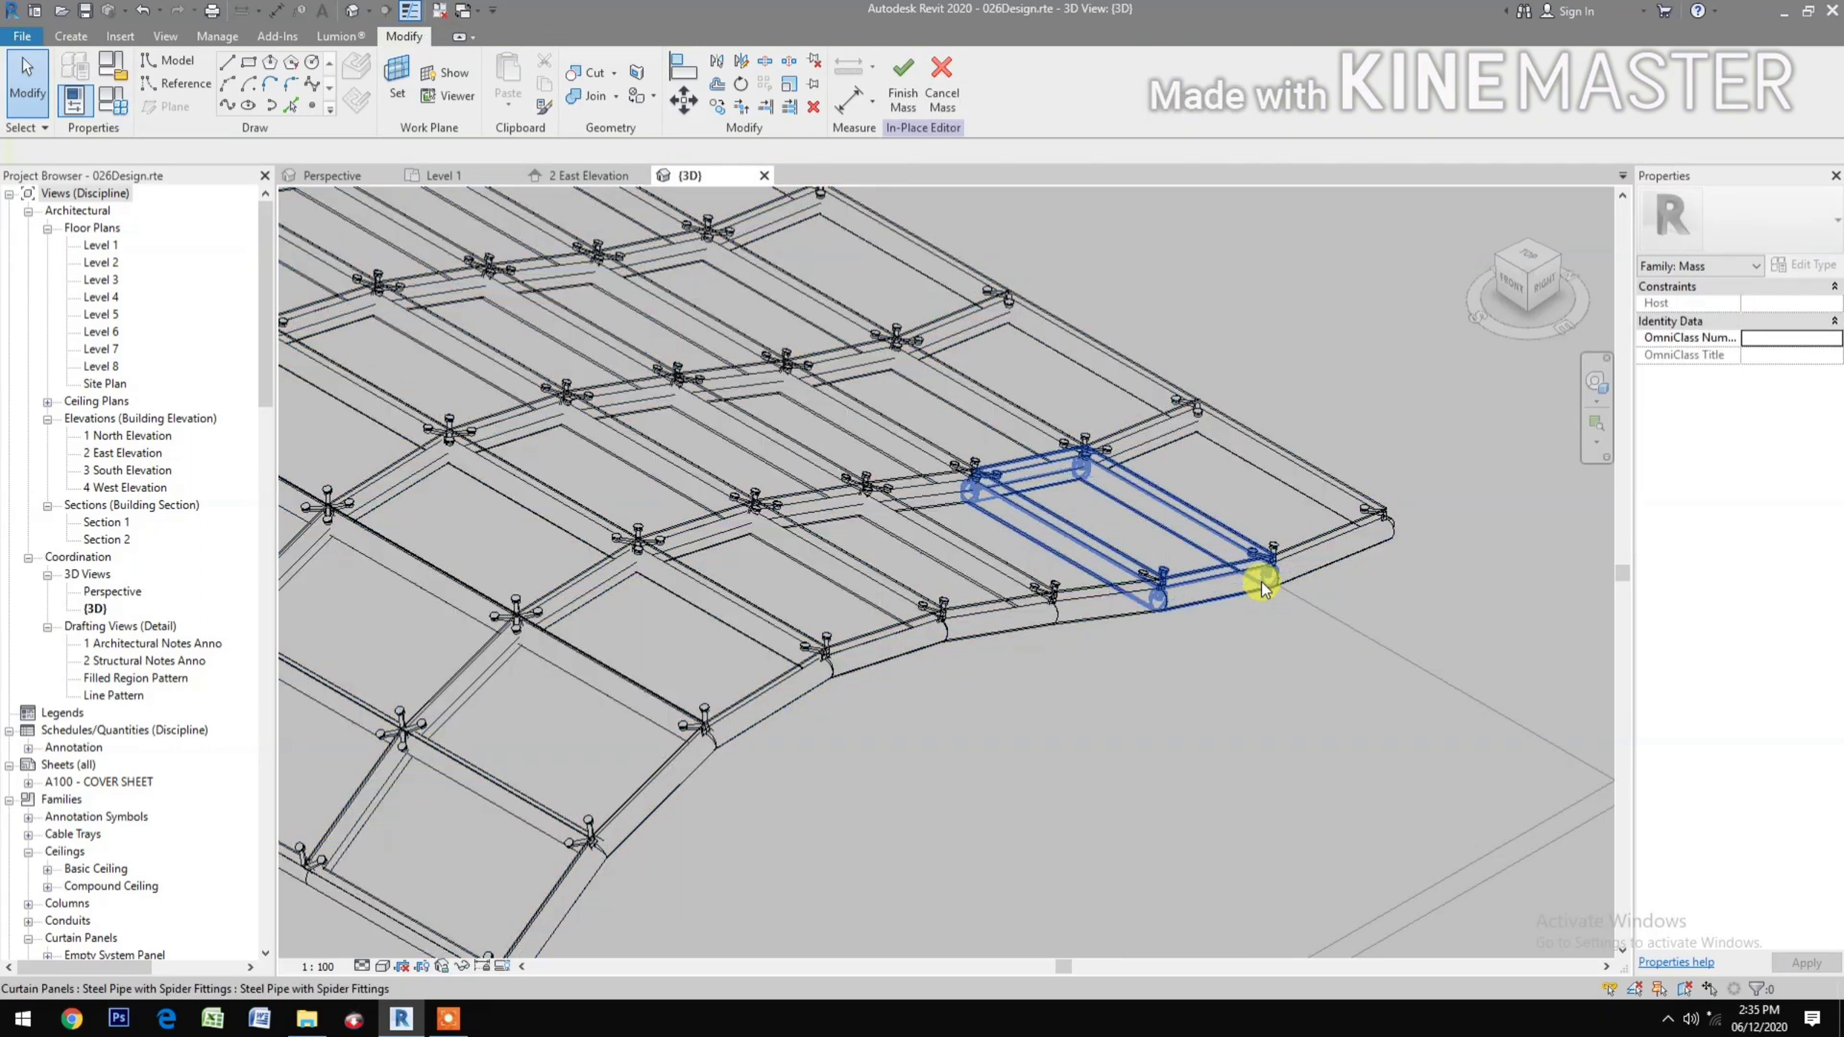
click(1259, 580)
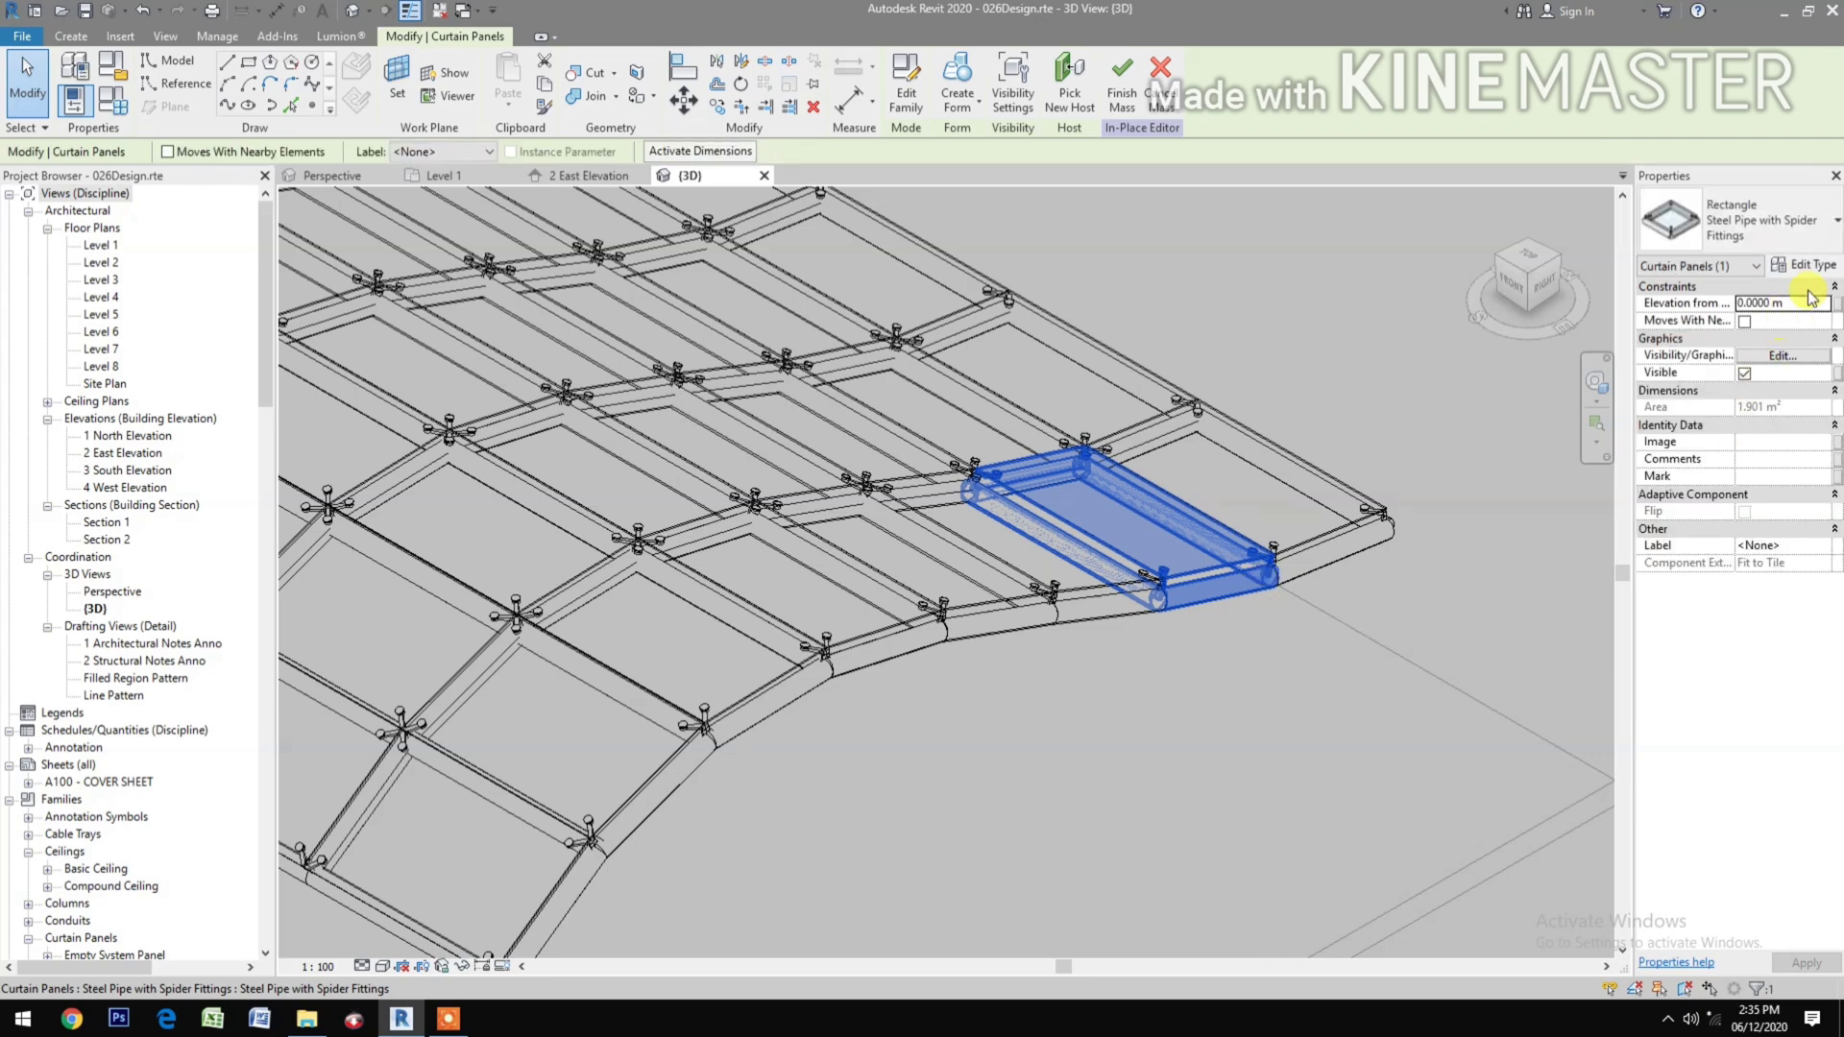
click(1823, 266)
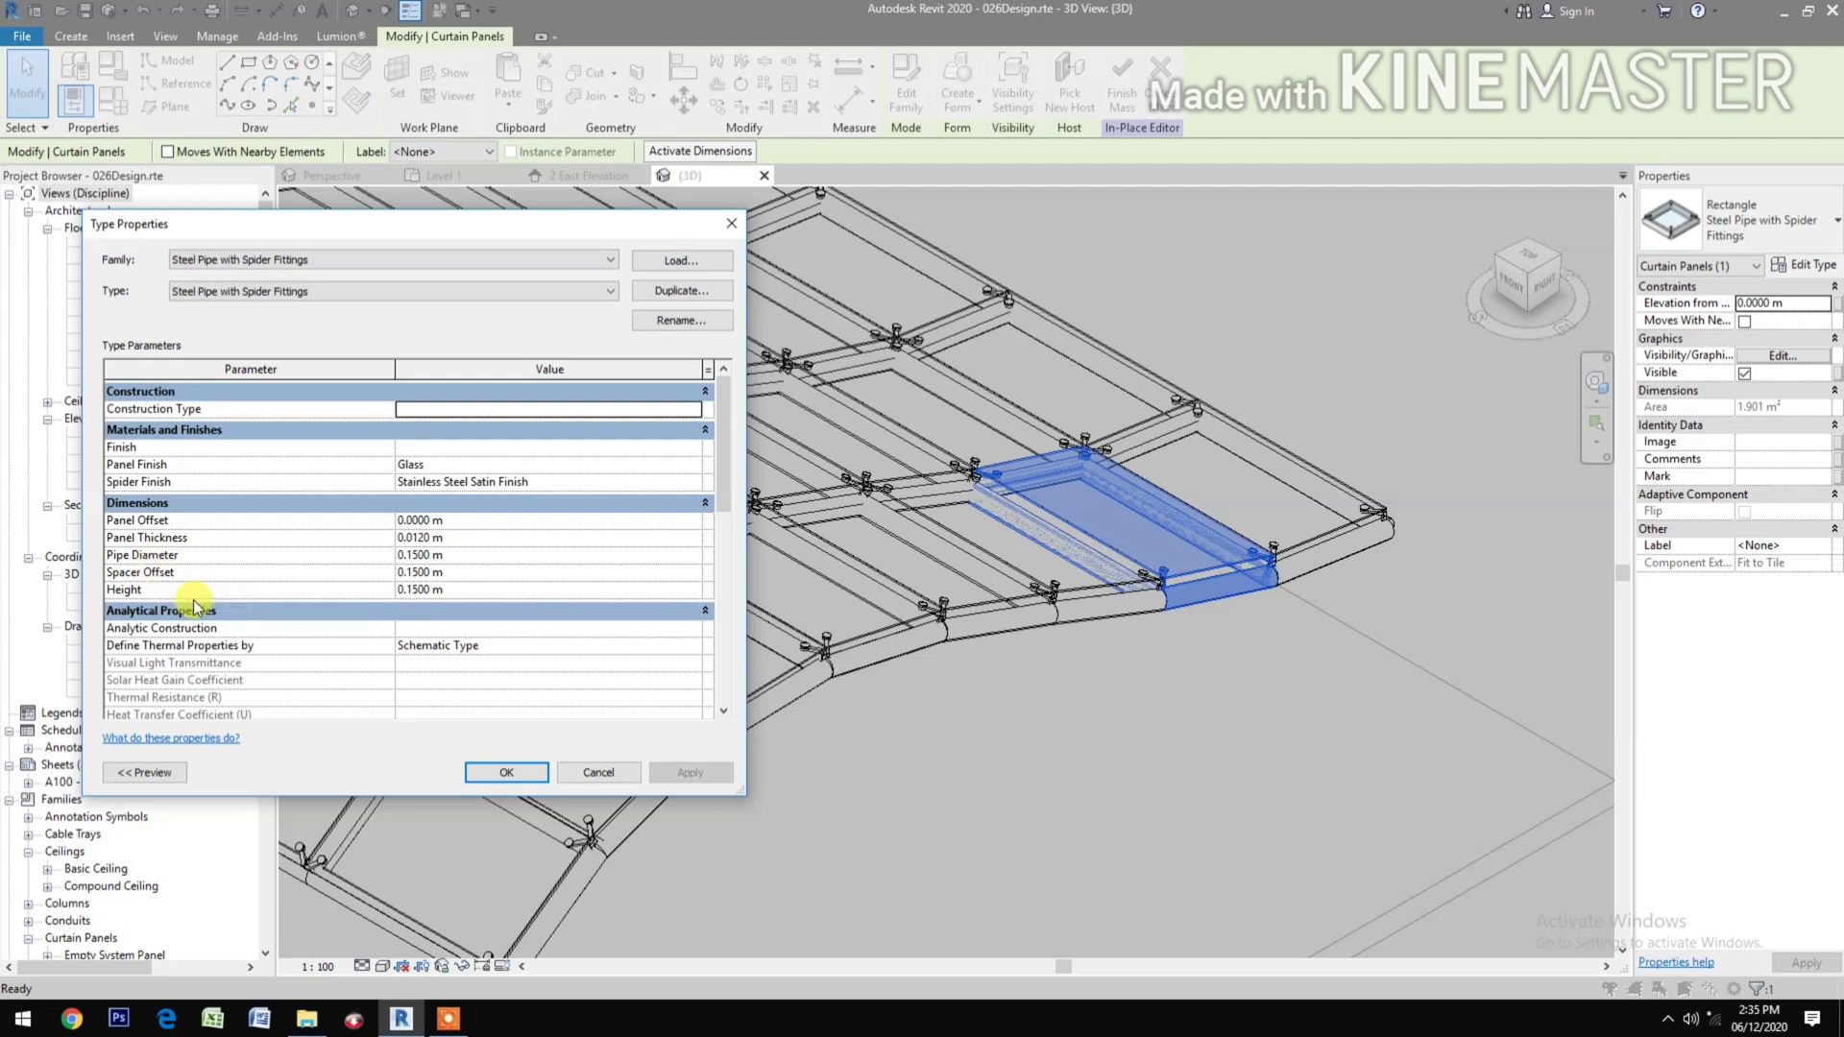
click(480, 574)
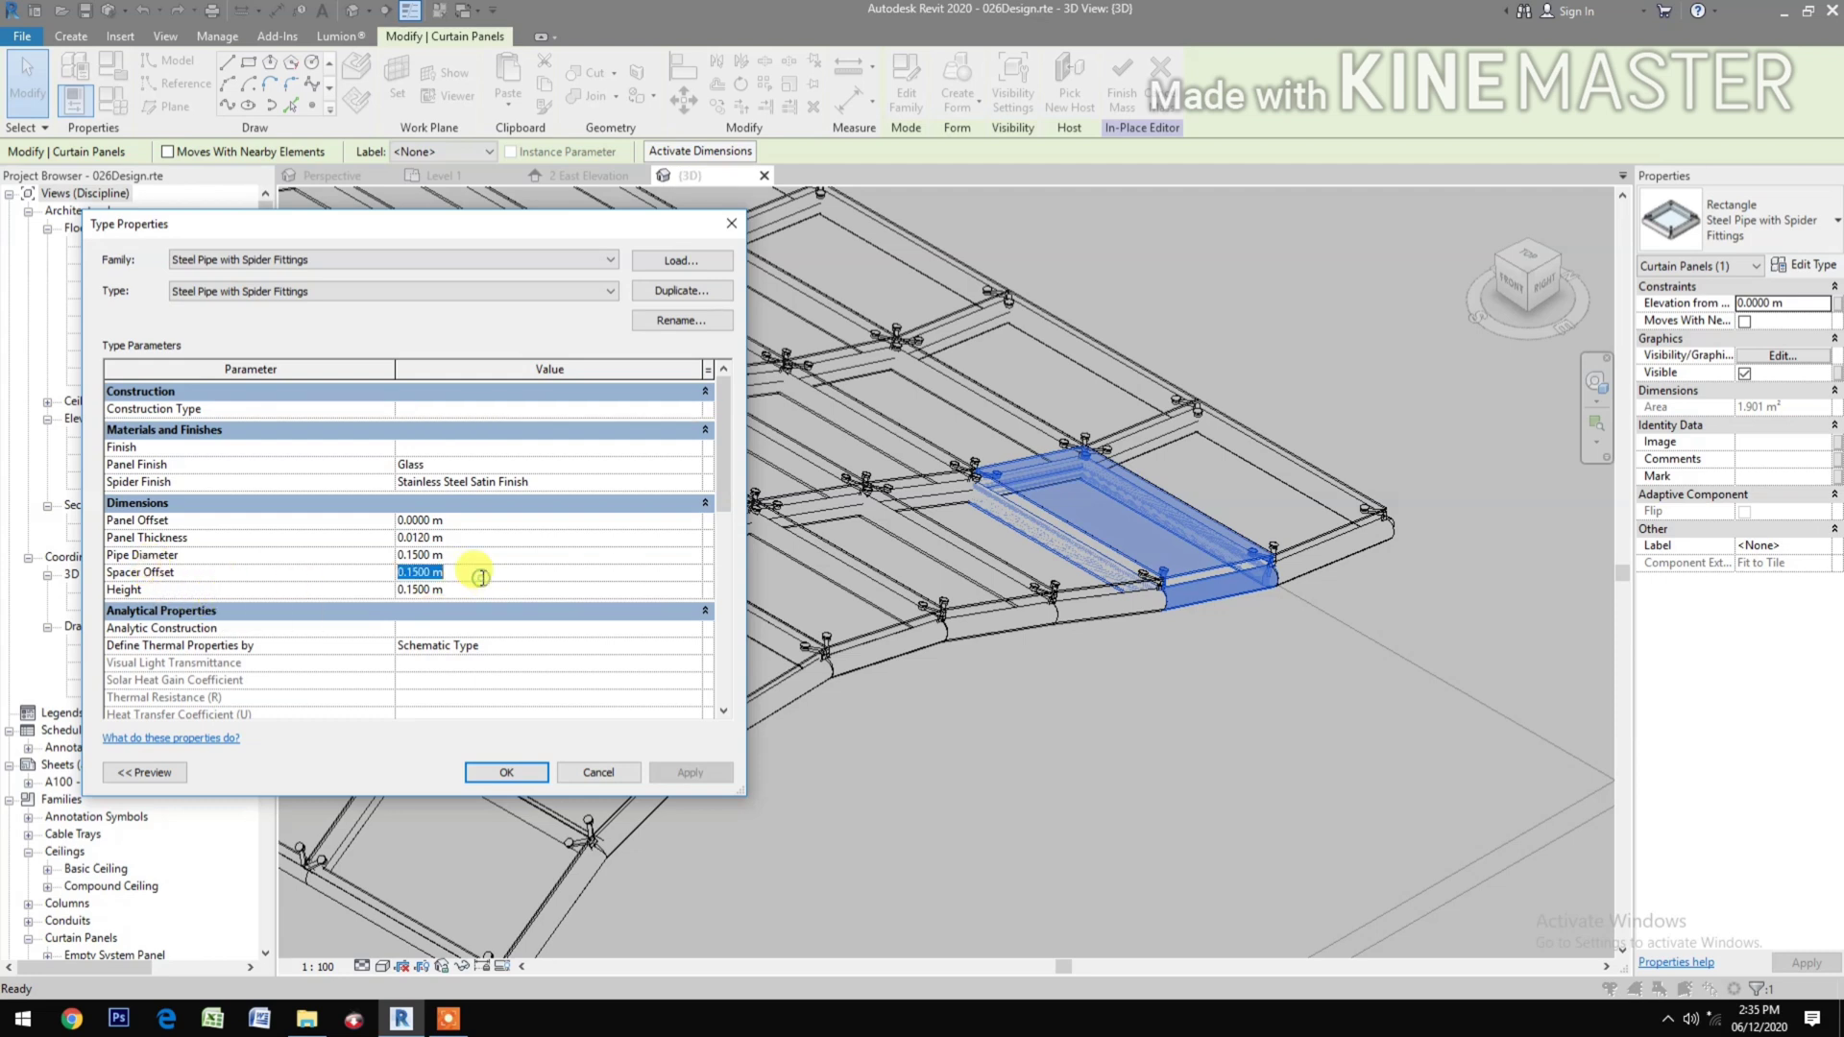
text(.2)
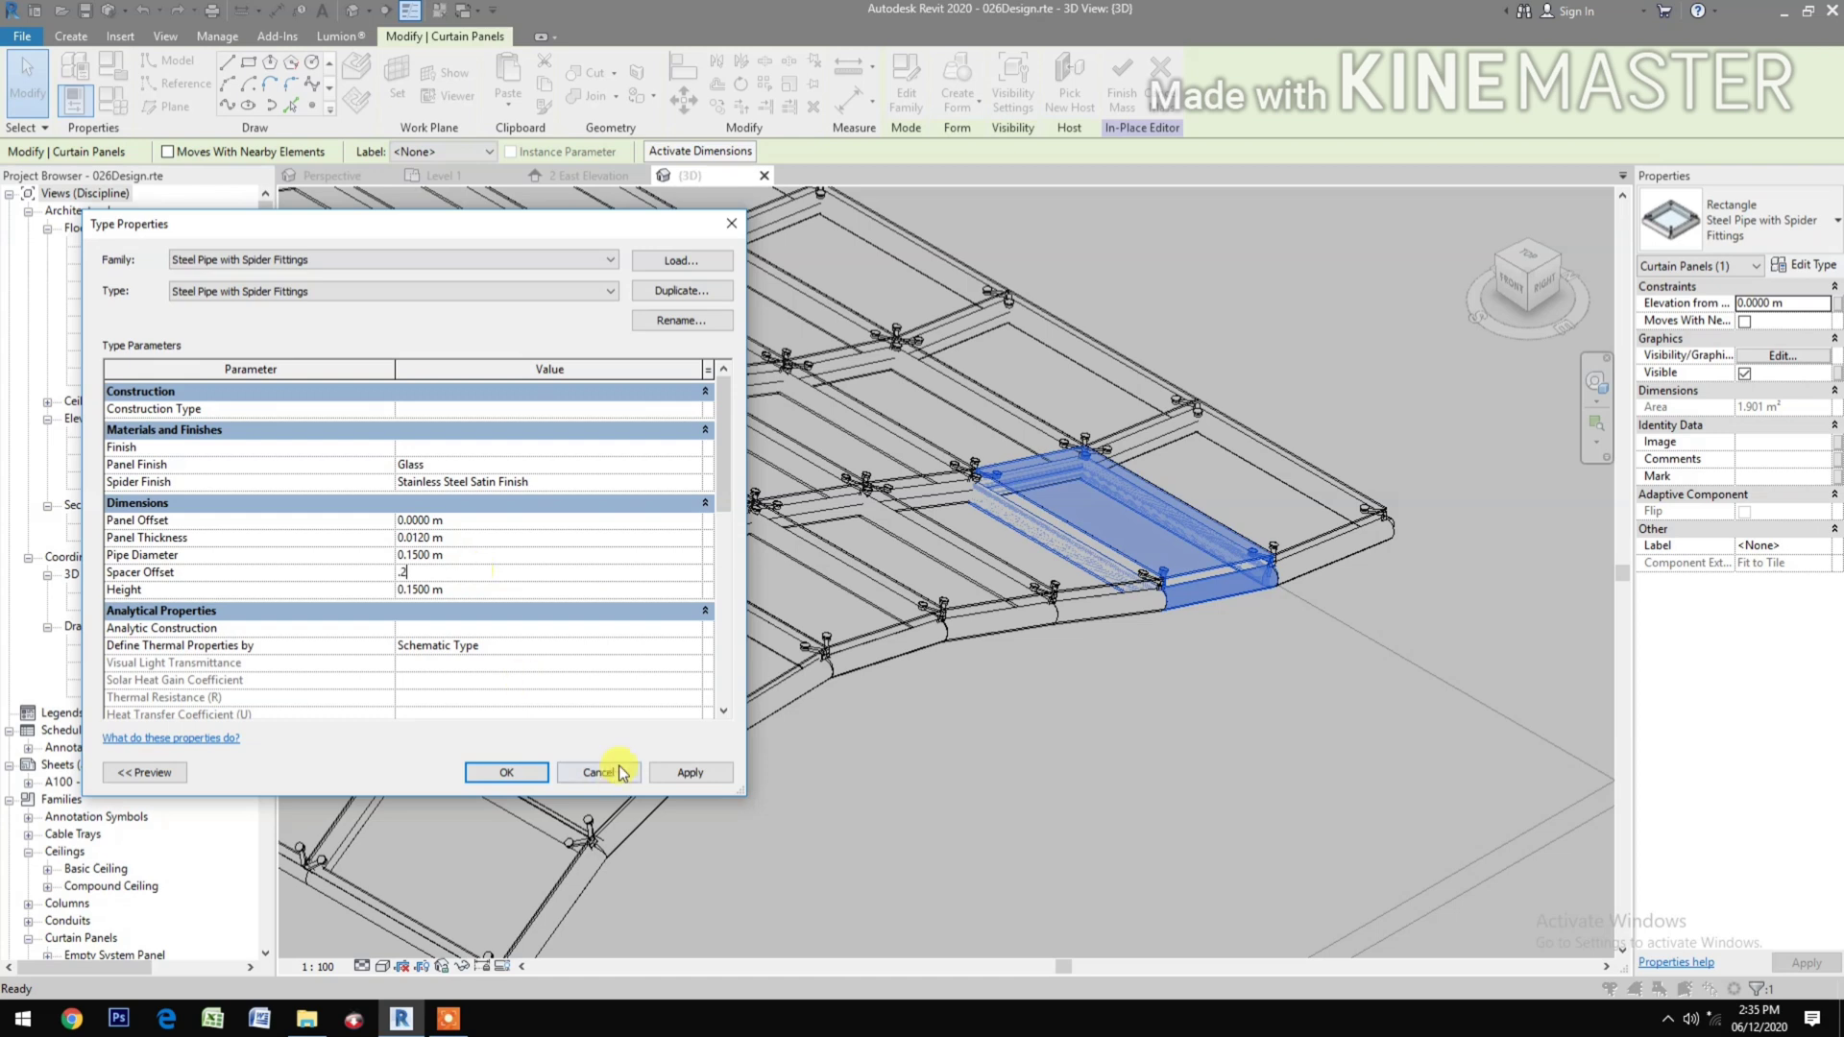
click(691, 778)
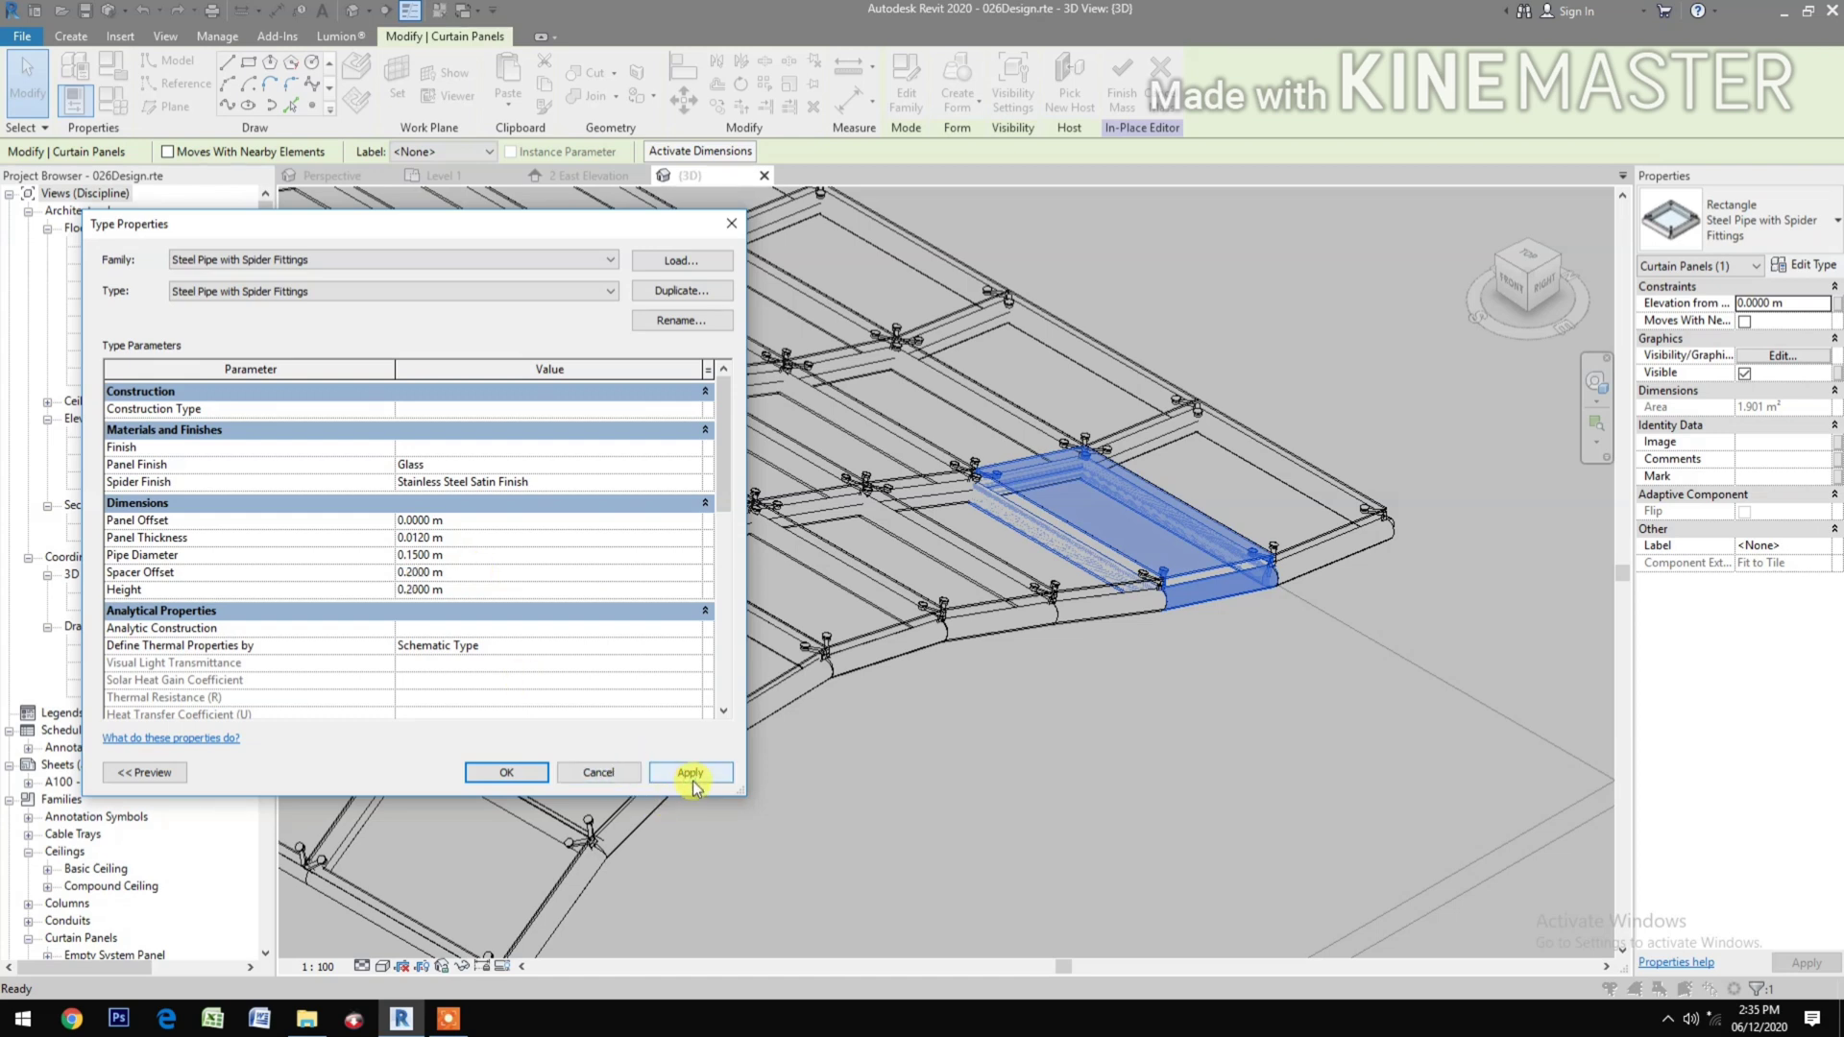
click(693, 779)
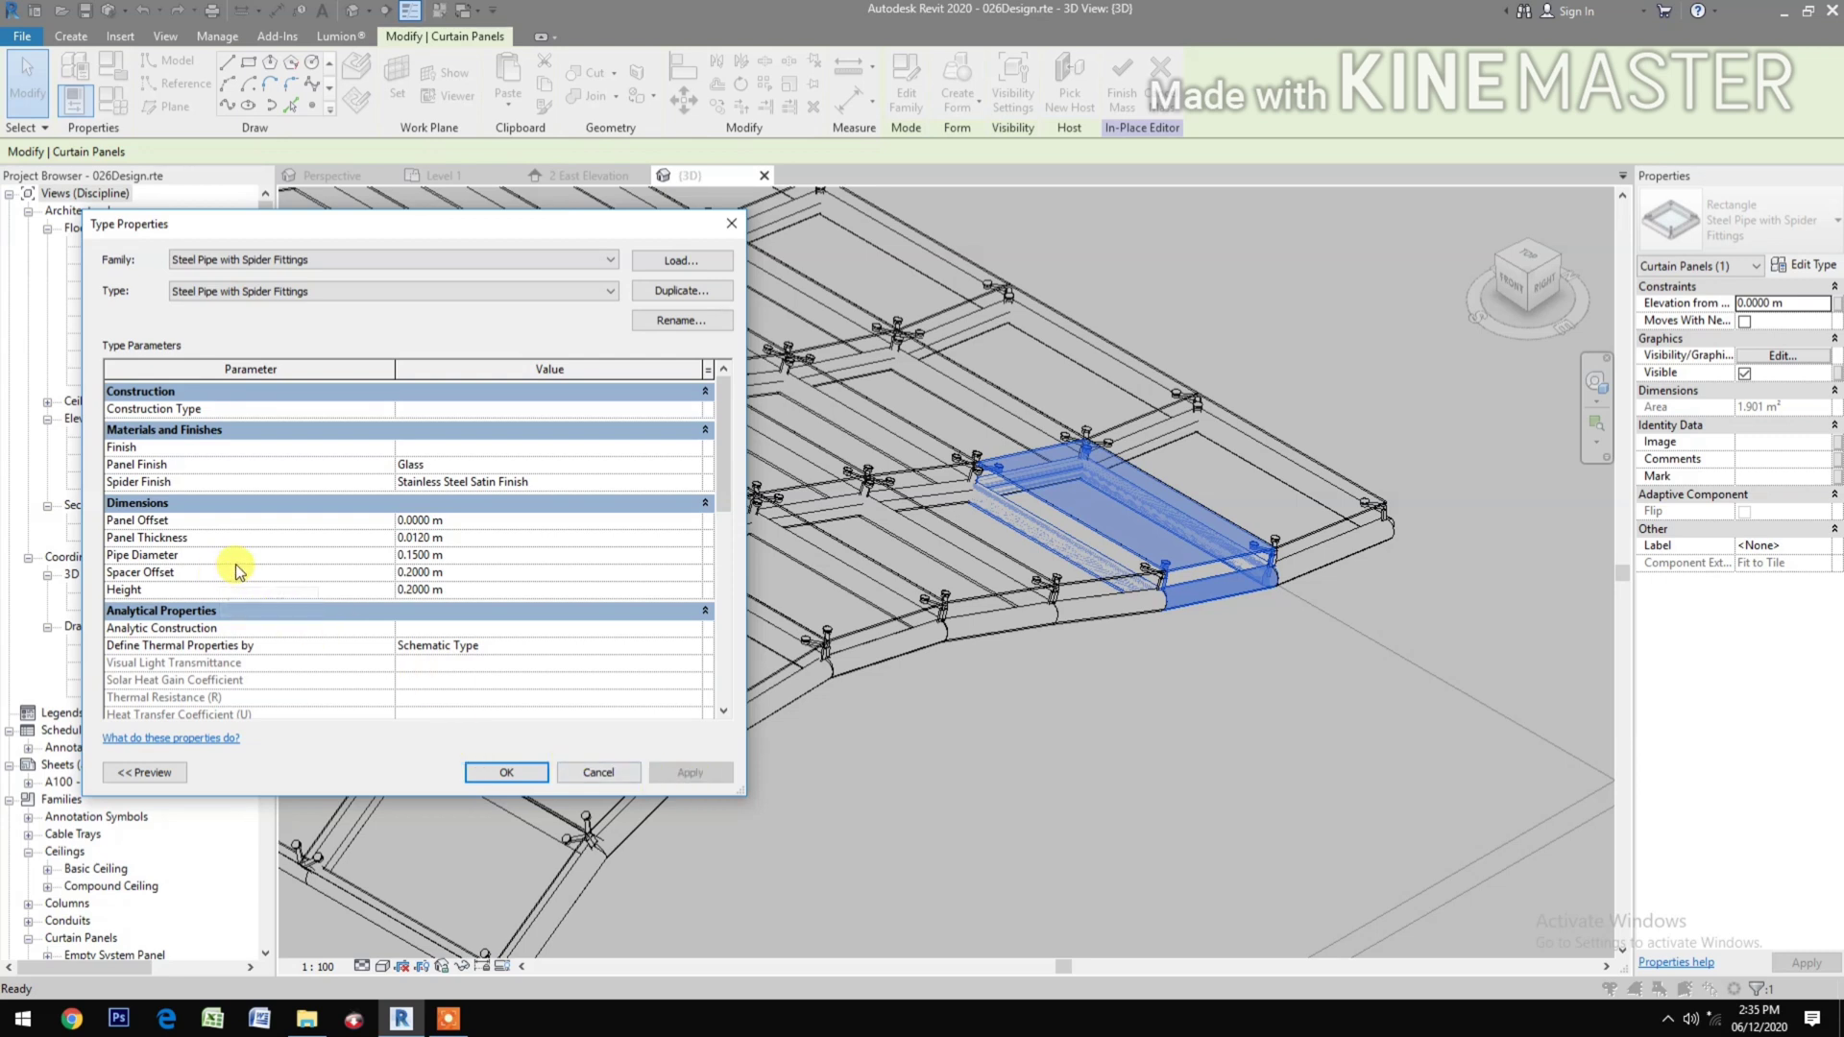
Set the panel type's Pipe Diameter to 0.1 m and apply it.
click(475, 555)
key(BackSpace)
click(671, 771)
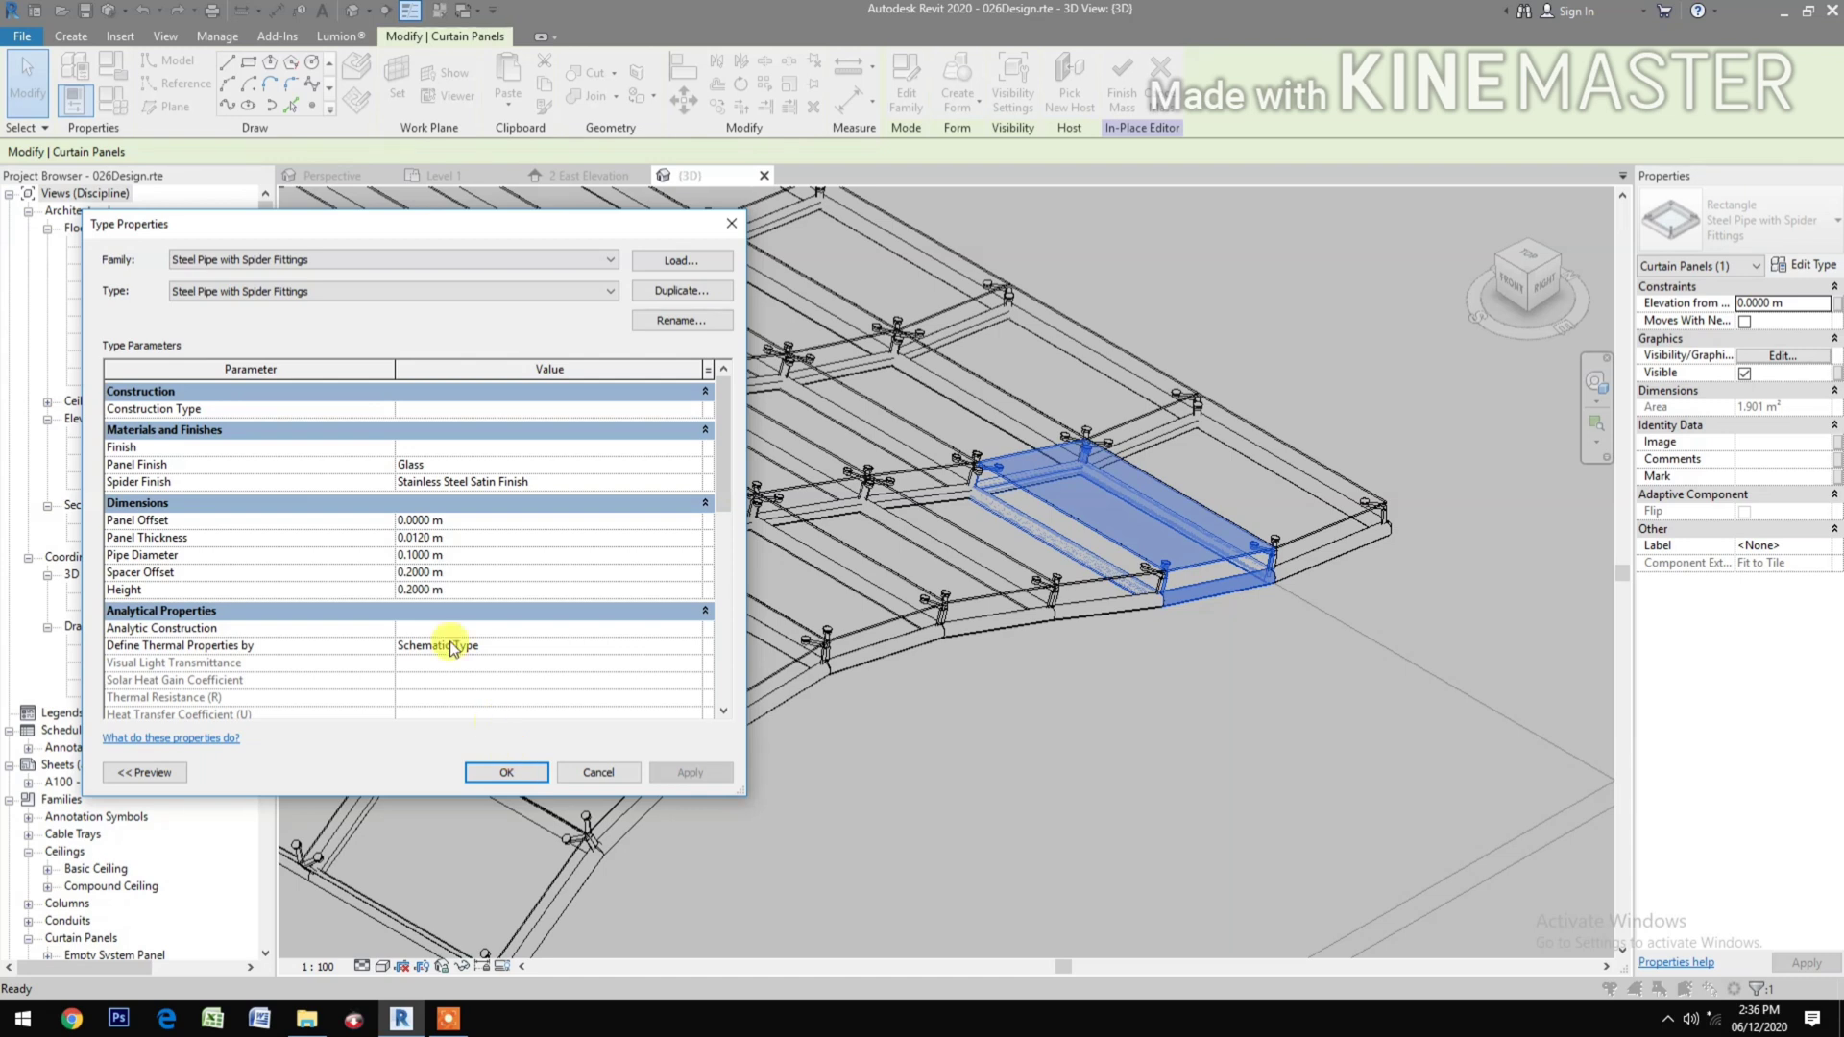
Set the panel type's Pipe Diameter to 0.15 m and accept the type properties.
click(477, 556)
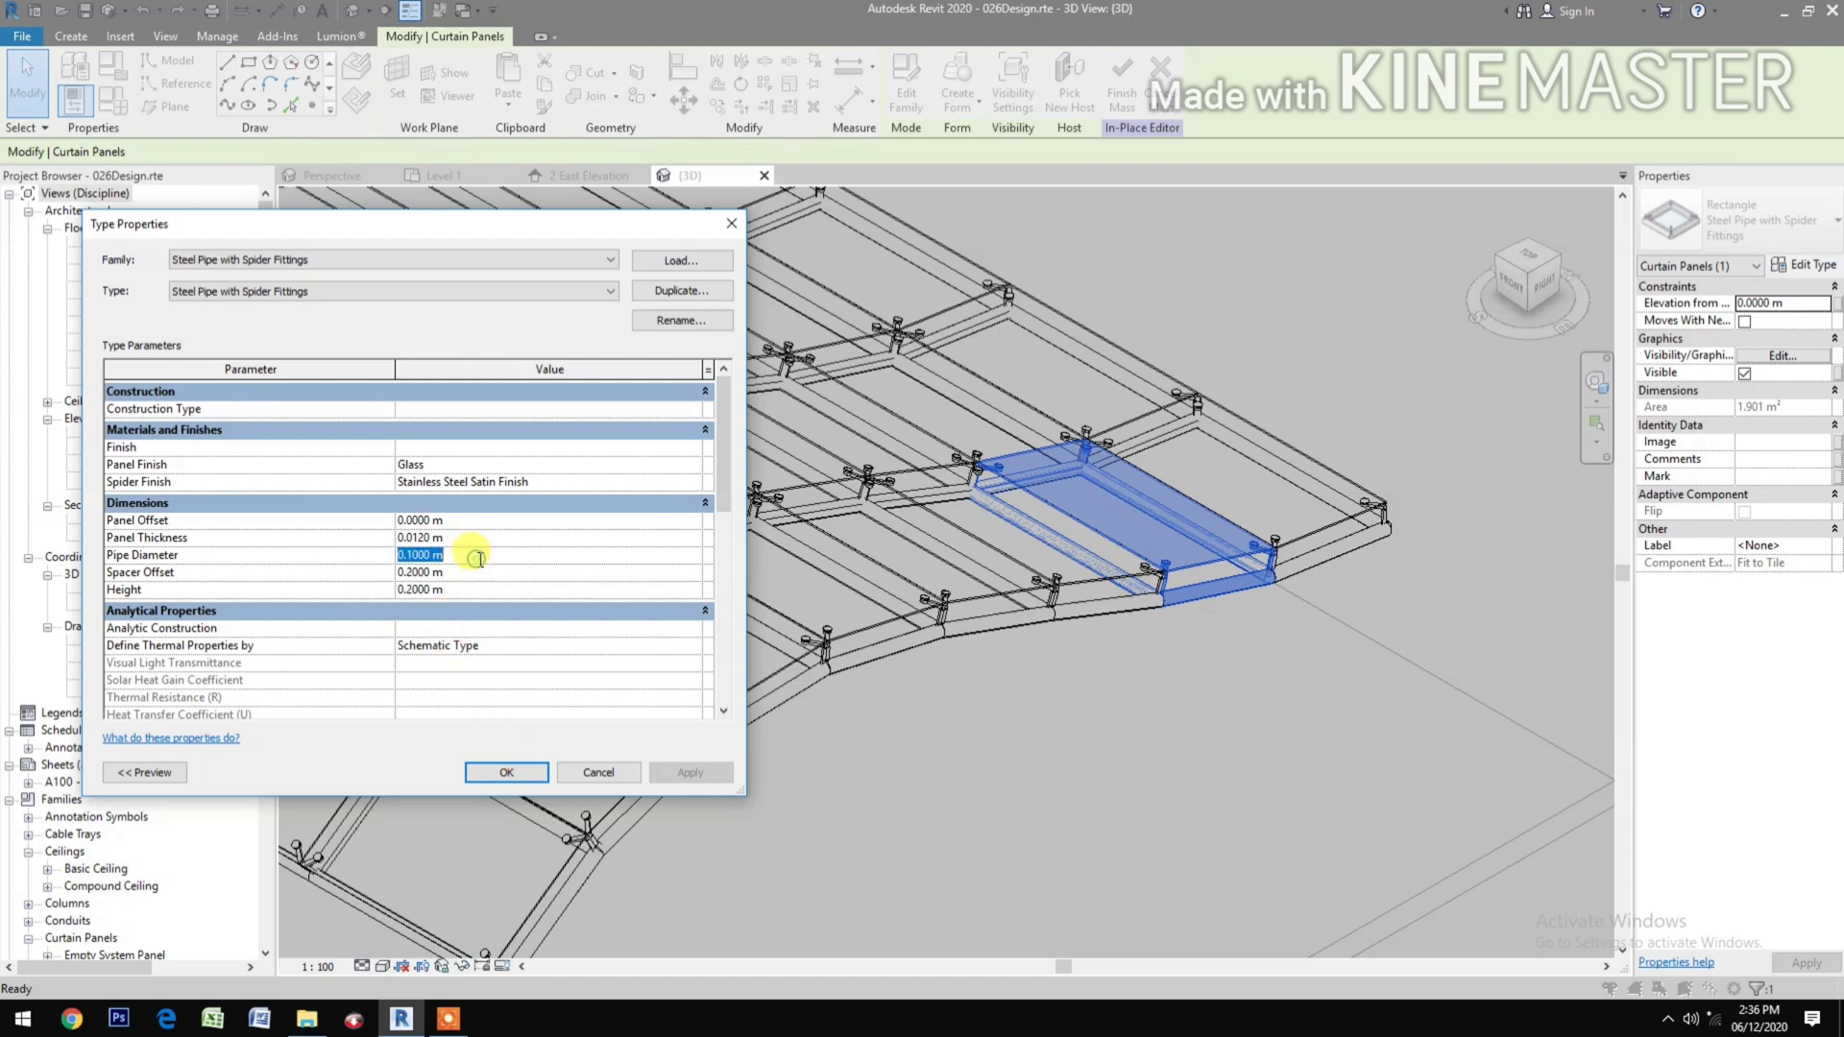
key(BackSpace)
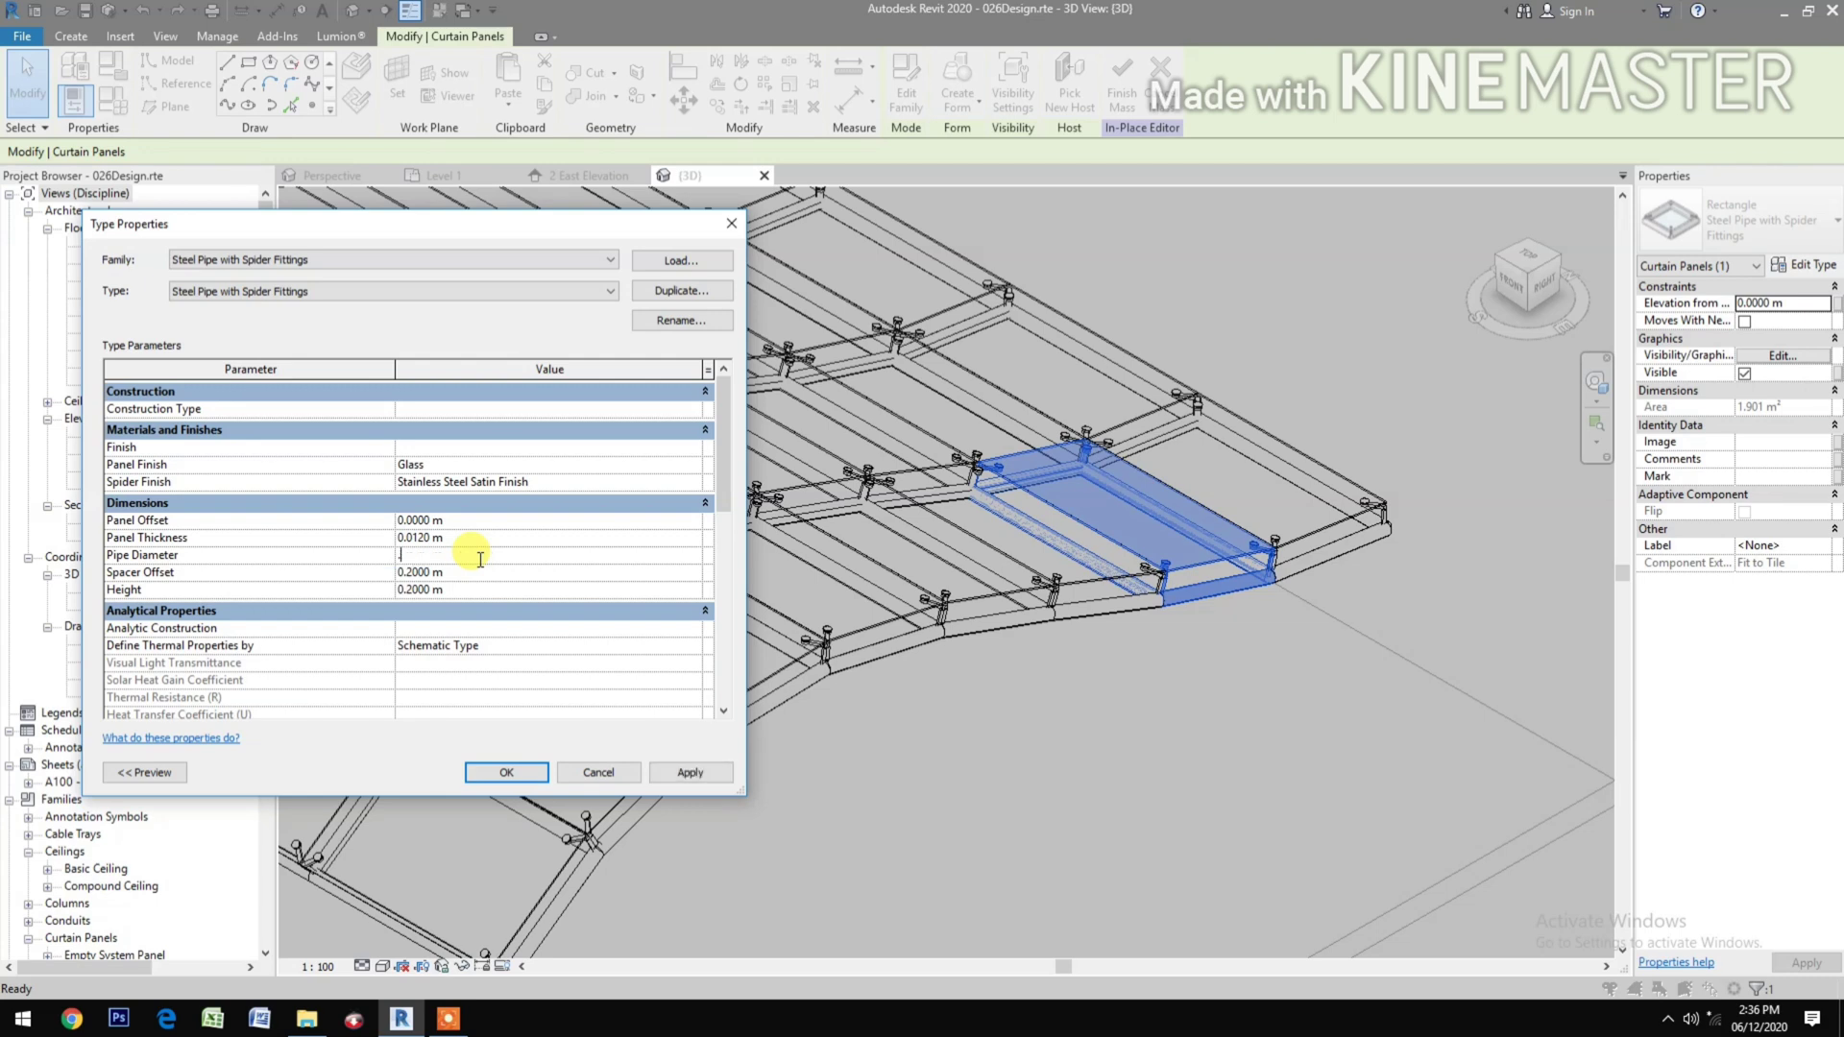
text(.15)
click(690, 772)
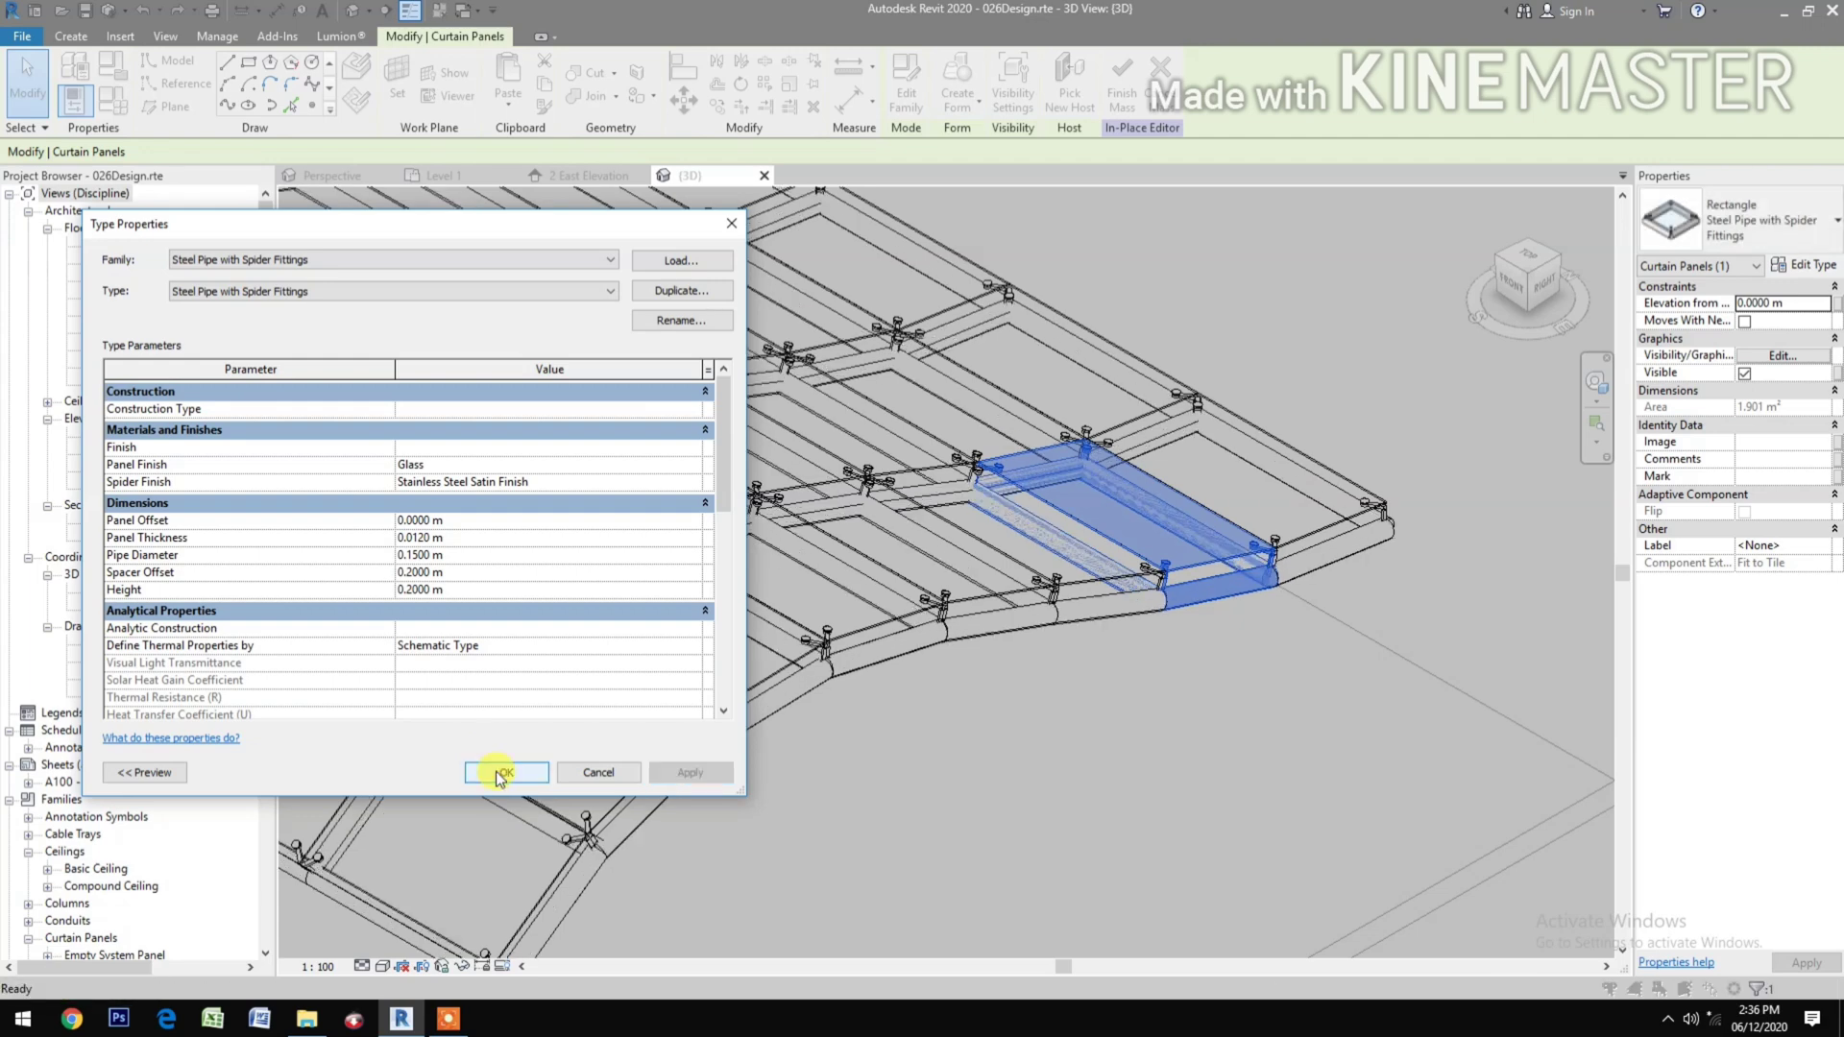
click(502, 773)
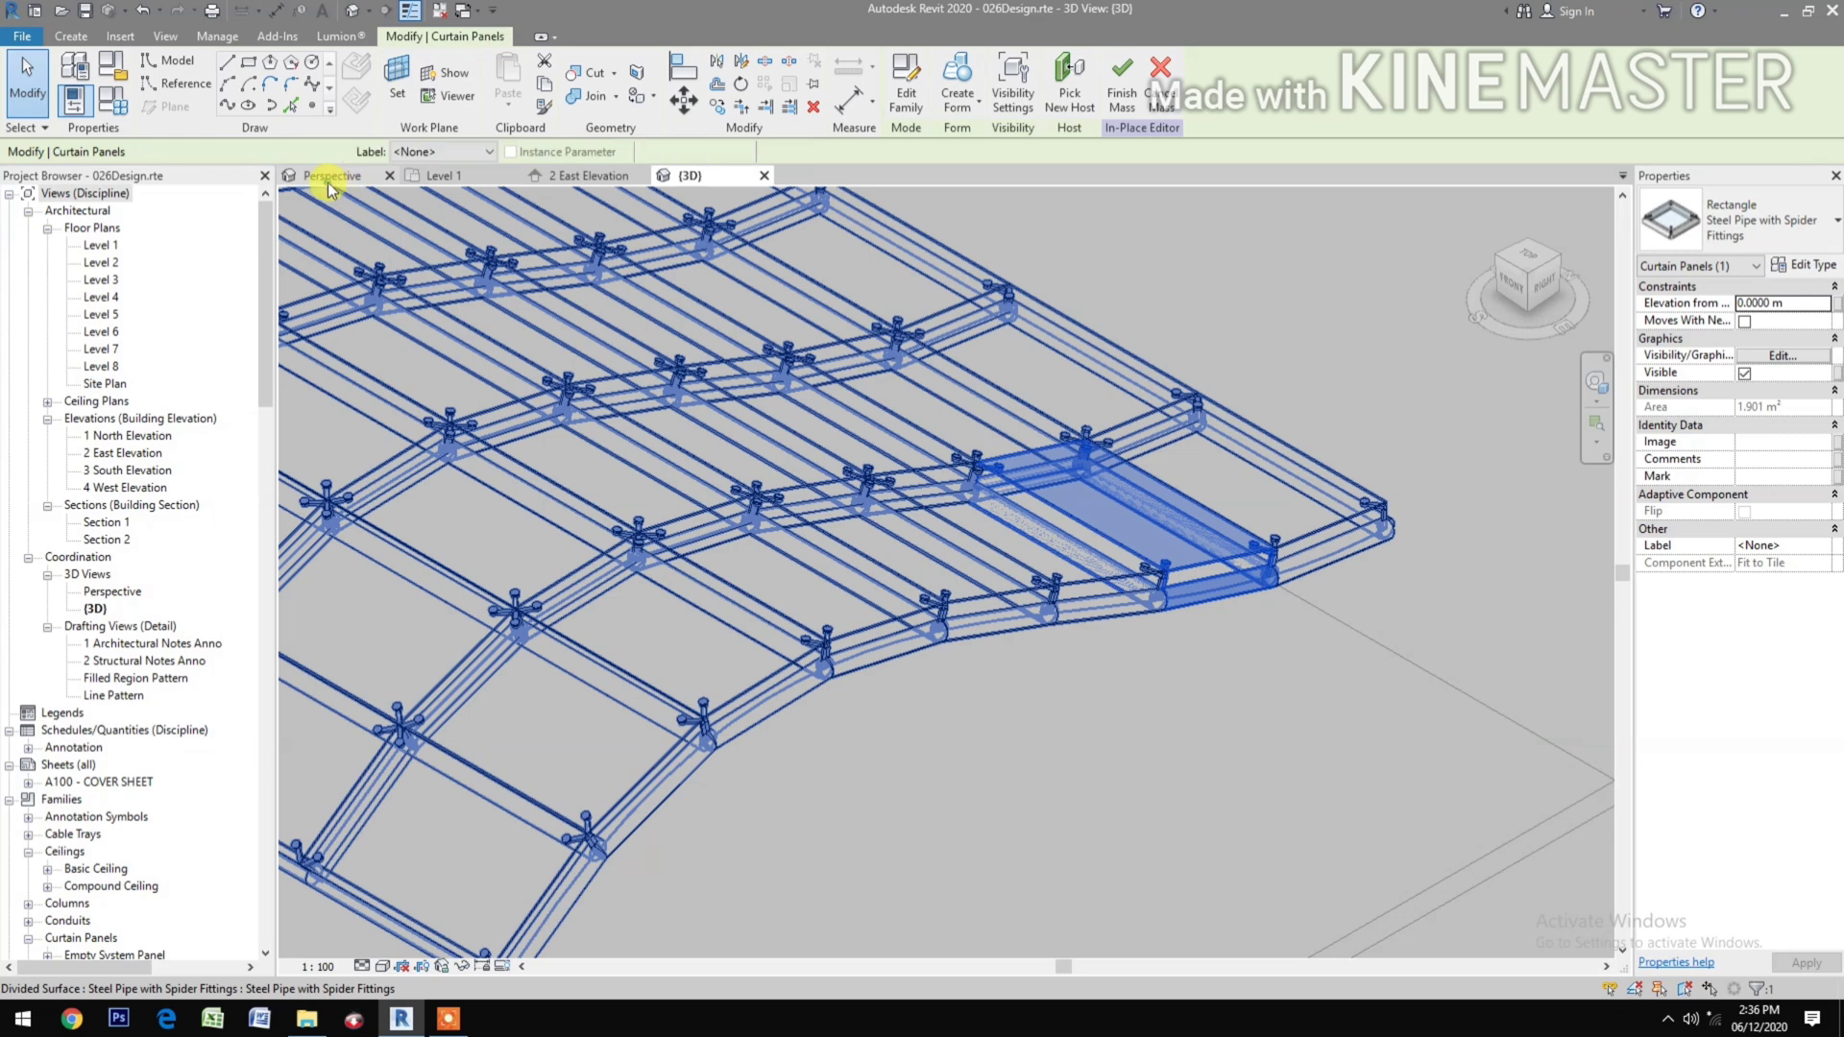
In the Perspective view, open the type properties of one roof panel and turn off the Horizontal parameter.
click(326, 177)
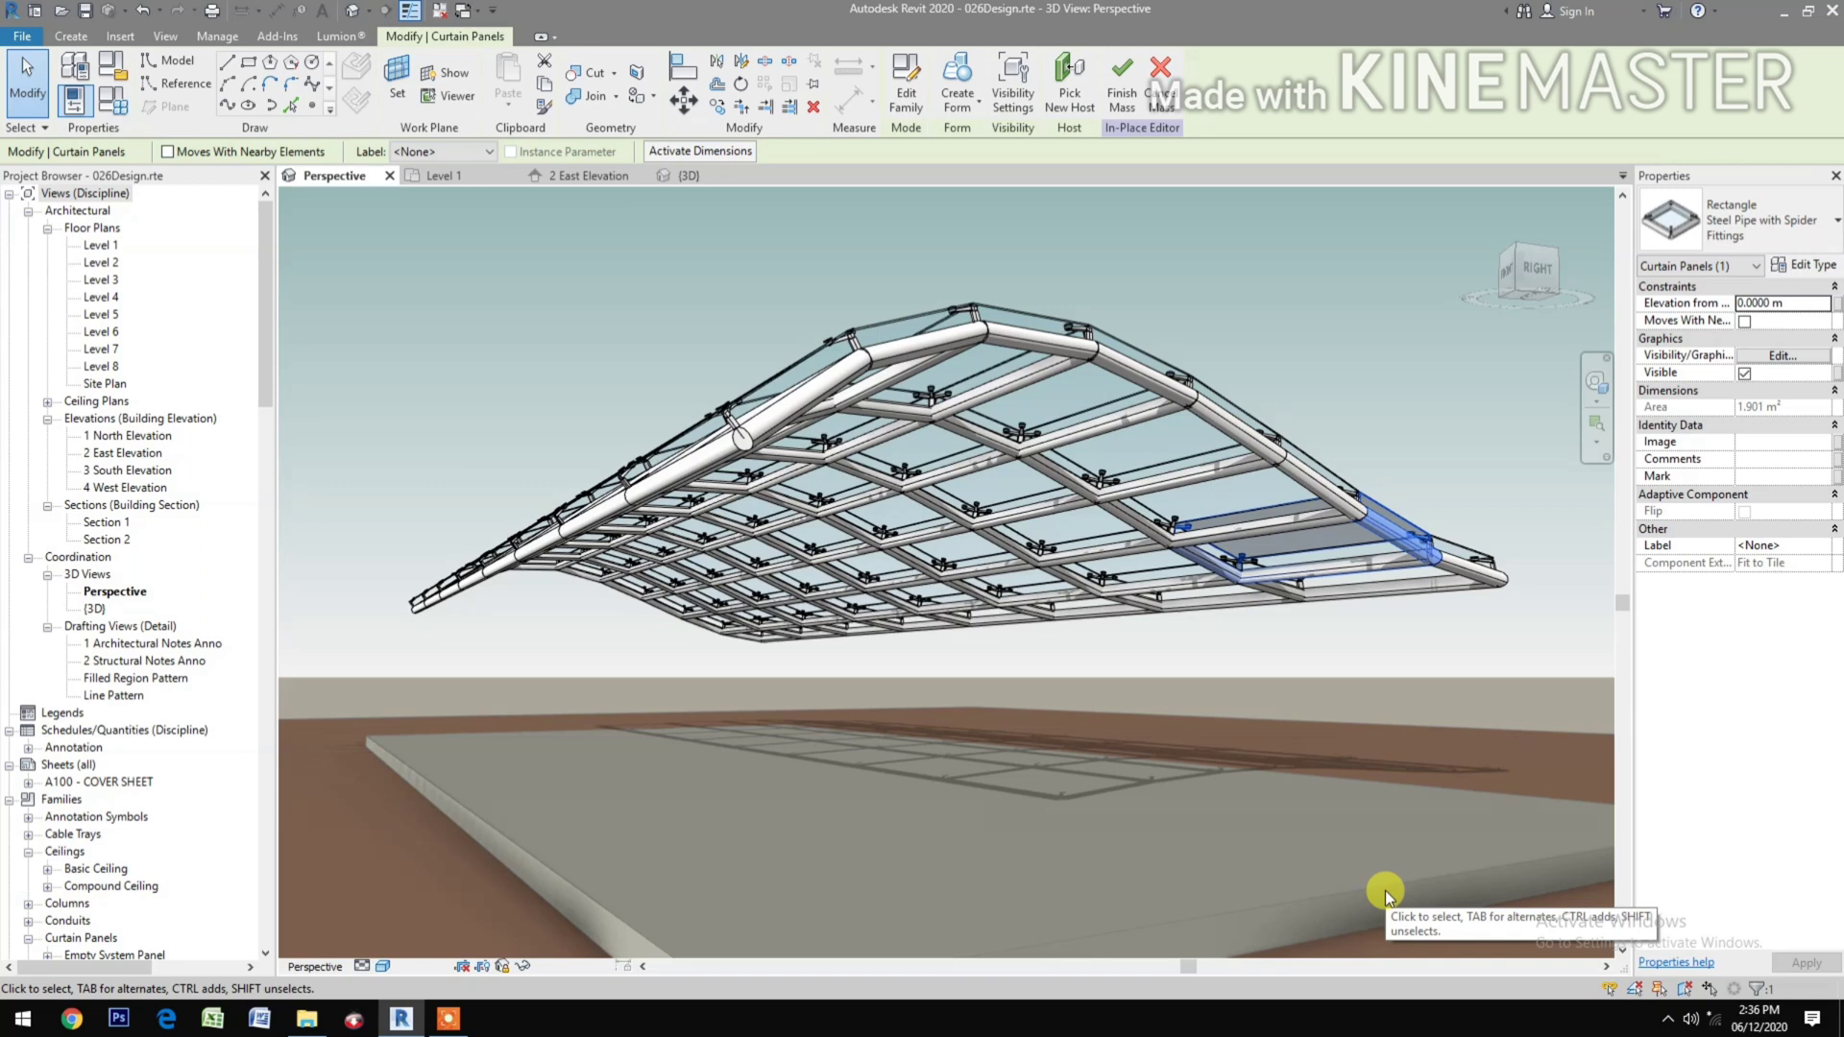
click(1219, 418)
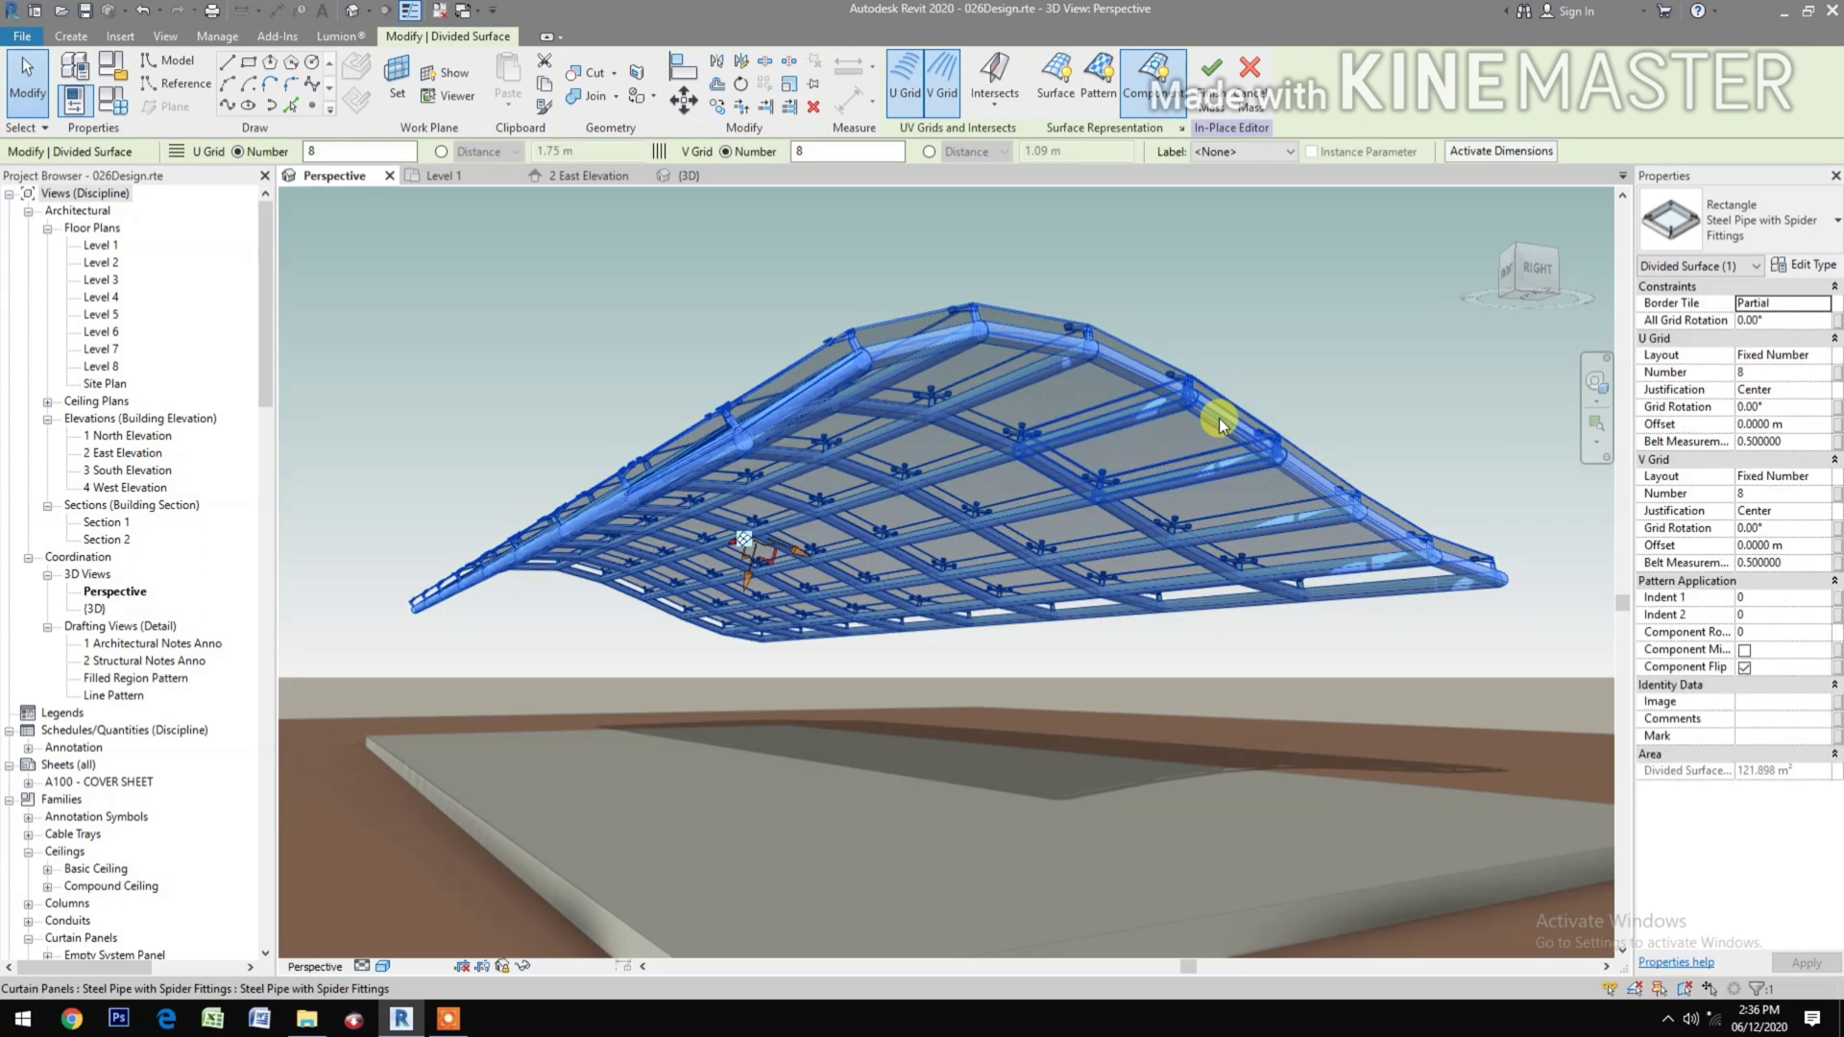
click(1219, 418)
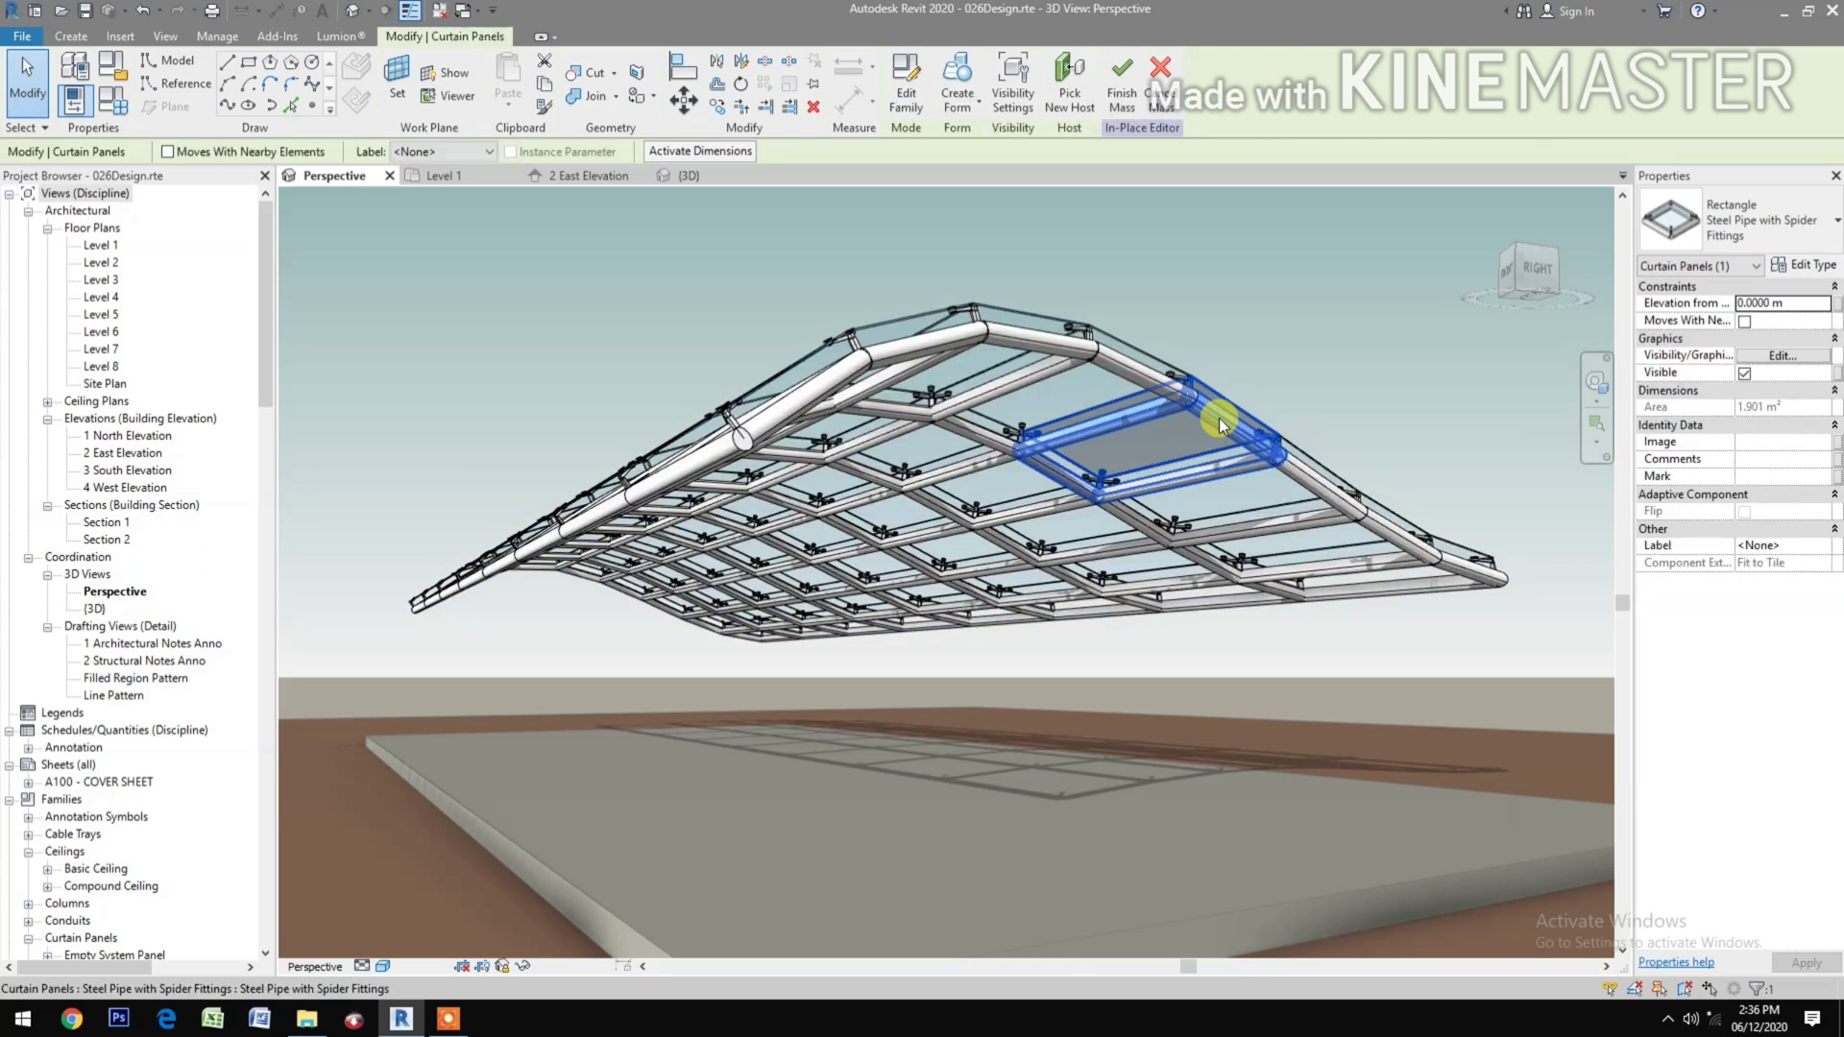
click(1812, 267)
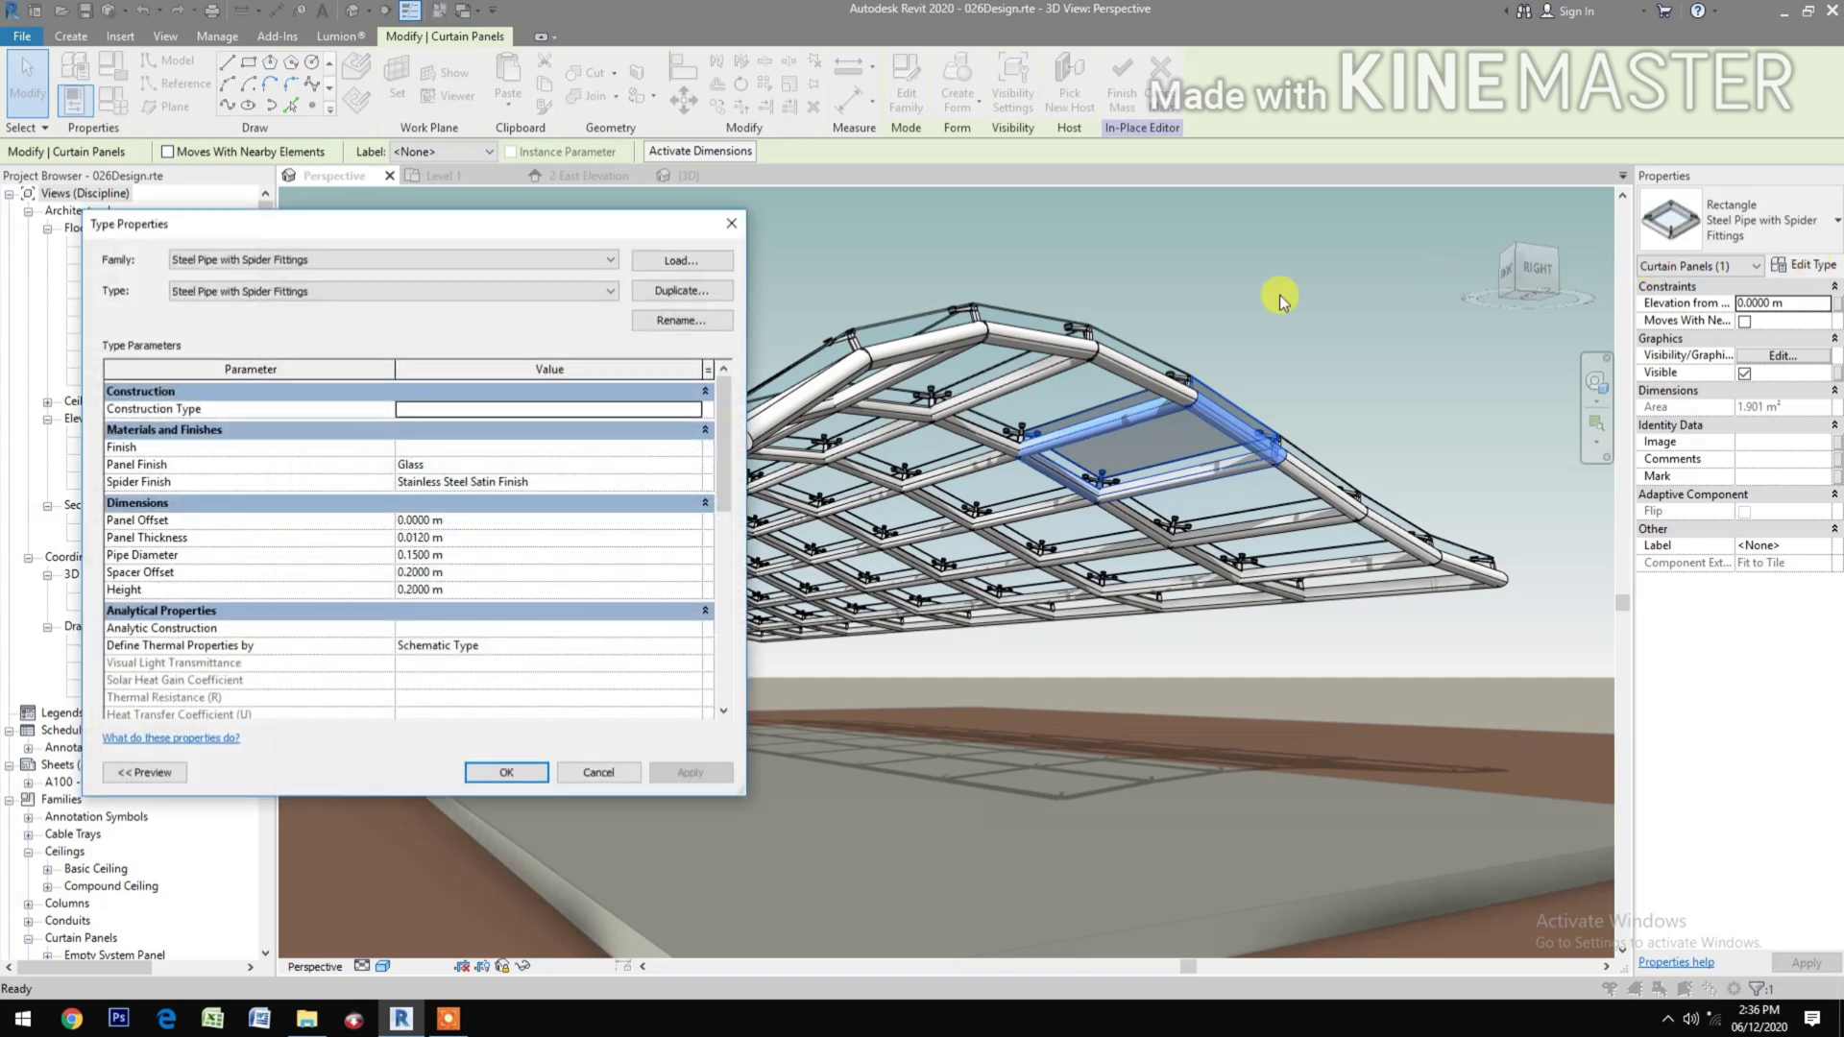
scroll(552, 647, down, 6)
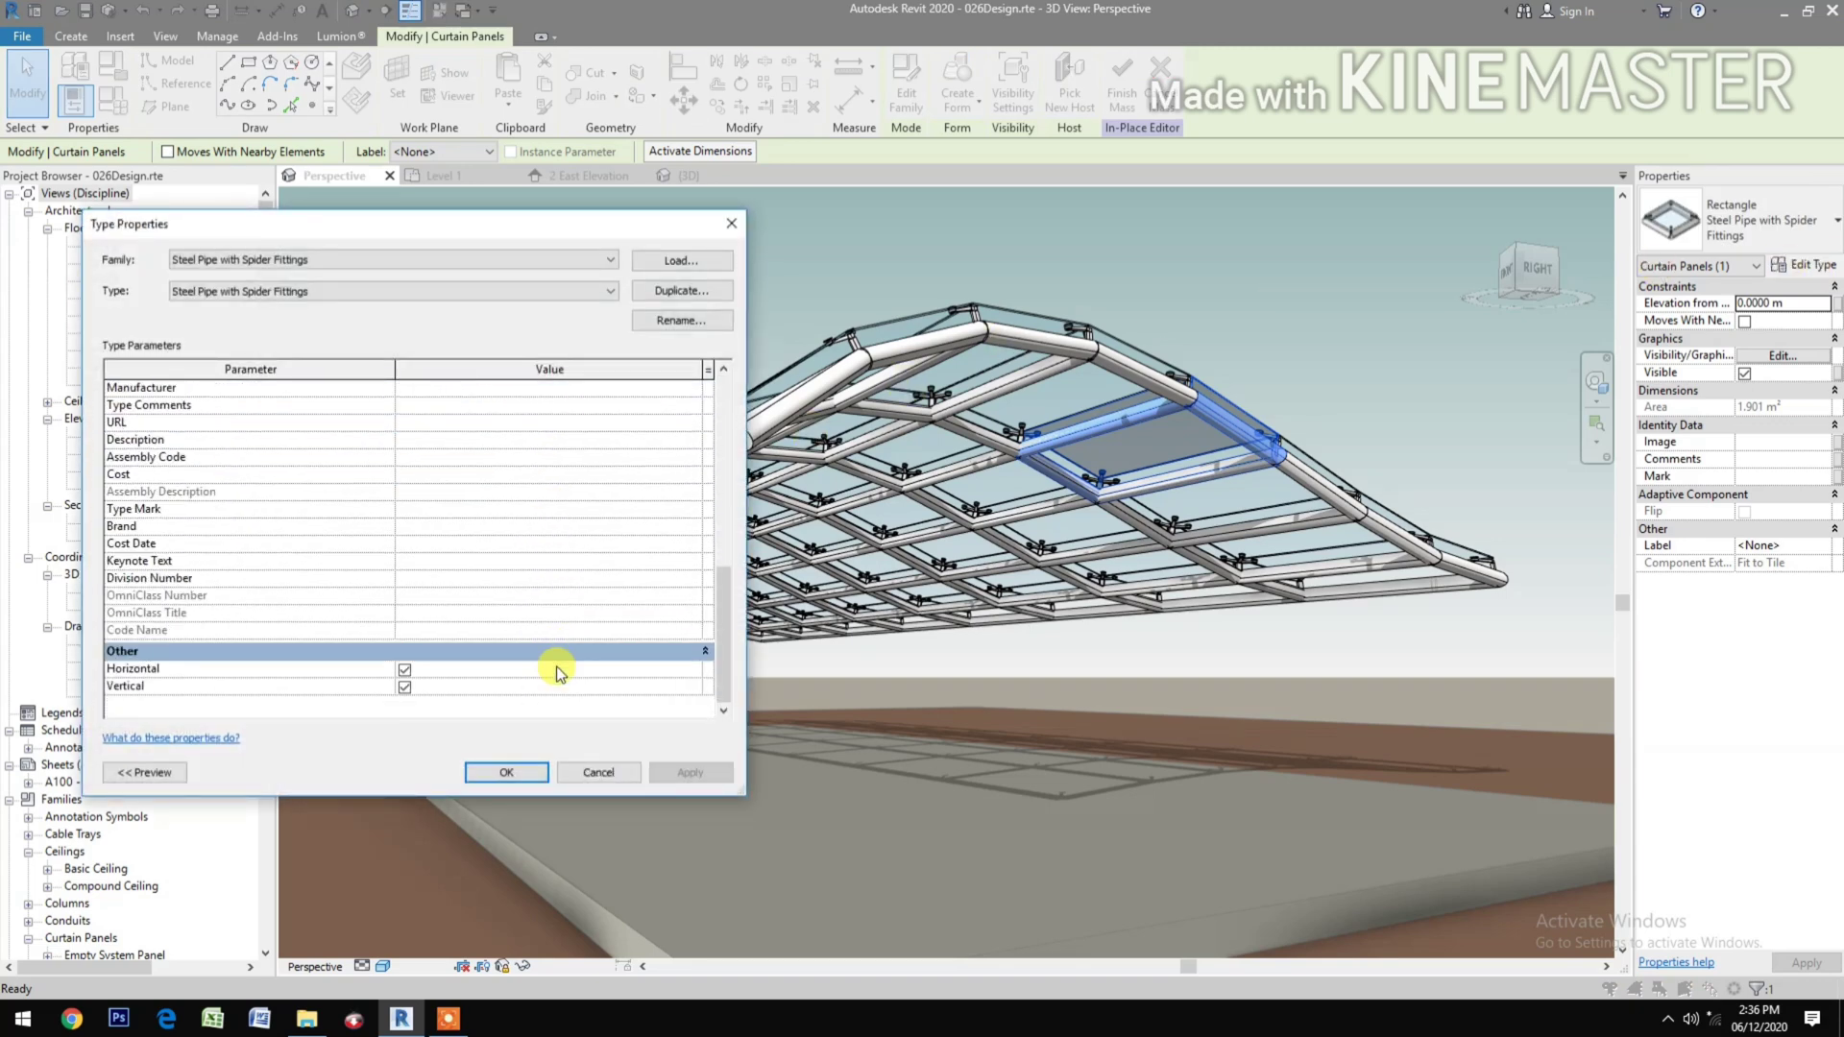
click(405, 670)
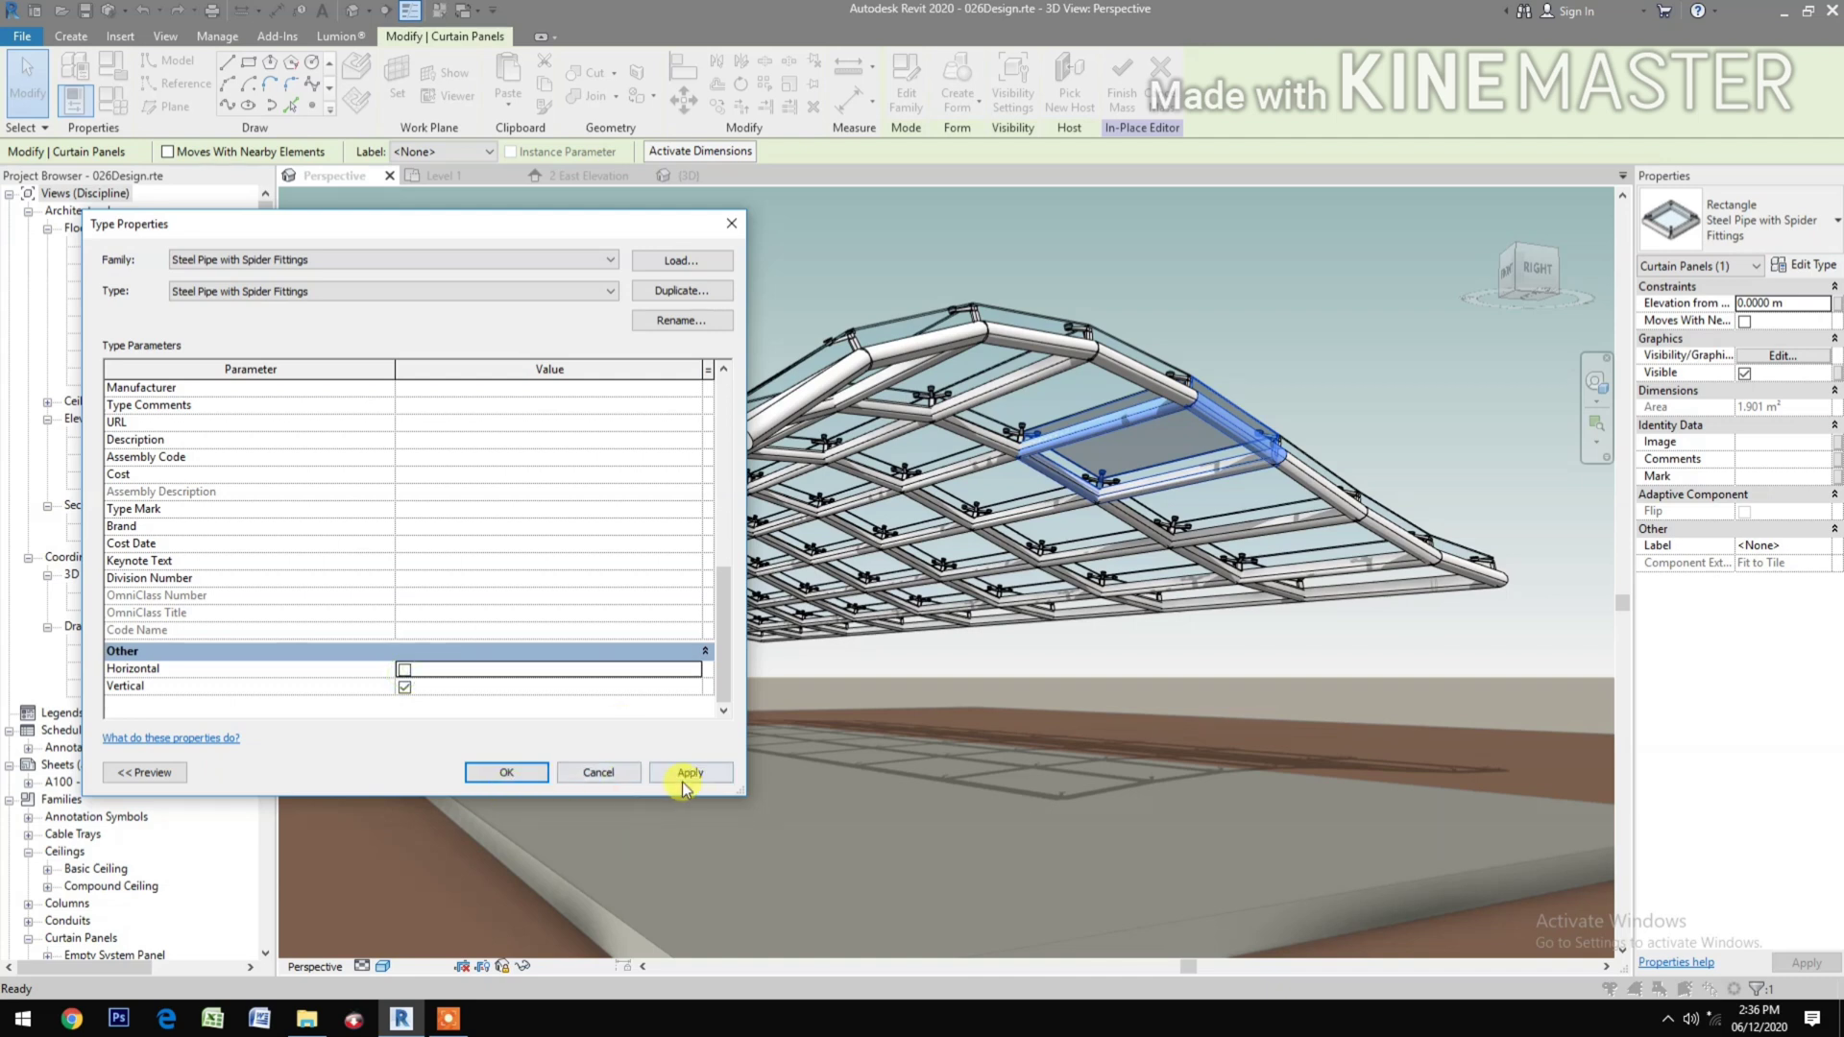
click(689, 773)
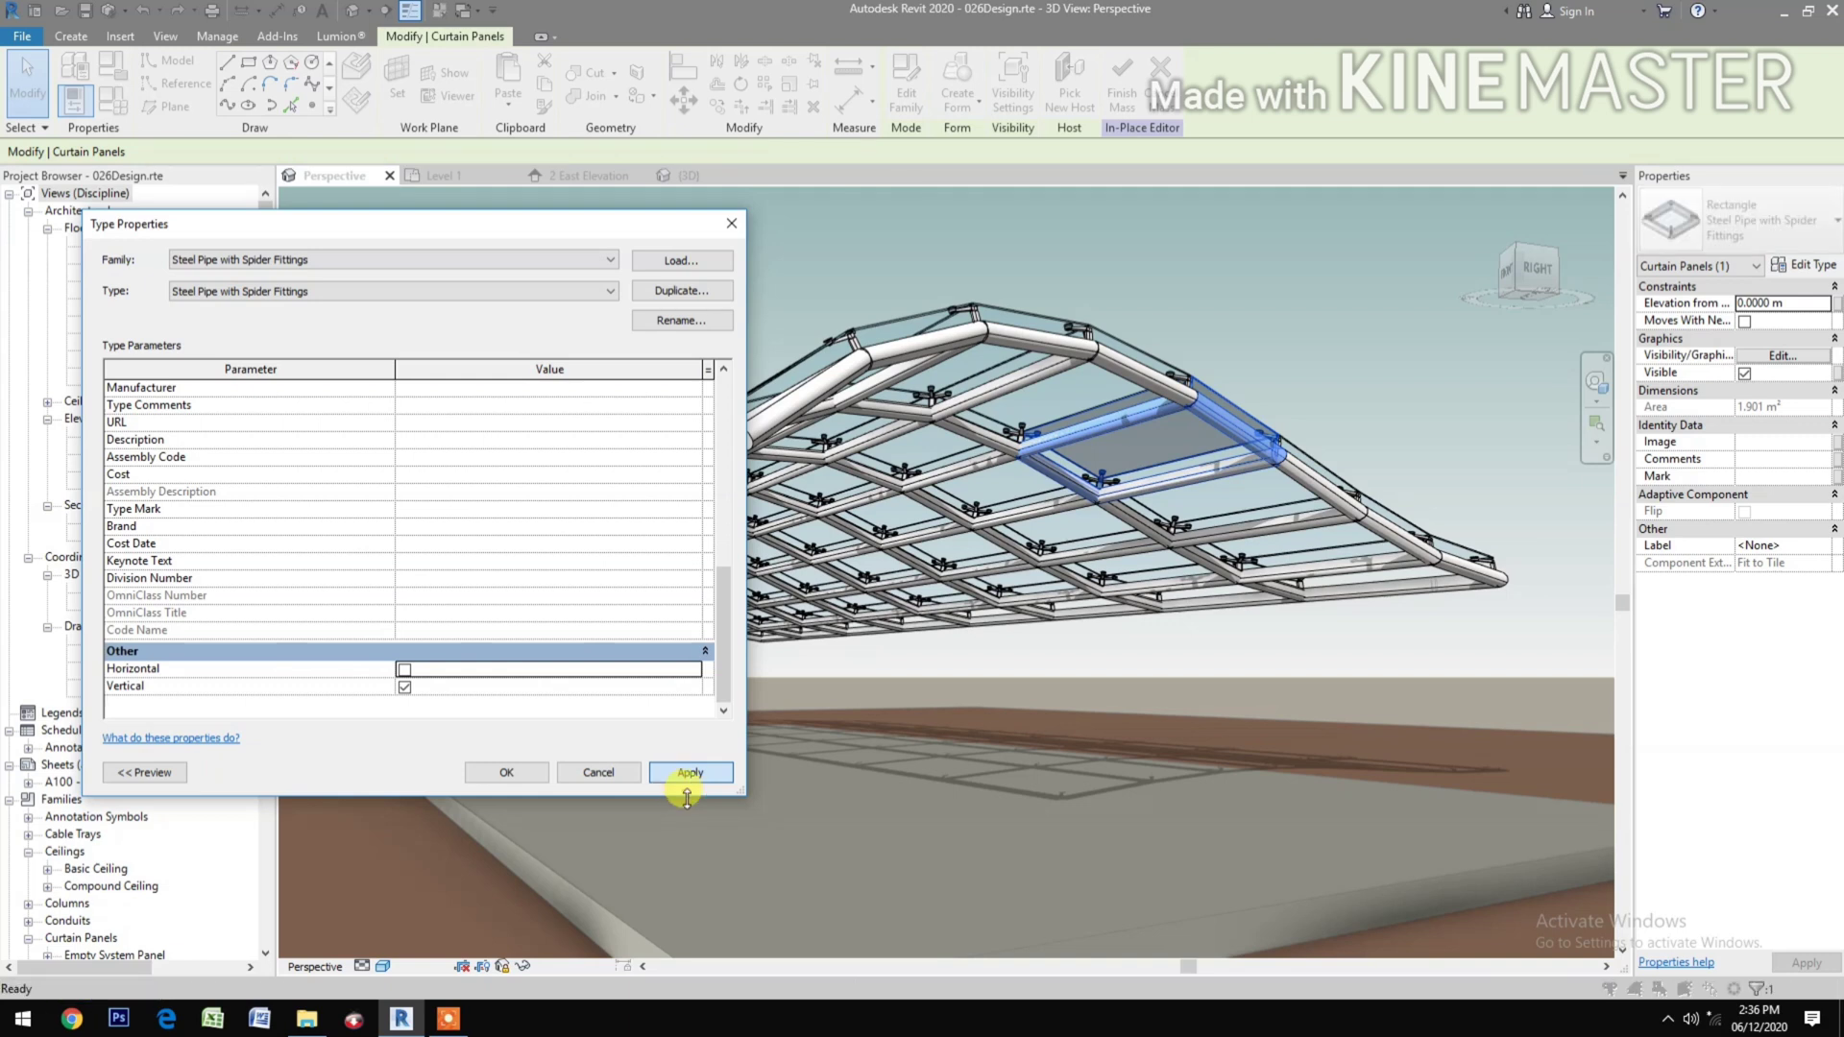
Turn the Horizontal parameter on and the Vertical parameter off for the panel type, accept the changes and clear the selection.
click(404, 670)
click(404, 688)
click(692, 774)
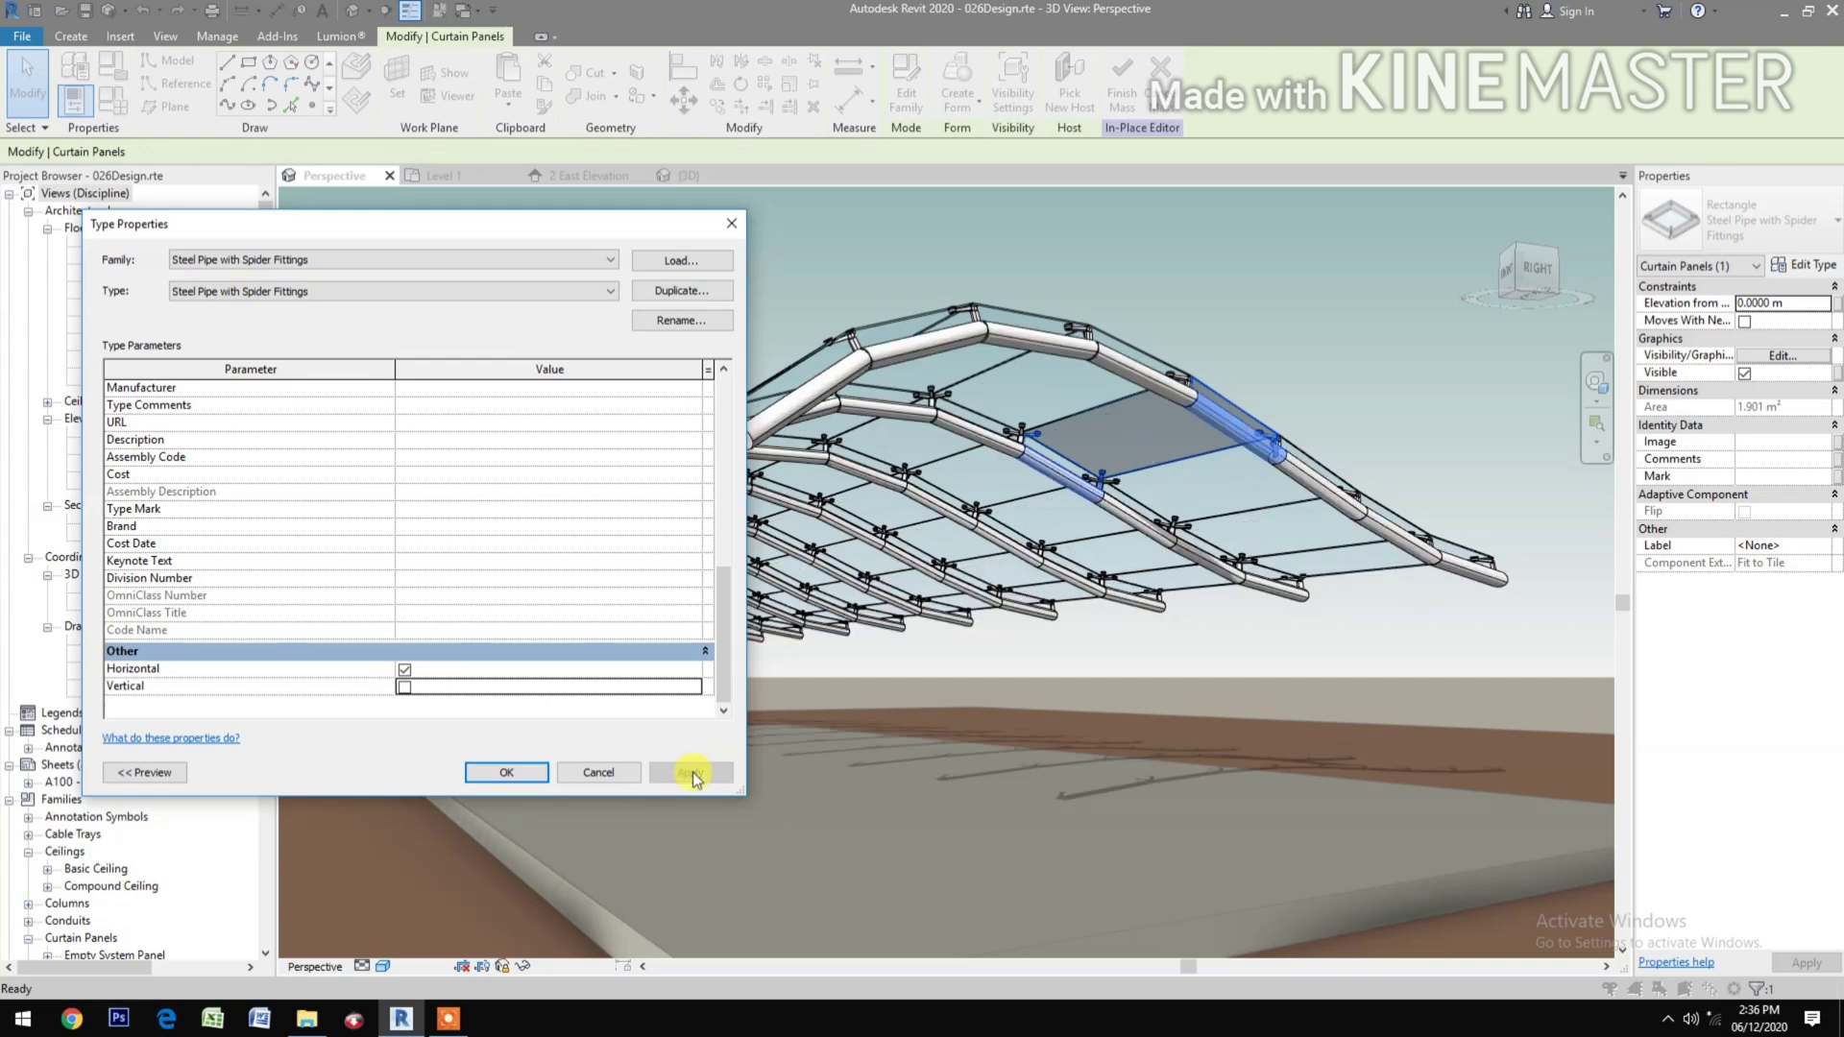
click(504, 772)
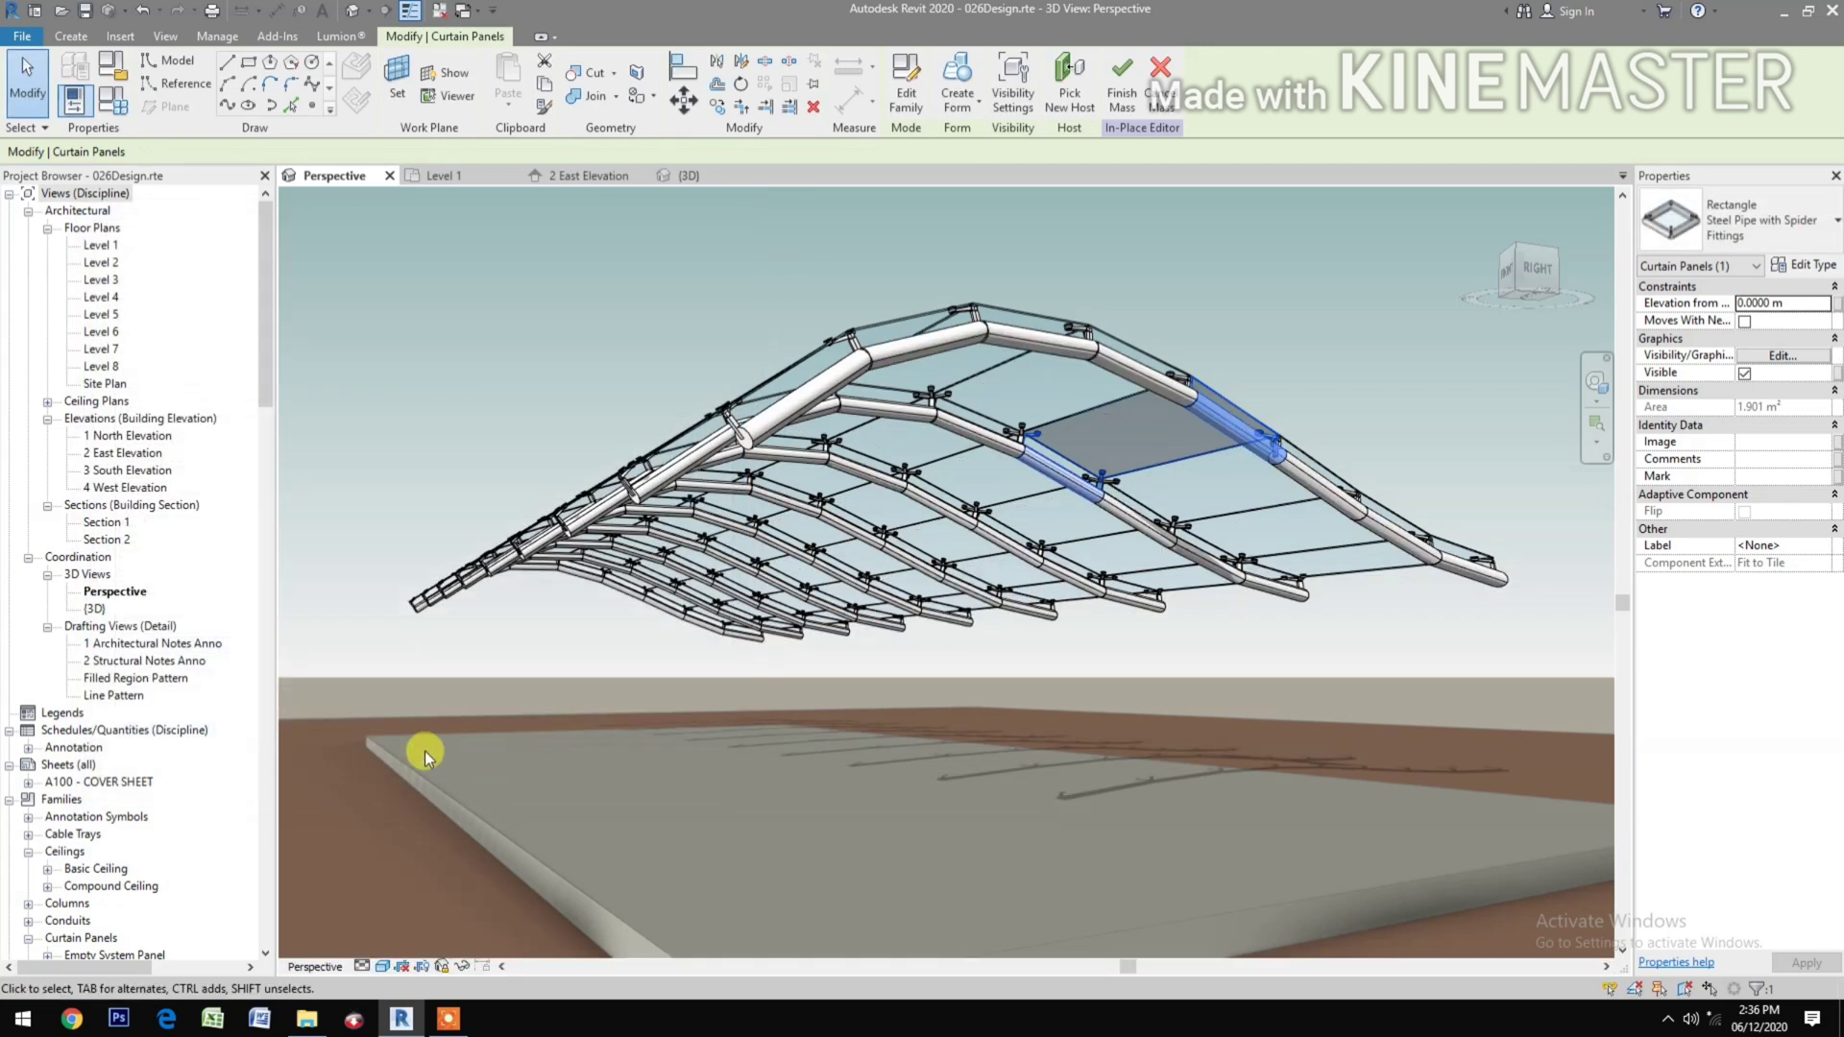
key(Escape)
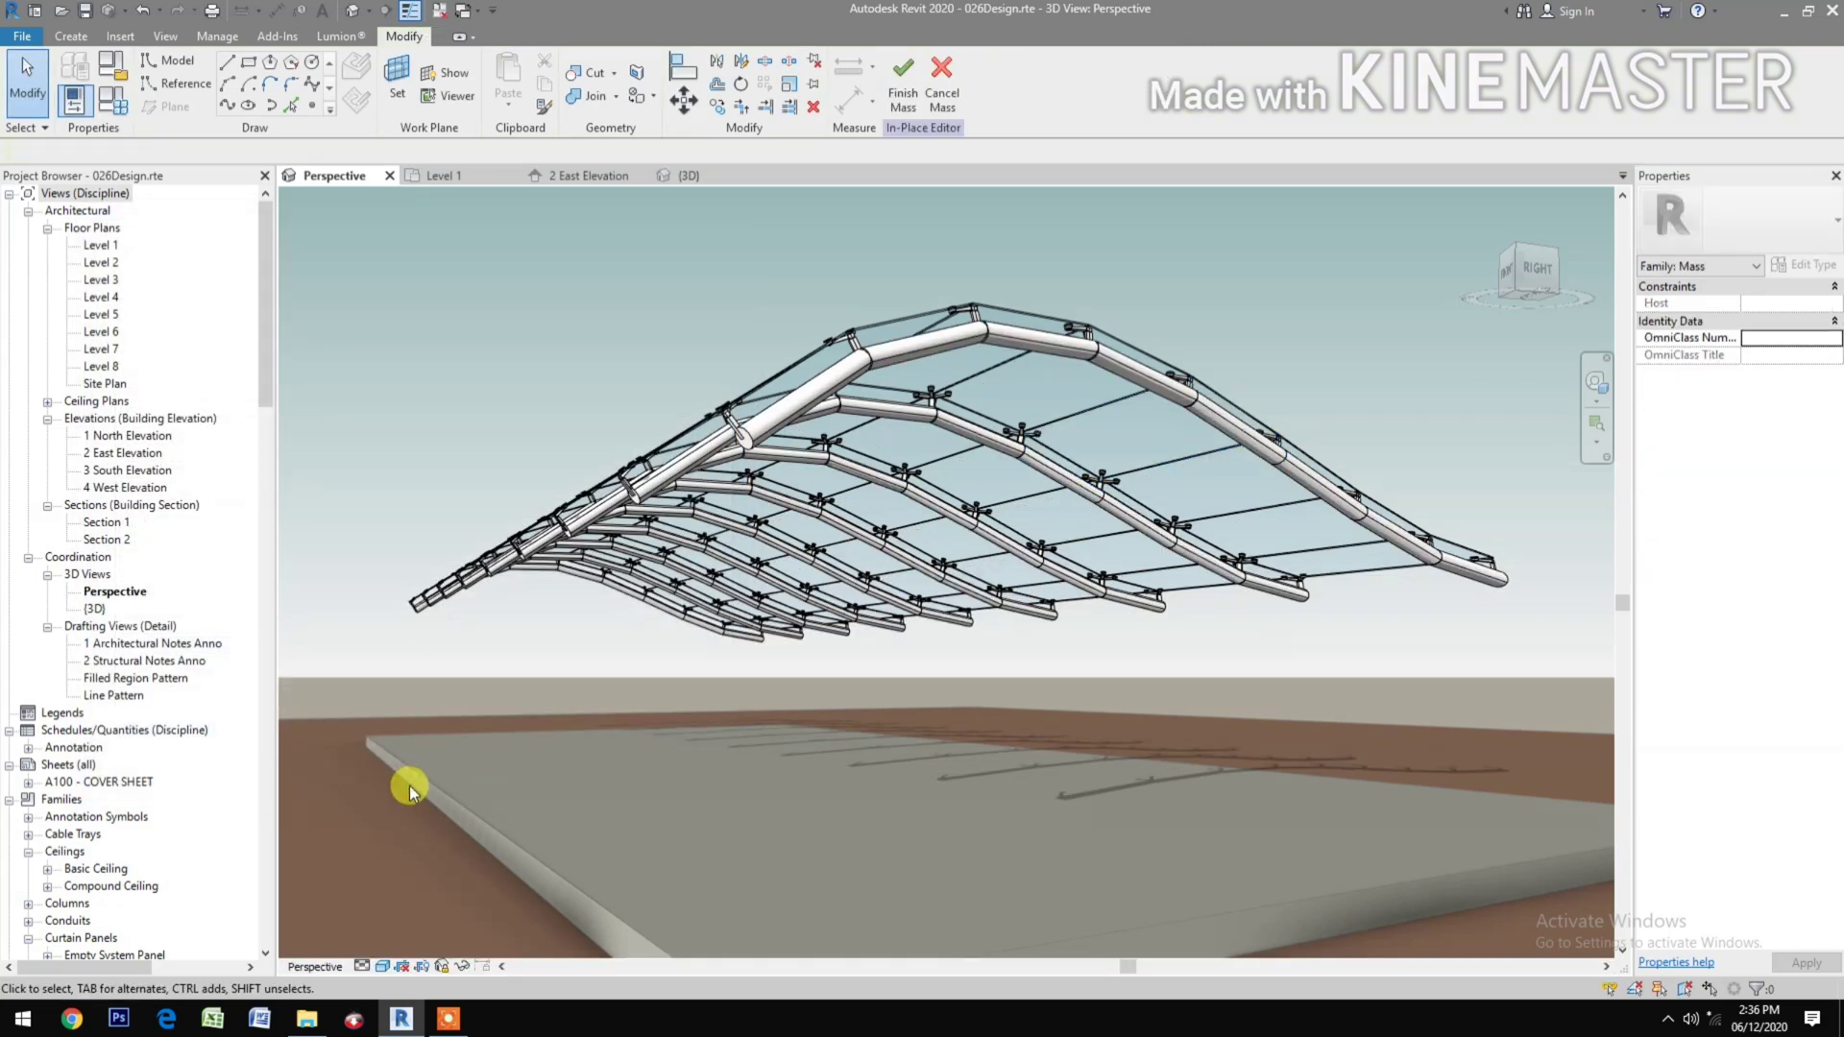